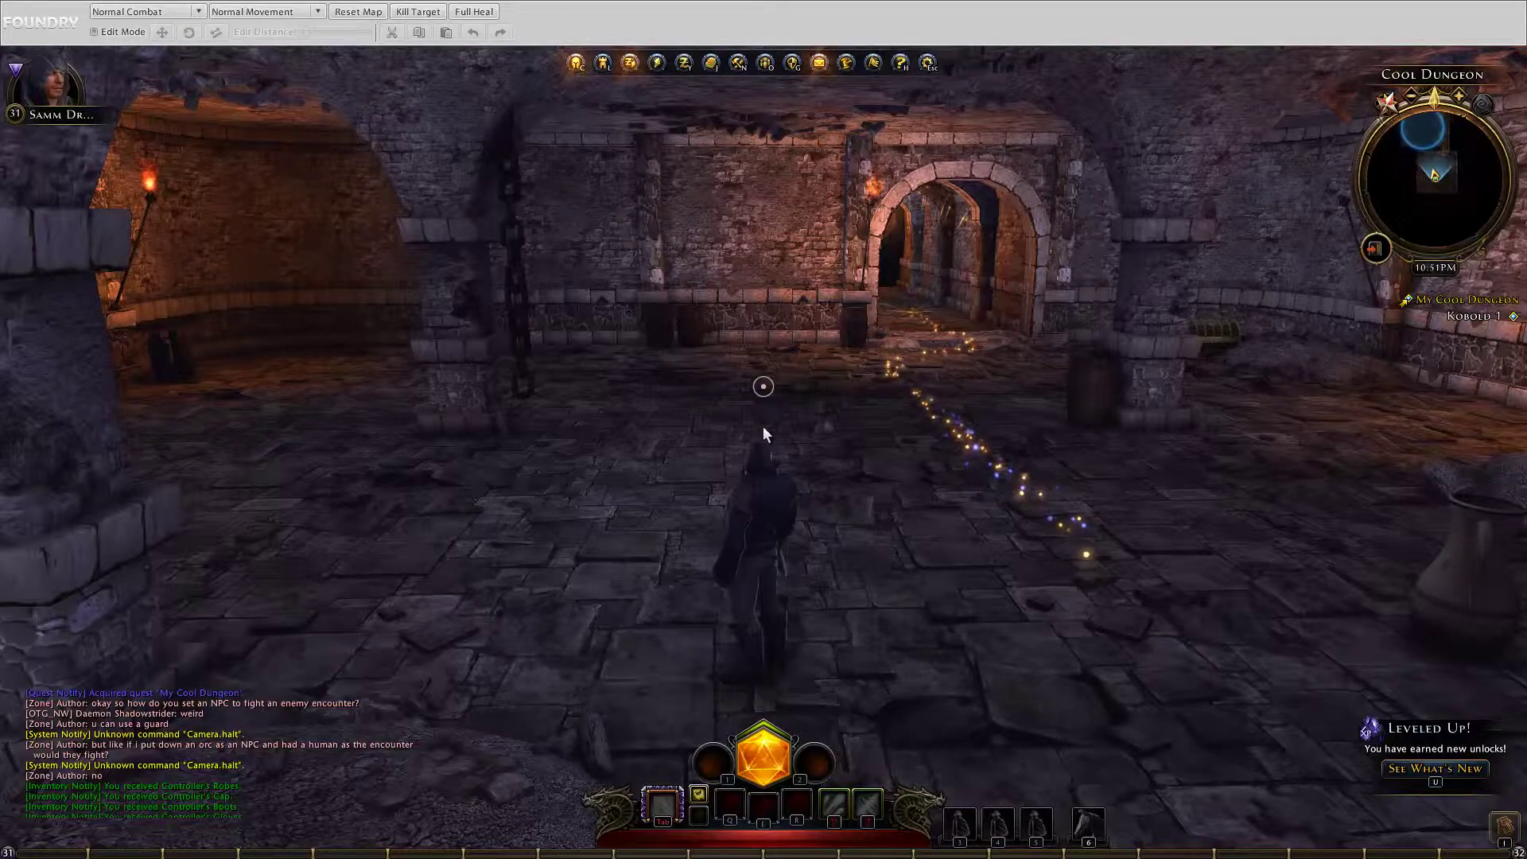
Step: Walk around the dungeon chamber to examine its pillars, walls, arched exit and existing props
key("s")
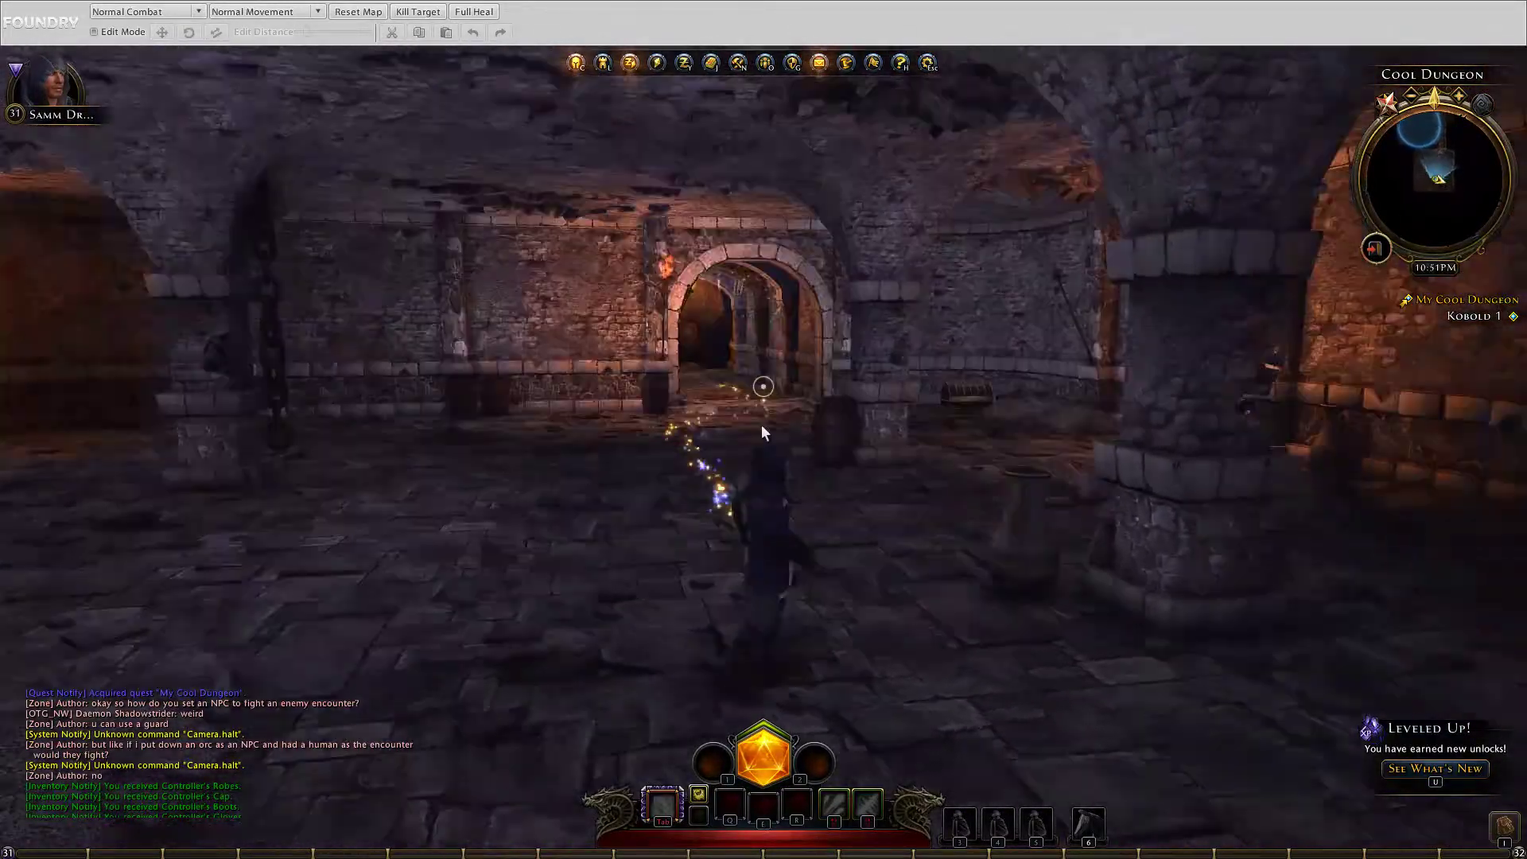
key("w")
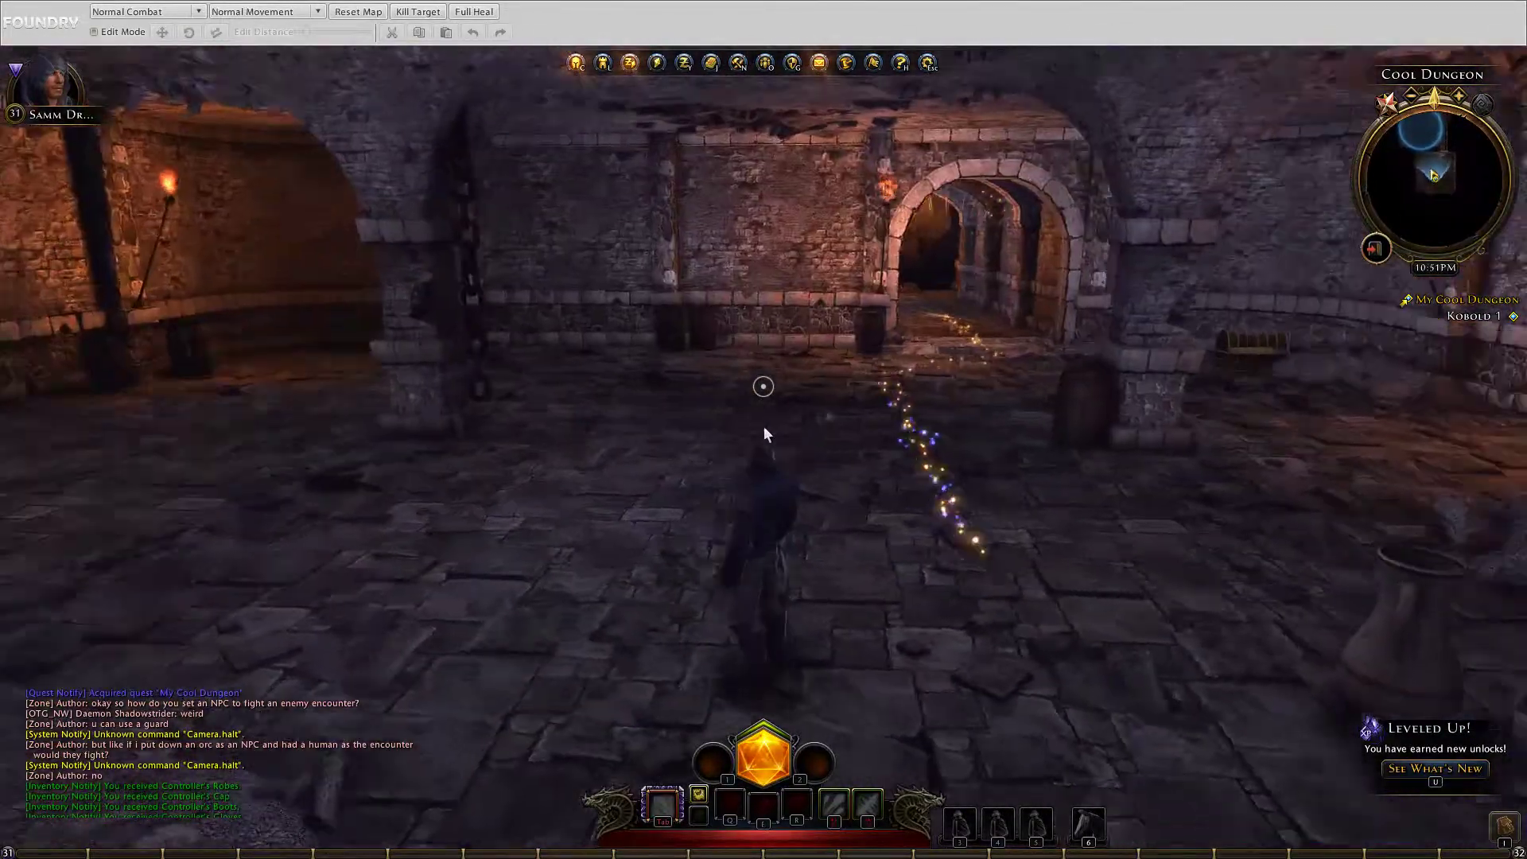
key("w")
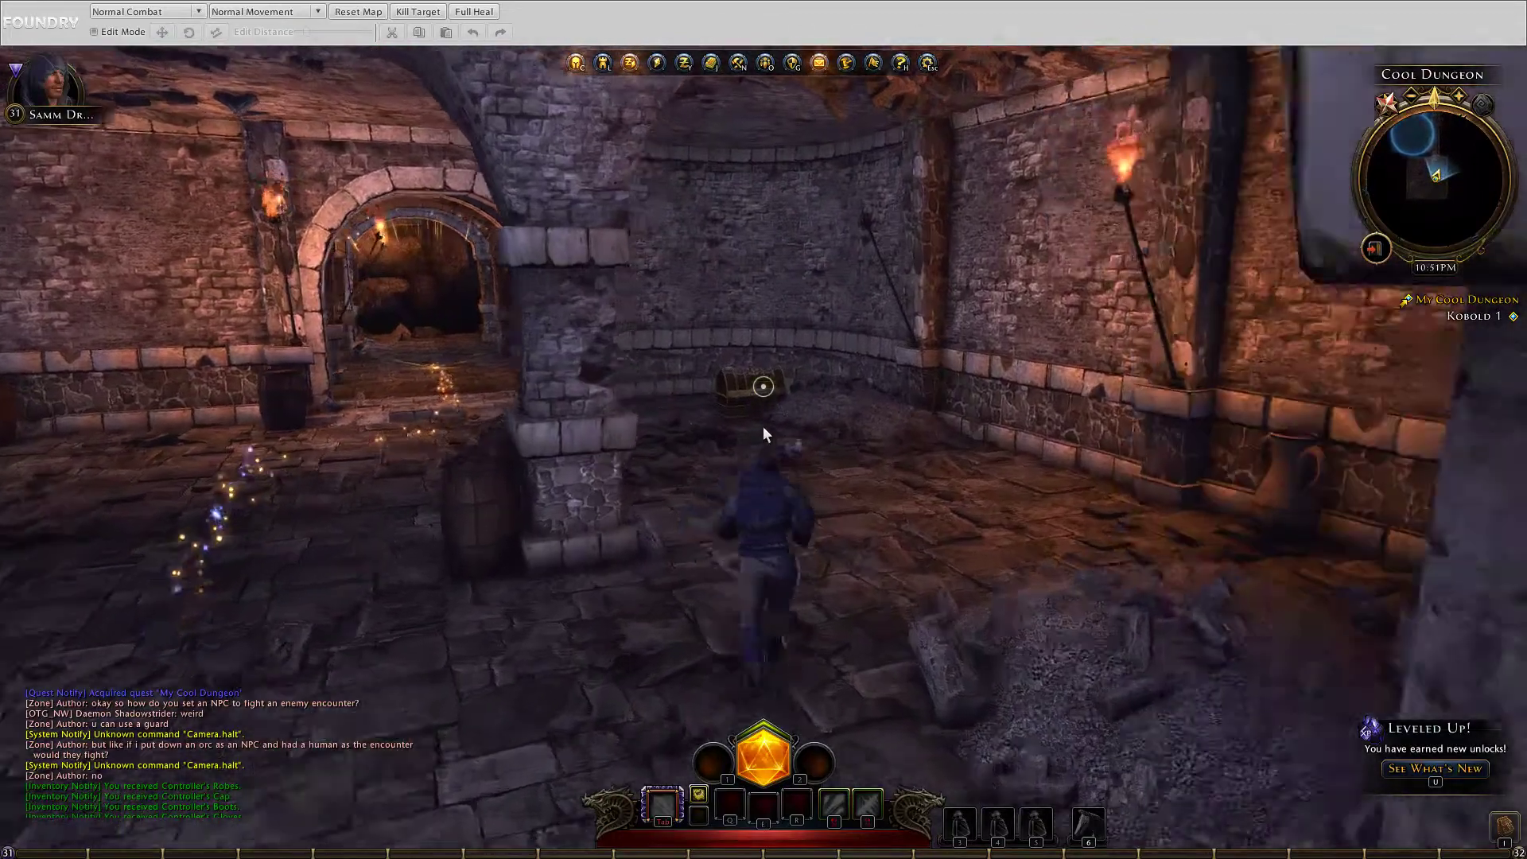
key("w")
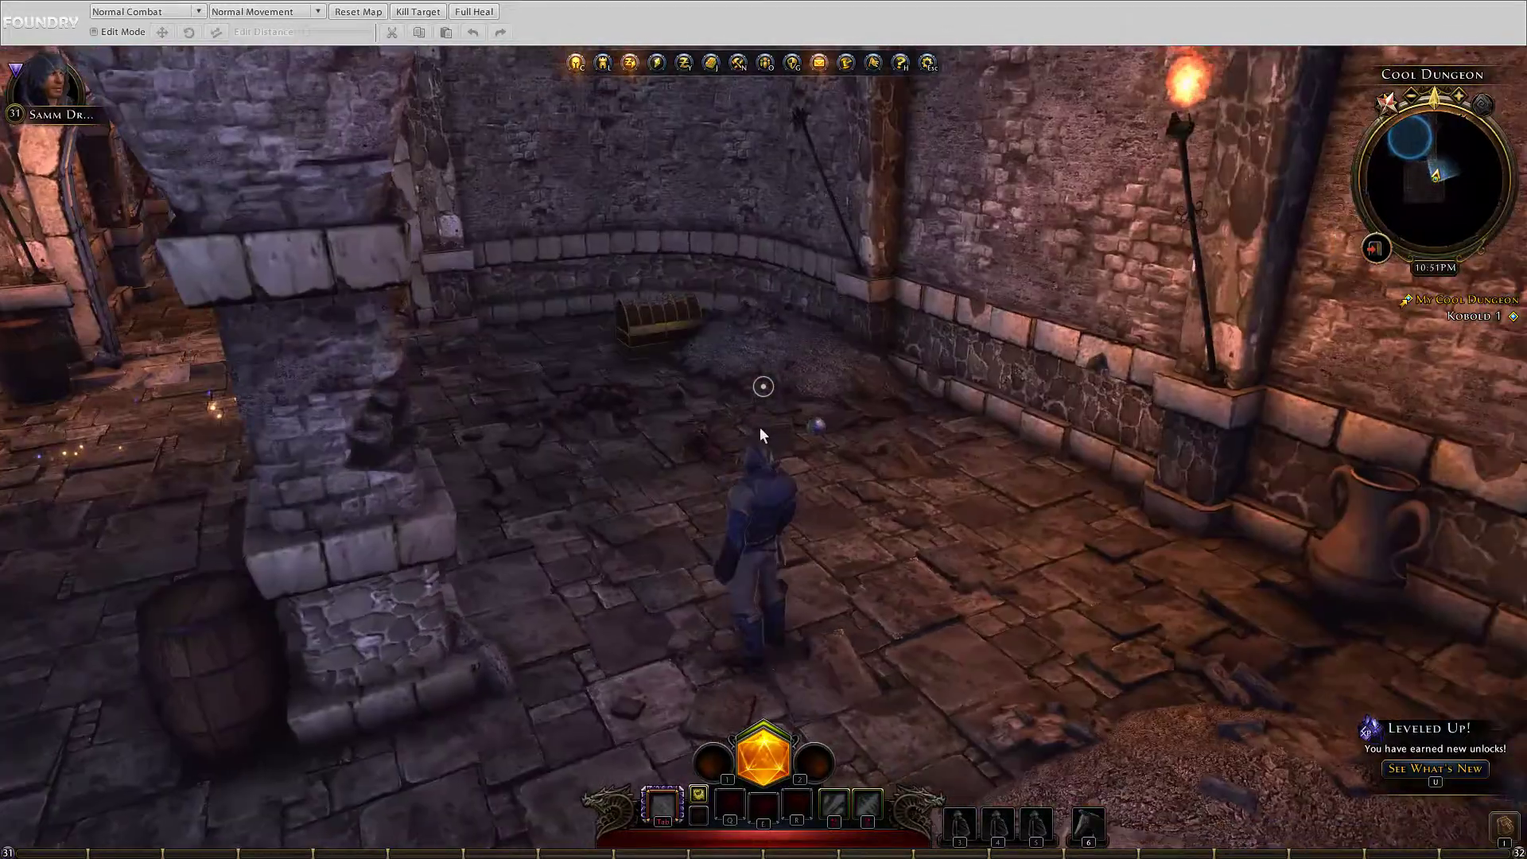
key("w")
key("w")
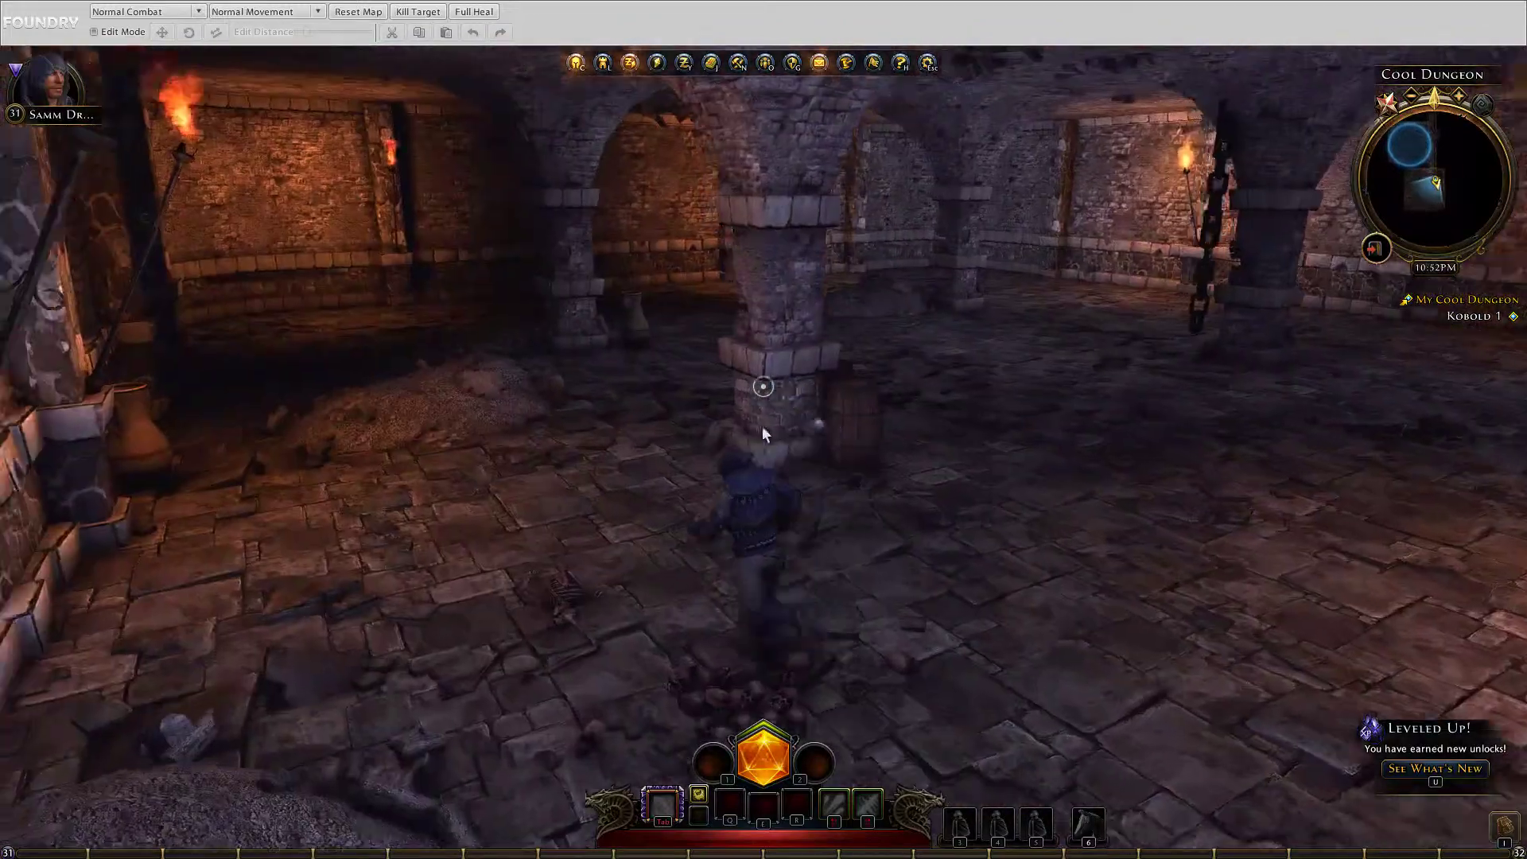
key("w")
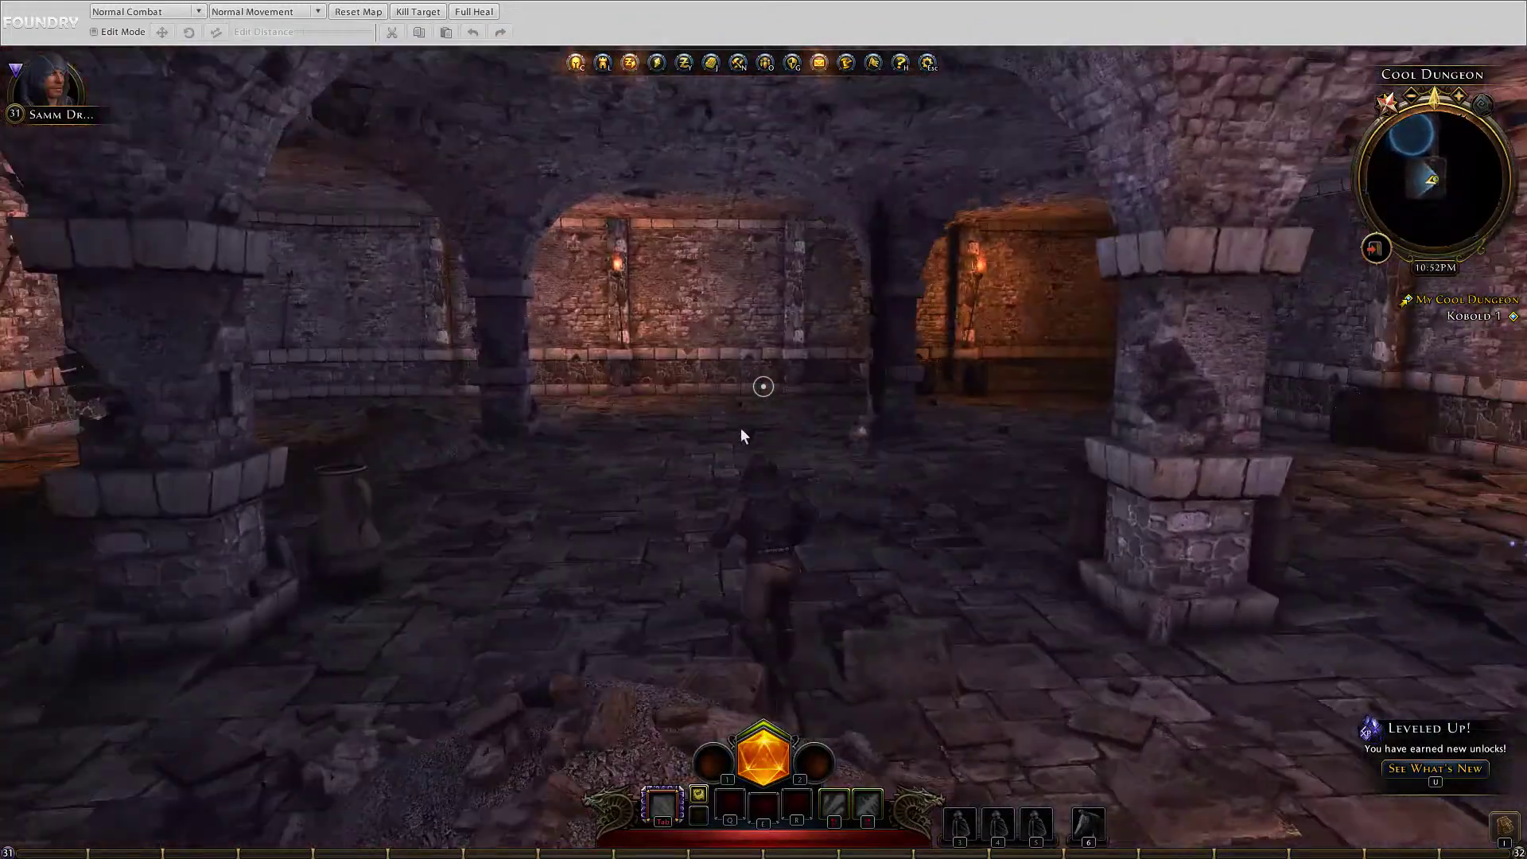
key("w")
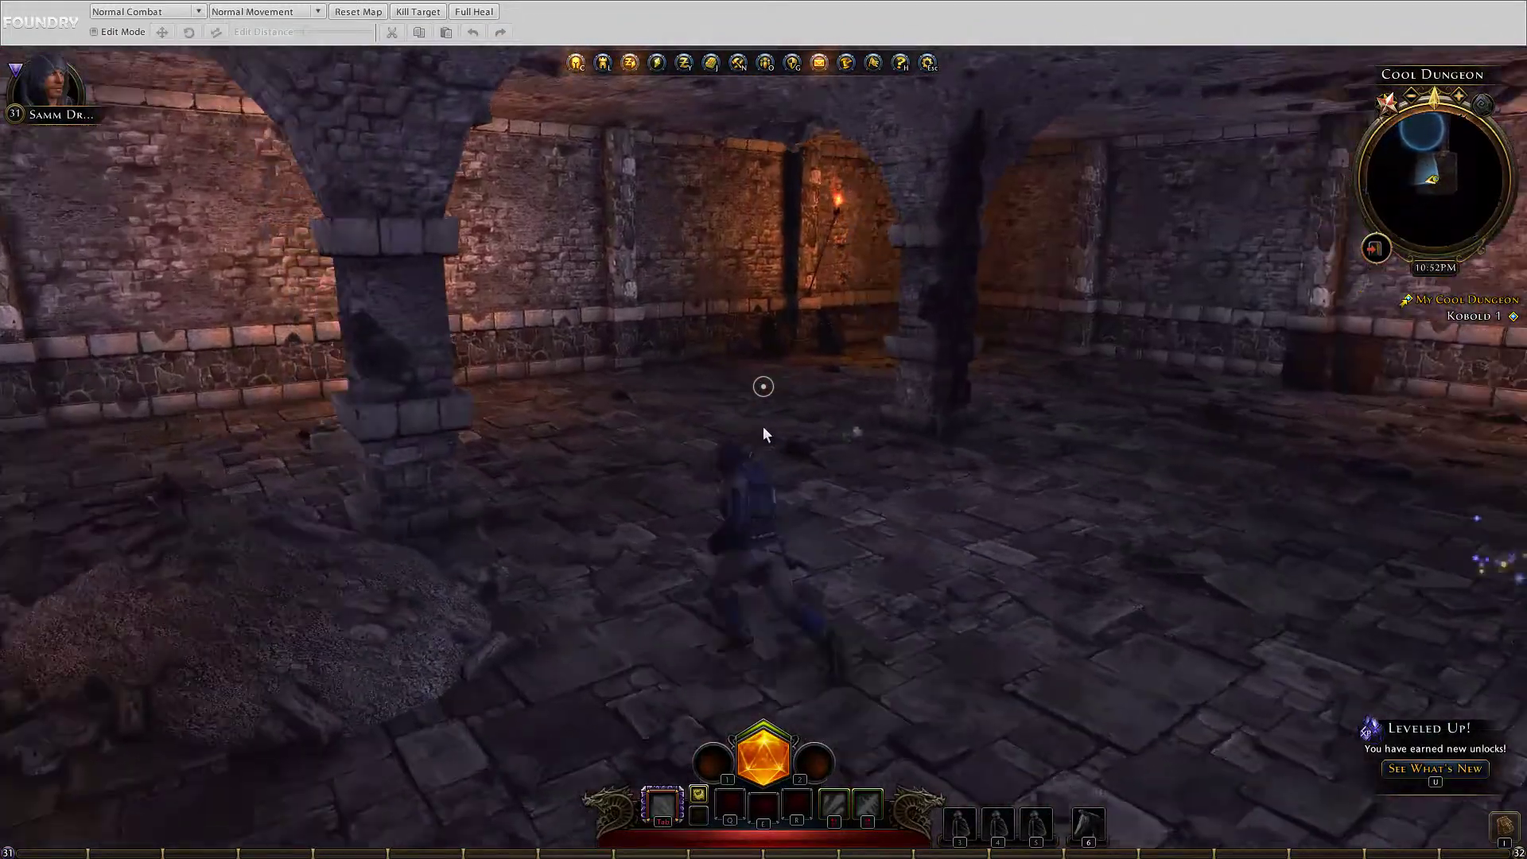
key("w")
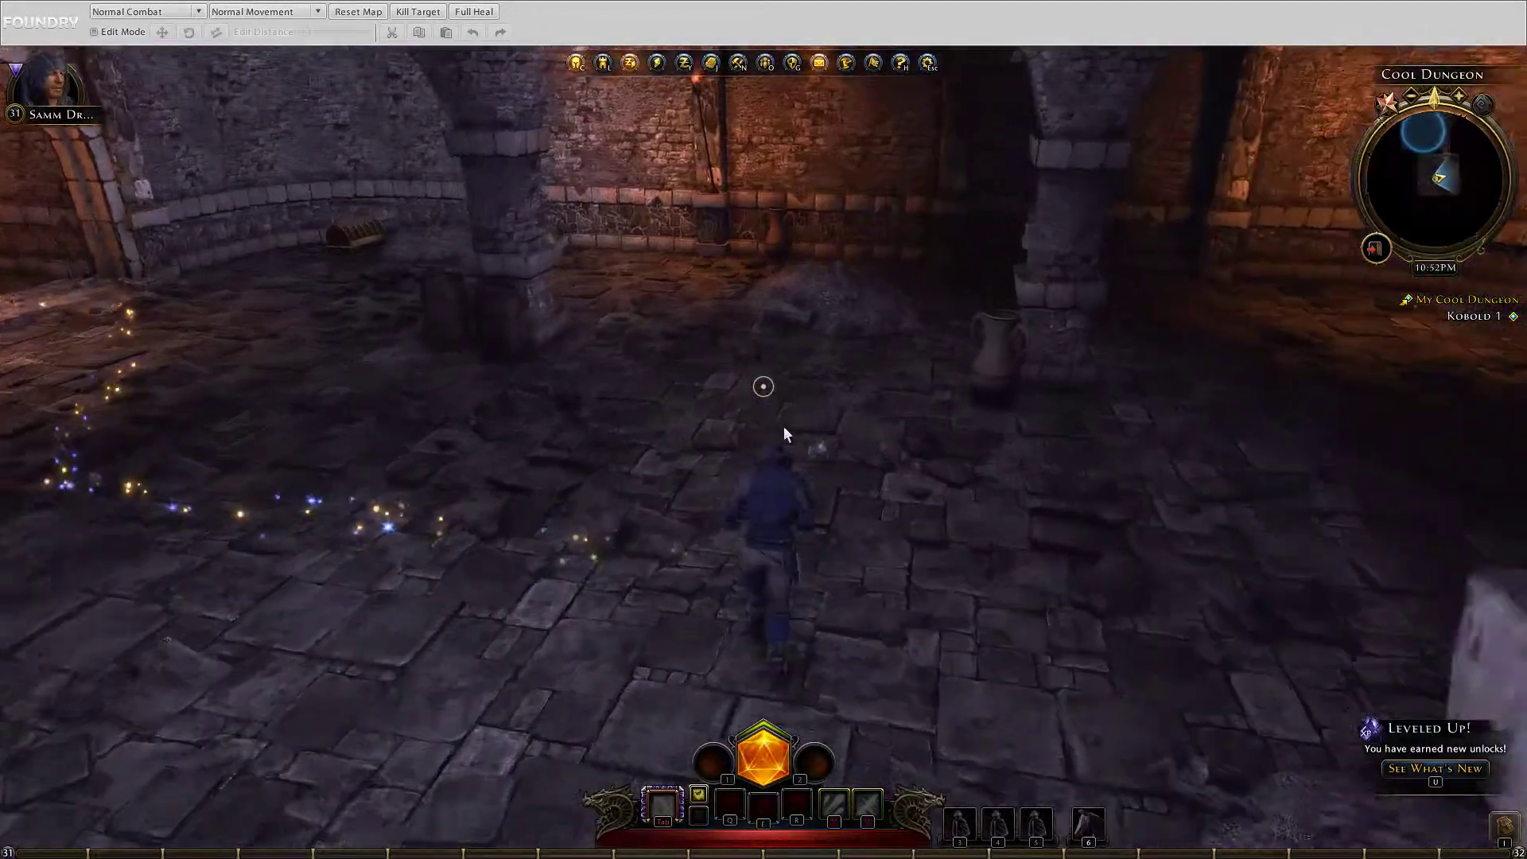
key("w")
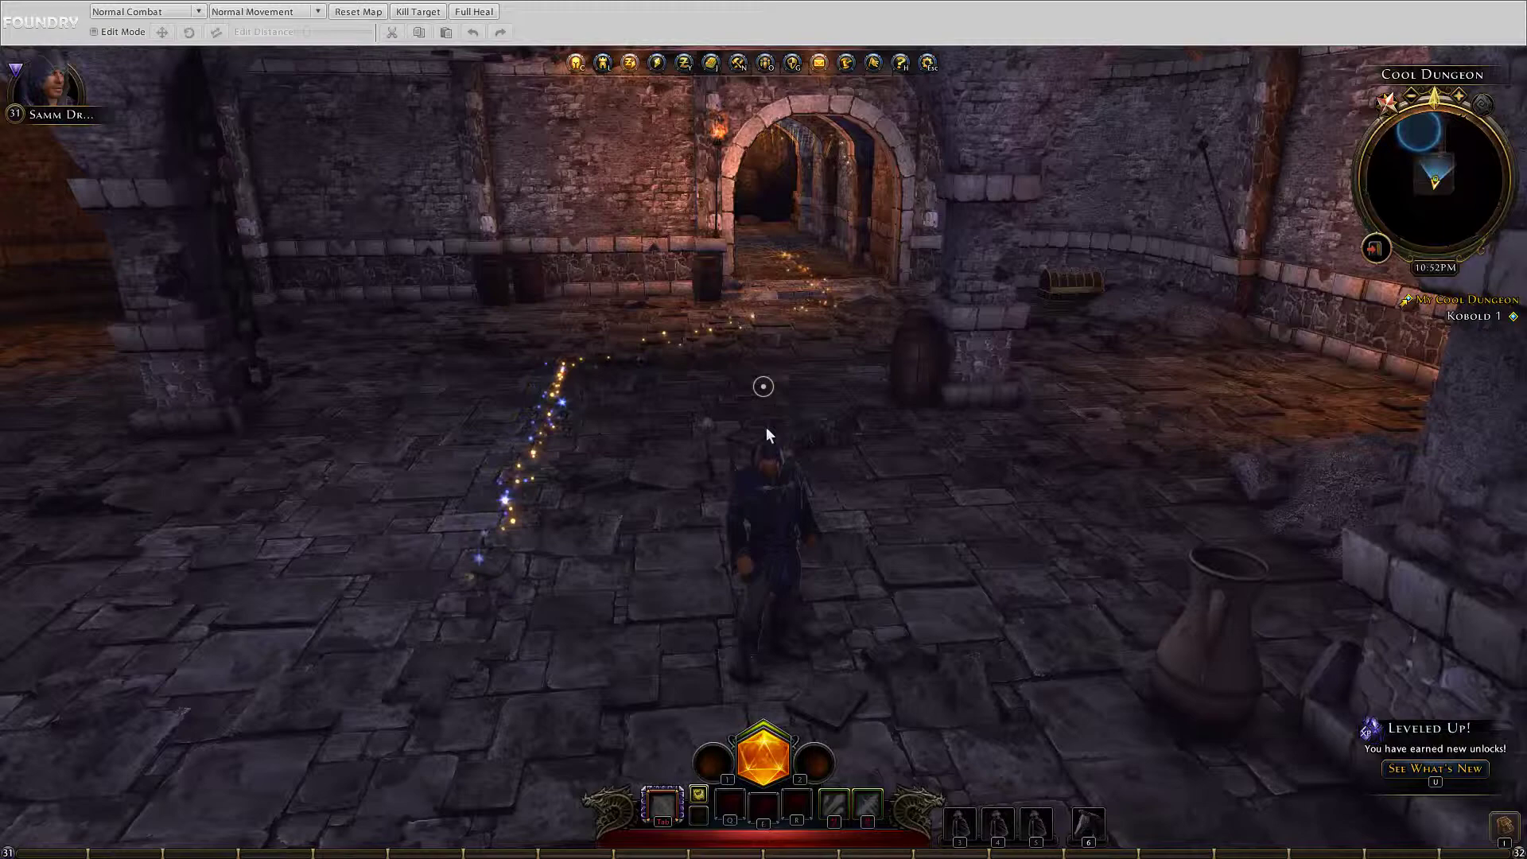
key("w")
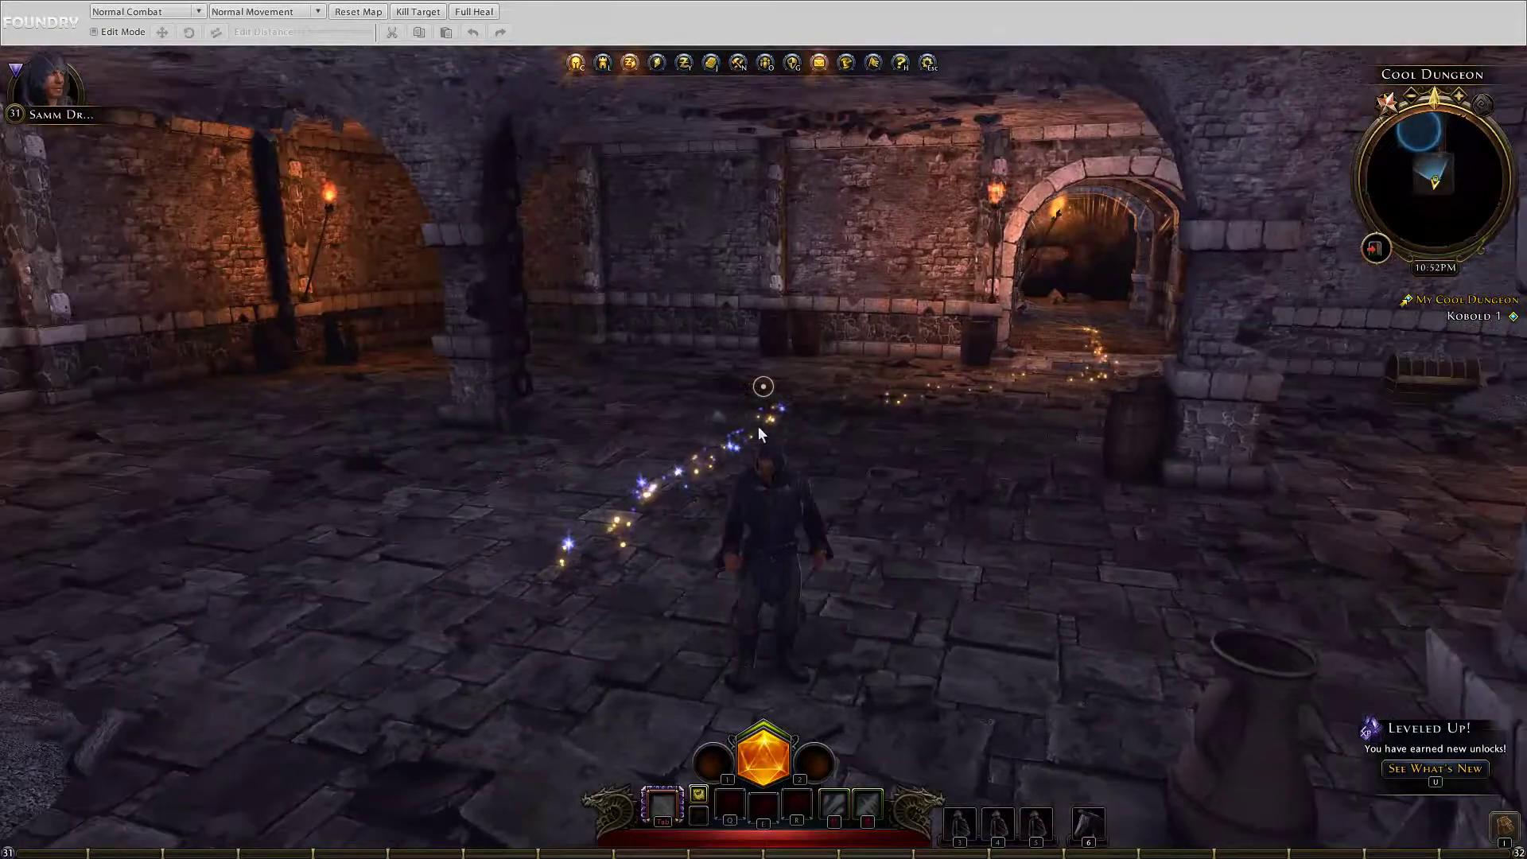
key("w")
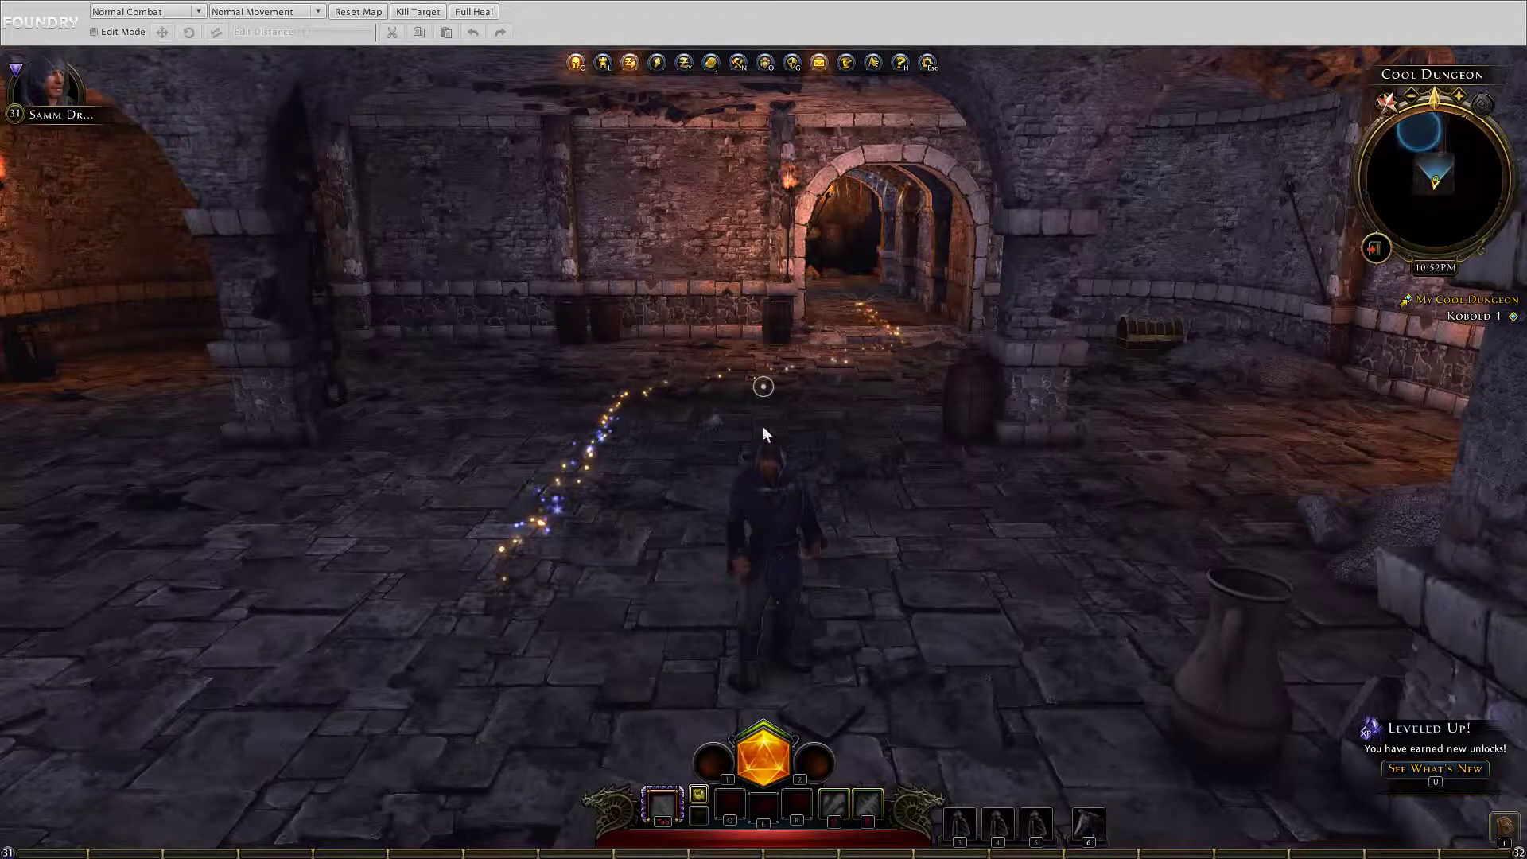
key("w")
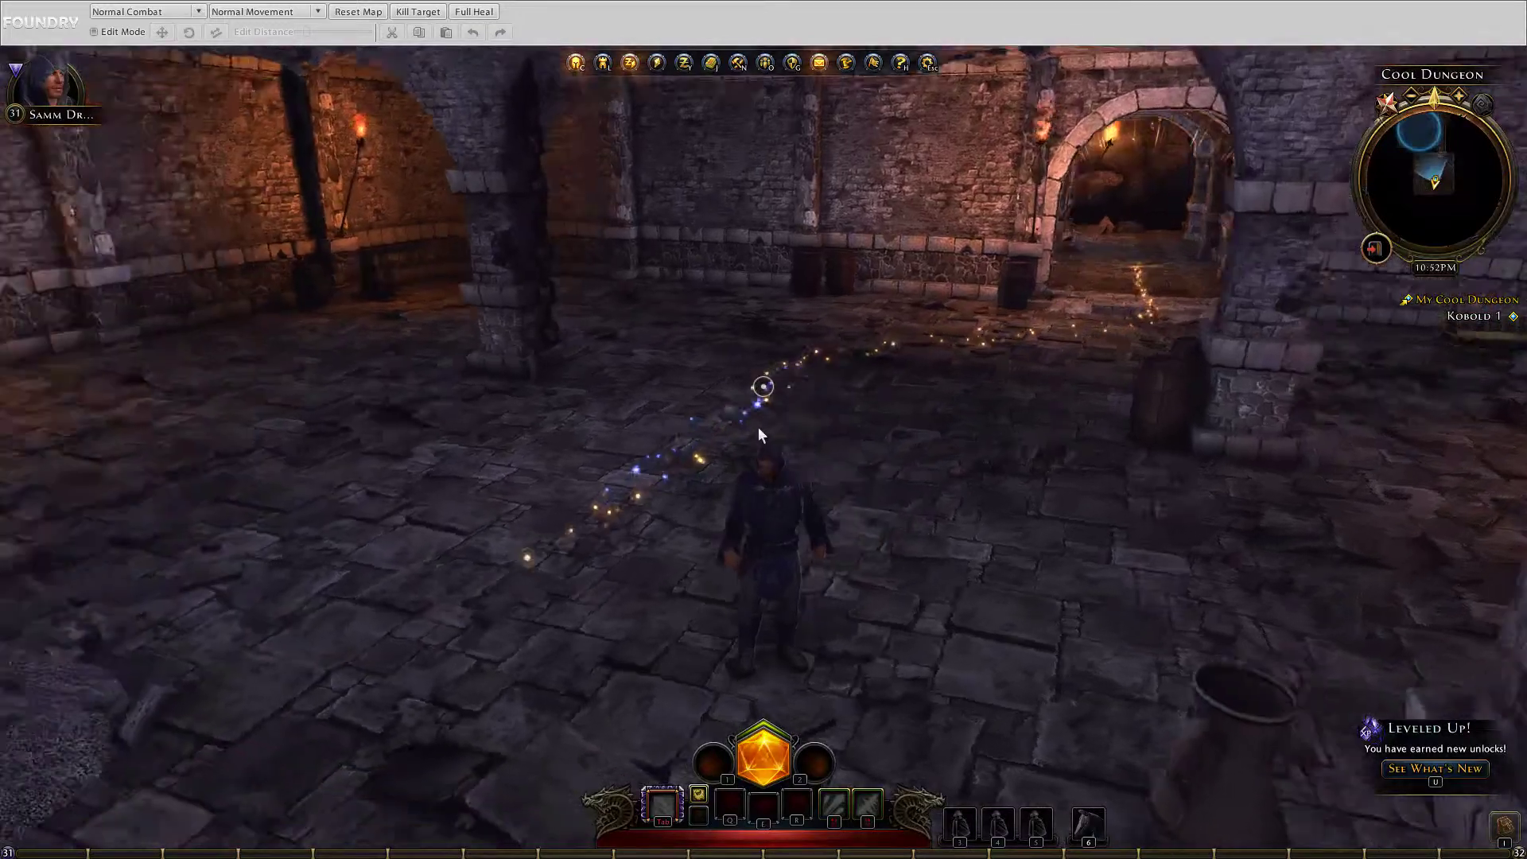
key("w")
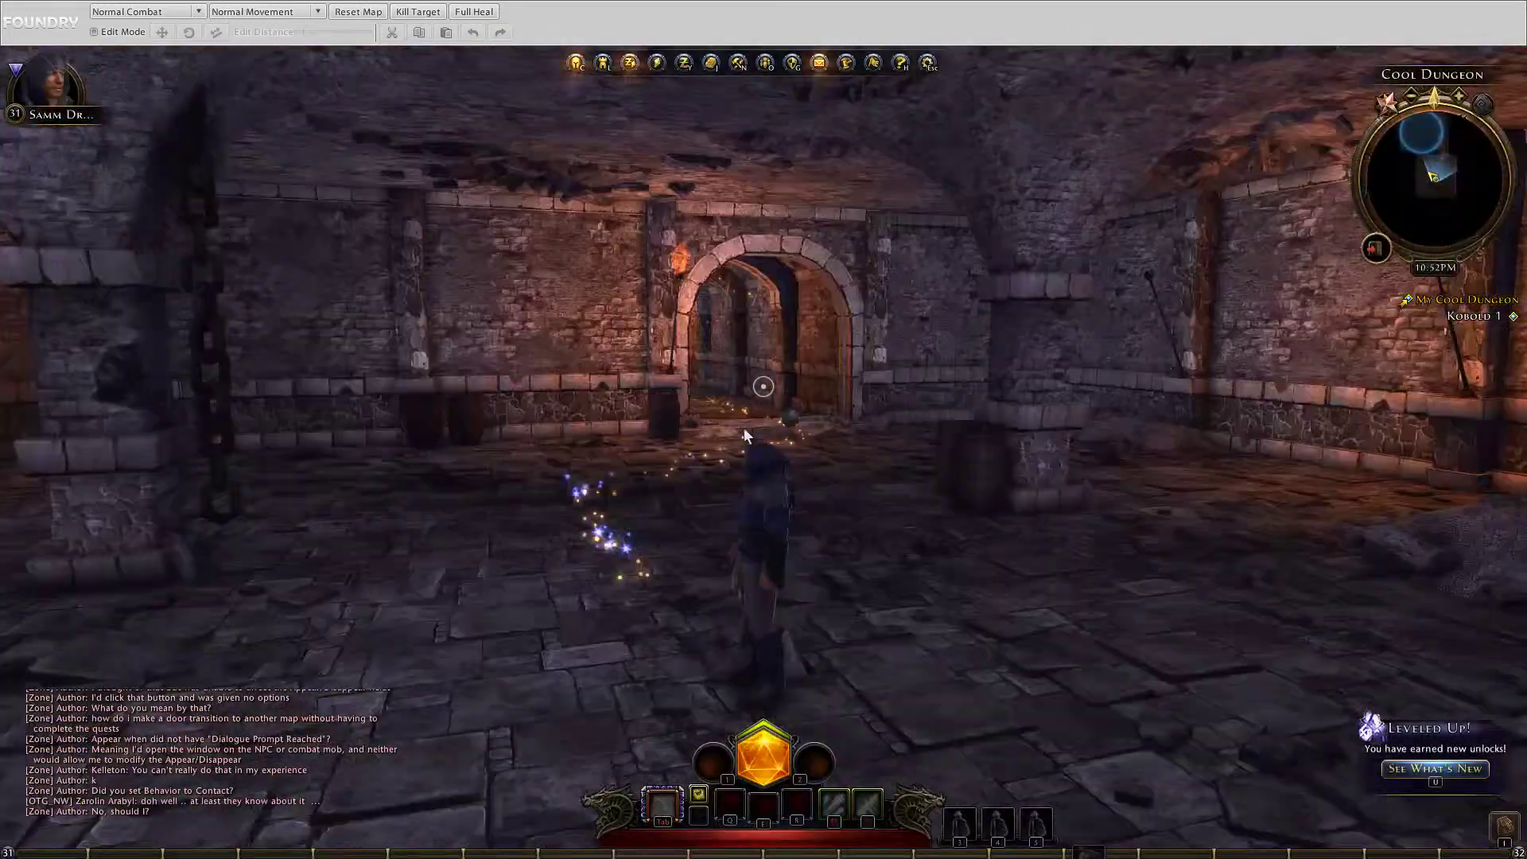
Step: Free the cursor from the game view, turn on Edit Mode and display the Details assets in the library
key("alt")
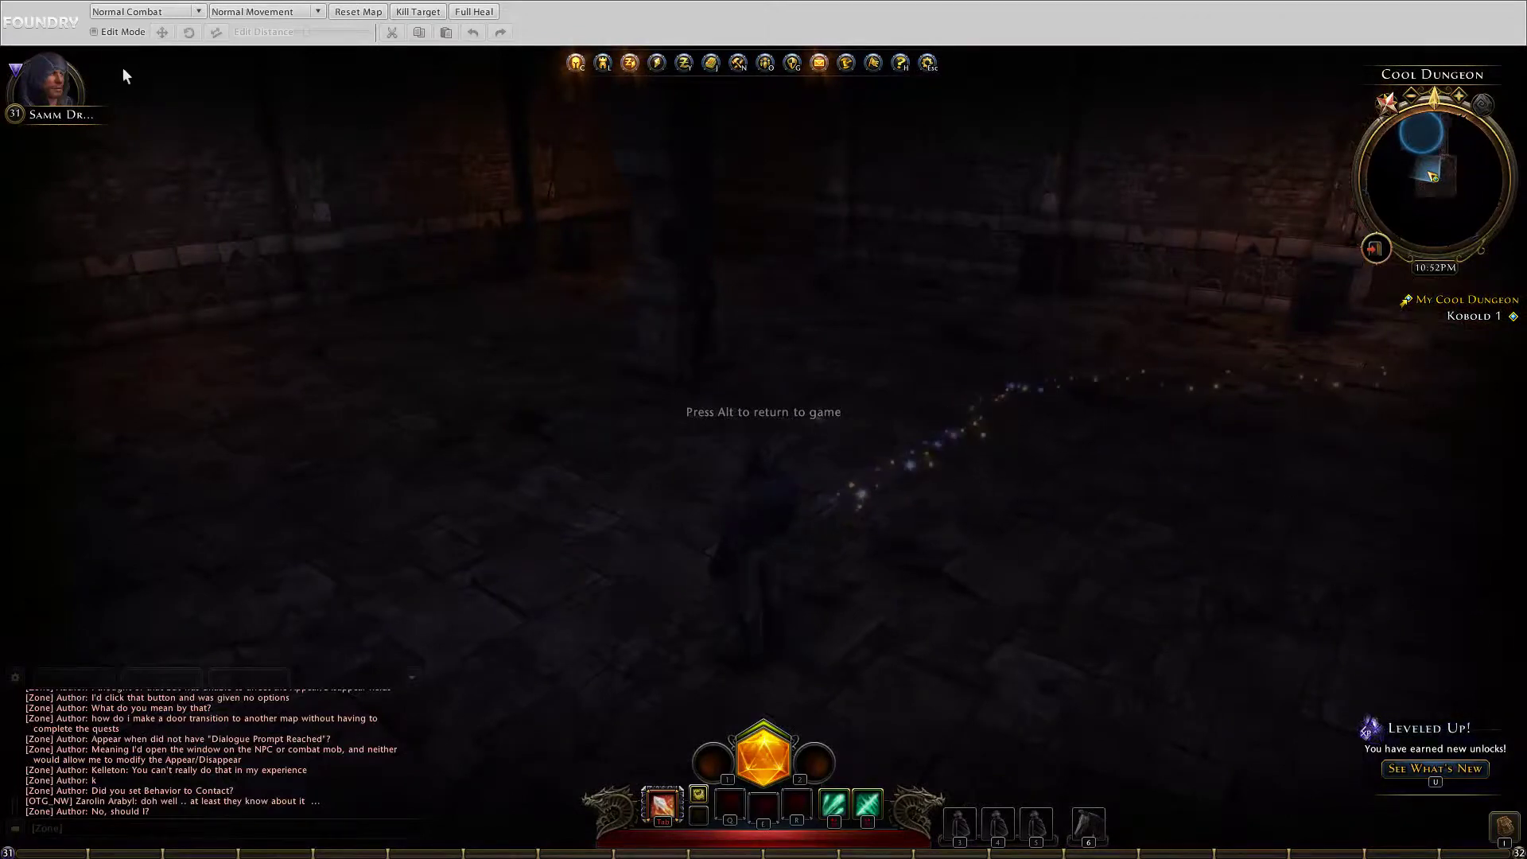
left_click(94, 33)
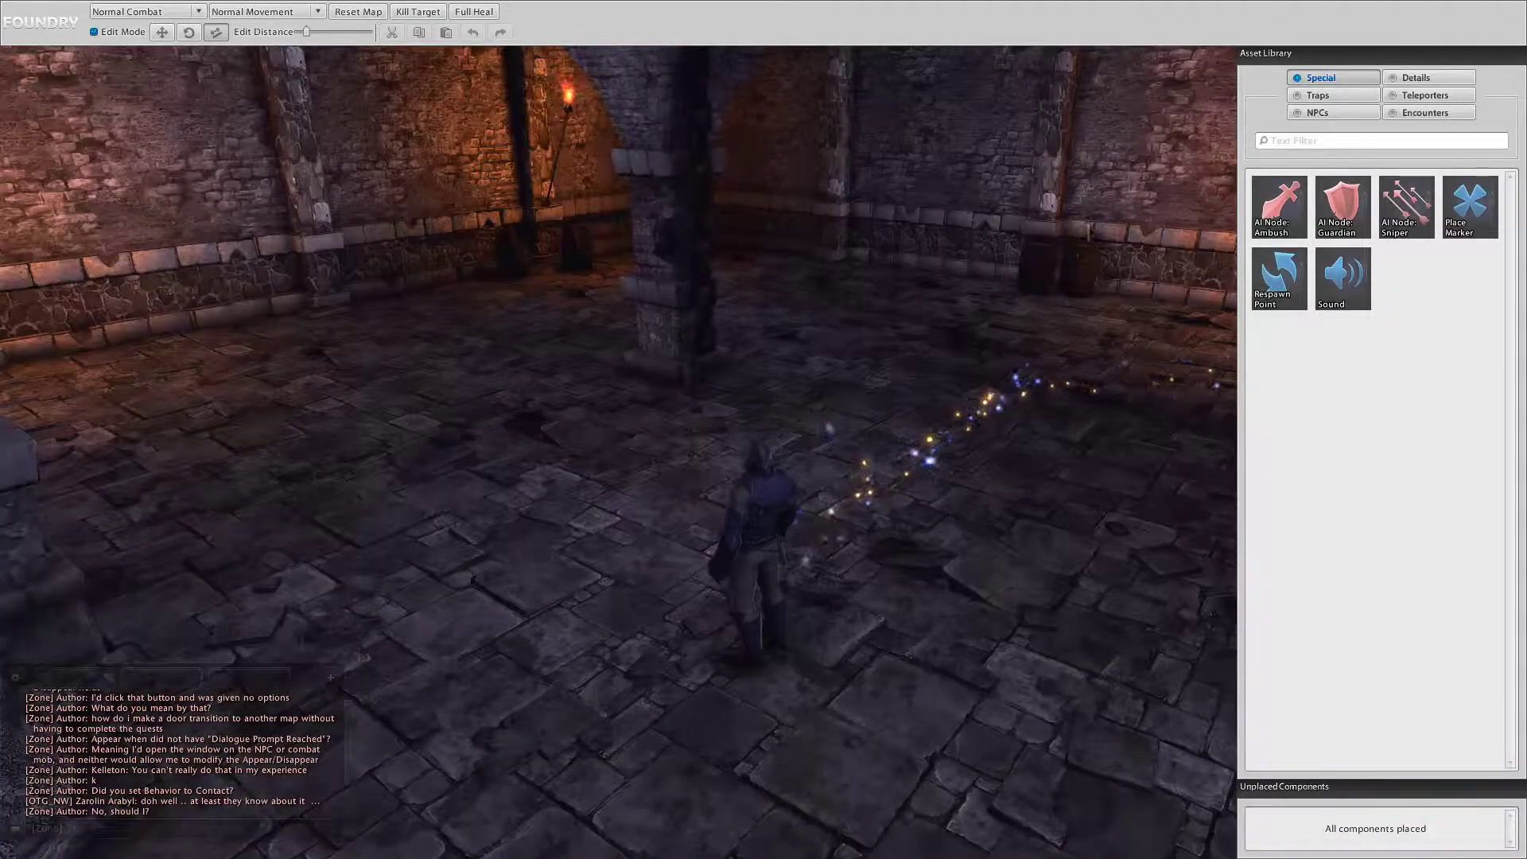
left_click(1417, 78)
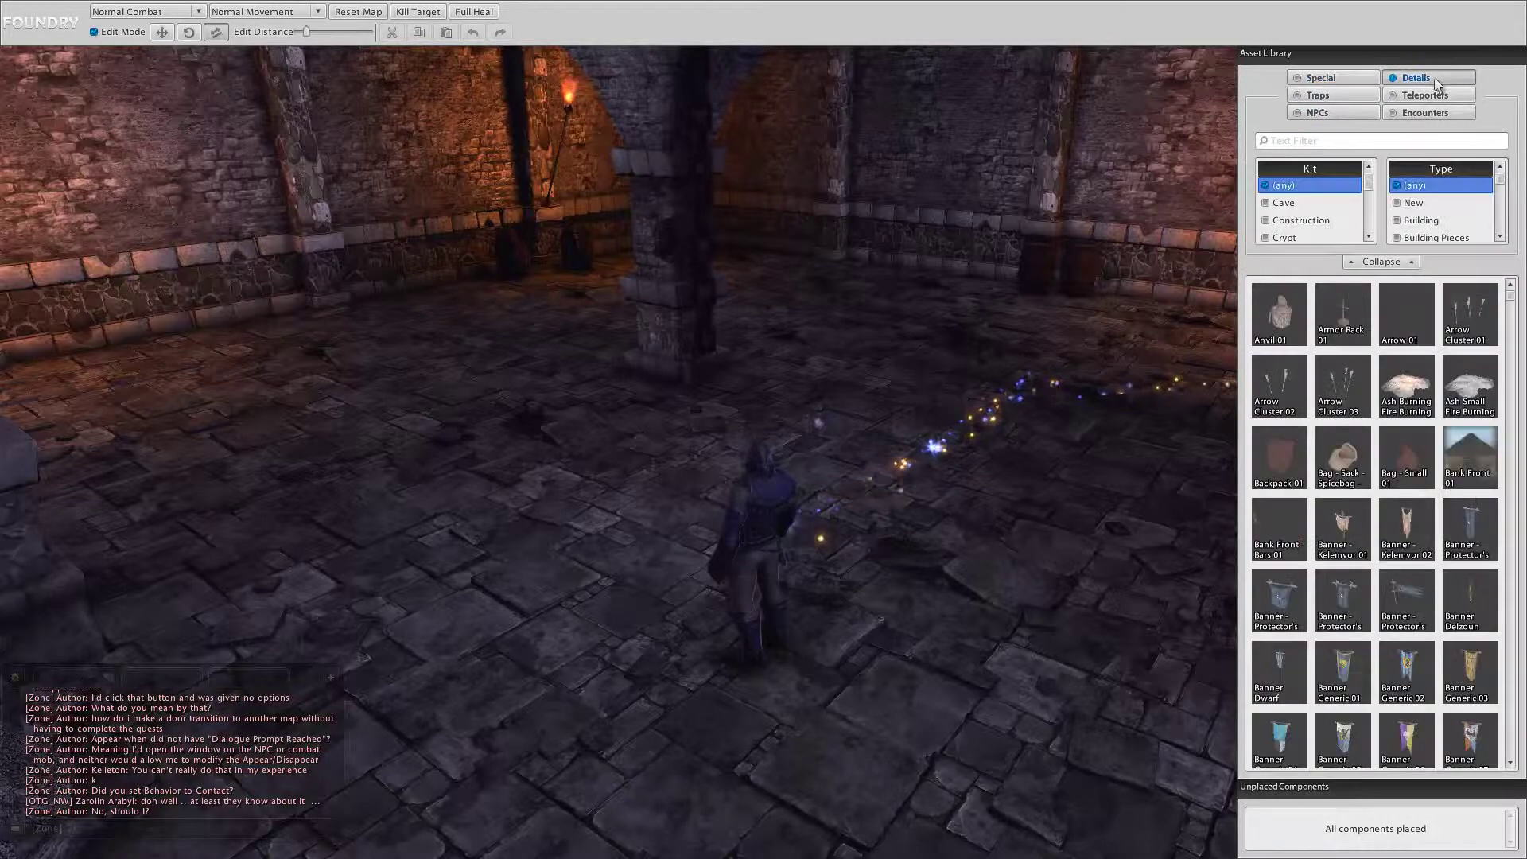
Step: Place a Respawn Point from the Special assets on the chamber floor and move it toward the side wall with the torch
left_click(1342, 79)
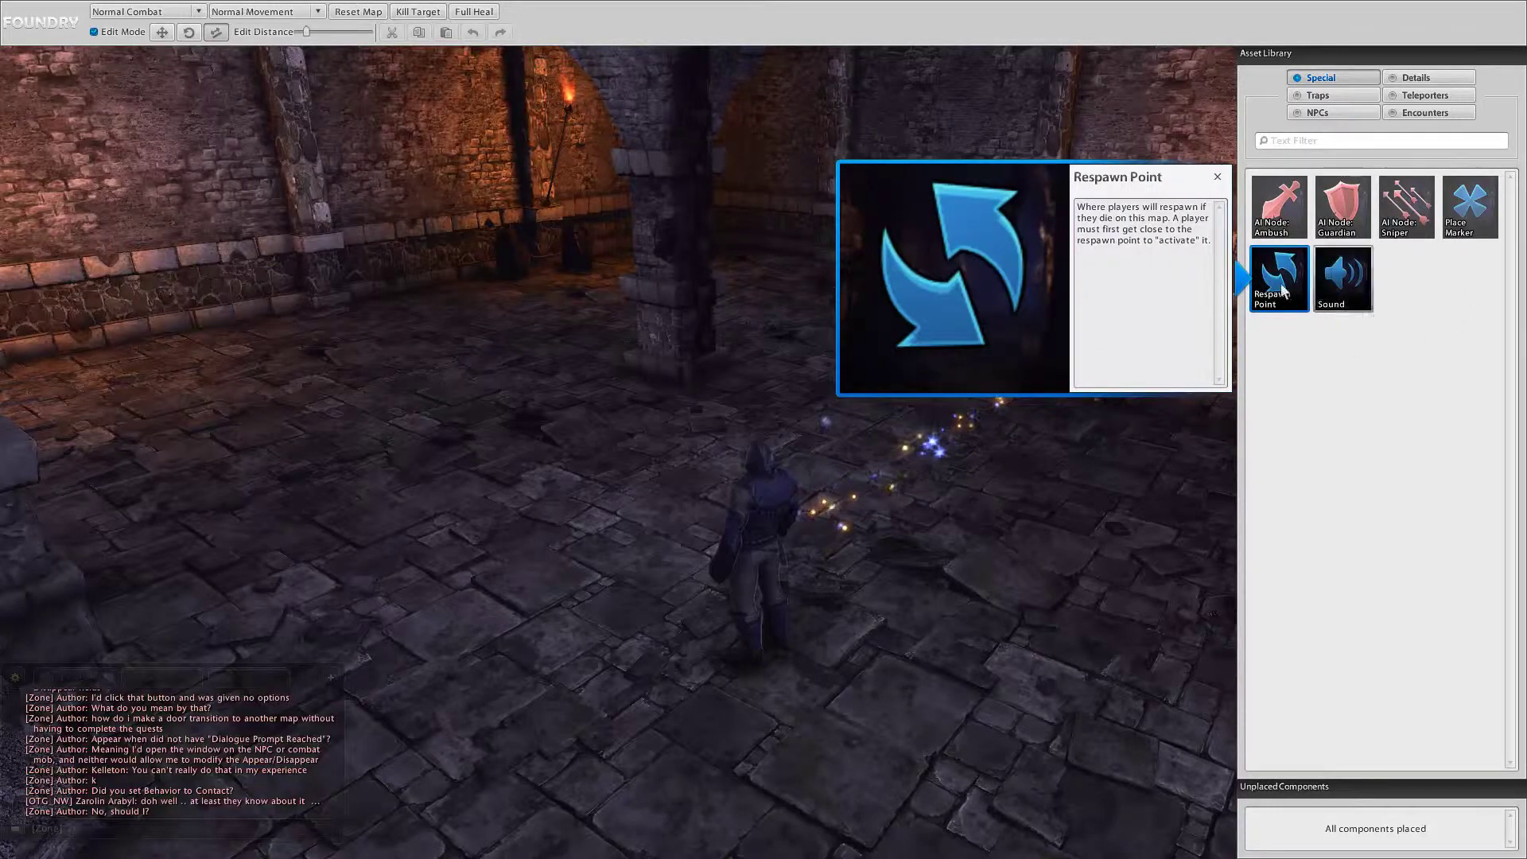
left_click_drag(1282, 275, 1004, 412)
left_click_drag(861, 448, 317, 436)
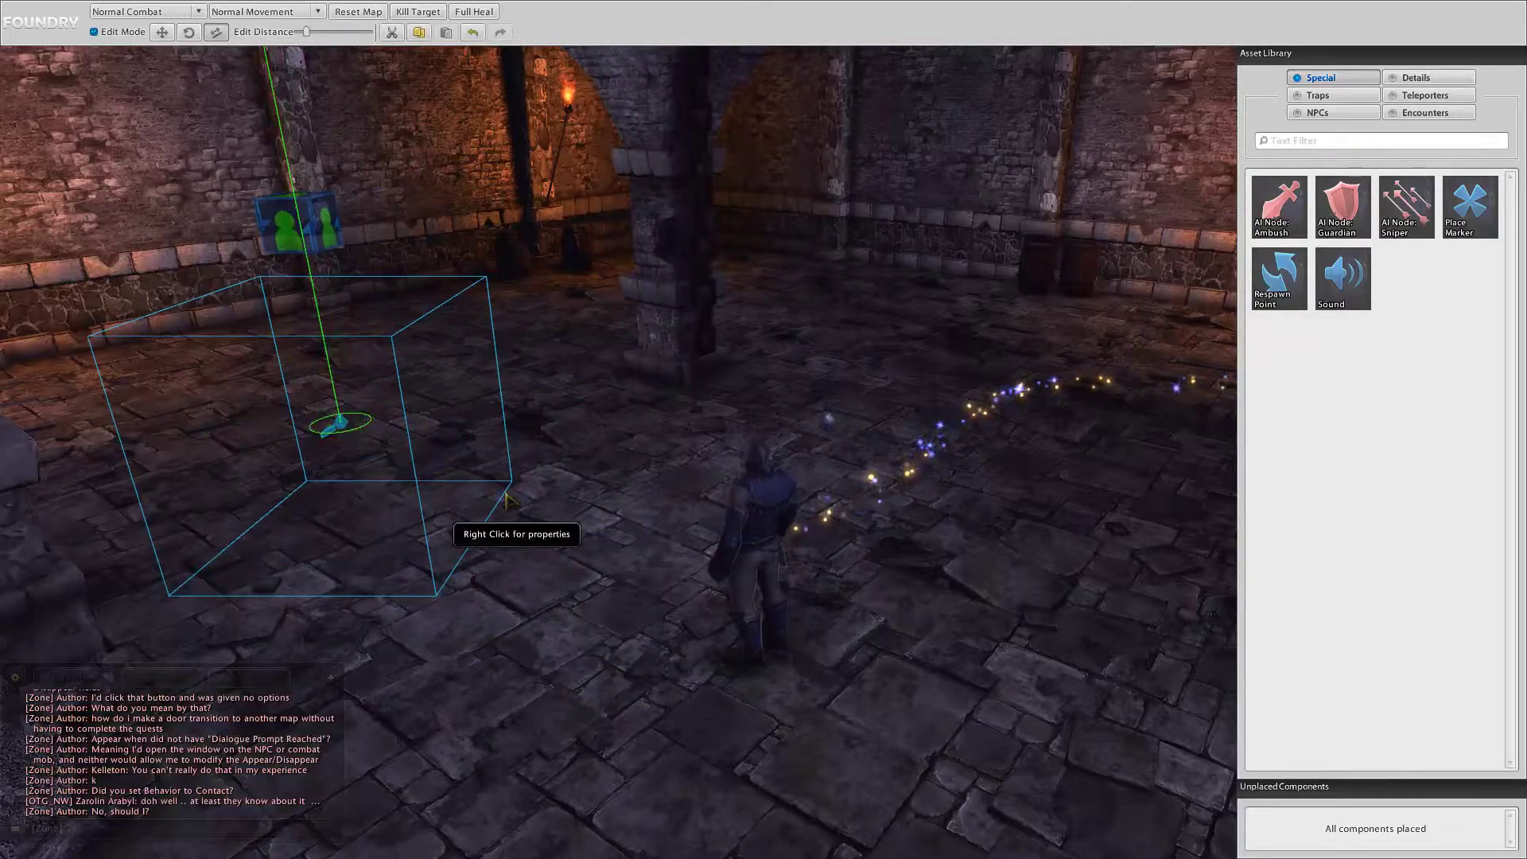
Step: Walk around the chamber in Edit Mode to inspect the respawn point and the existing editable detail objects
key("alt")
key("w")
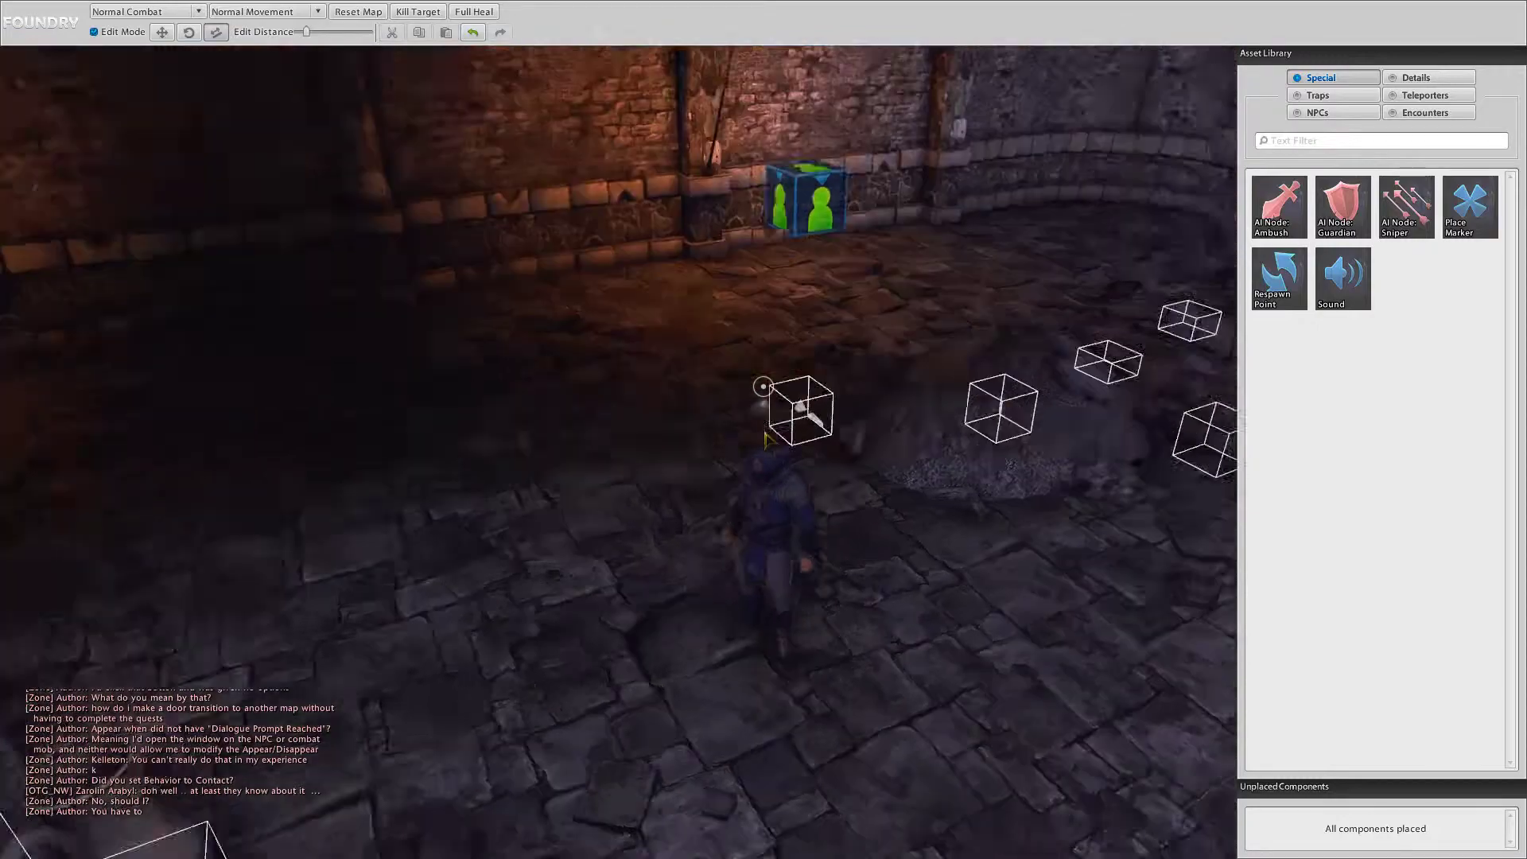
left_click(762, 387)
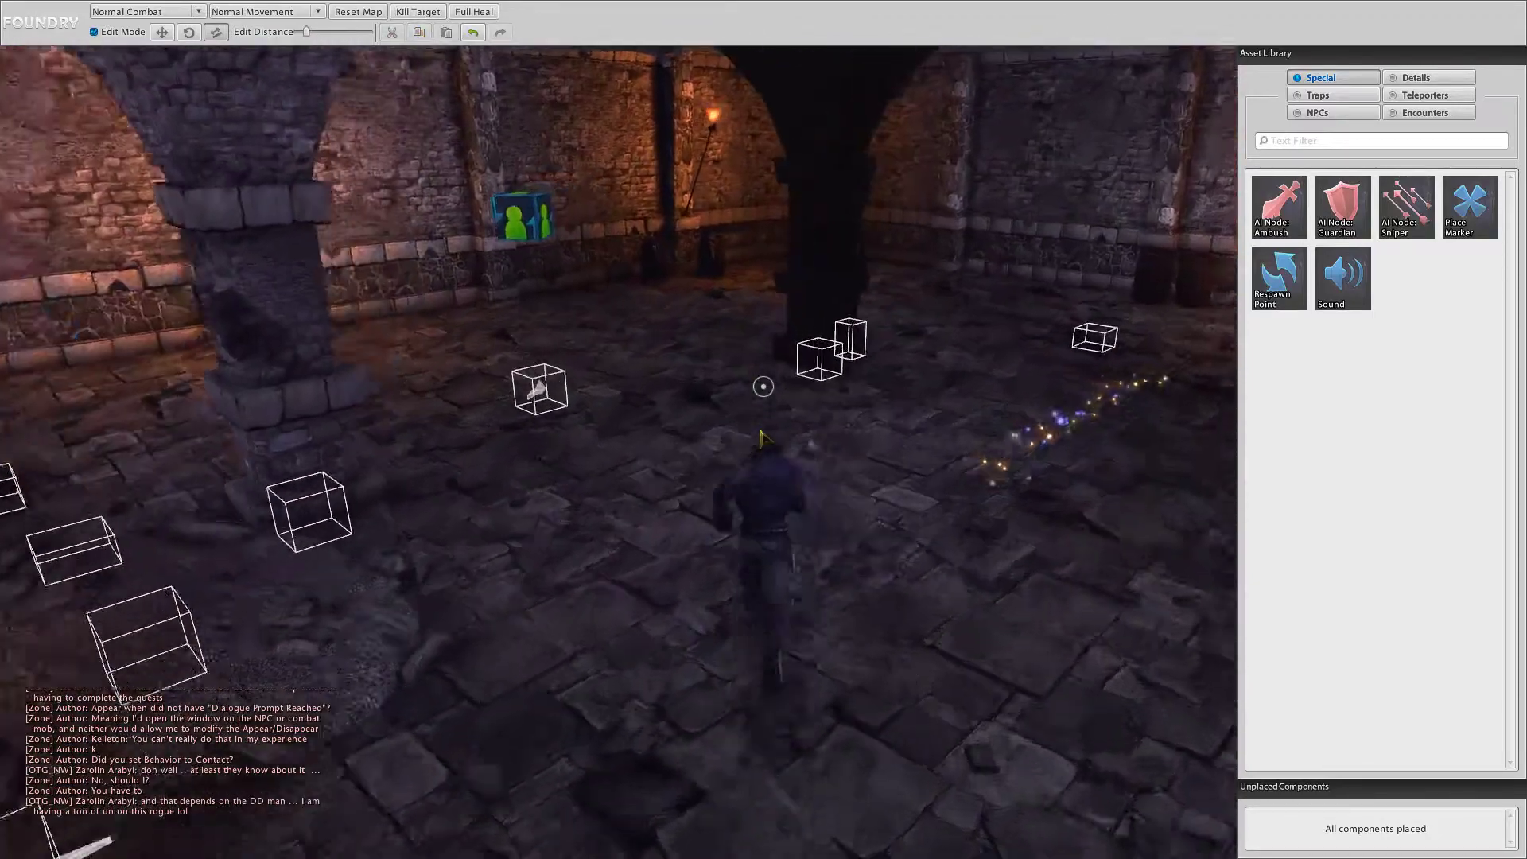
key("w")
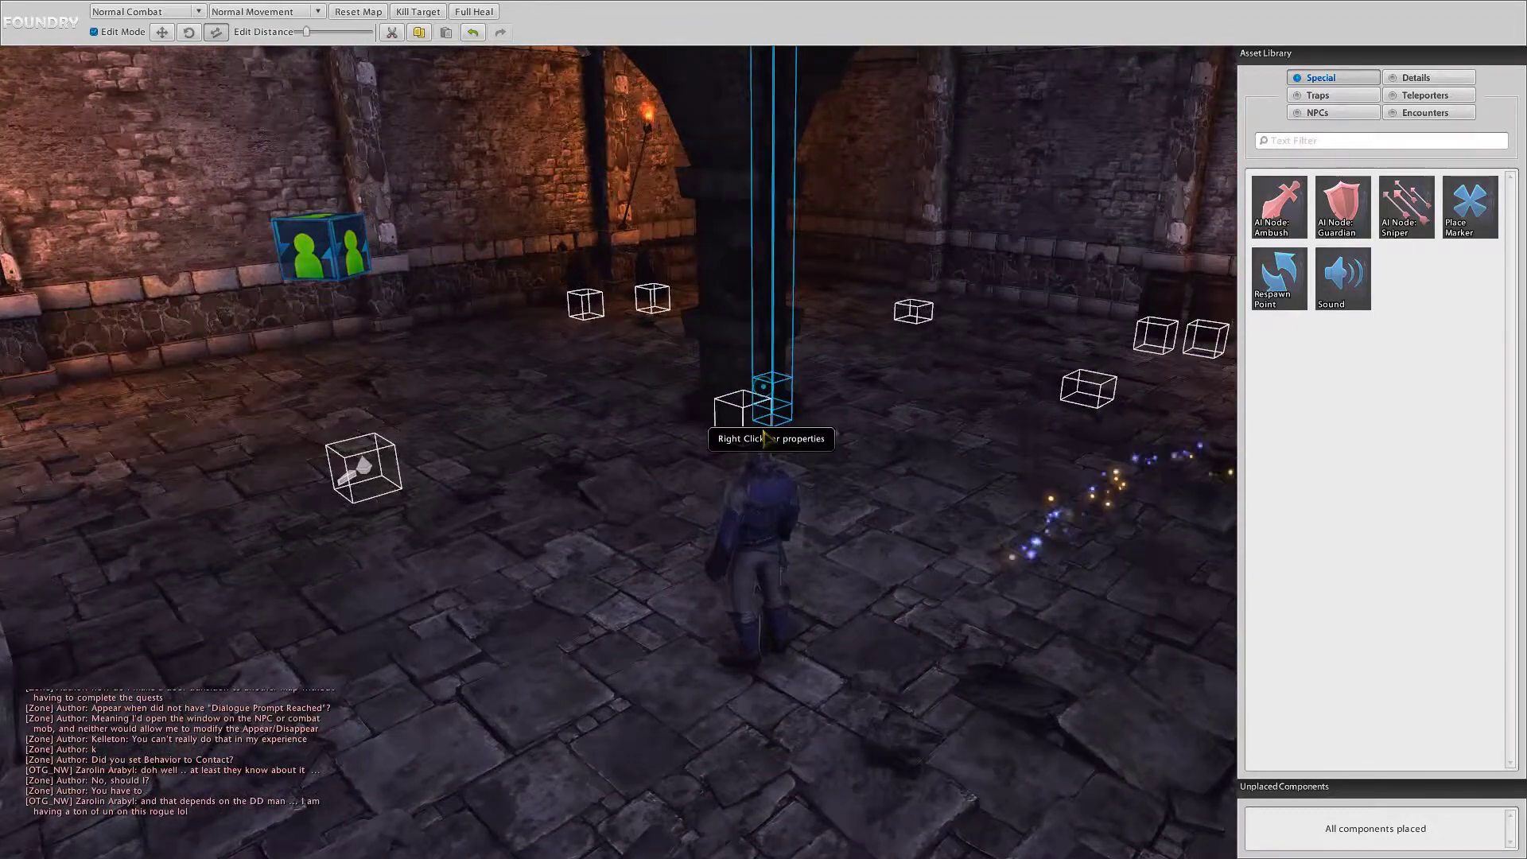
key("w")
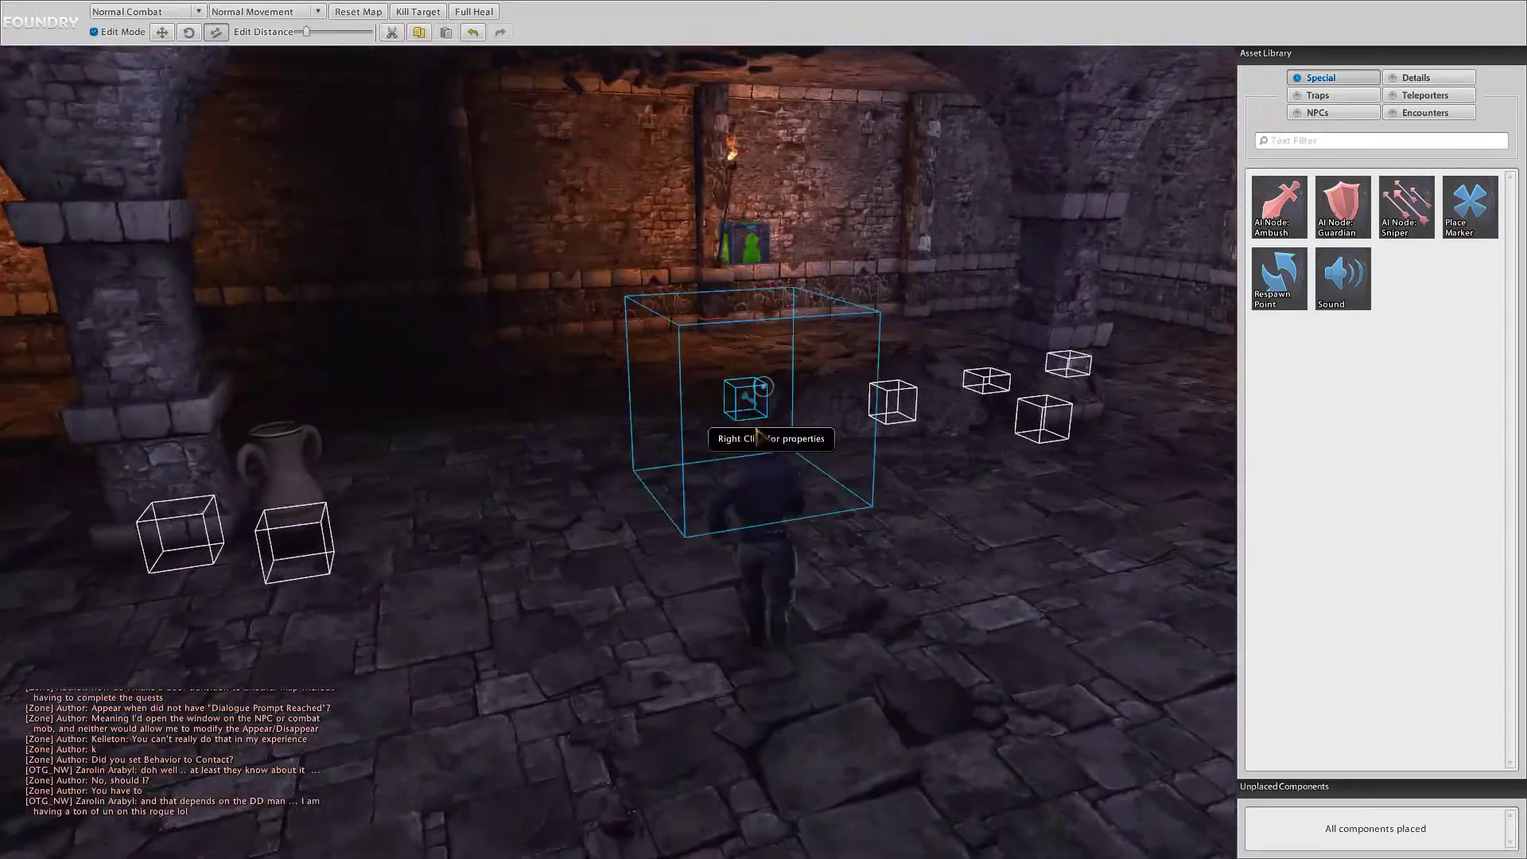
key("w")
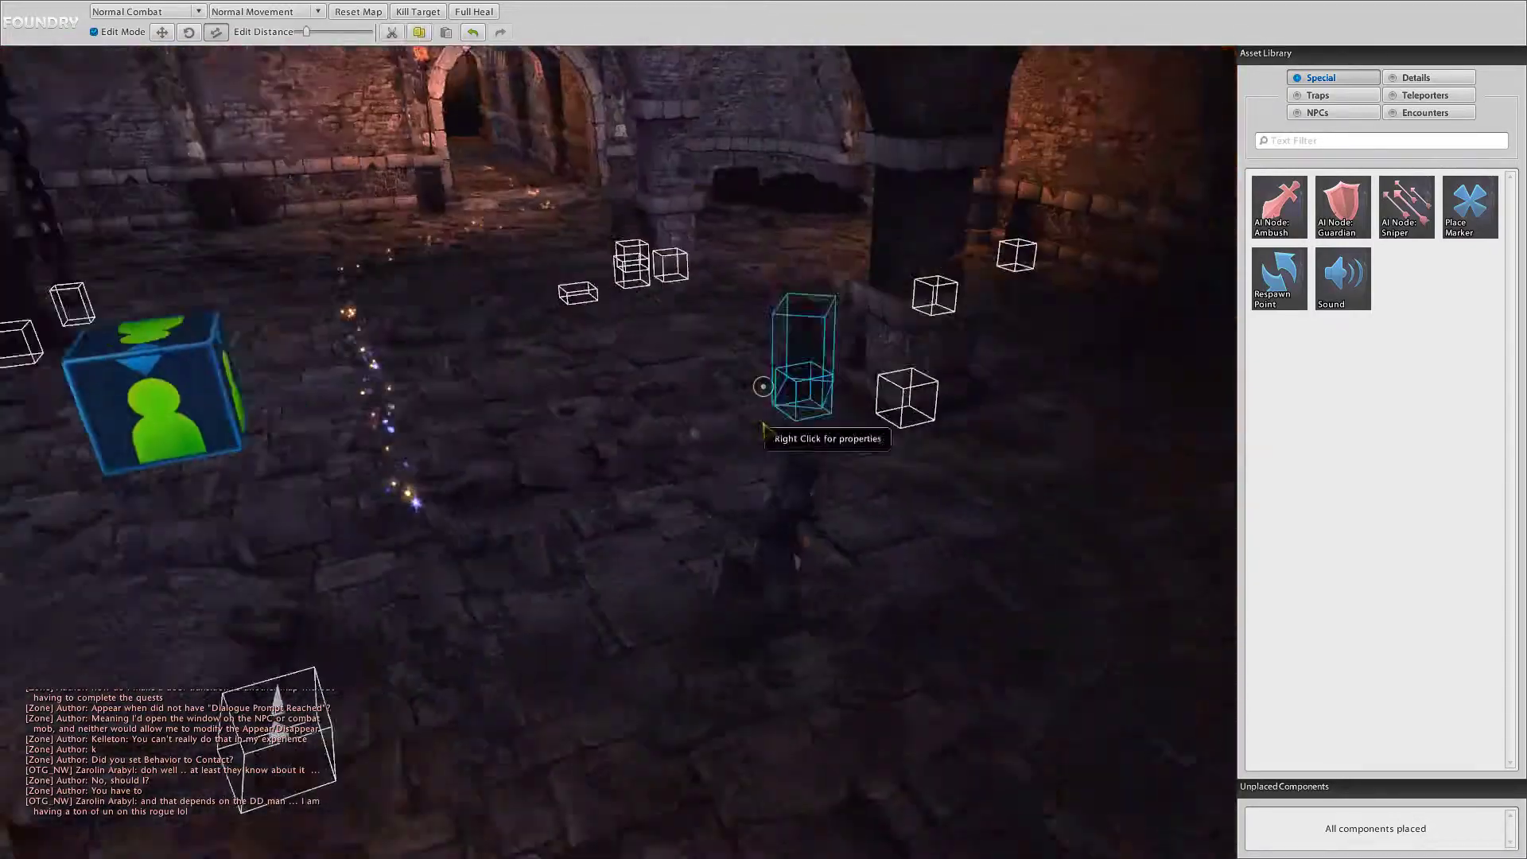
key("w")
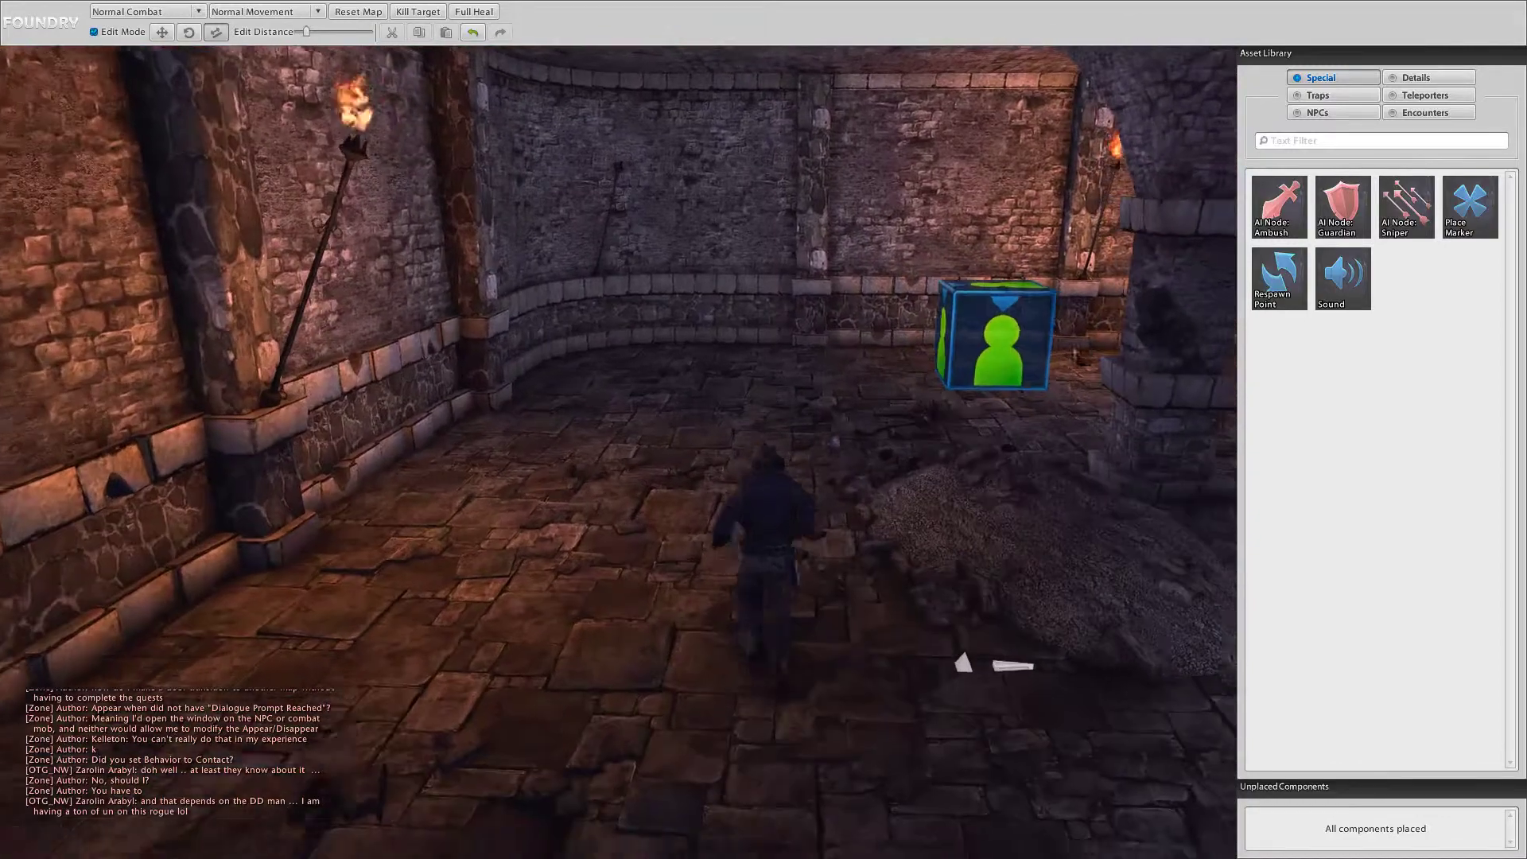
Step: Filter the Details assets by "rubb" and place a Dungeon Rubble Pile beside the pillar
left_click(1416, 77)
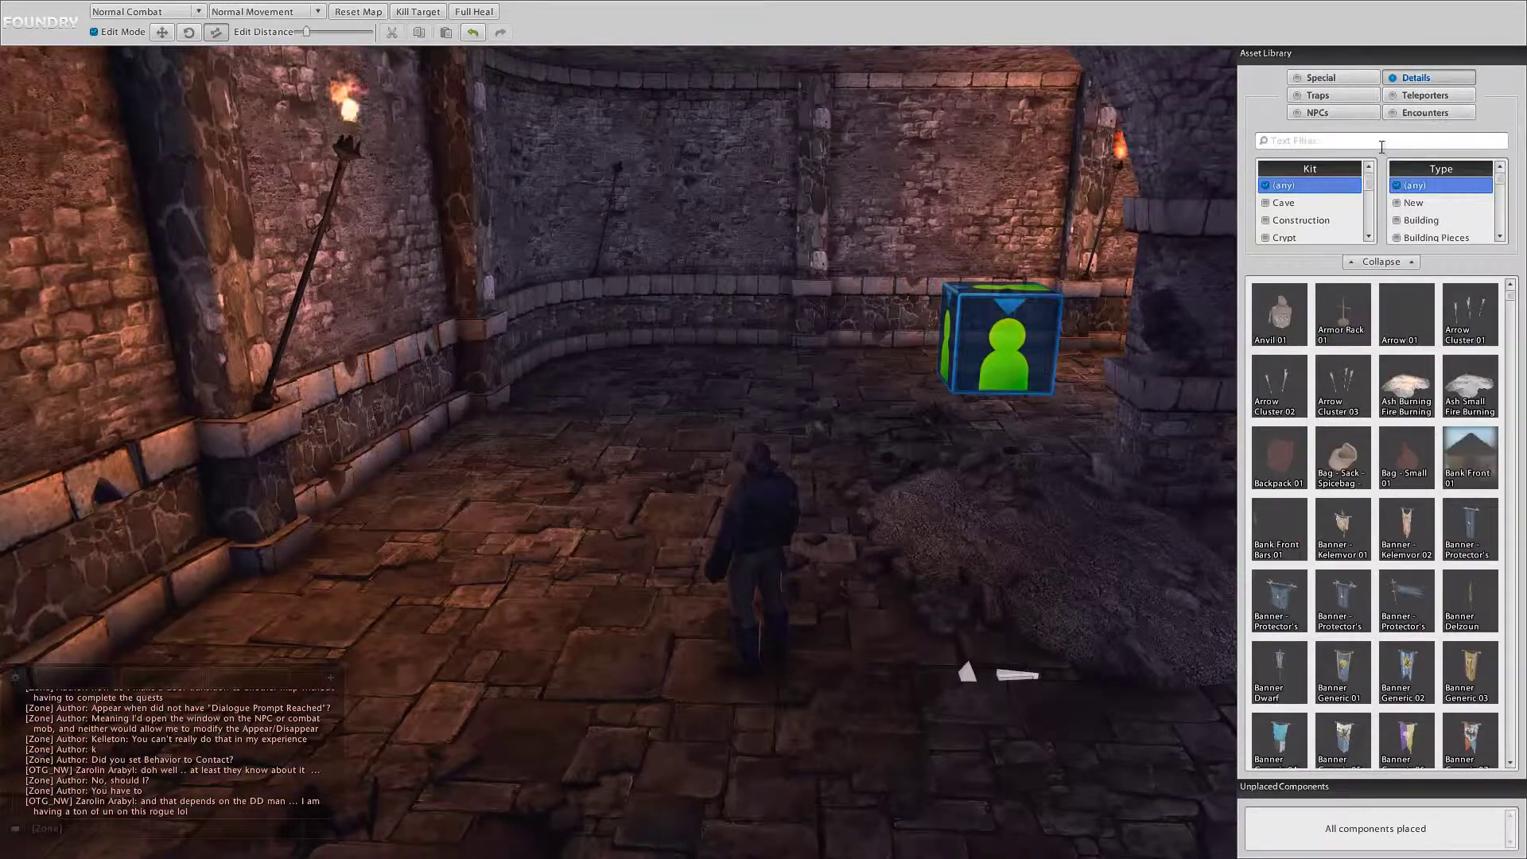
left_click(1375, 140)
type("ru")
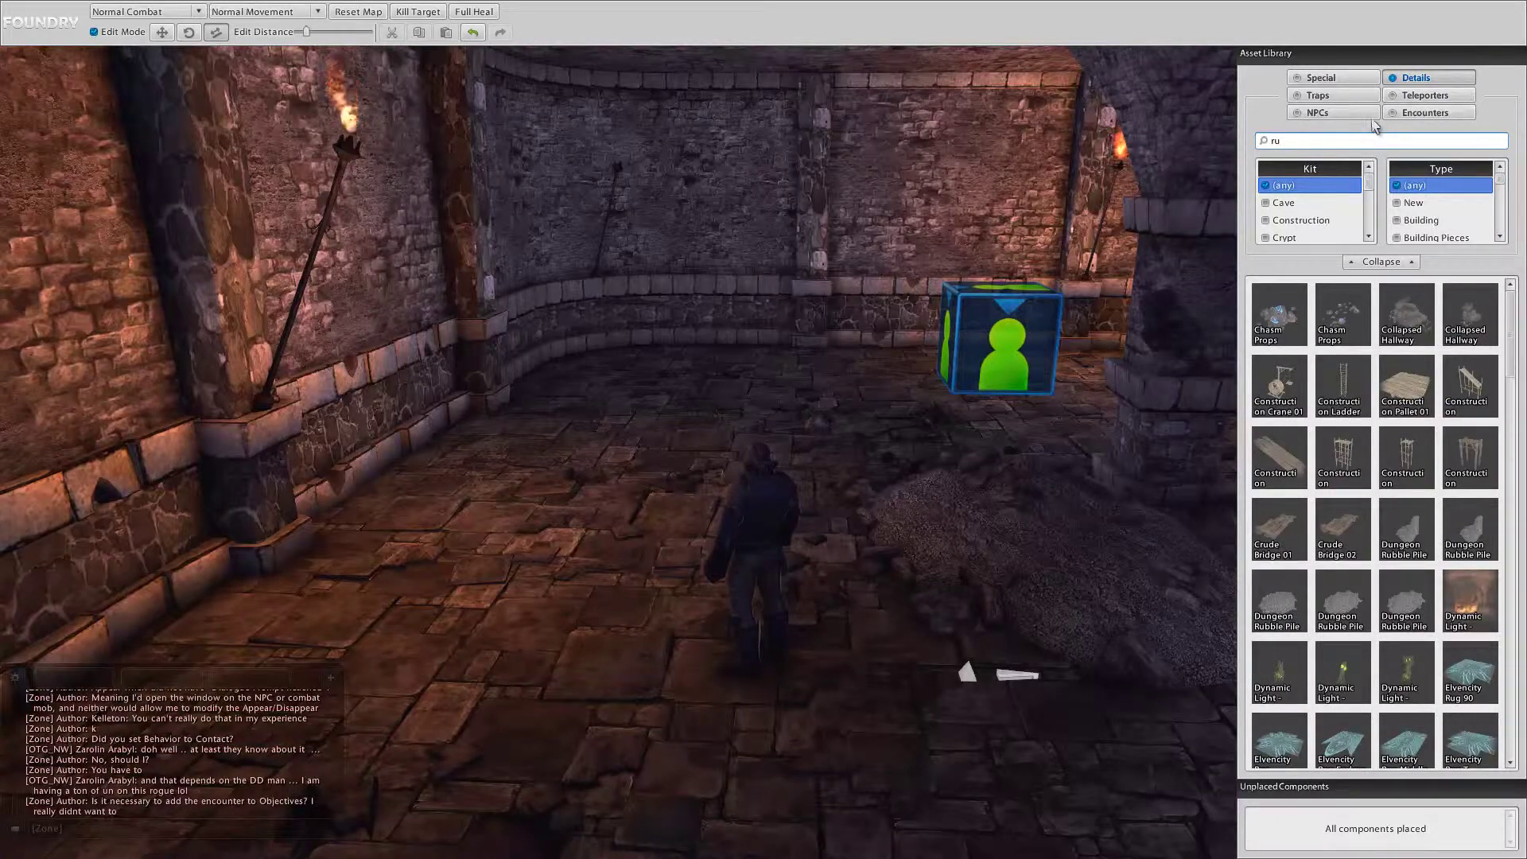
type("bb")
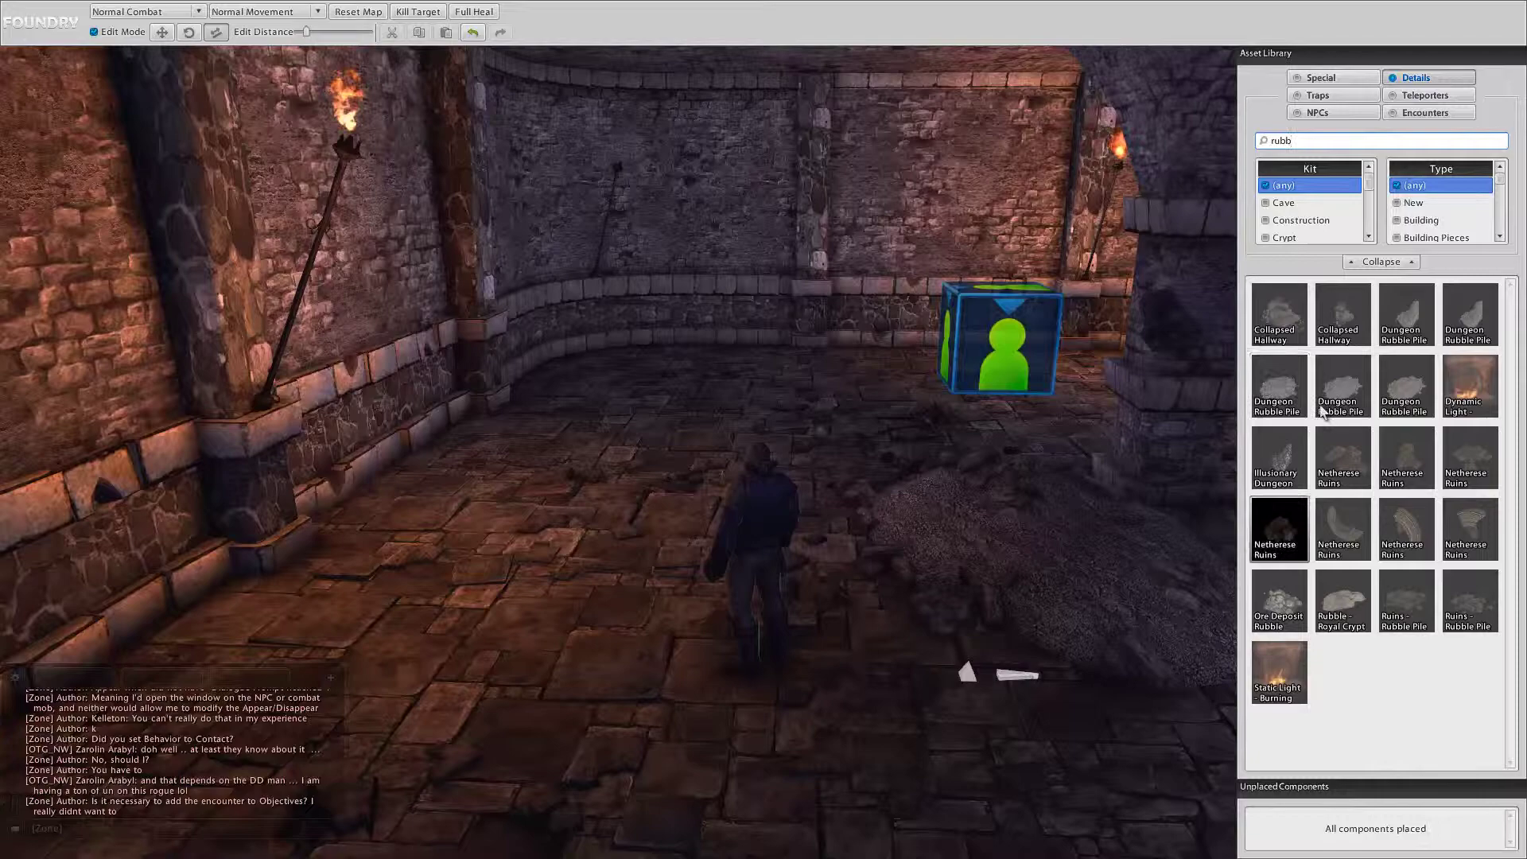
left_click(1278, 388)
left_click_drag(1230, 463, 1034, 398)
Step: Select the new rubble pile, move it across the floor and rotate it about its vertical axis
key("w")
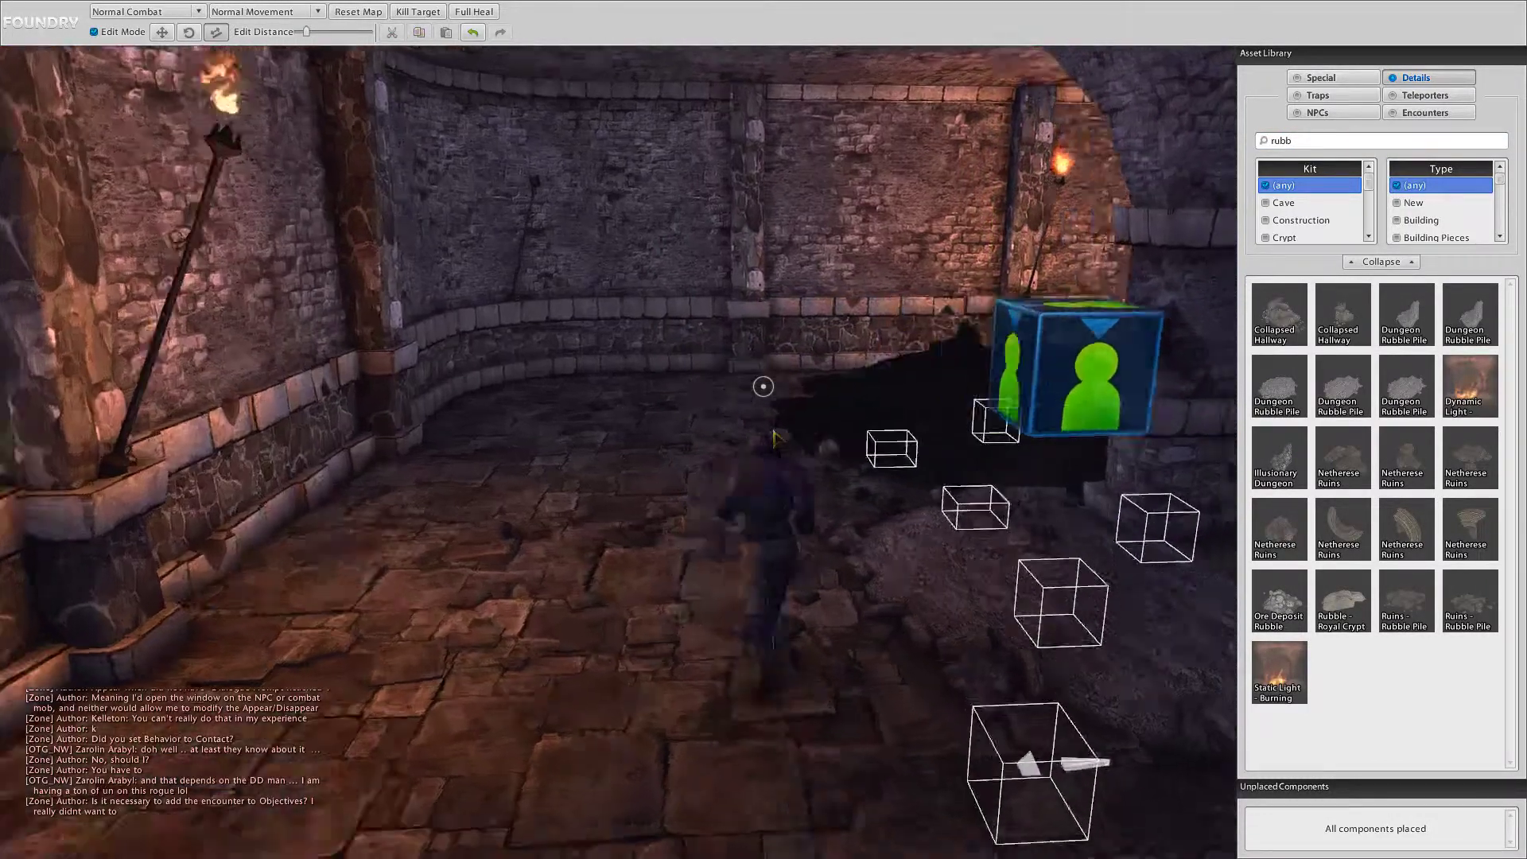
key("w")
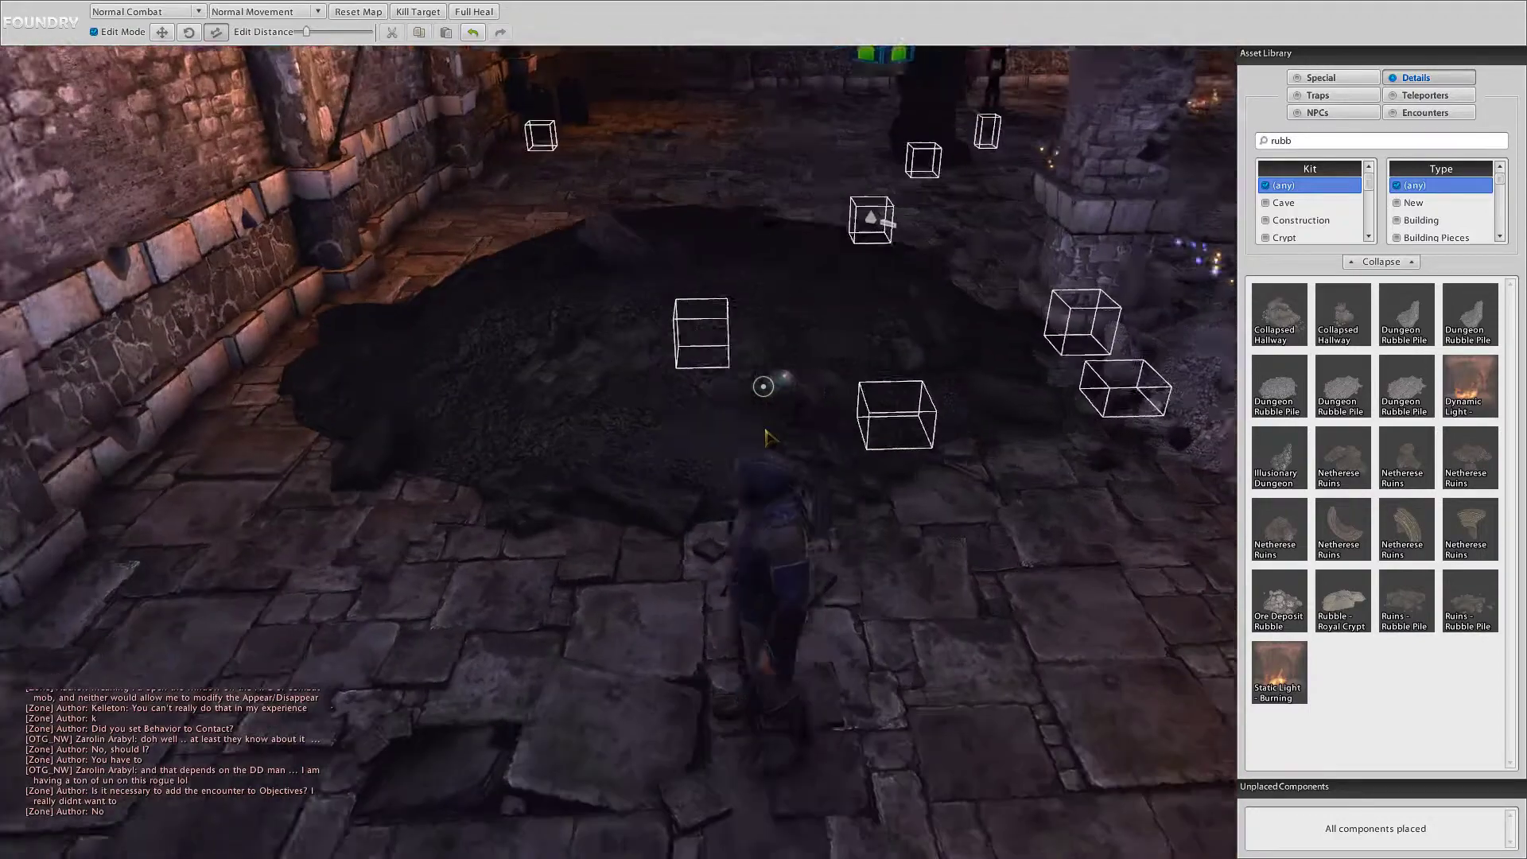
left_click(771, 435)
left_click_drag(788, 393, 883, 375)
key("2")
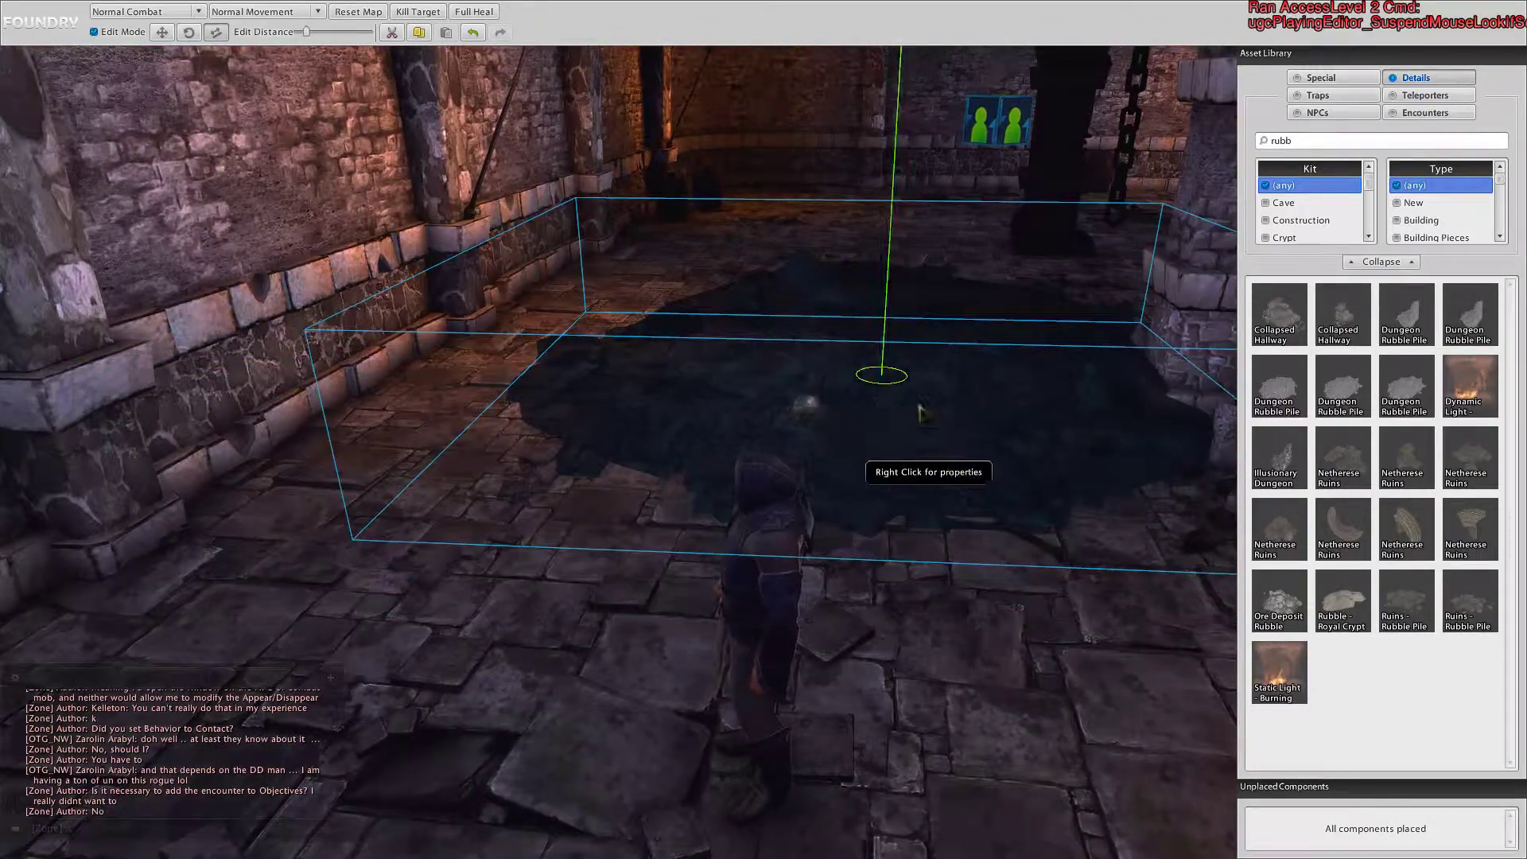
left_click_drag(873, 434, 802, 442)
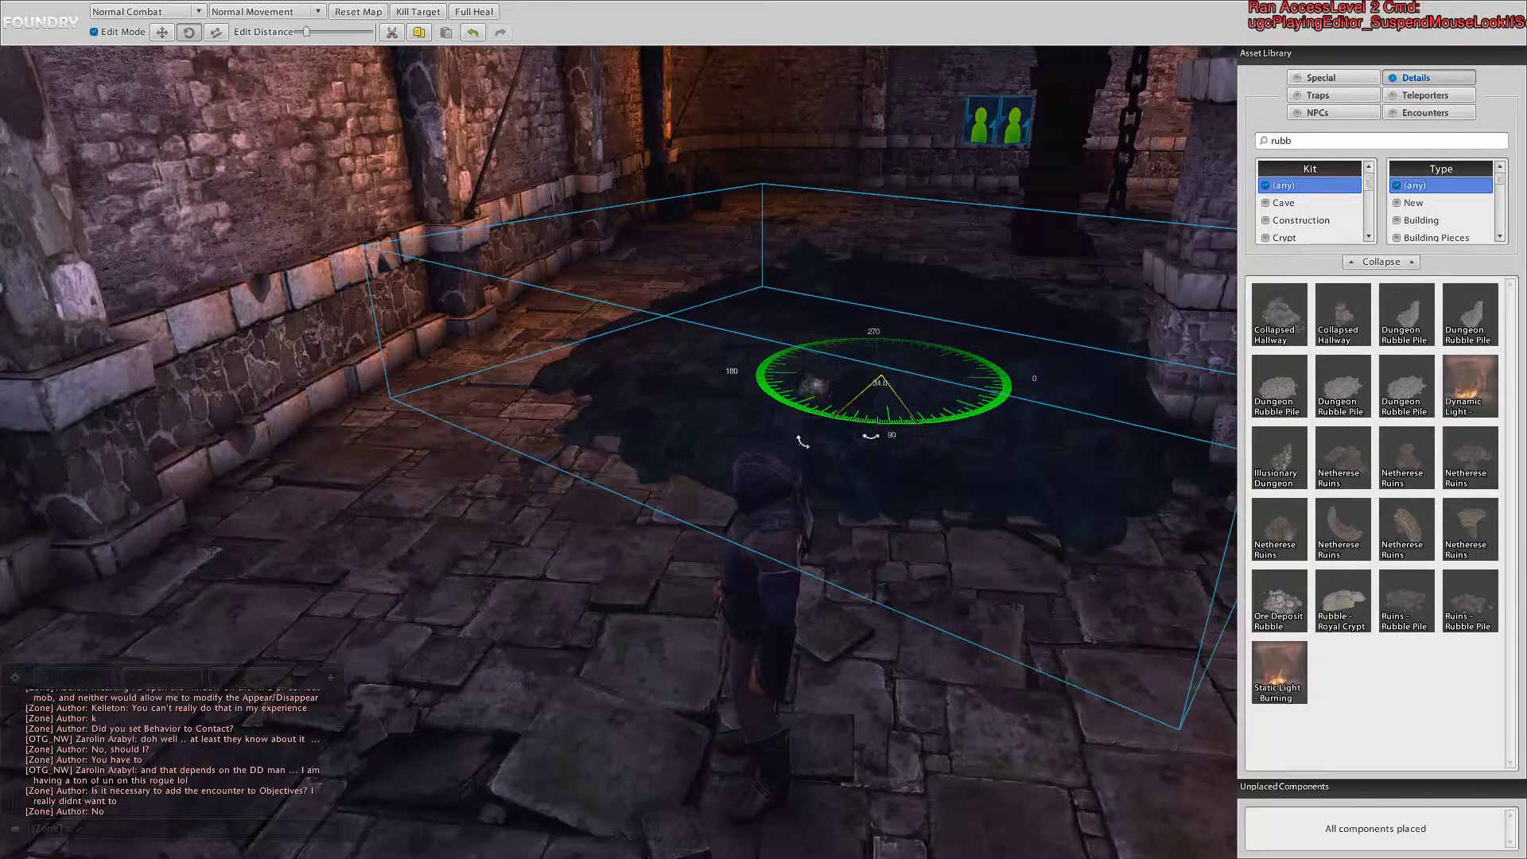
key("Escape")
Step: Place a Collapsed Hallway detail on the chamber floor near the pillar and the respawn point
key("s")
key("w")
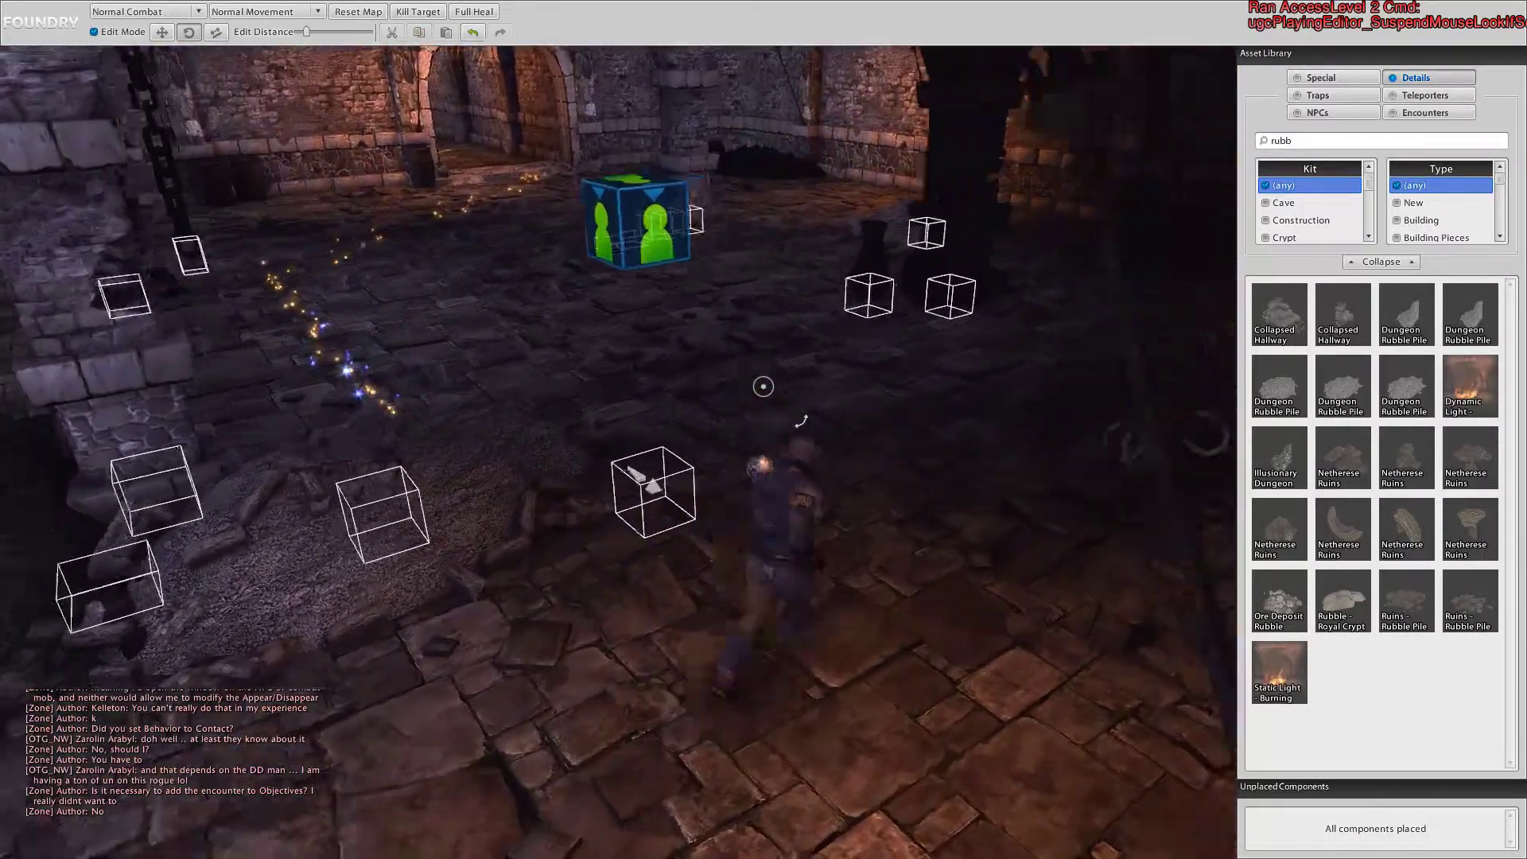
right_click_drag(801, 422, 837, 450)
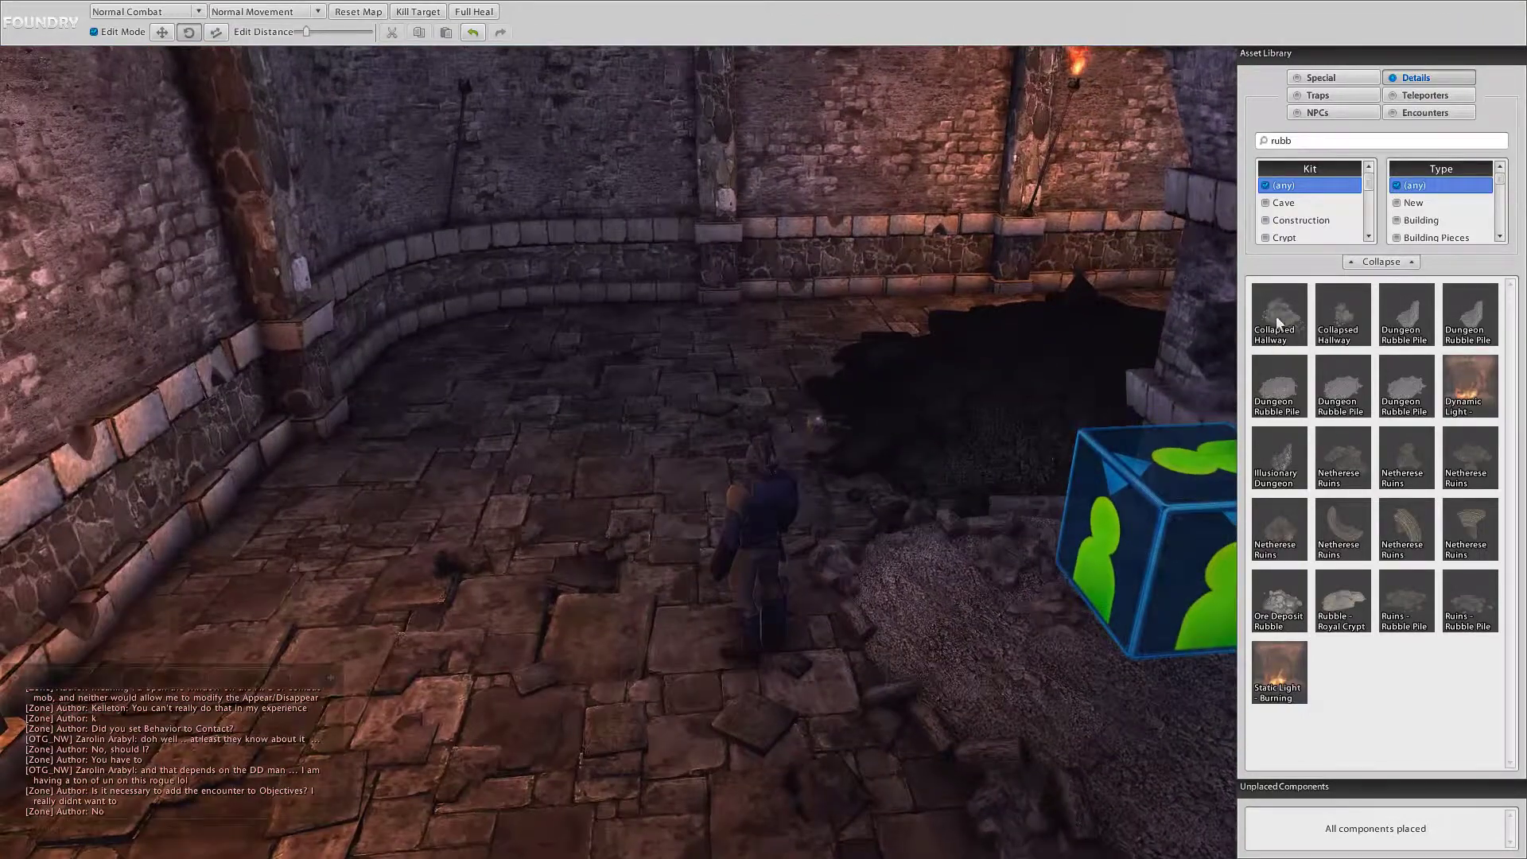
left_click_drag(1278, 322, 809, 382)
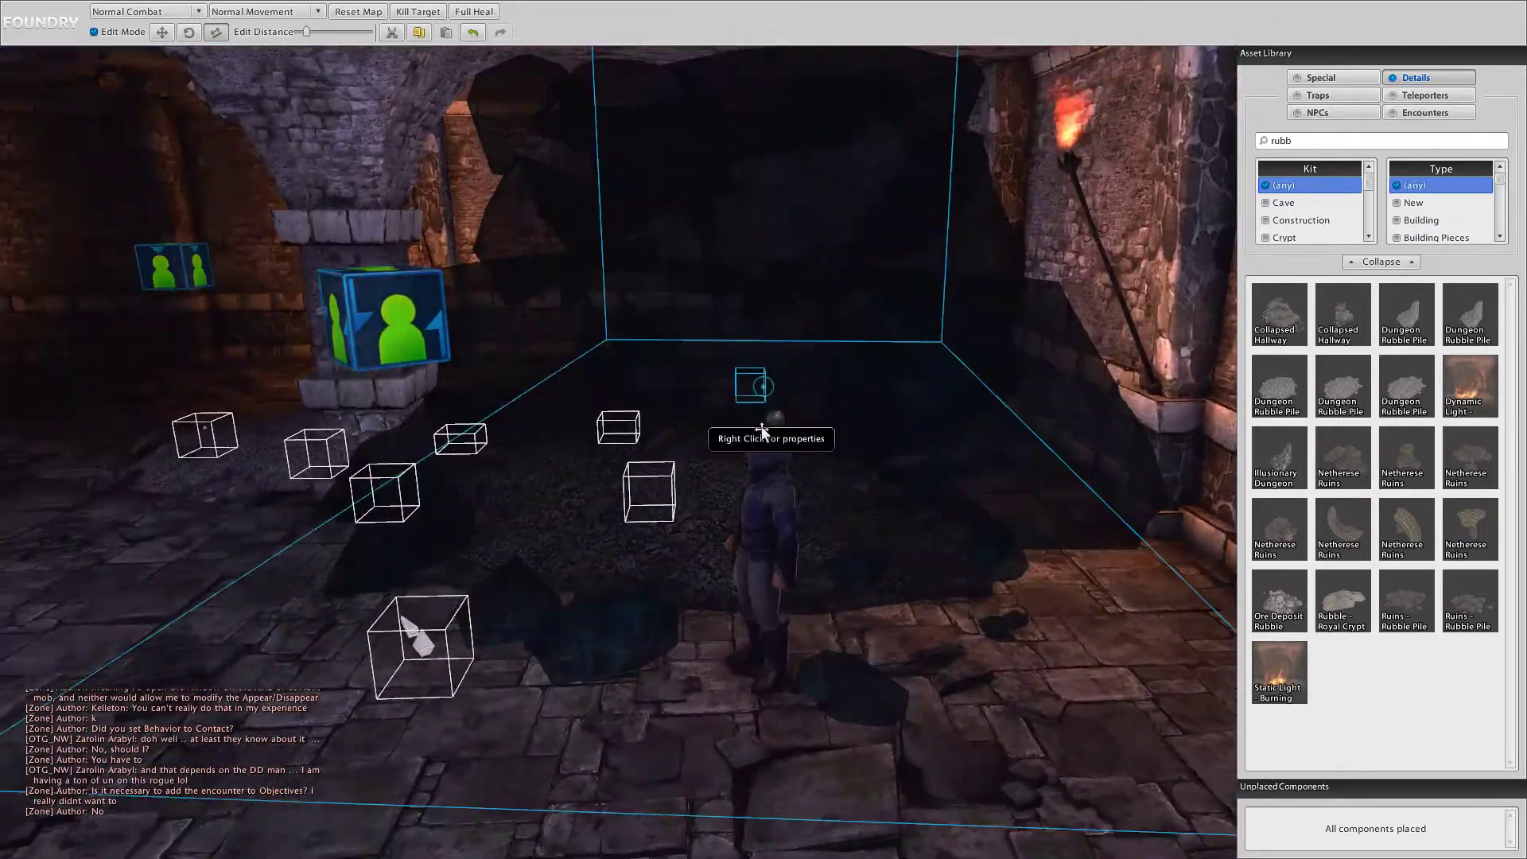
Step: Rotate the collapsed hallway detail about its vertical axis and shift it across the floor between the torch wall and the pillar
left_click(762, 430)
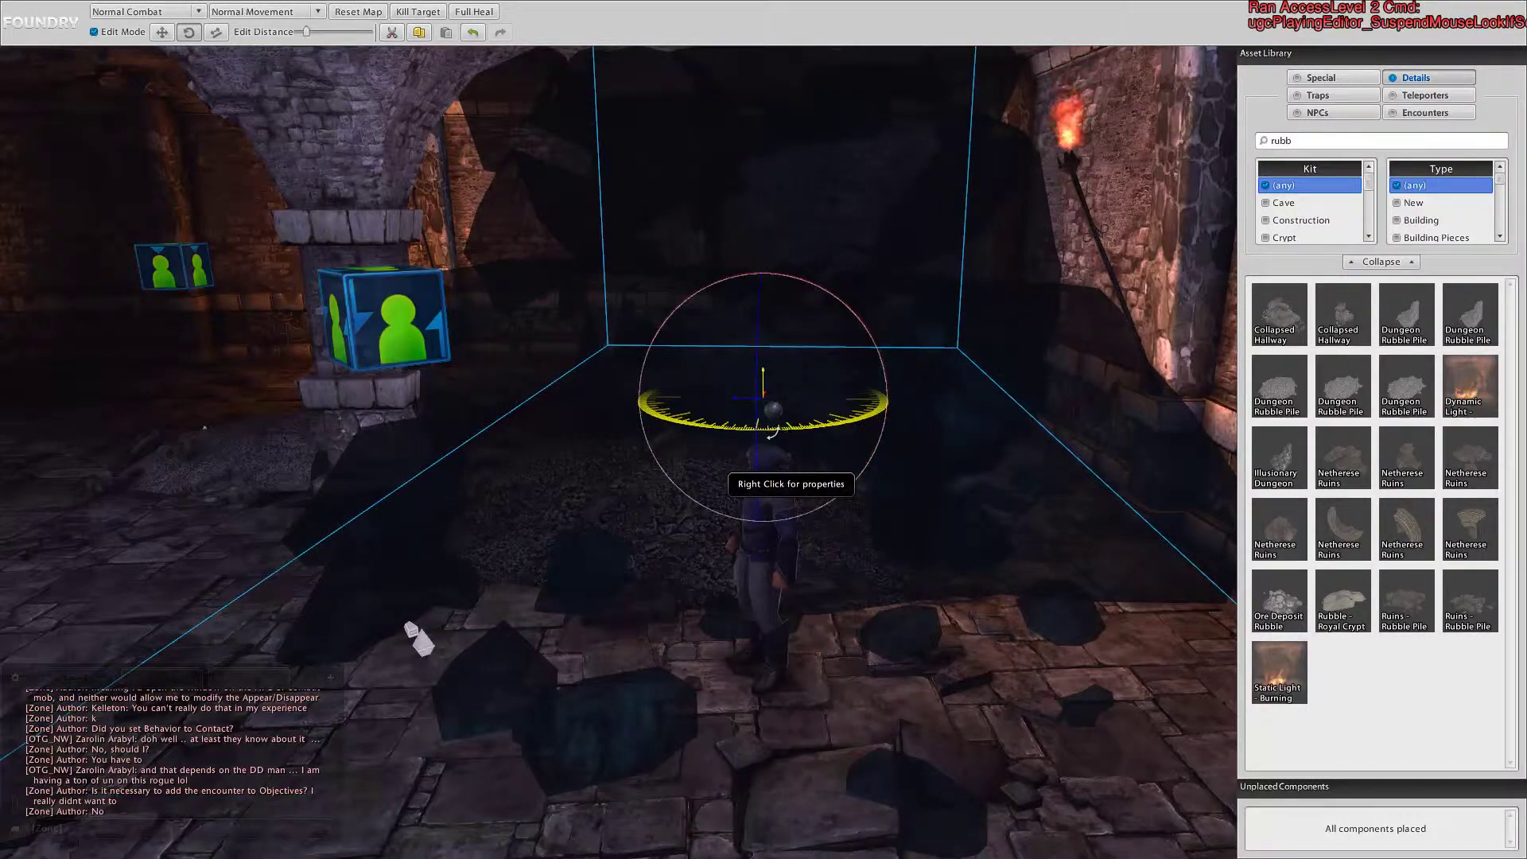
left_click_drag(772, 433, 726, 436)
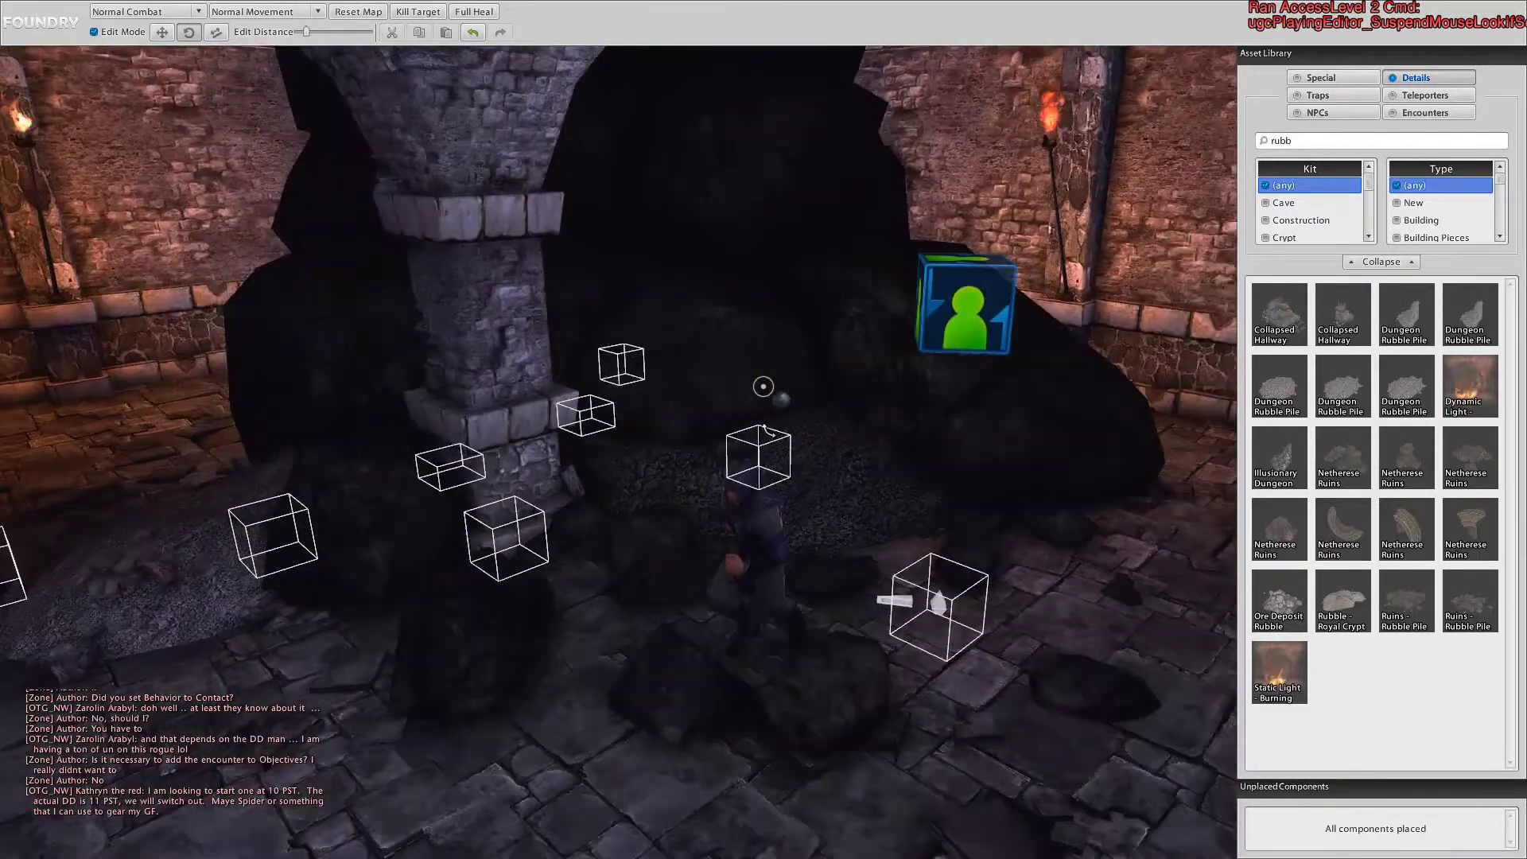
key("a")
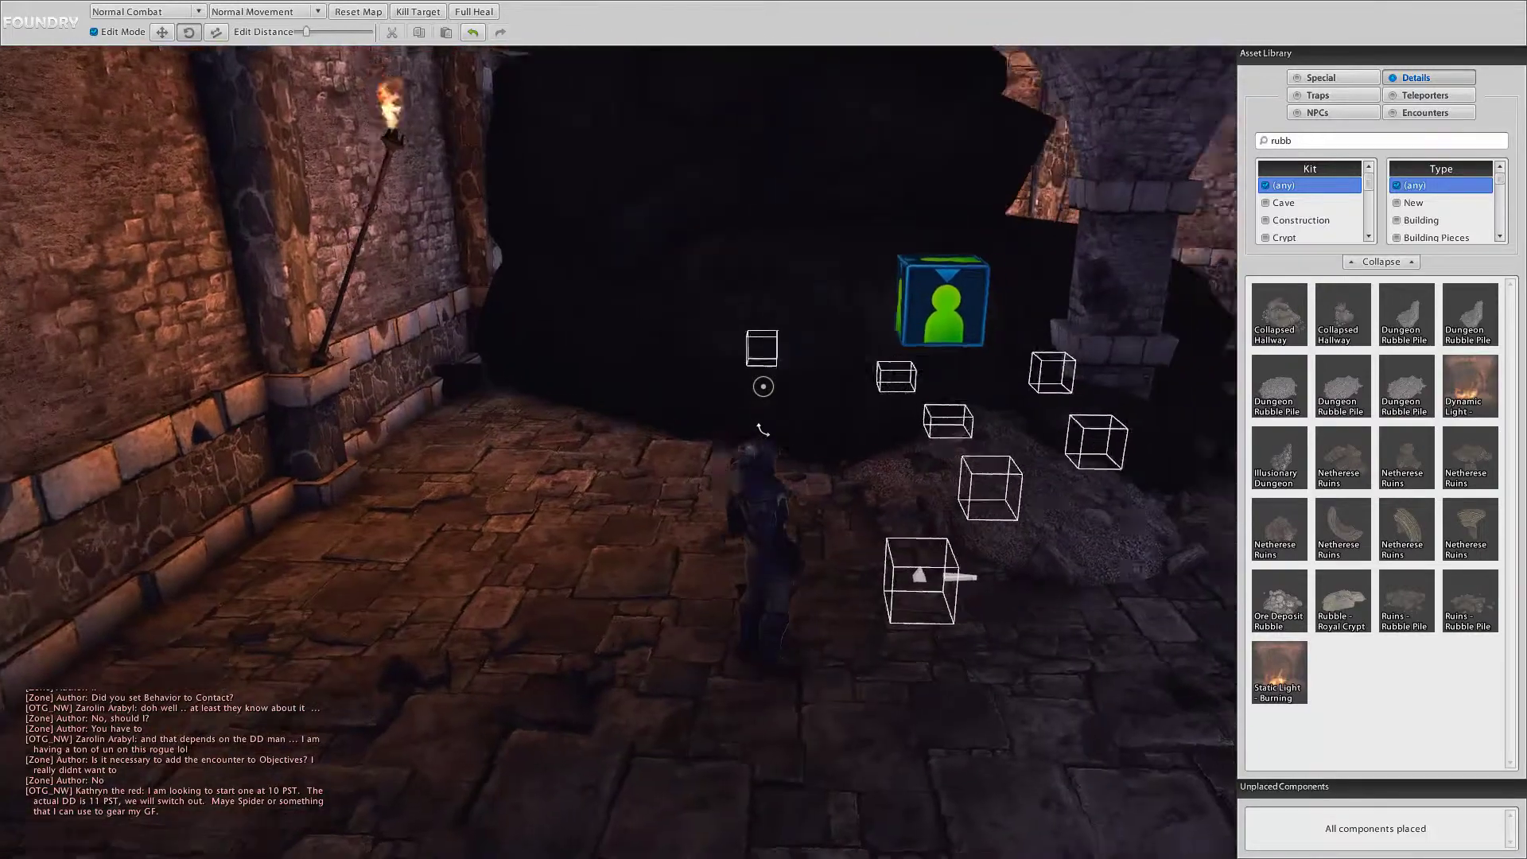
left_click(762, 430)
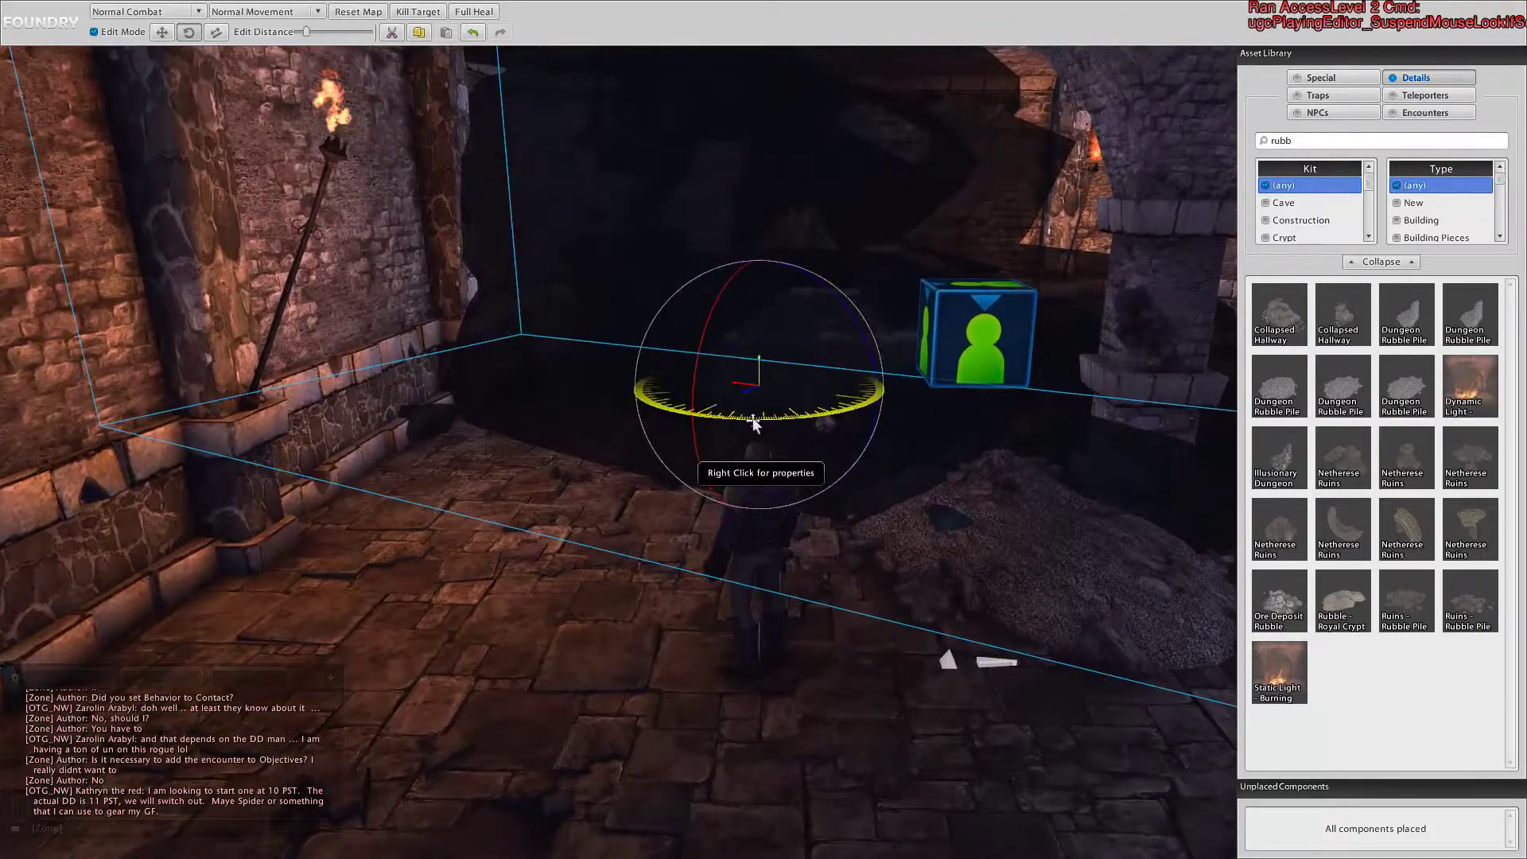
key("2")
key("1")
key("w")
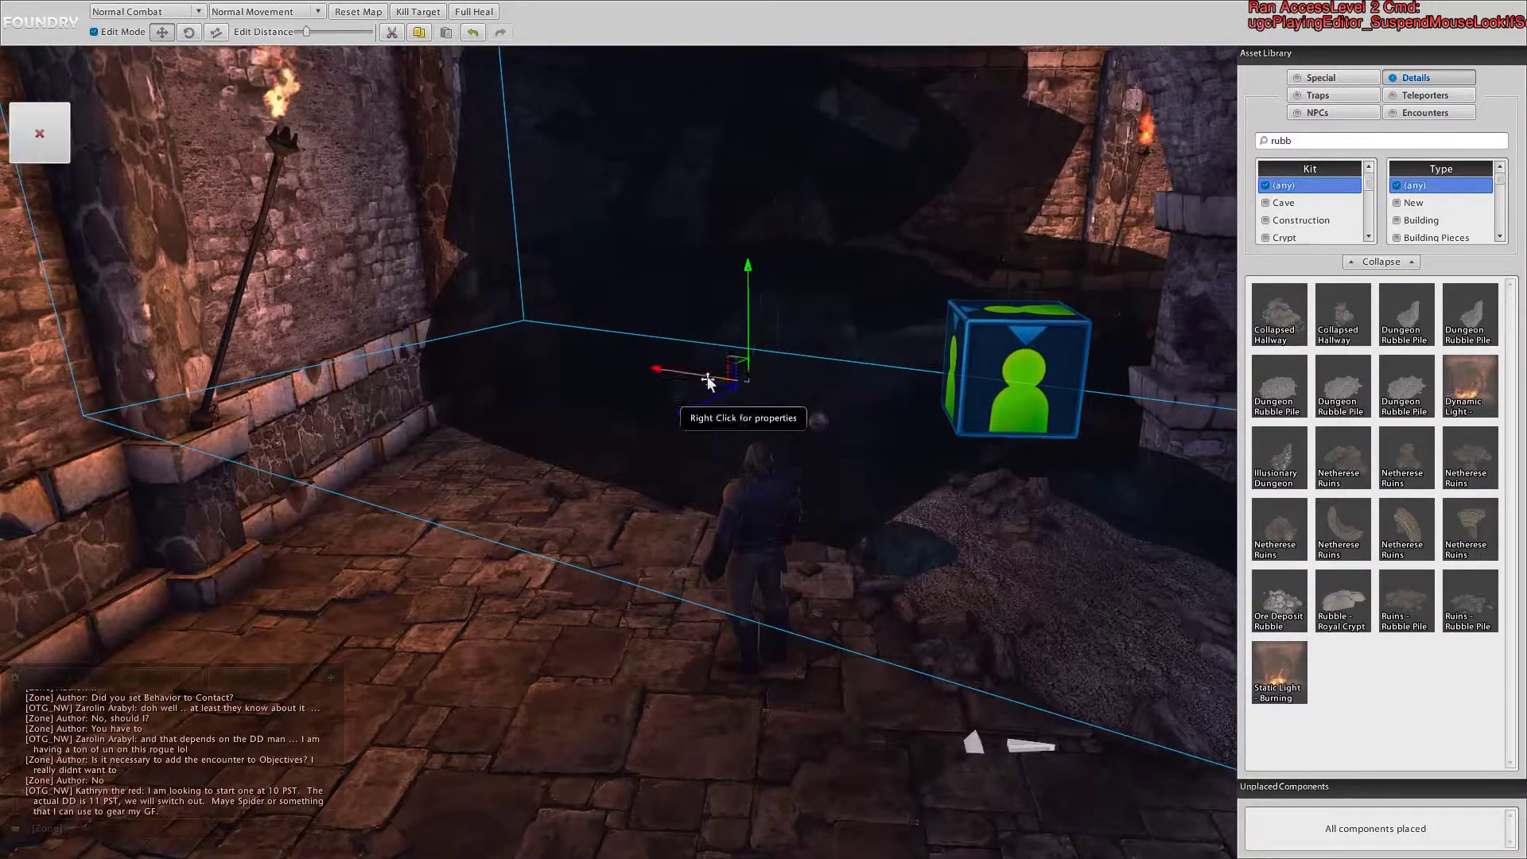
key("s")
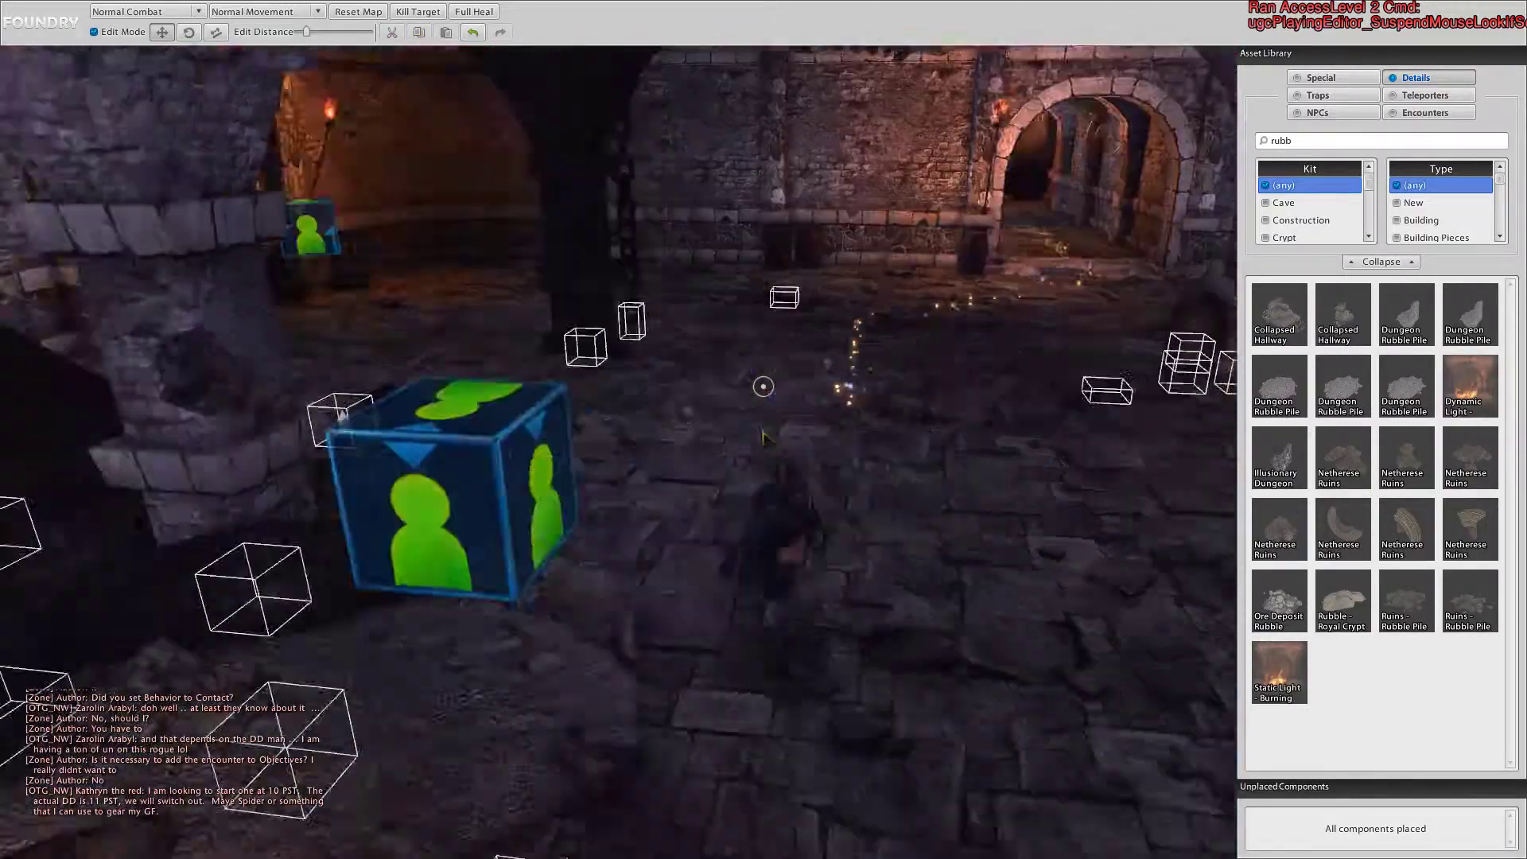
right_click_drag(762, 436, 764, 436)
left_click(765, 436)
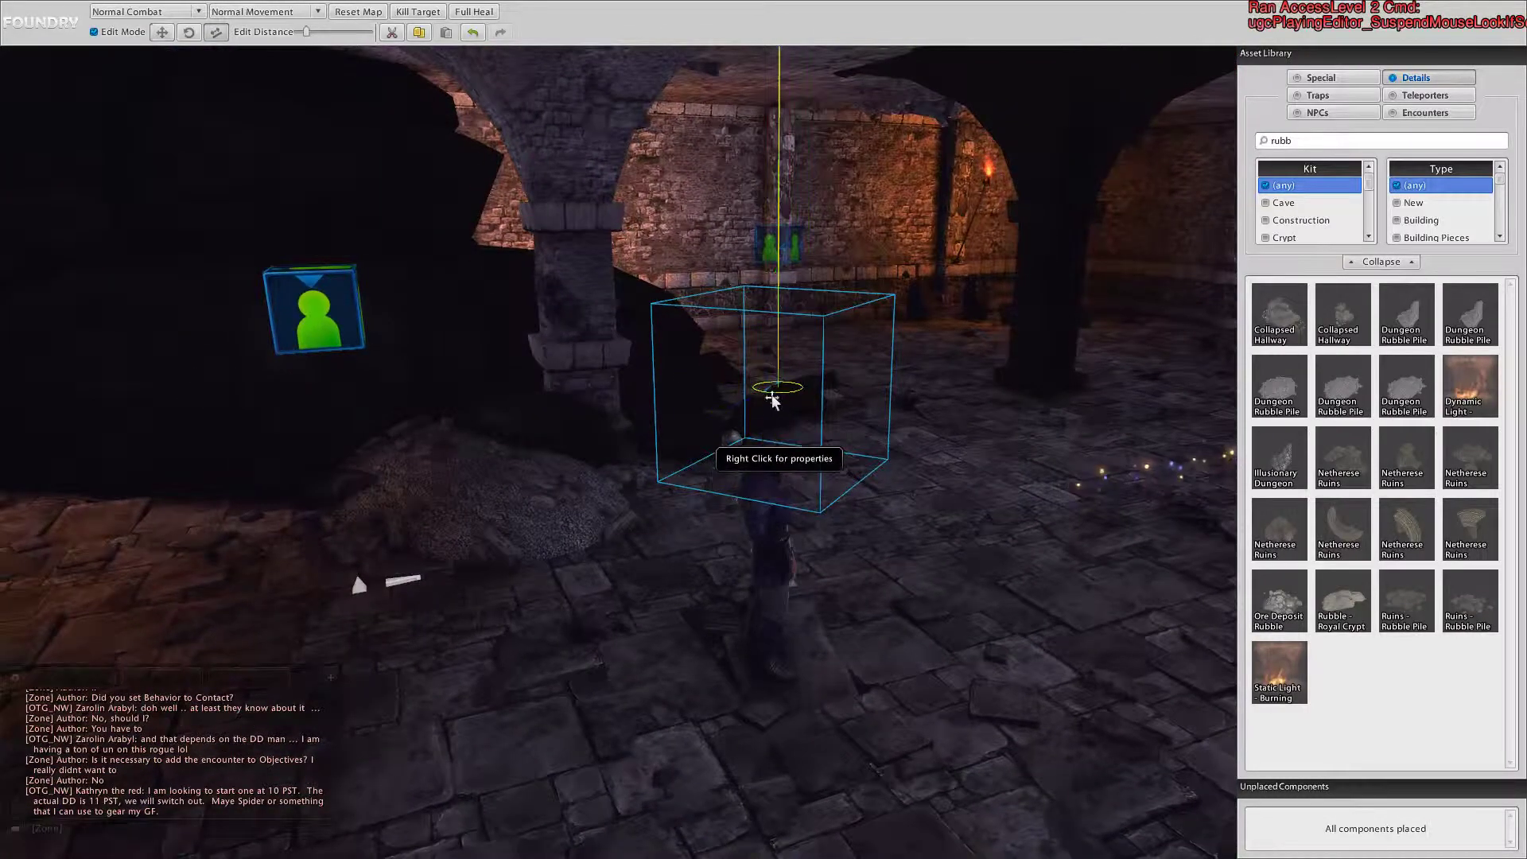
key("Escape")
Step: Go through the archway and place a Dungeon Rubble Pile against the corridor's side wall
key("w")
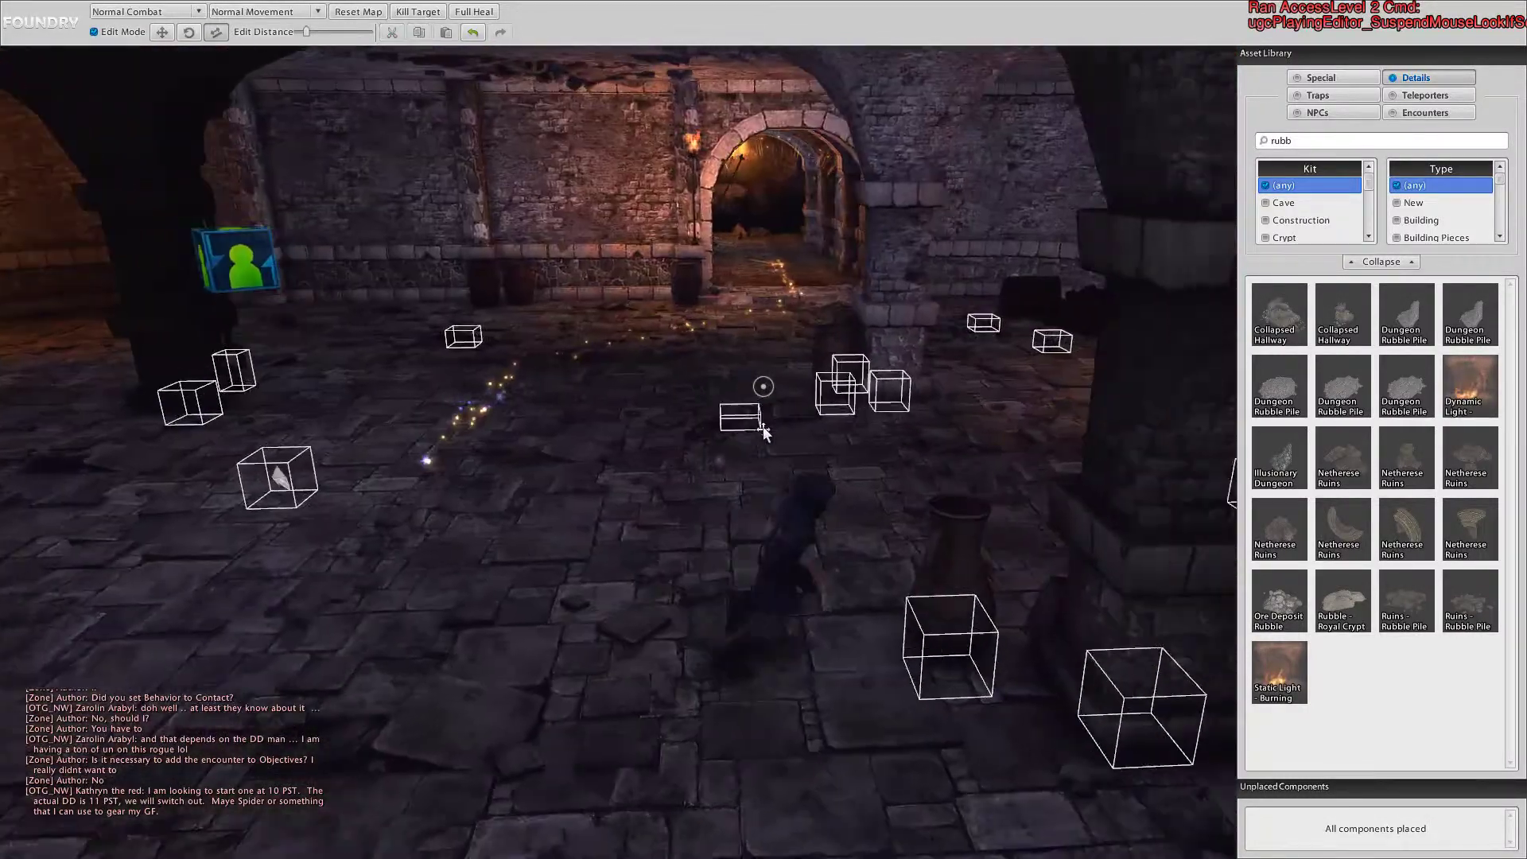
key("w")
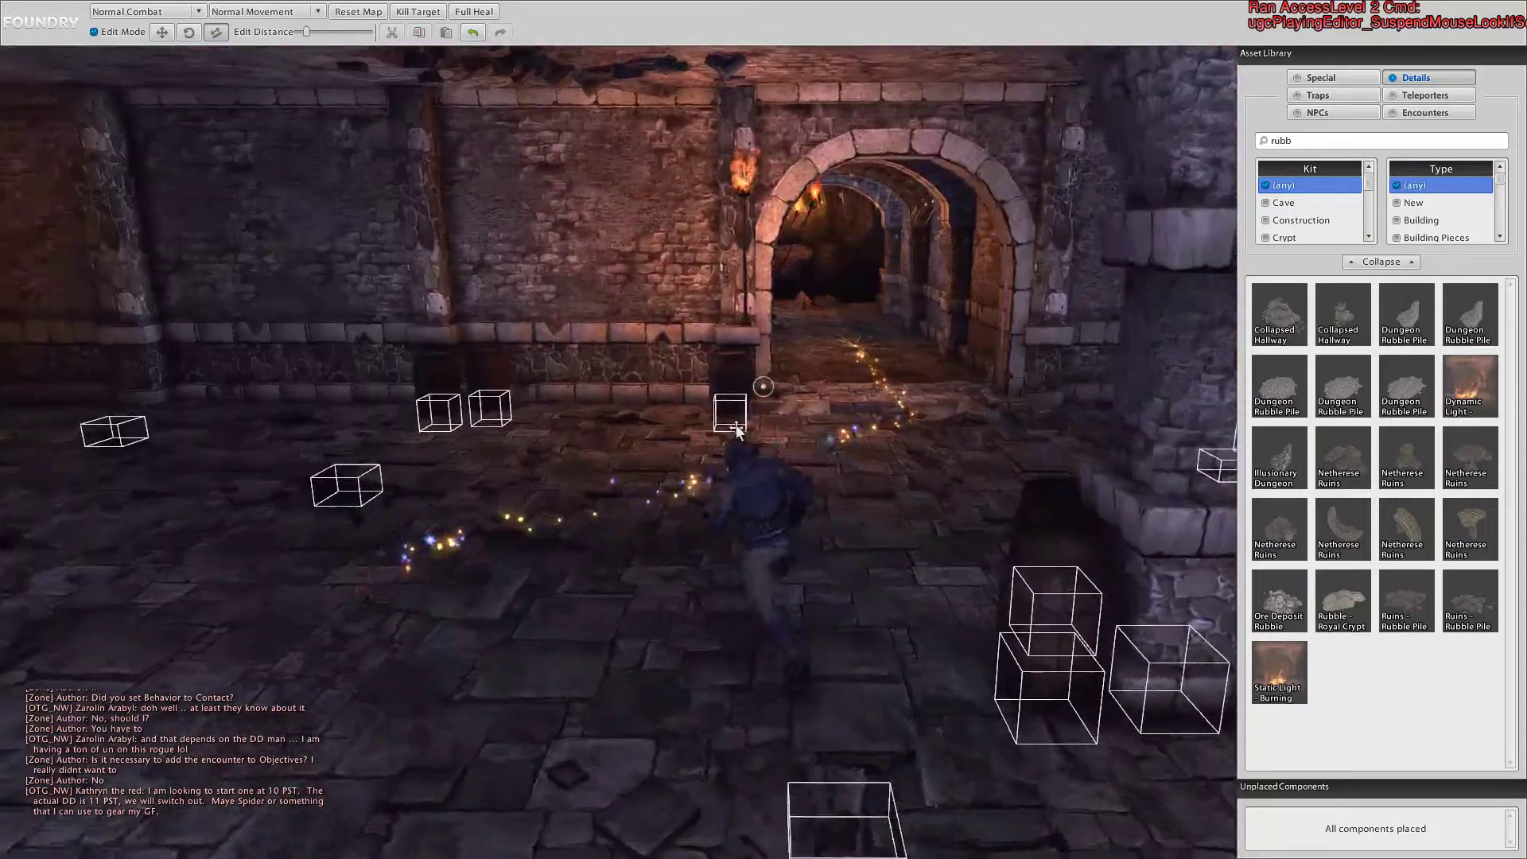
key("w")
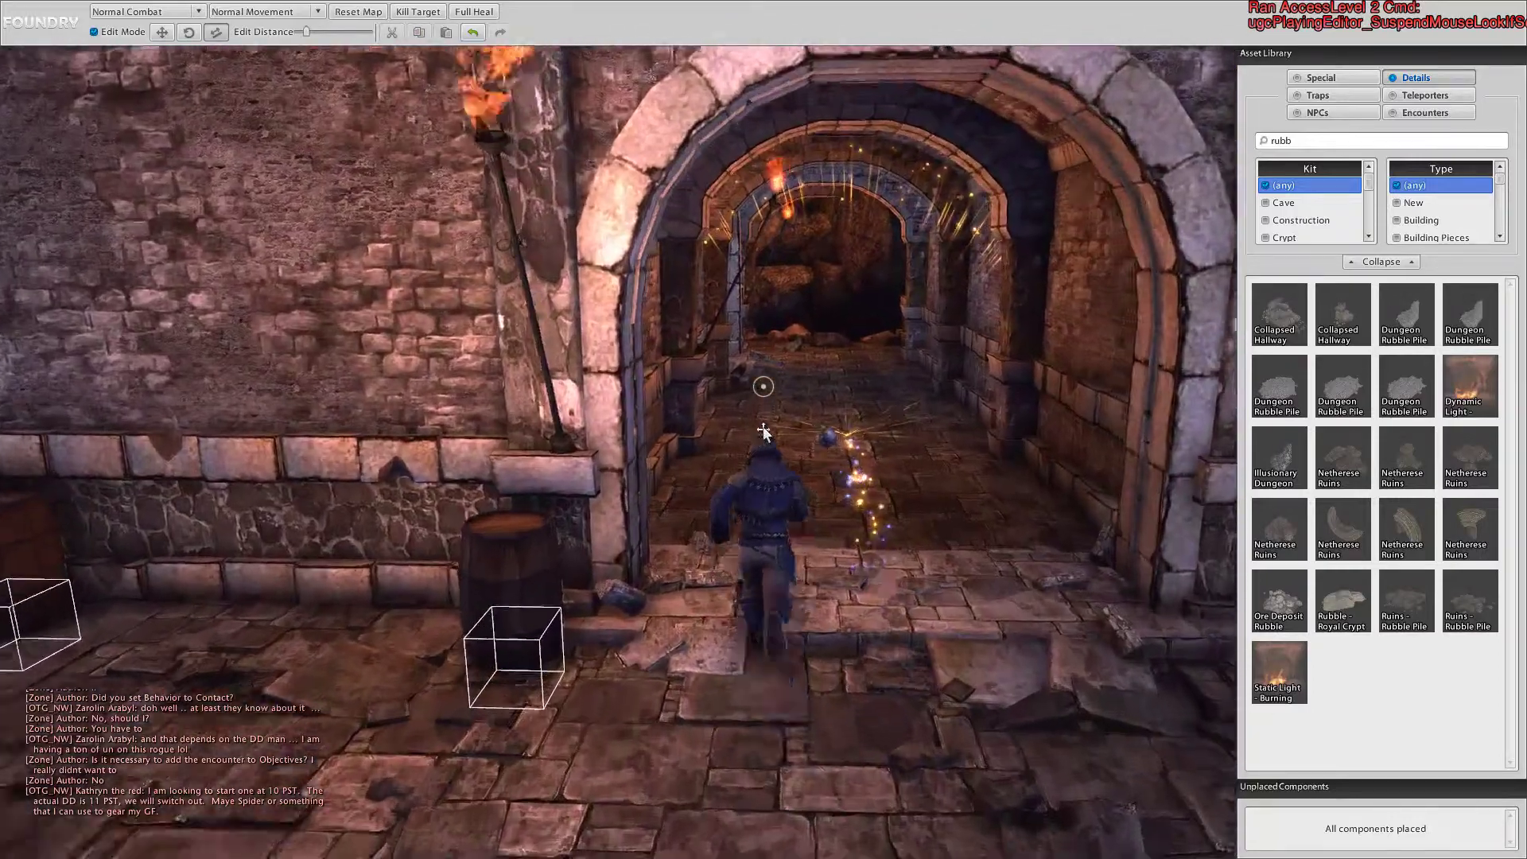
key("w")
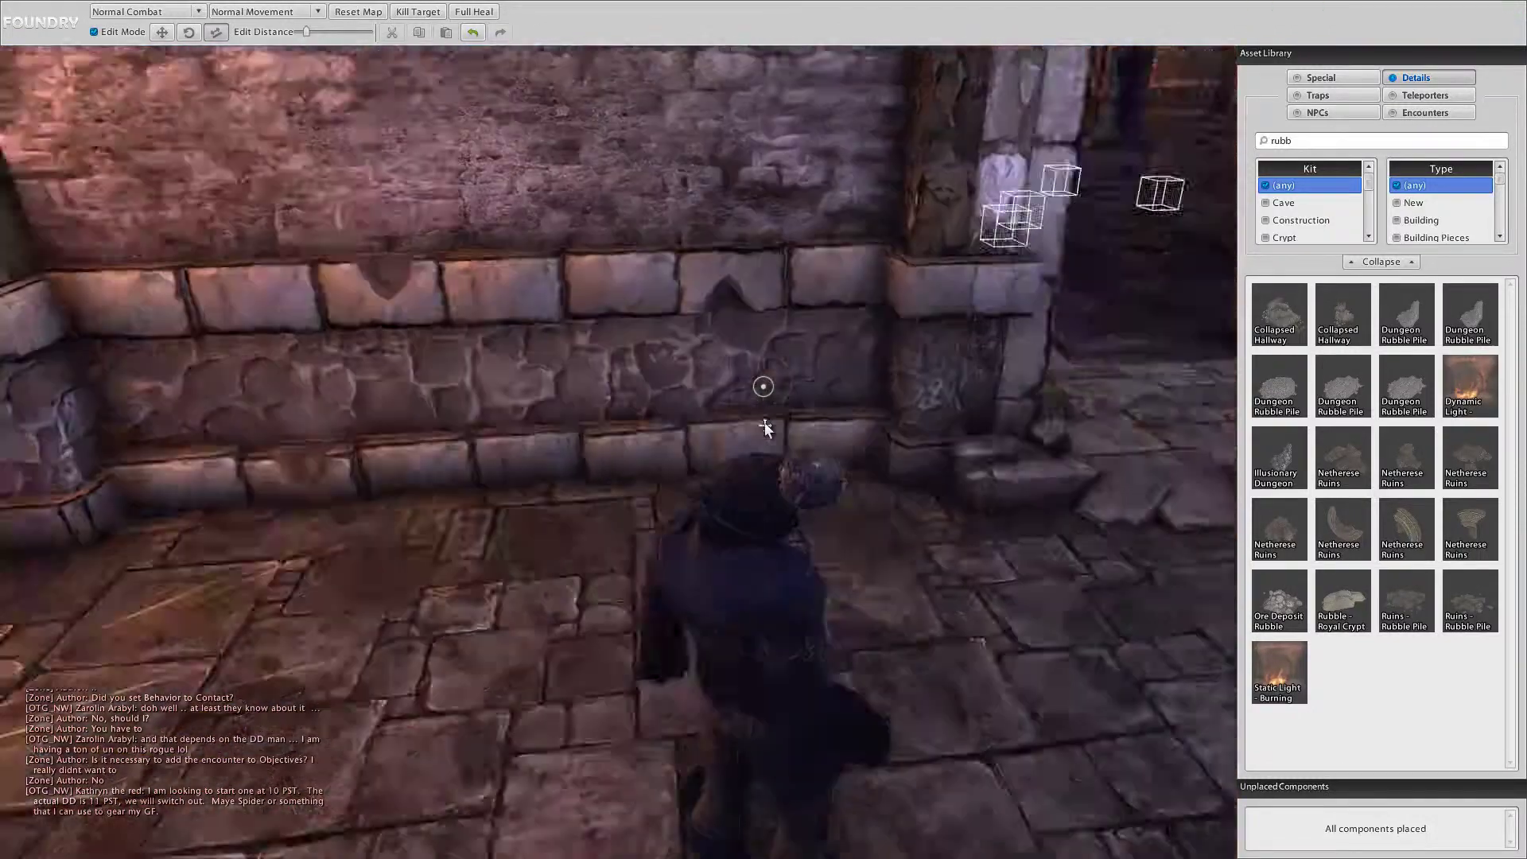
right_click_drag(765, 427, 762, 426)
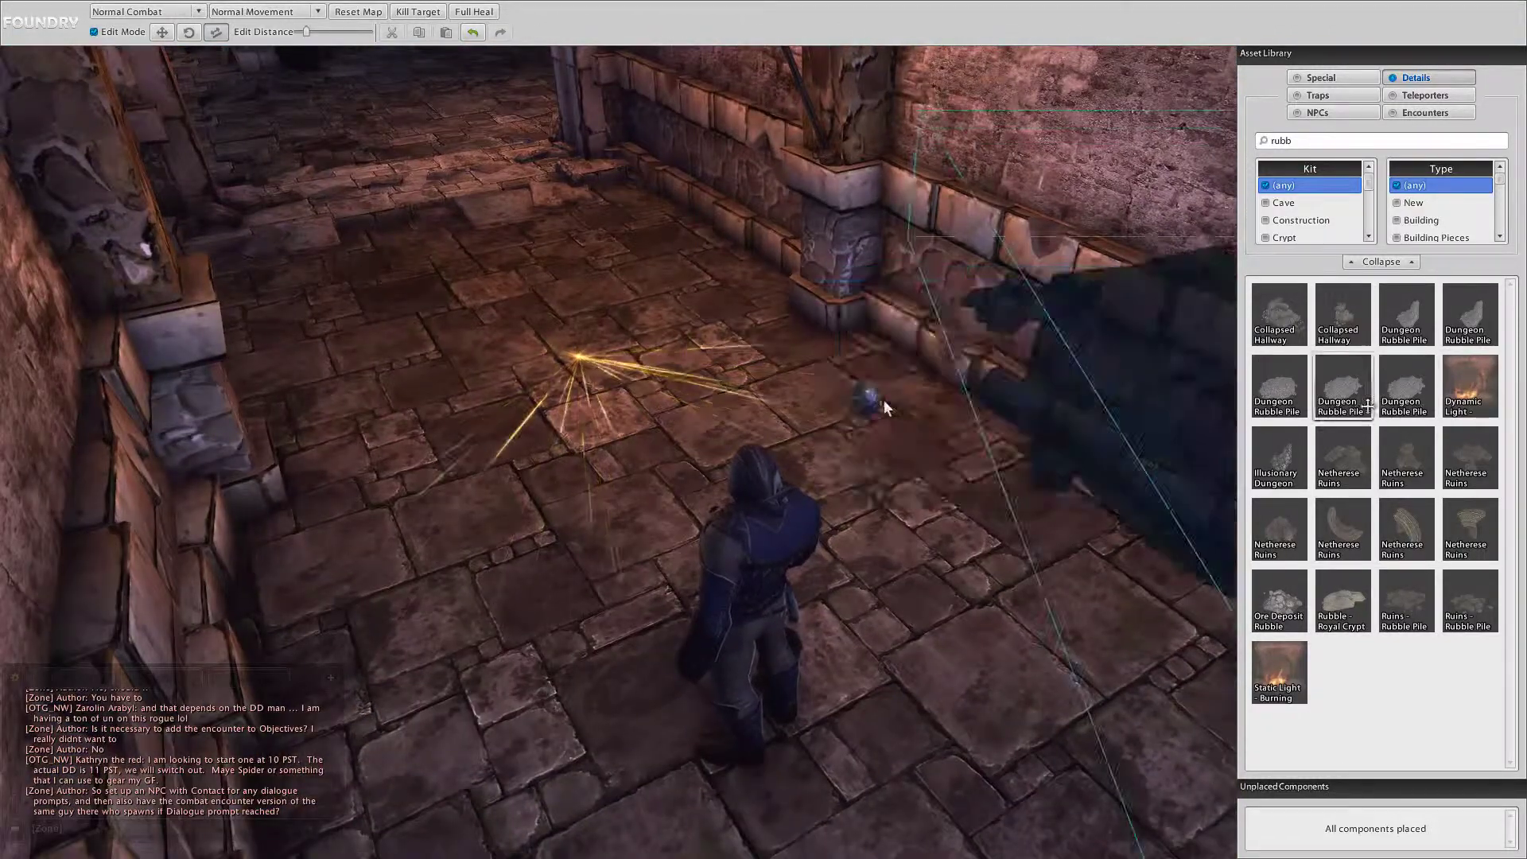
left_click_drag(885, 408, 669, 219)
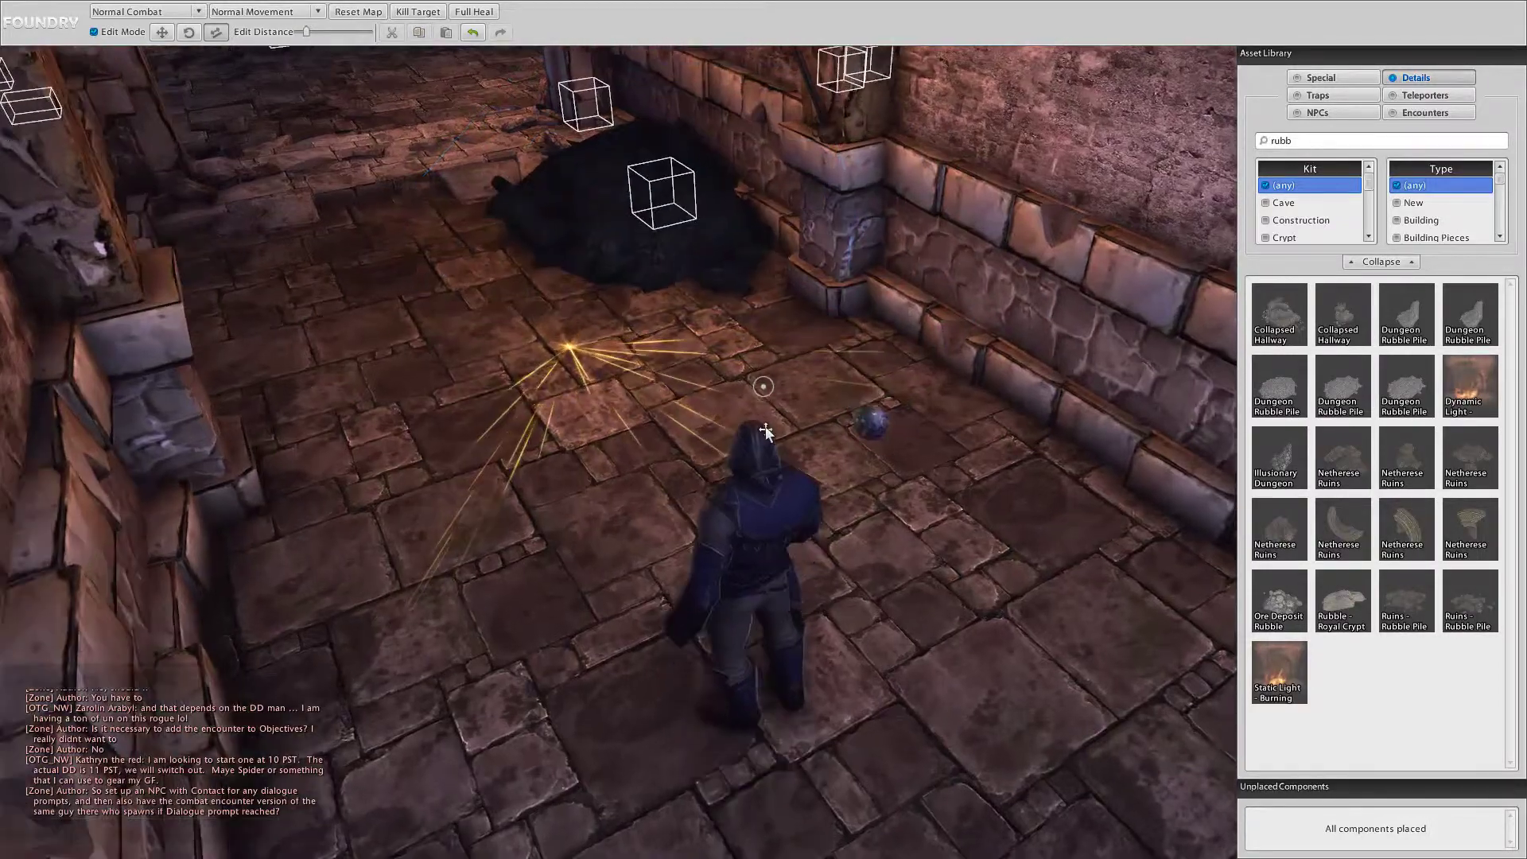
Step: Continue into the next chamber, select one of the kobolds and move it toward the campfire
key("w")
right_click_drag(767, 434, 760, 432)
key("w")
key("w")
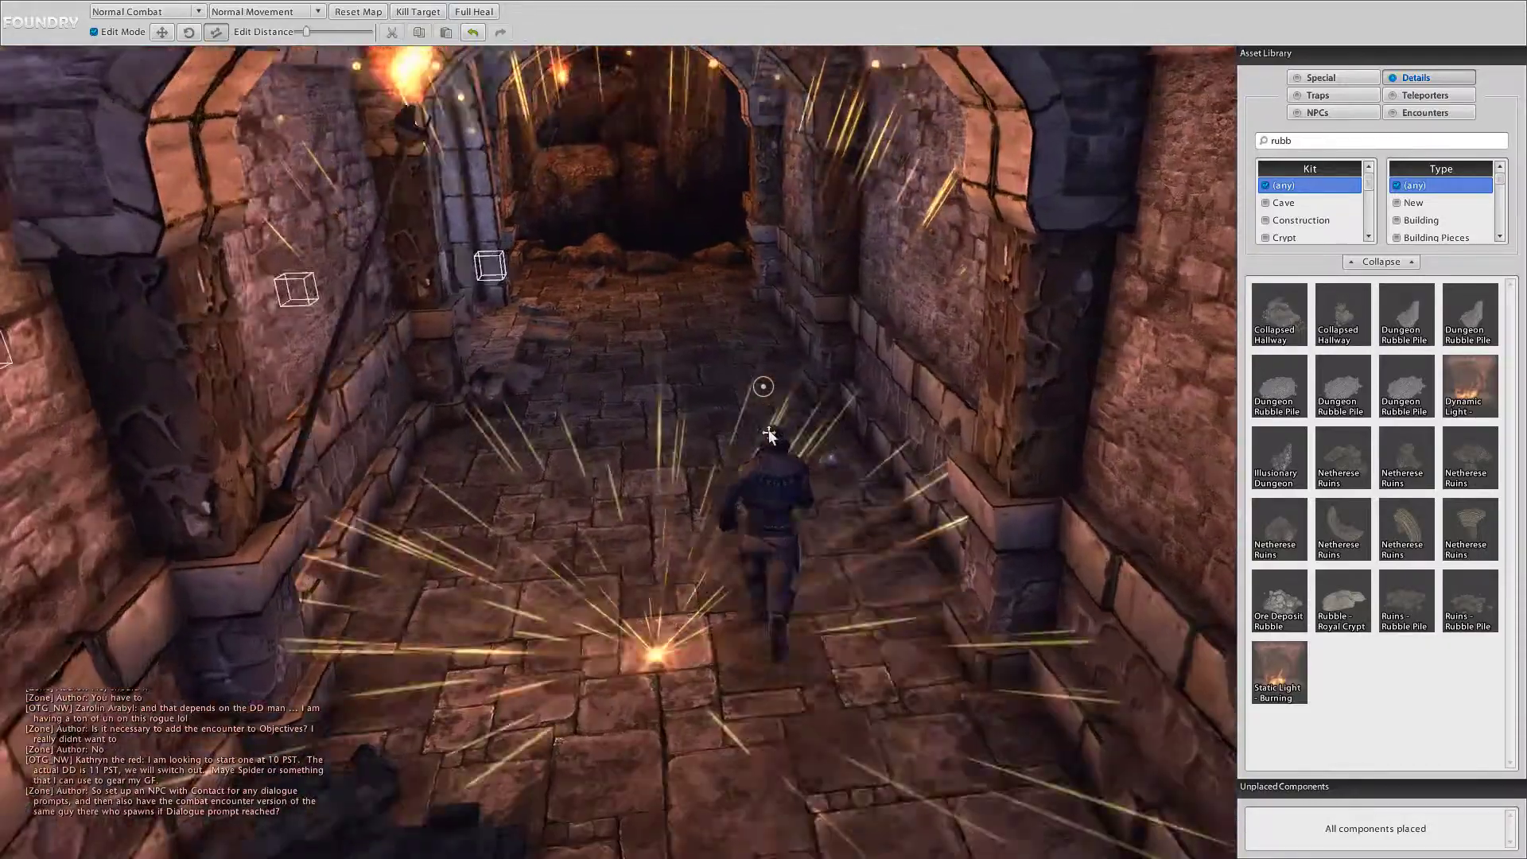
key("w")
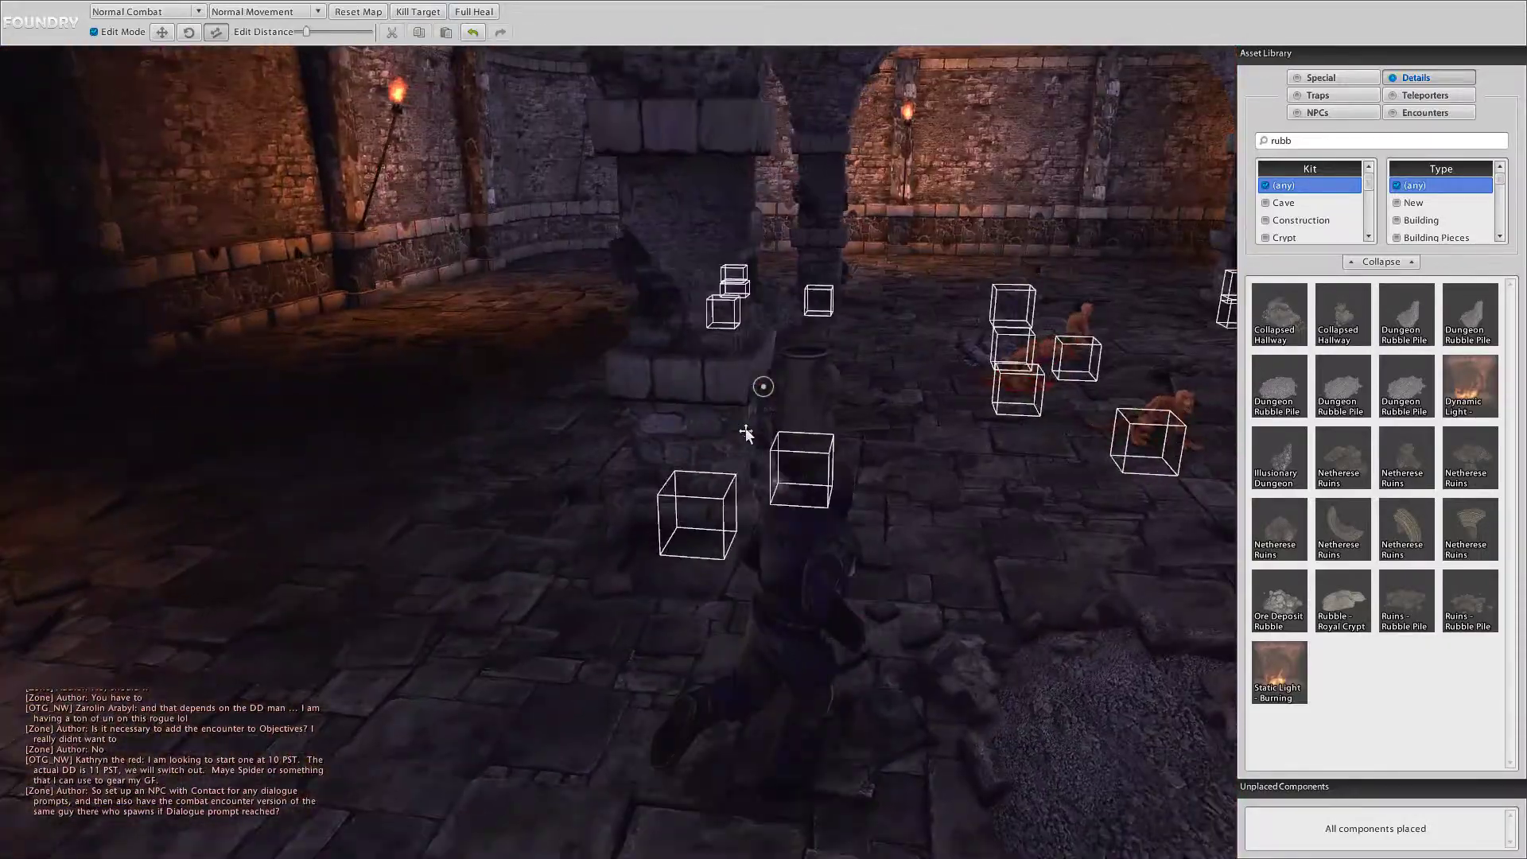
key("d")
mouse_move(746, 432)
right_mouse_down()
mouse_move(778, 432)
mouse_move(764, 426)
right_mouse_up()
key("w")
key("d")
key("w")
key("d")
key("w")
left_click(771, 419)
left_click_drag(753, 380, 979, 340)
Step: Rotate the kobold beside the campfire about its vertical axis so that it faces the fire
key("s")
right_click_drag(764, 431, 770, 429)
key("w")
left_click(769, 429)
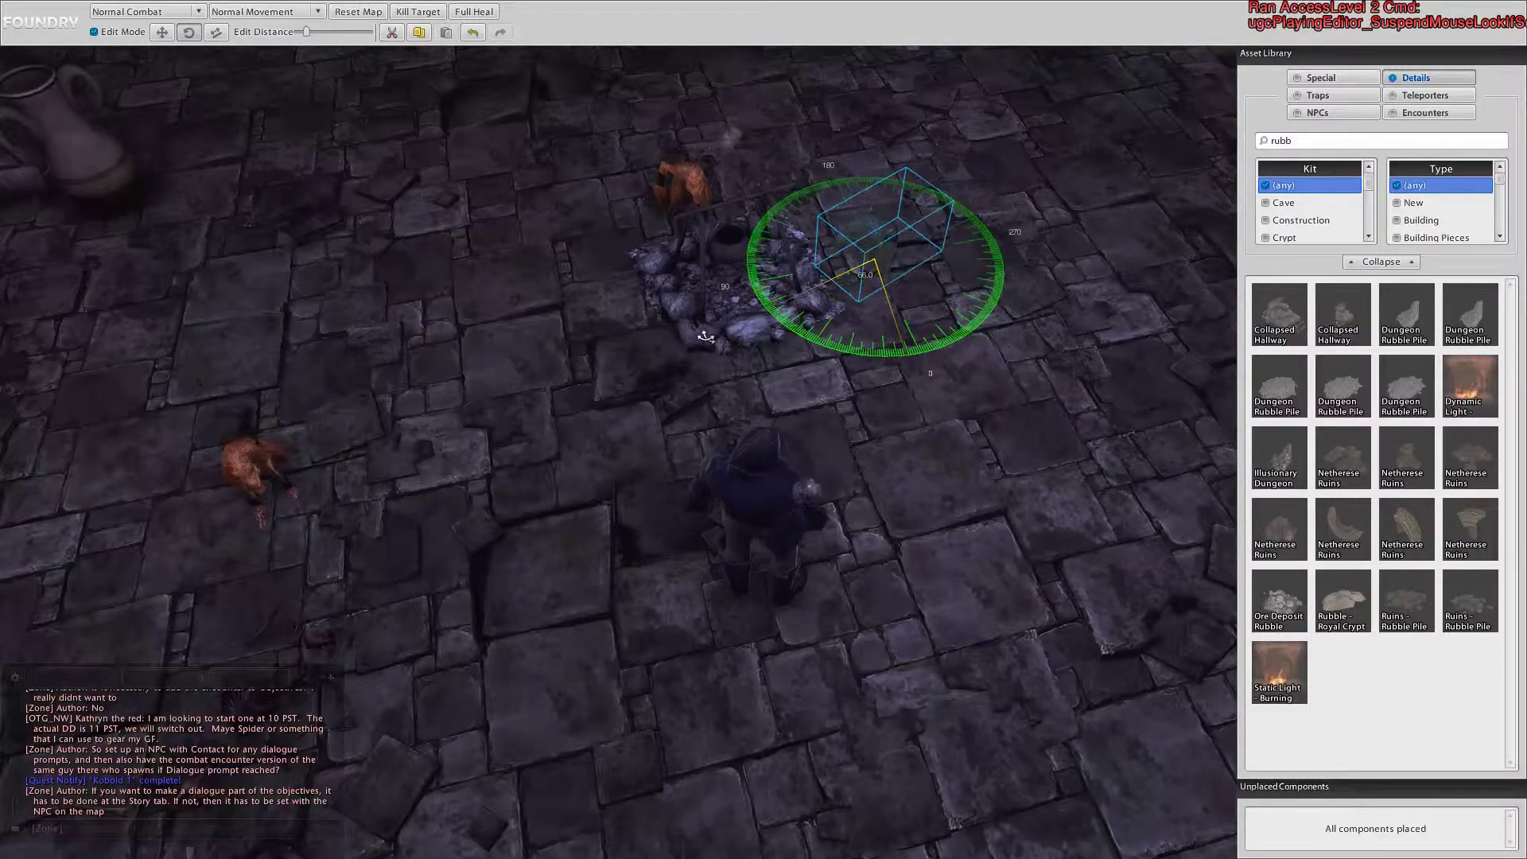
left_click(439, 389)
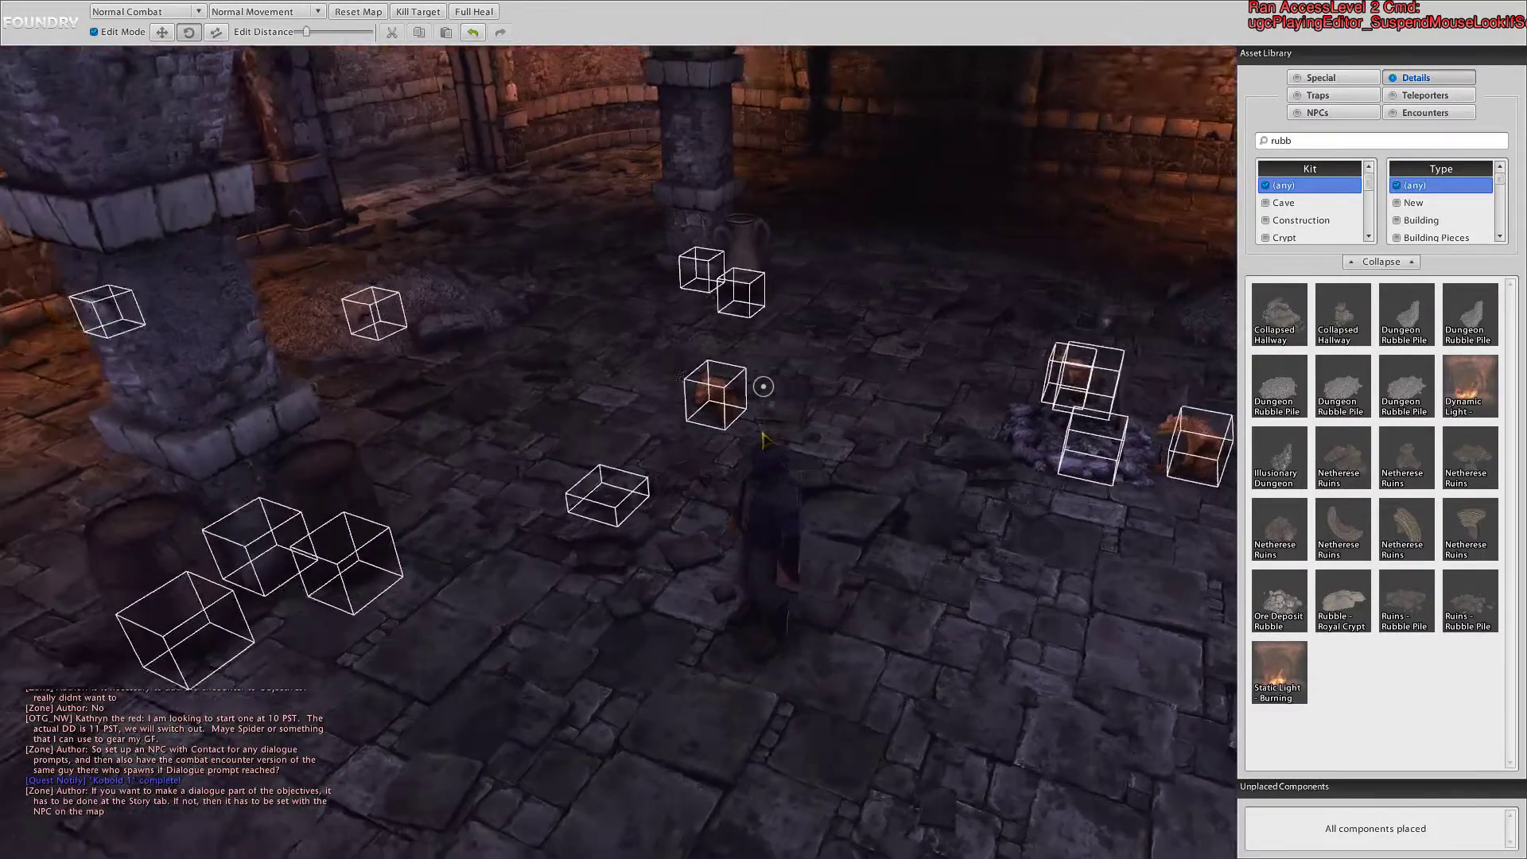
Step: Move the remaining kobold across the floor to the campfire's open side and turn it to face the fire
left_click(762, 436)
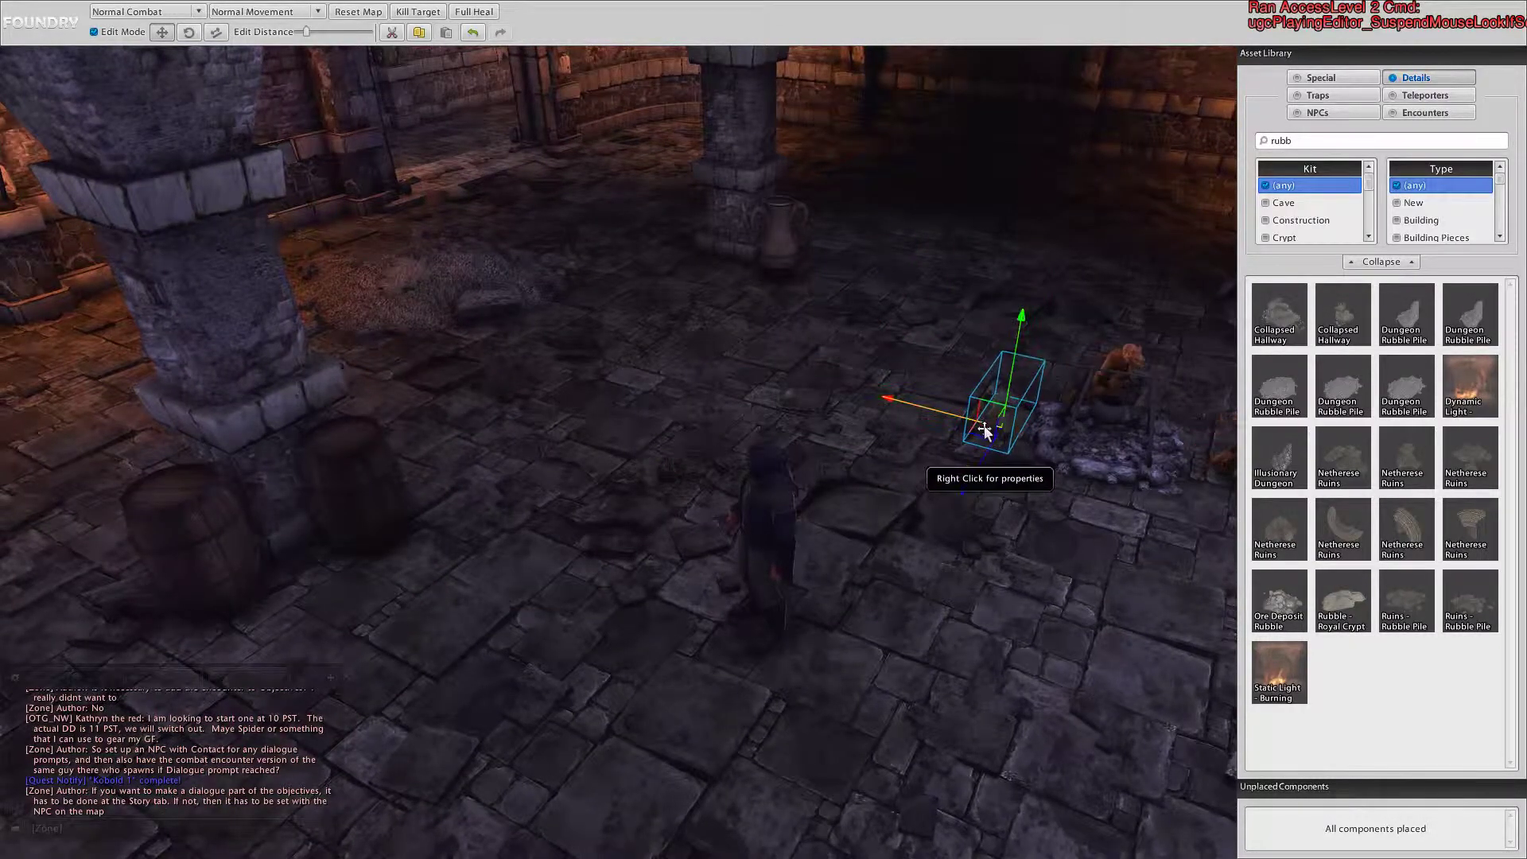
left_click(985, 430)
left_click(763, 430)
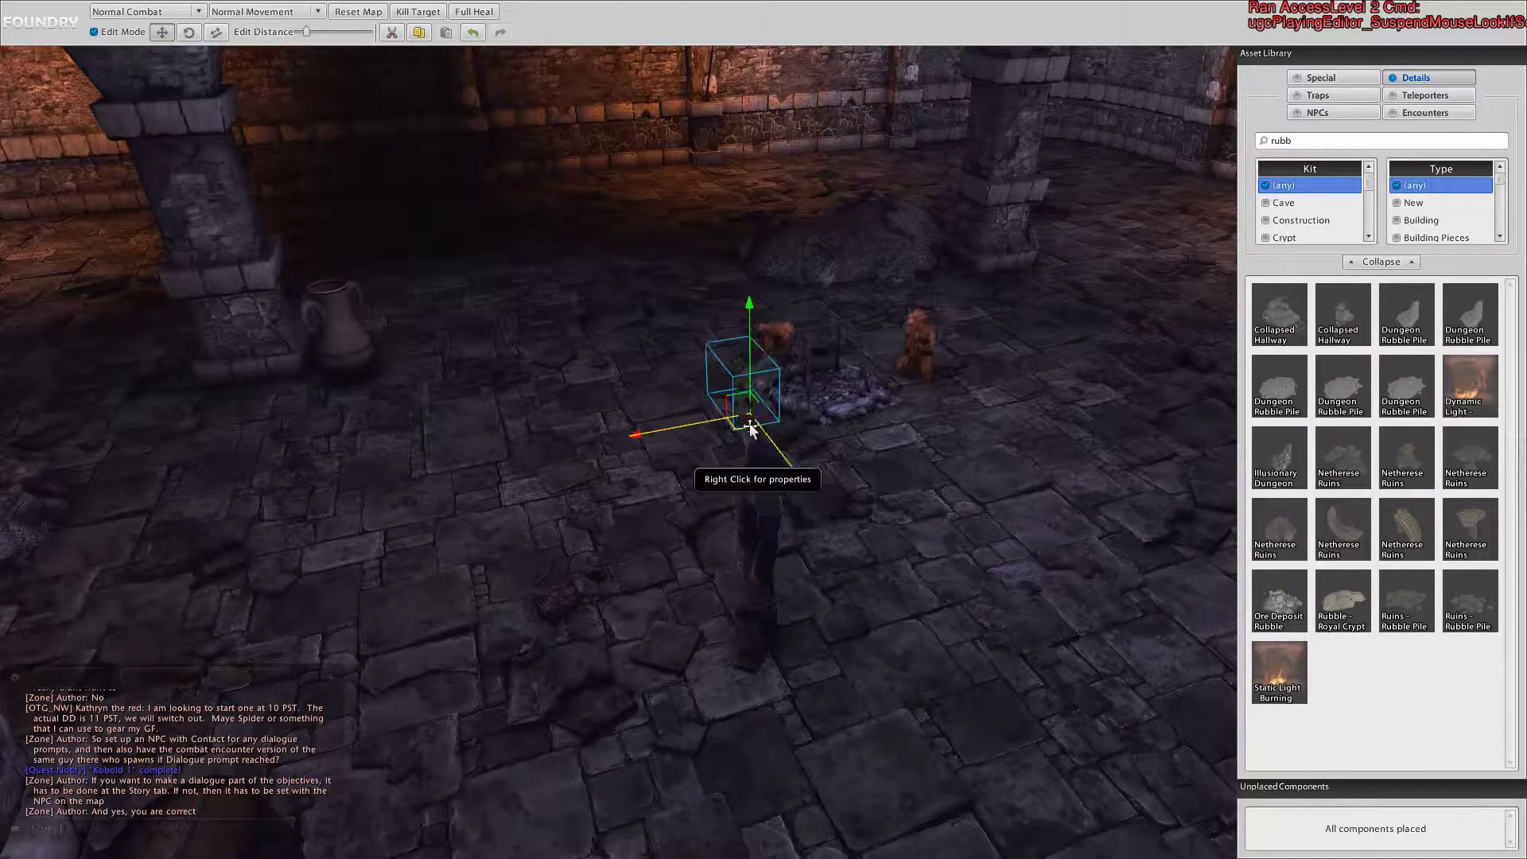
key("space")
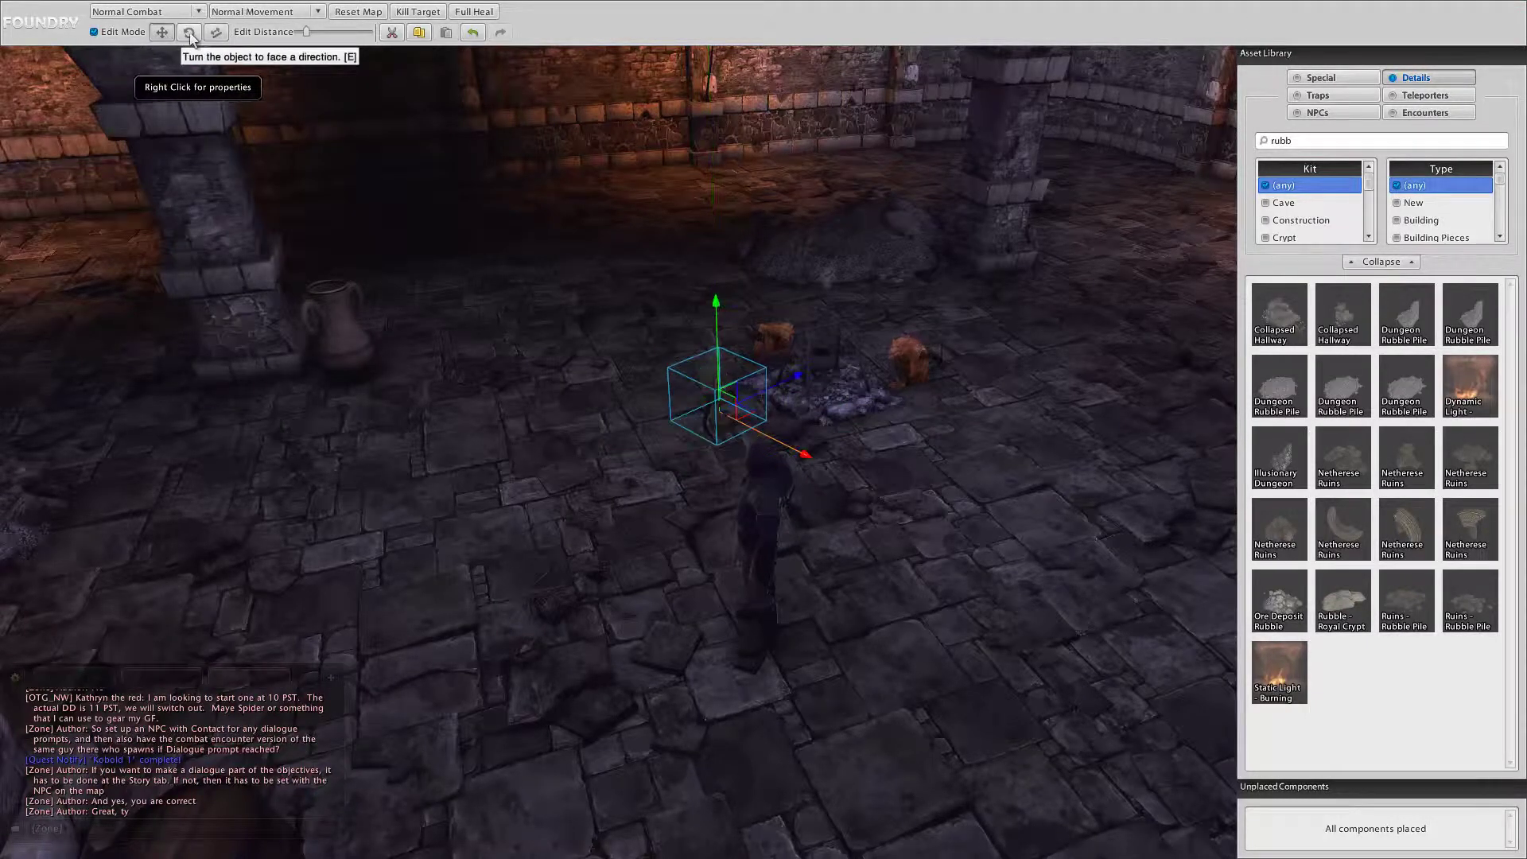
left_click(765, 438)
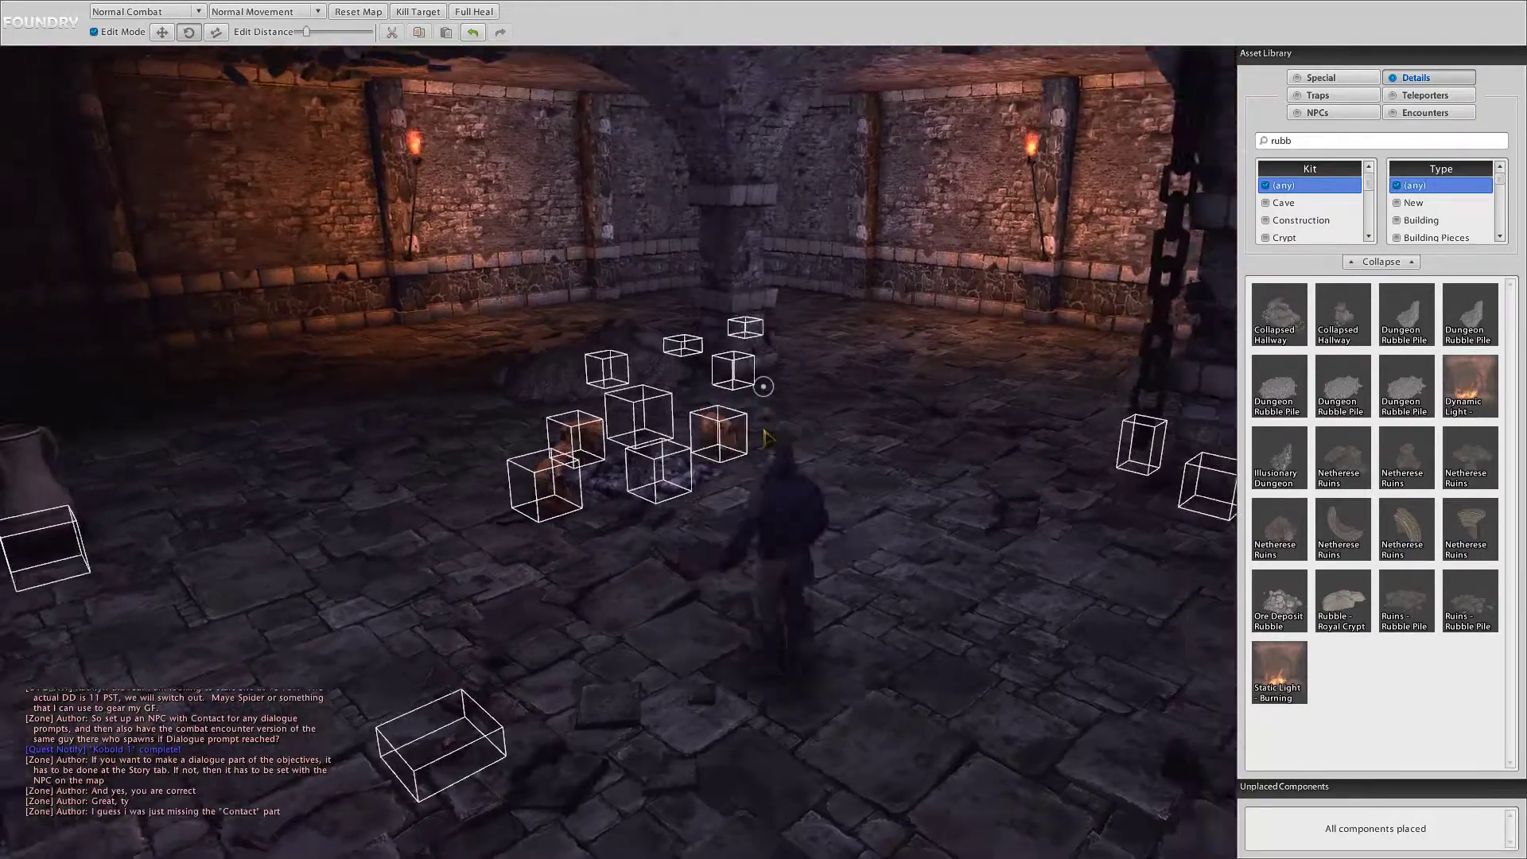
Step: Place a Dungeon Rubble Pile against the curved wall beyond the campfire
key("w")
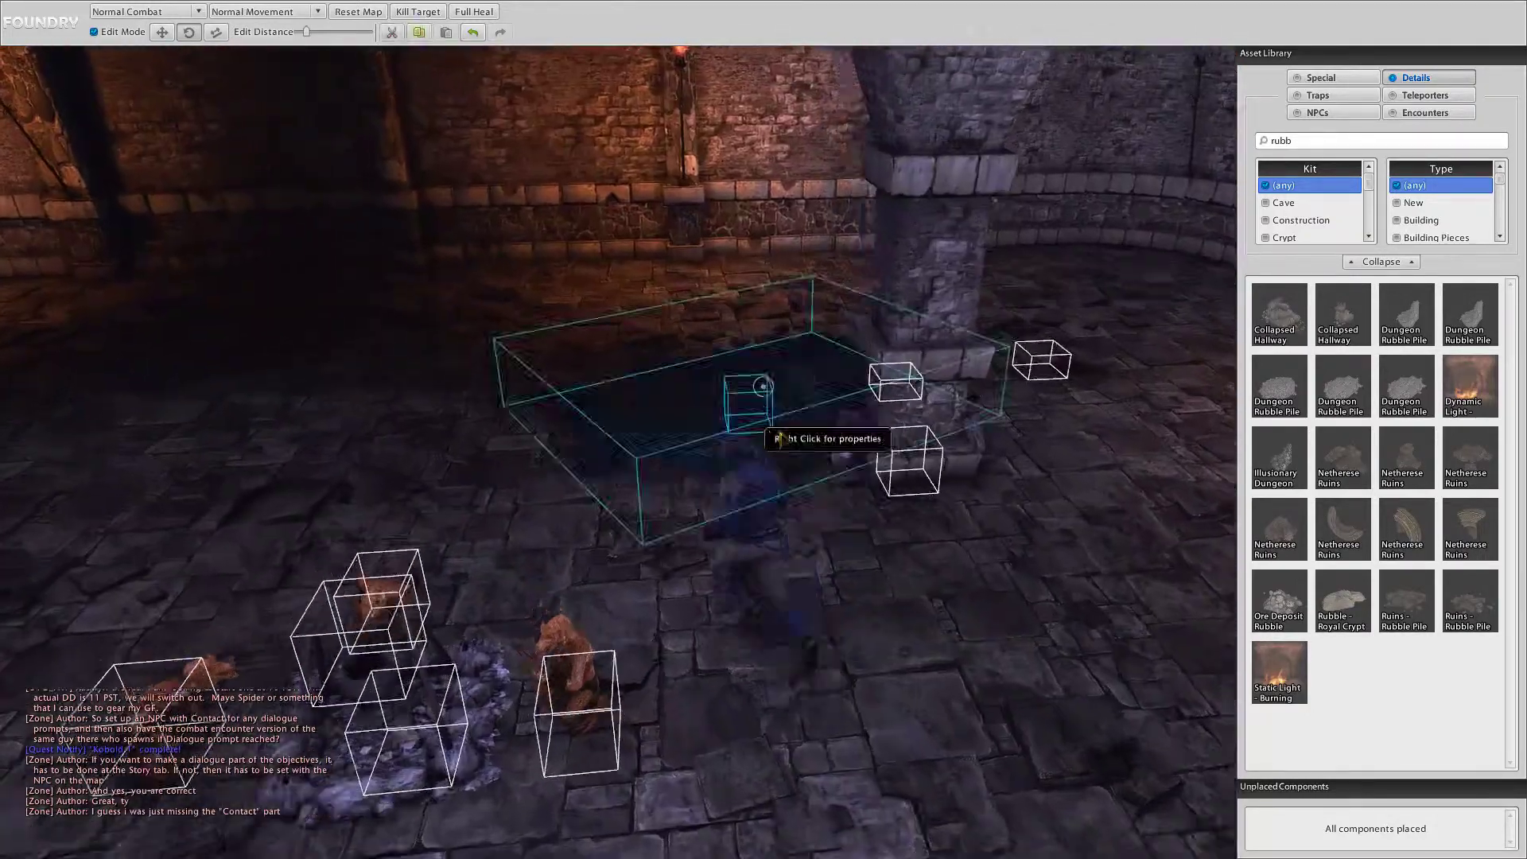
key("w")
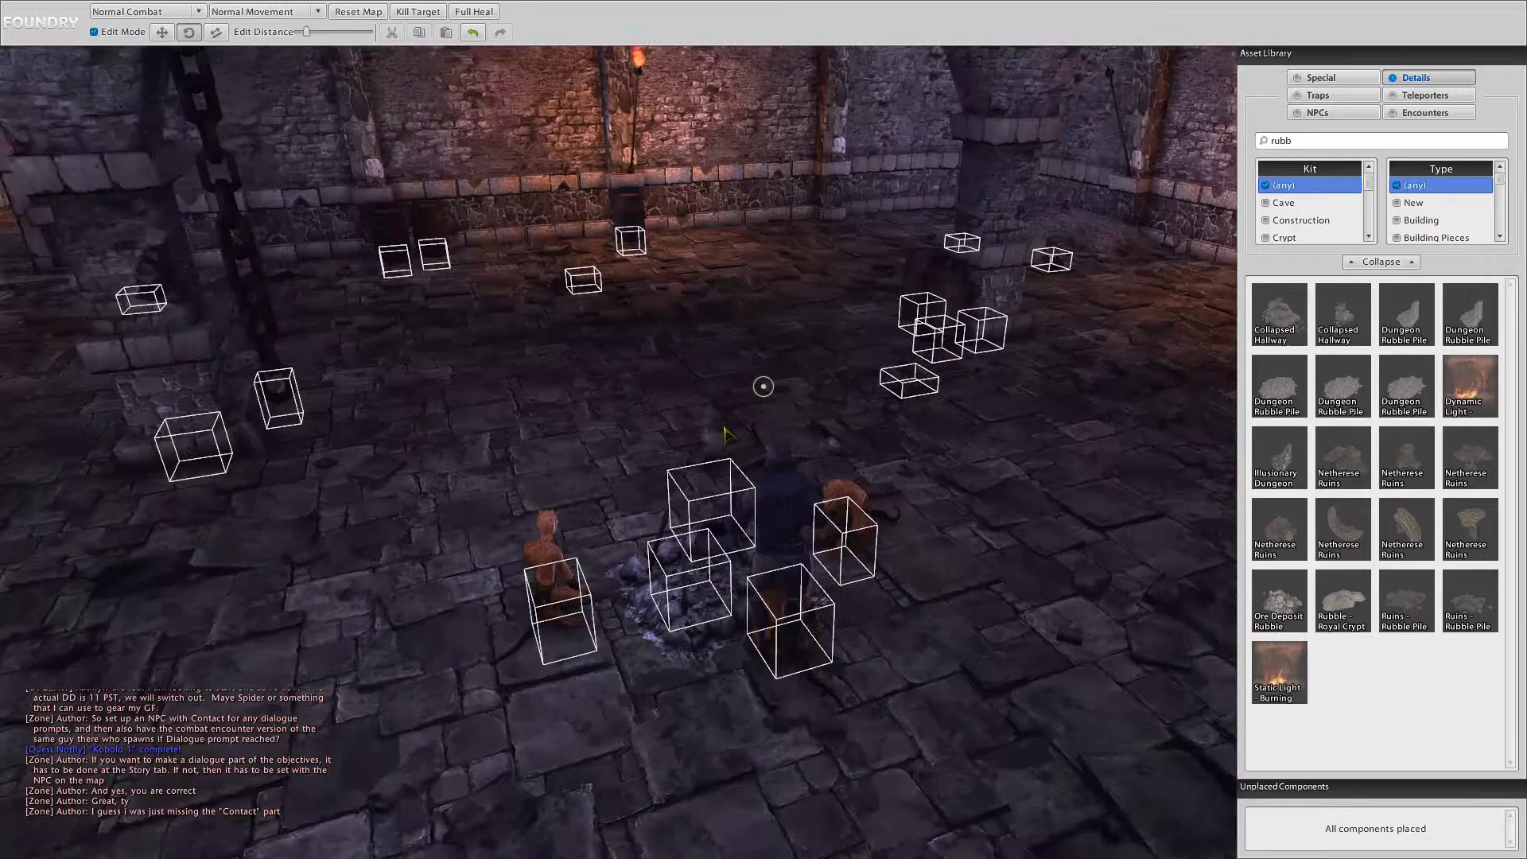
key("w")
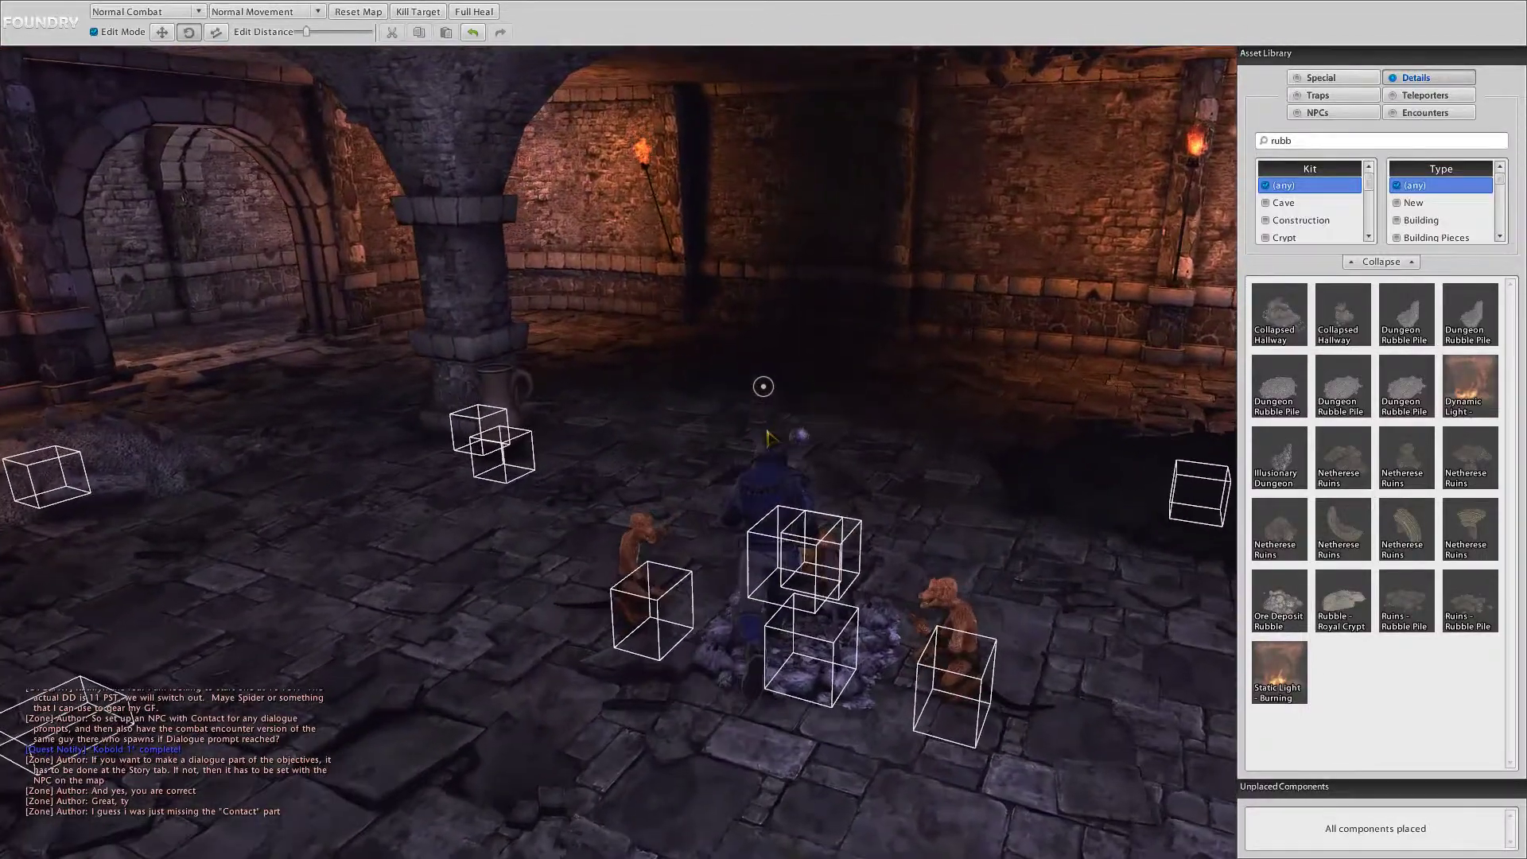
key("w")
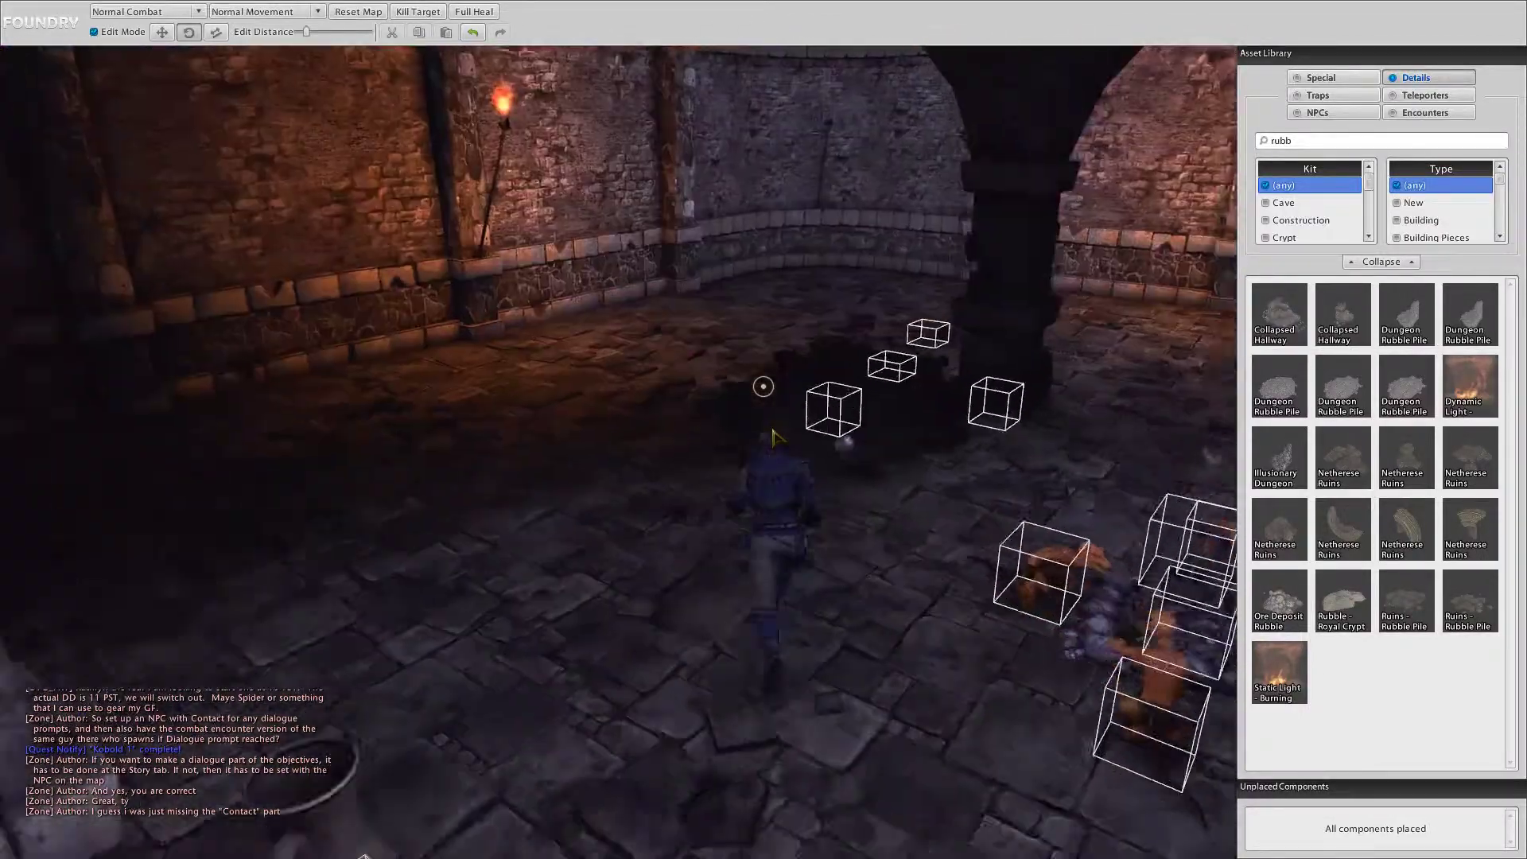
key("w")
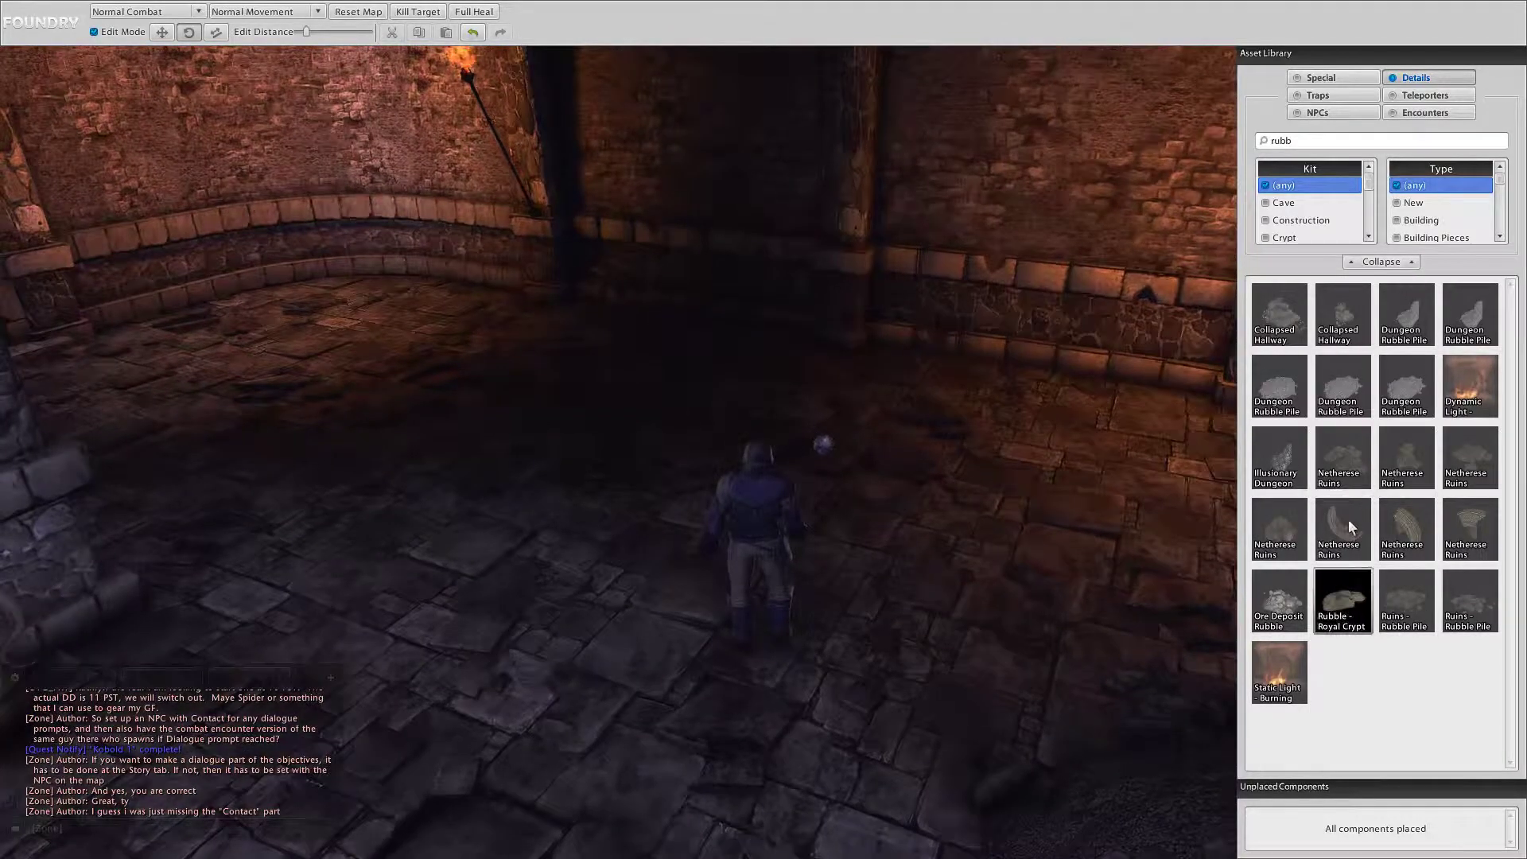
right_click_drag(756, 431, 769, 436)
left_click_drag(1392, 402, 750, 286)
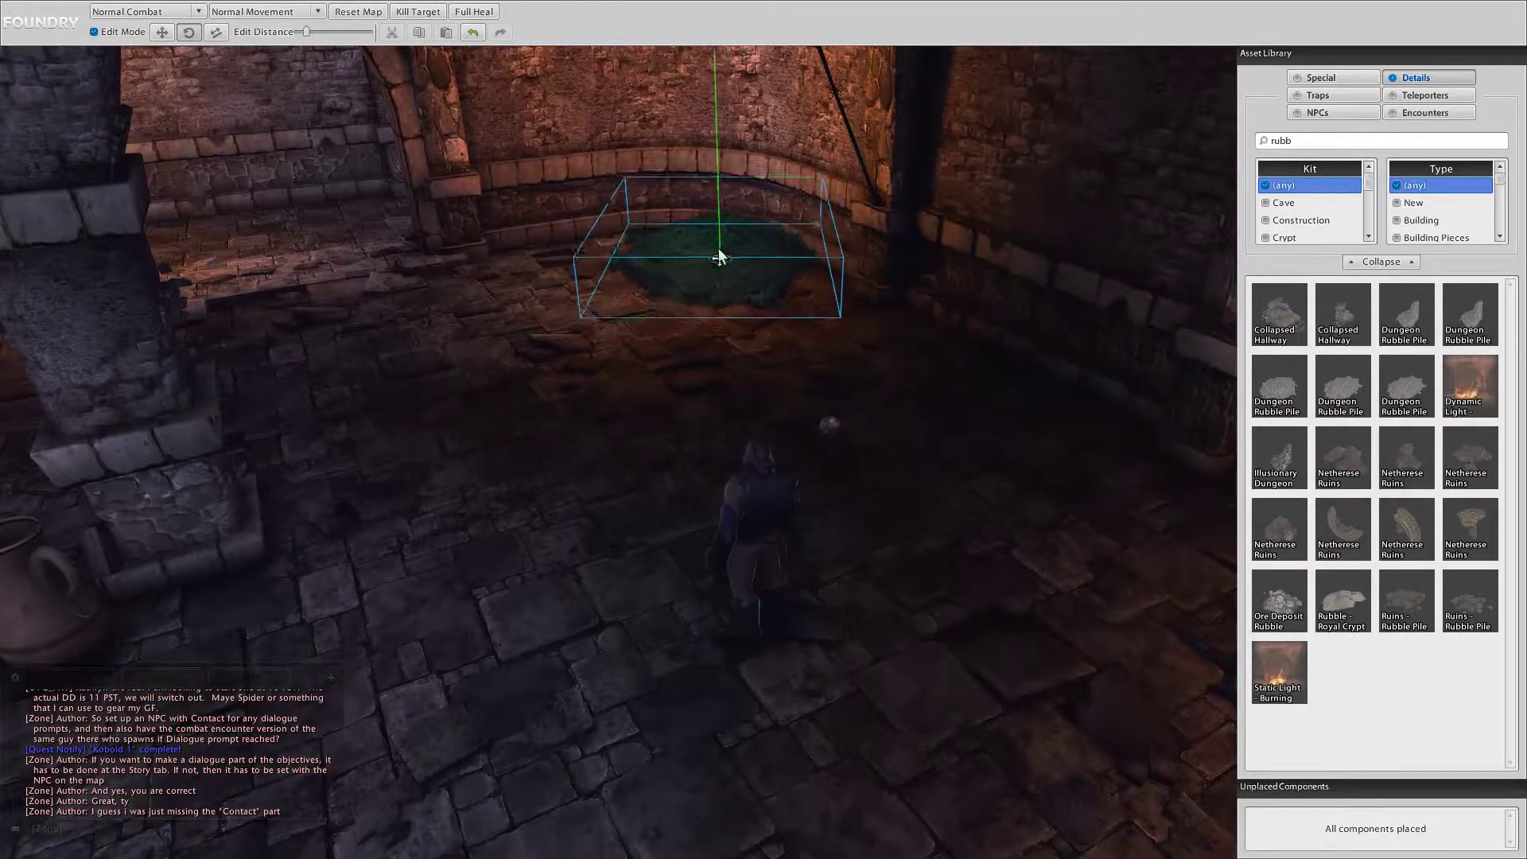
Step: Preview Dungeon Rubble Pile Medium 01 and place one beside the small rubble pile at the curved wall
right_click(1267, 383)
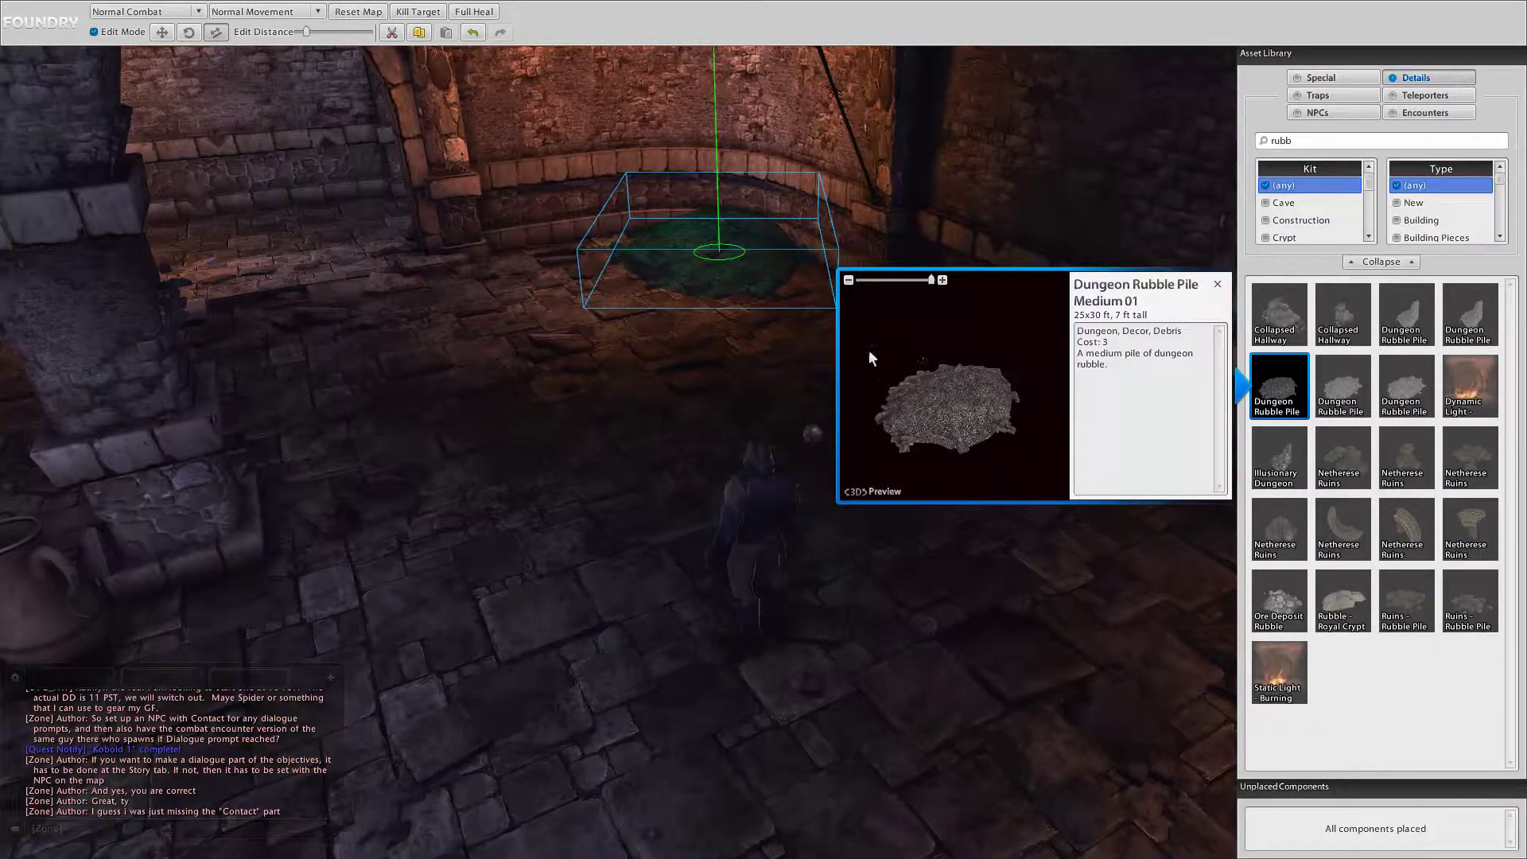
left_click_drag(1229, 421, 1022, 360)
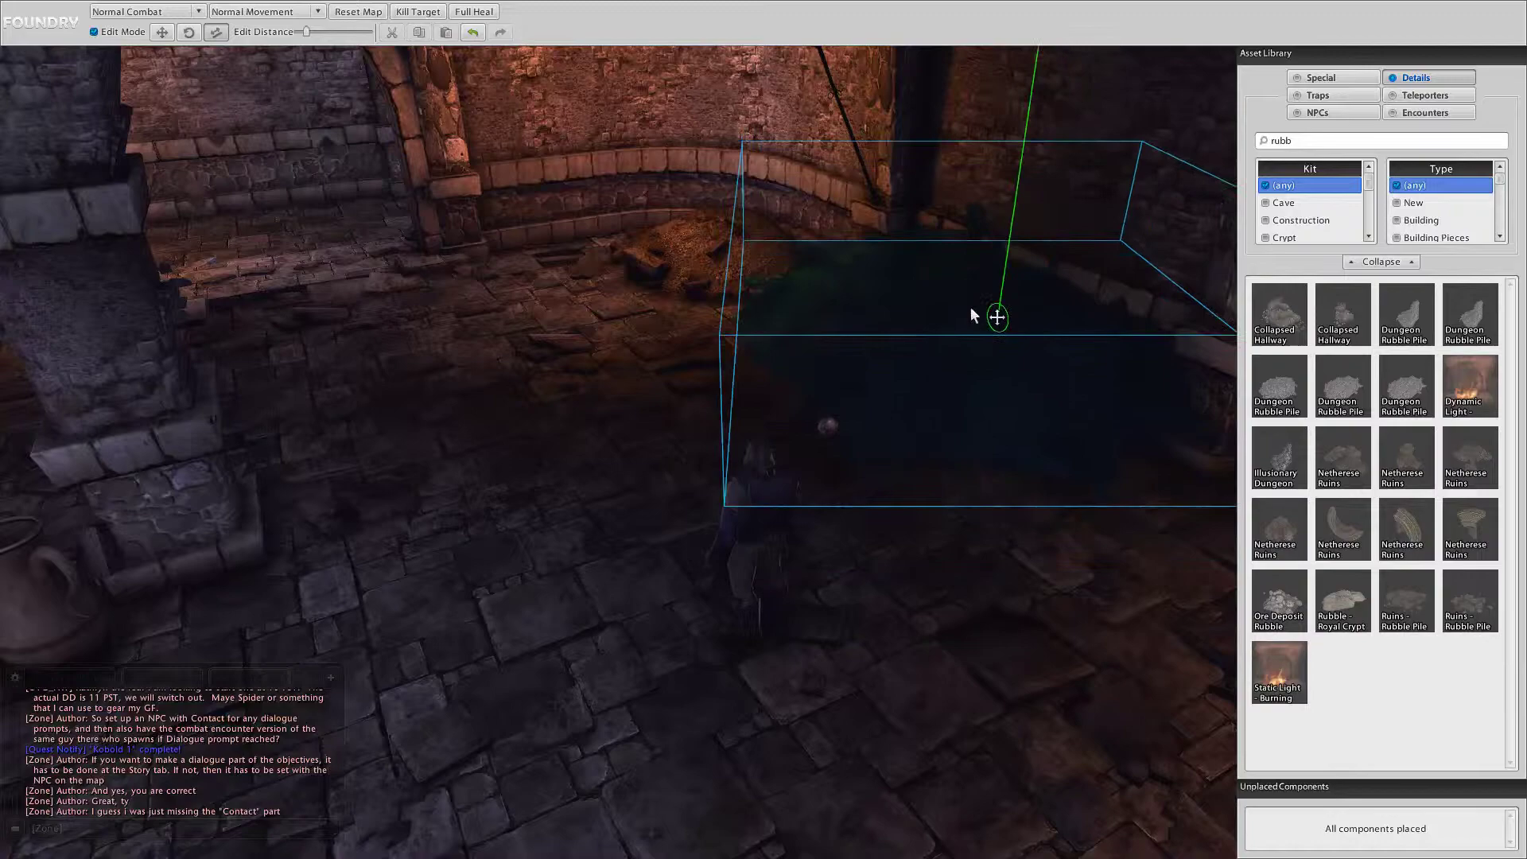
left_click(902, 328)
Step: Search the details library for "bed" and preview Bed - Hay Mattress 01 and Hay Bed 01
key("w")
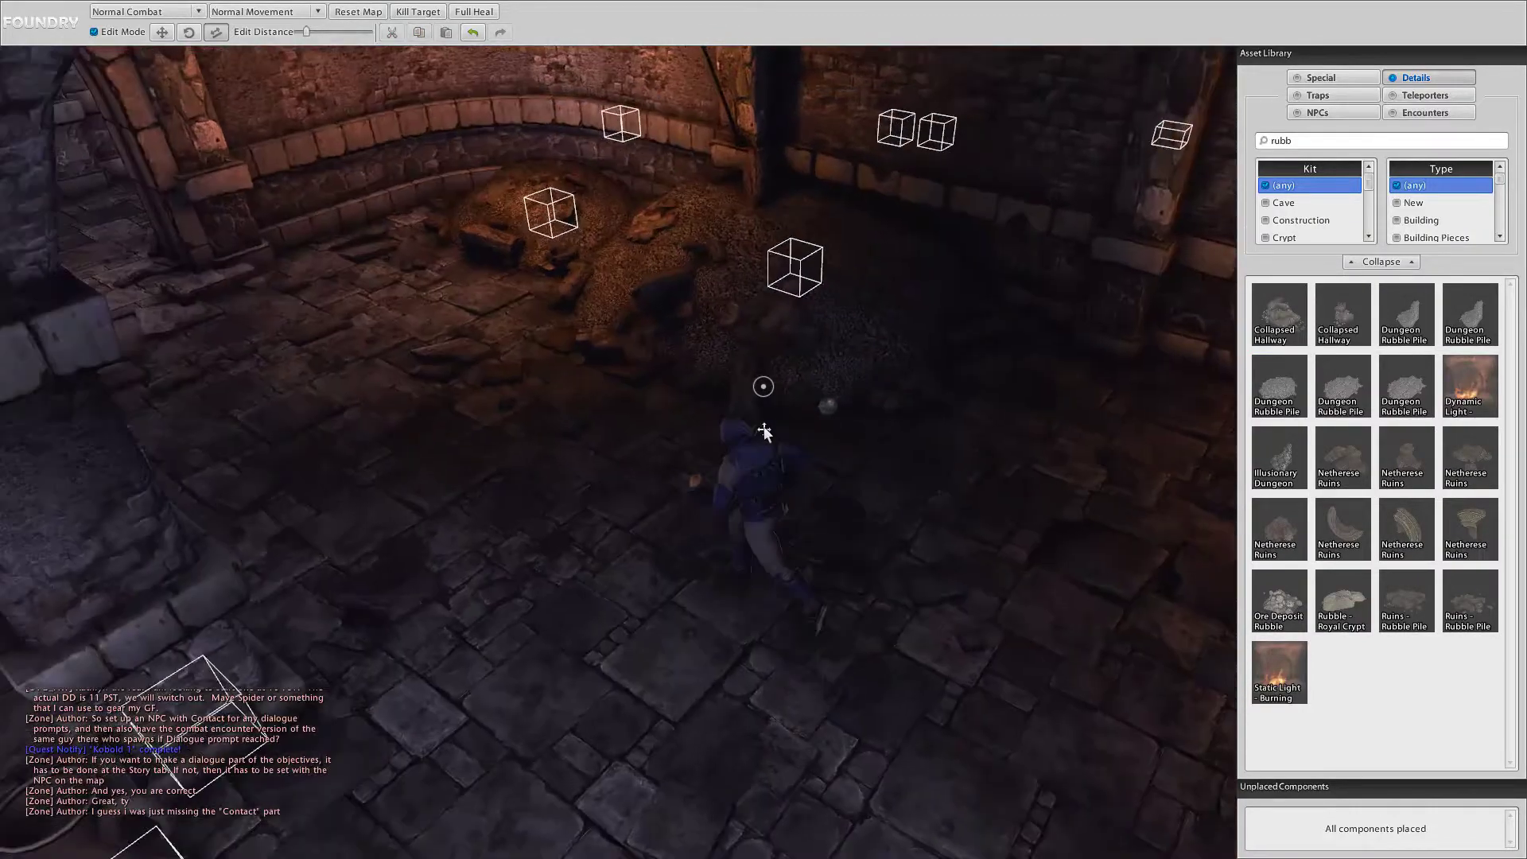
key("w")
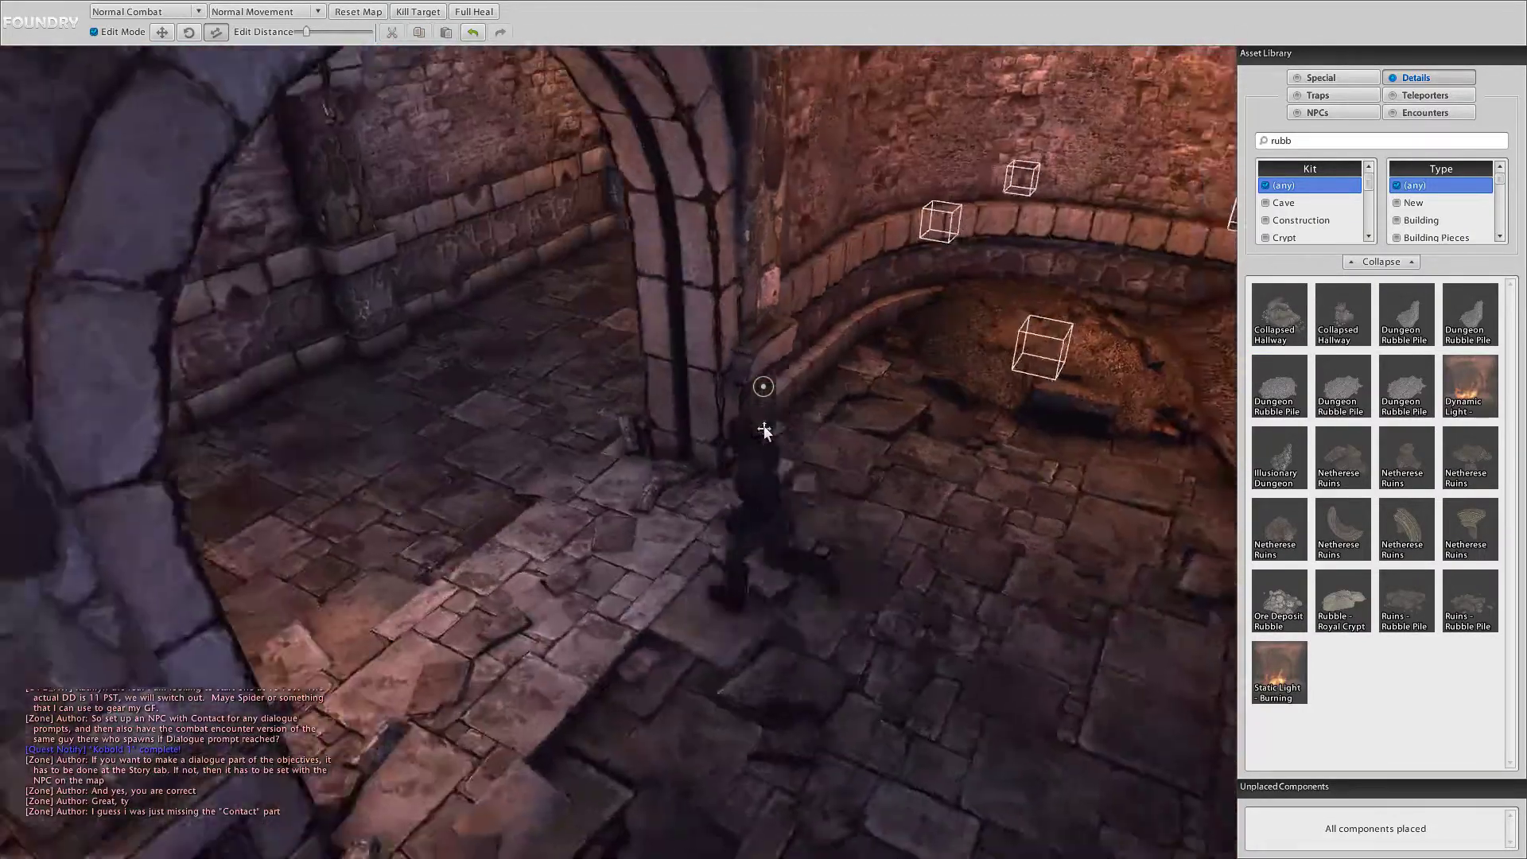
key("w")
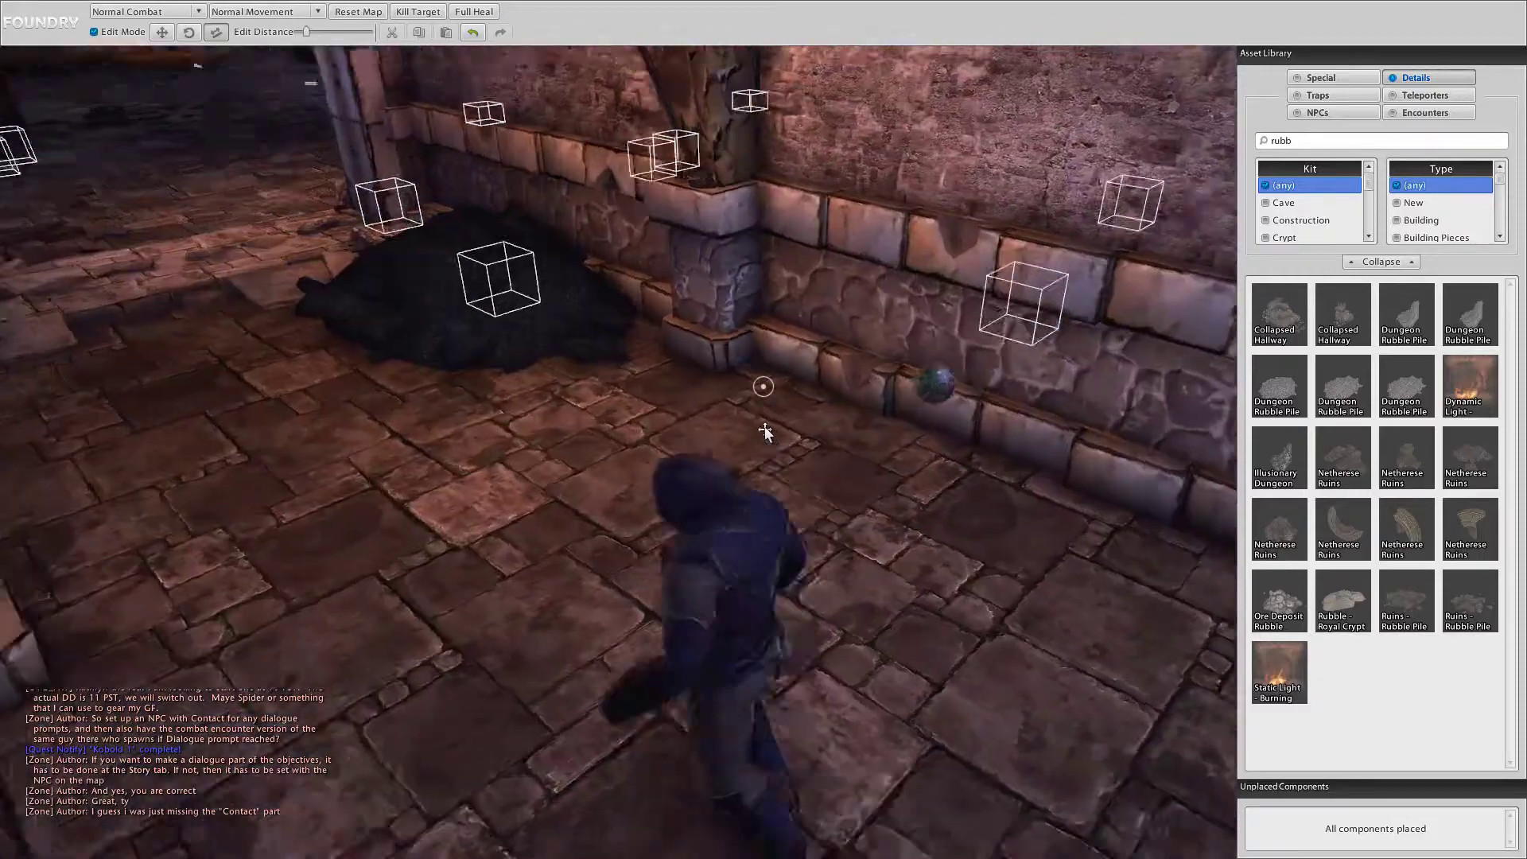
key("w")
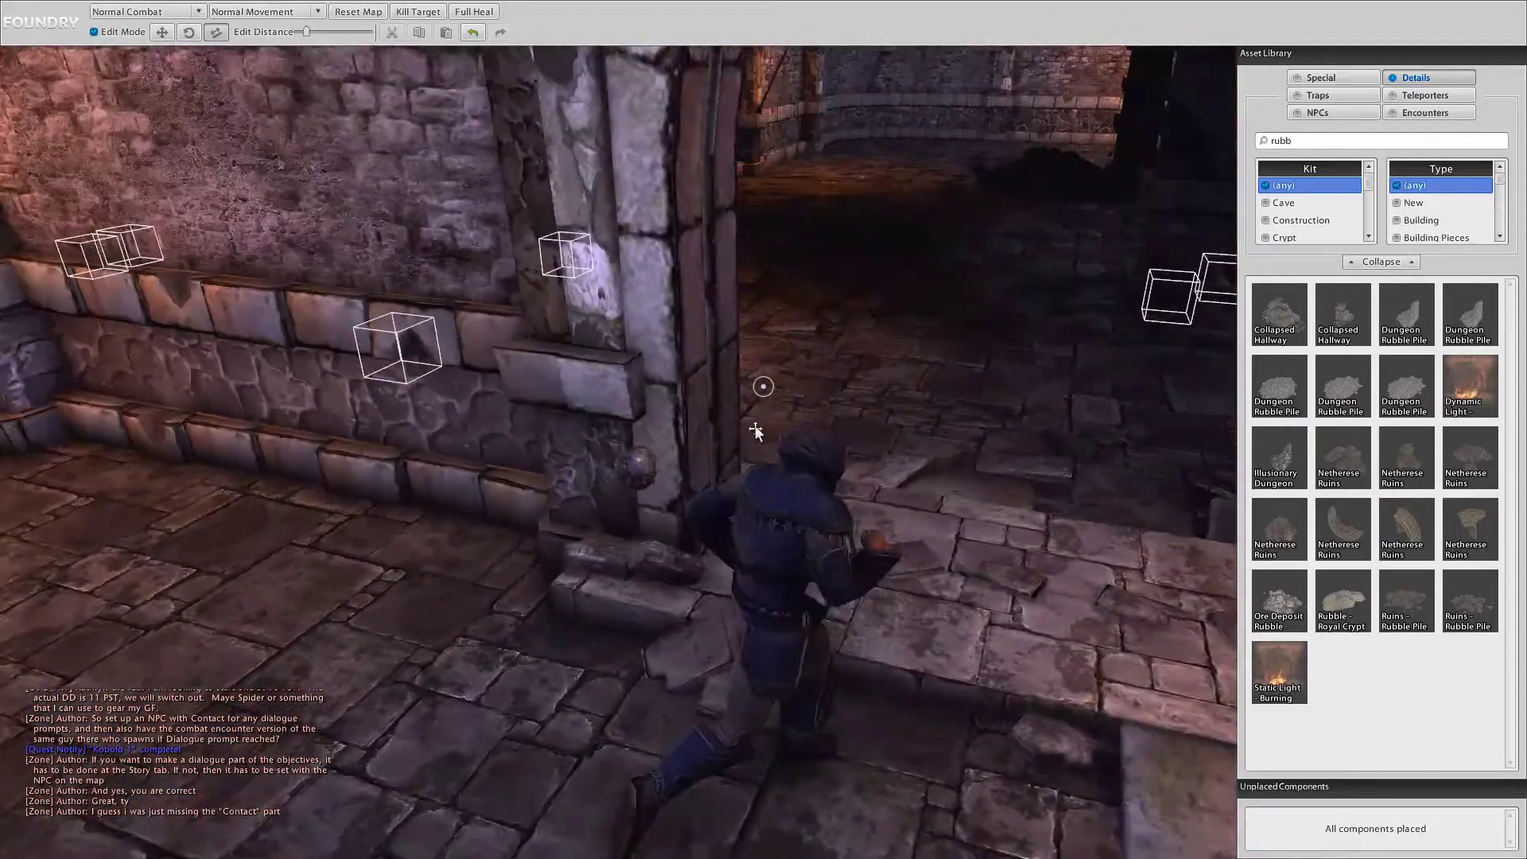
key("w")
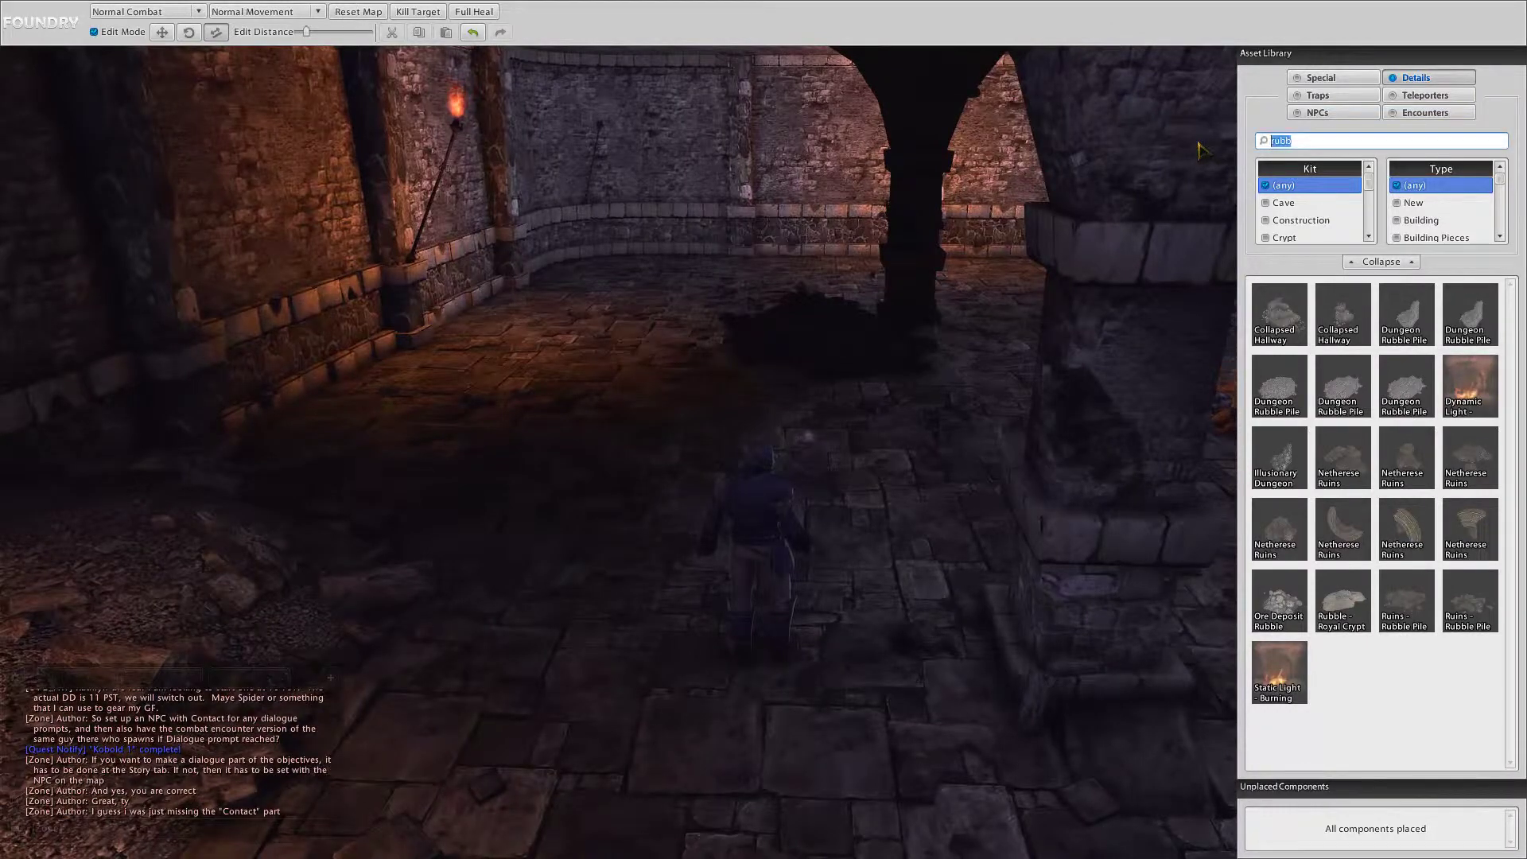
type("bed")
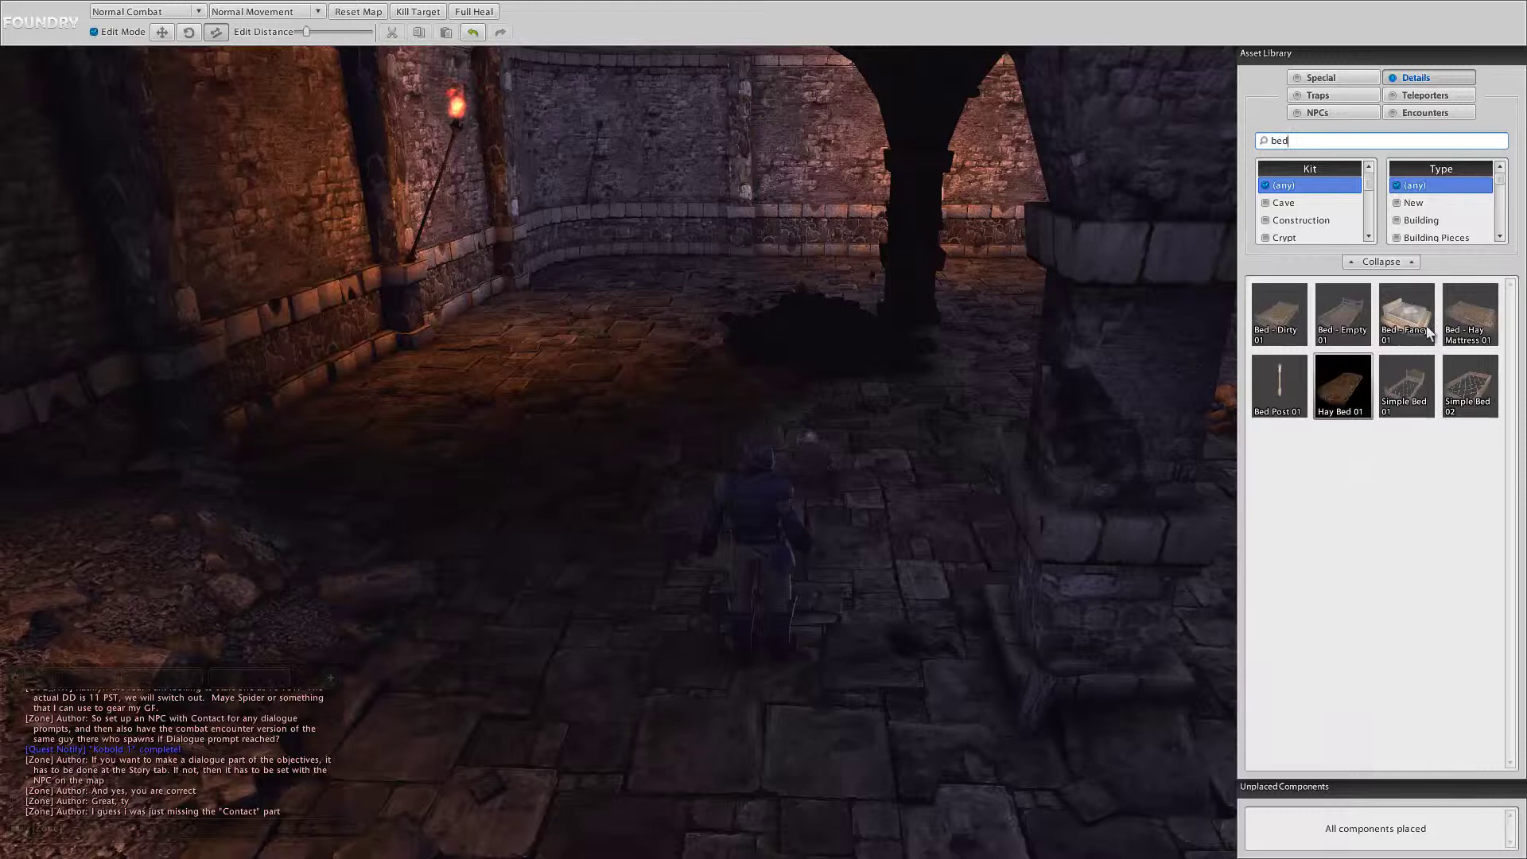
left_click(1477, 322)
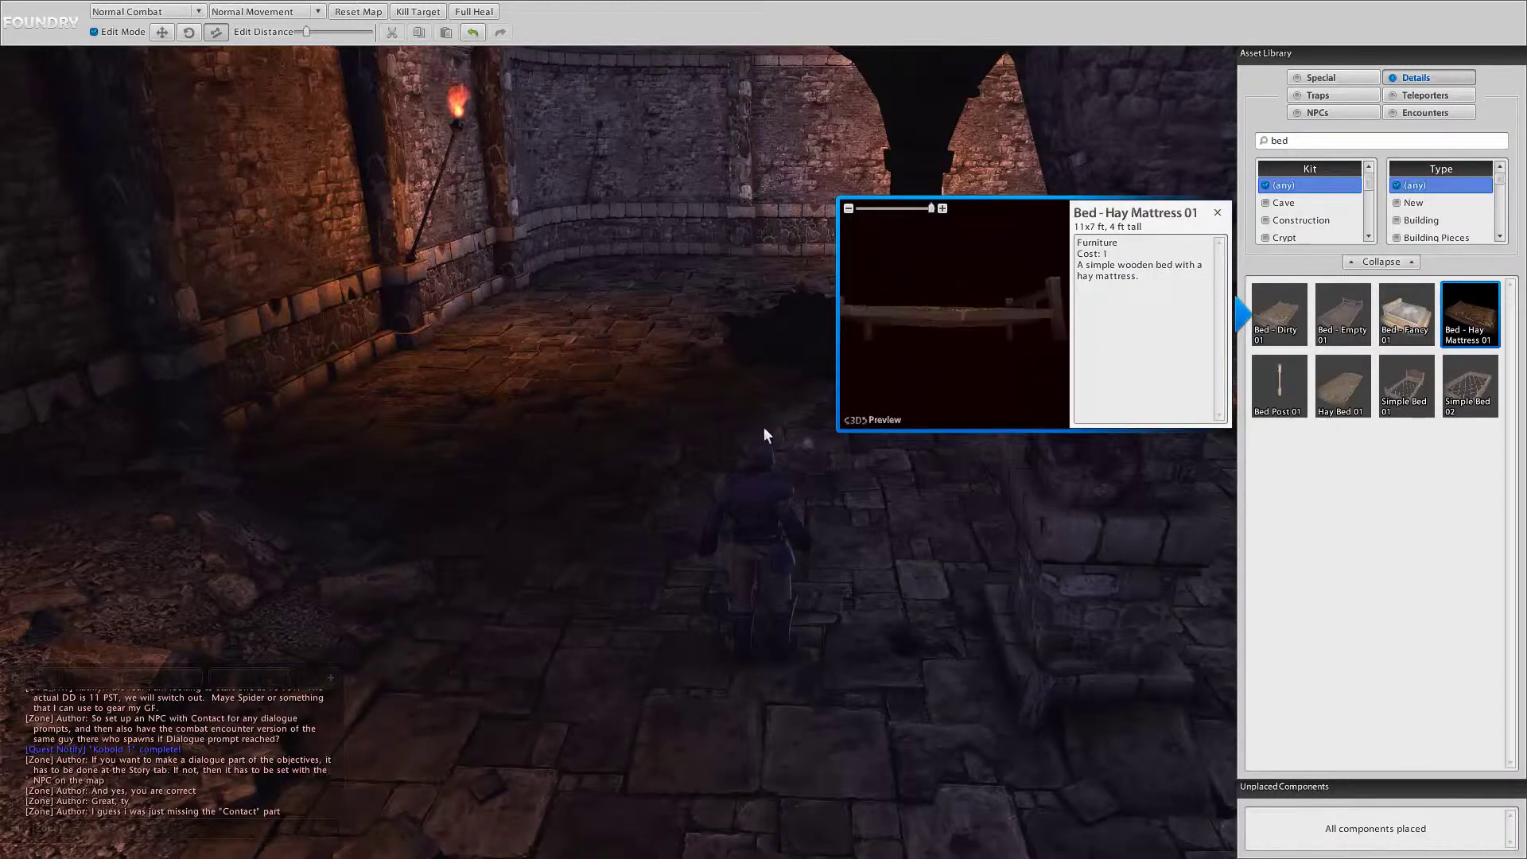
left_click(1324, 392)
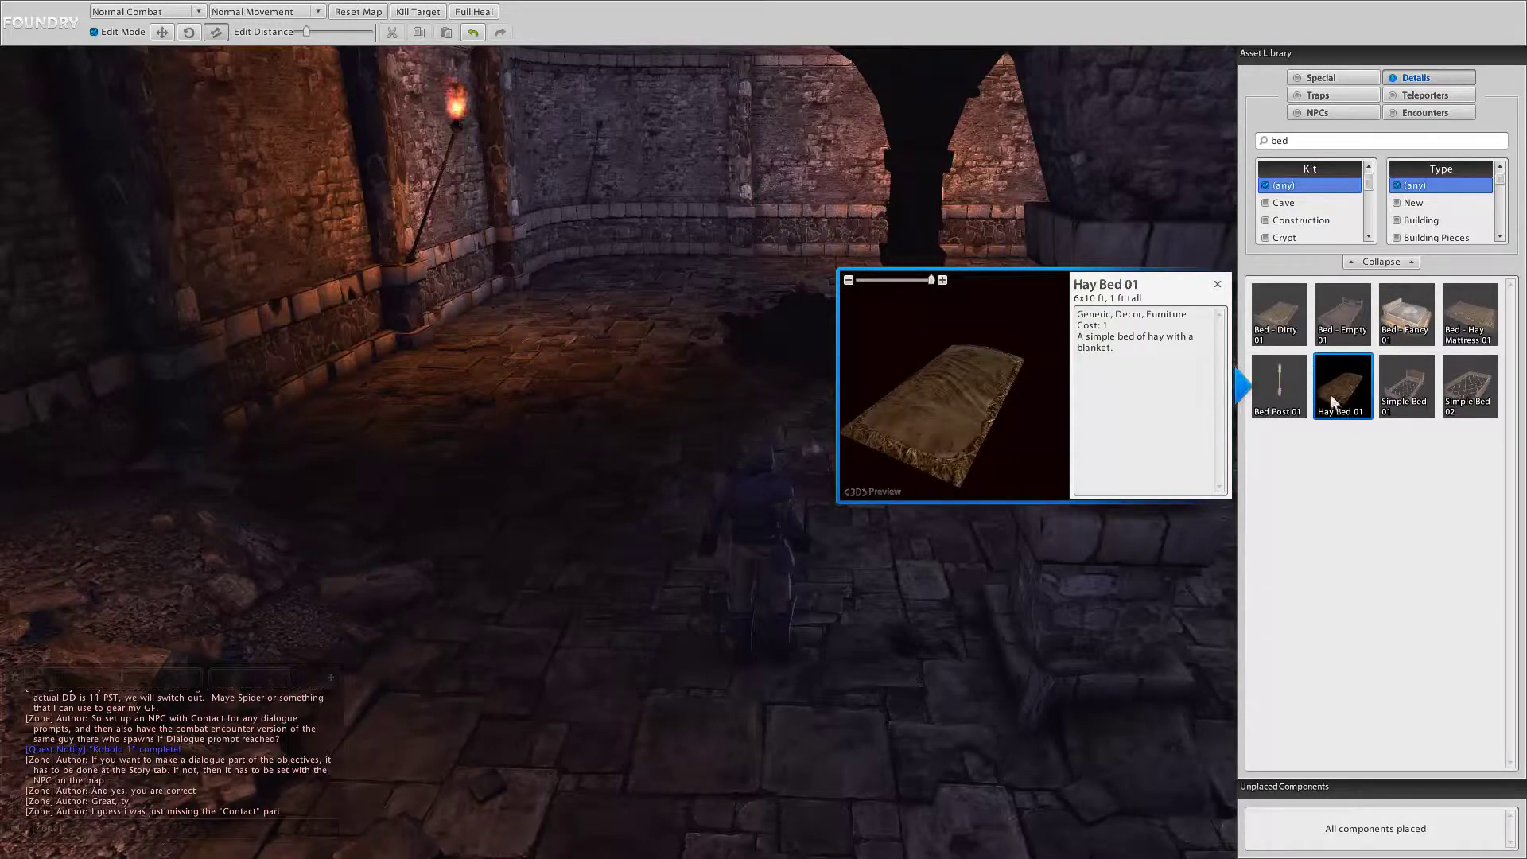
Step: Place three Hay Bed 01 details on the open floor near the room's curved wall corner
key("alt")
key("w")
key("w")
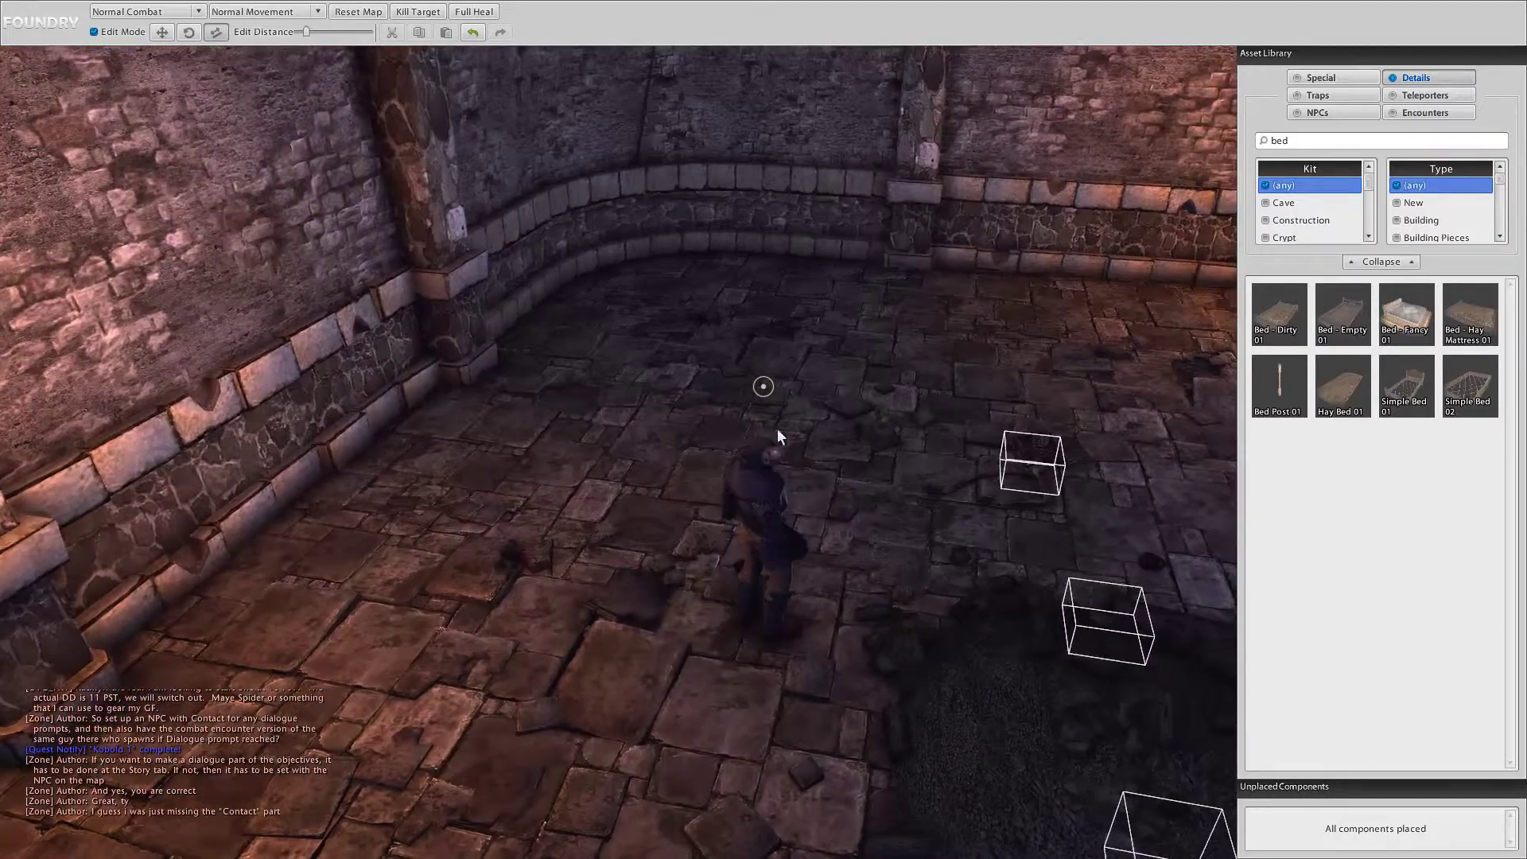
key("alt")
left_click_drag(1323, 396, 846, 312)
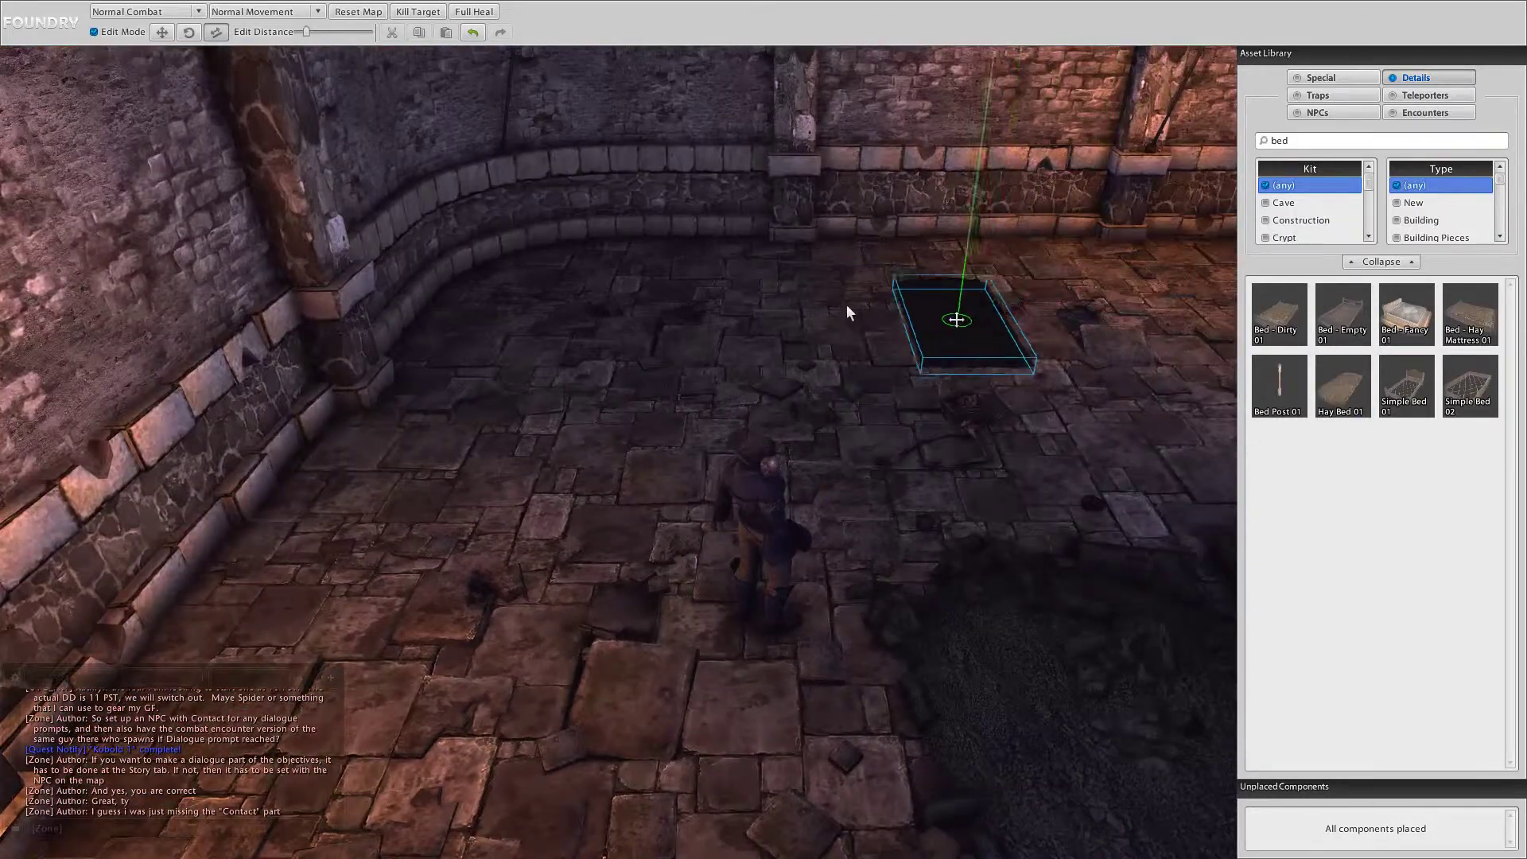
left_click_drag(1249, 412, 442, 491)
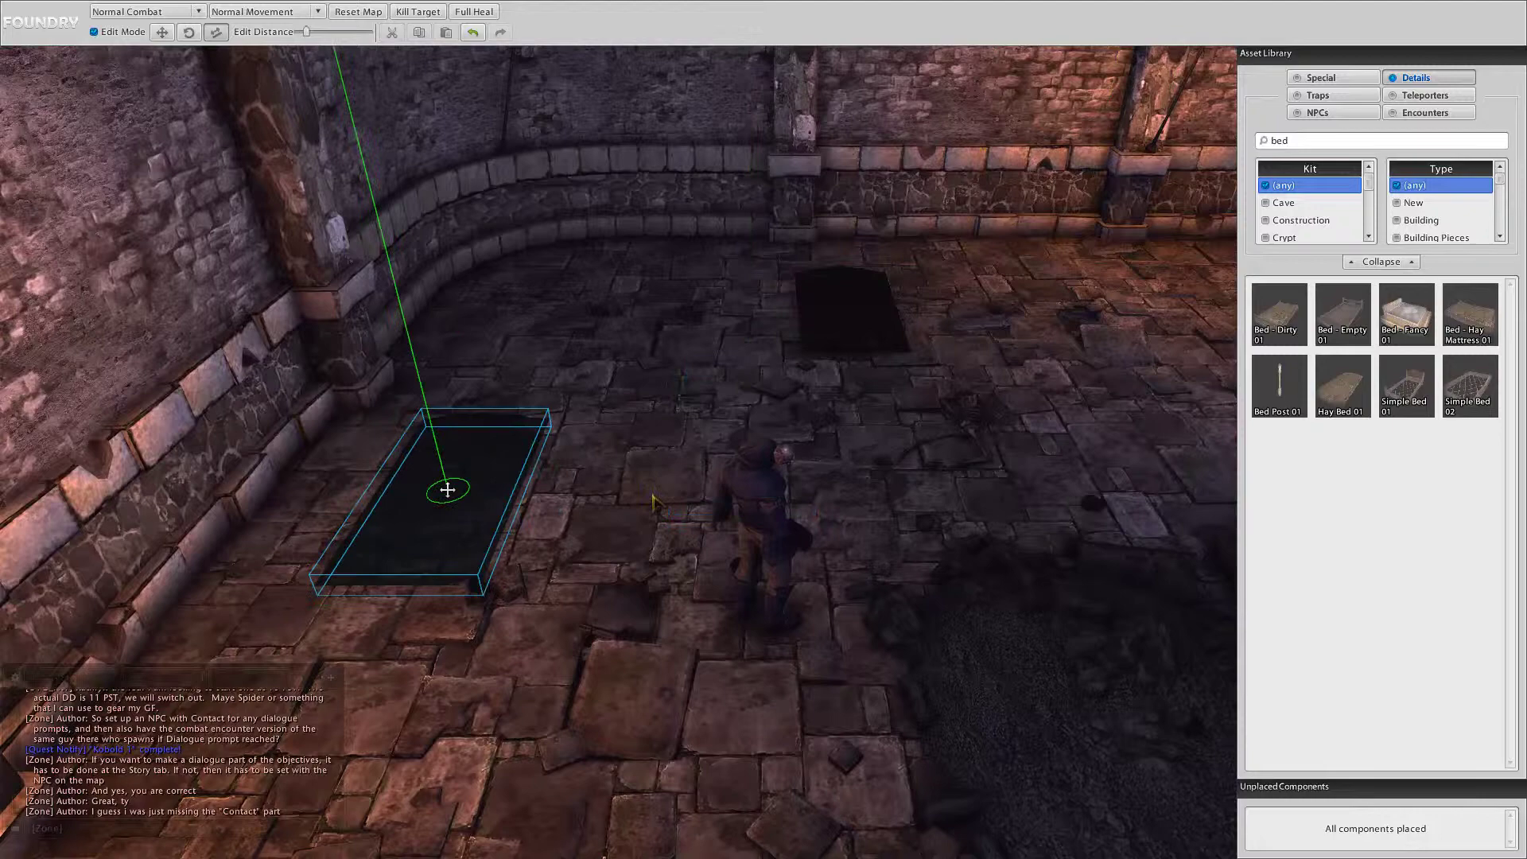
left_click_drag(1331, 395, 627, 320)
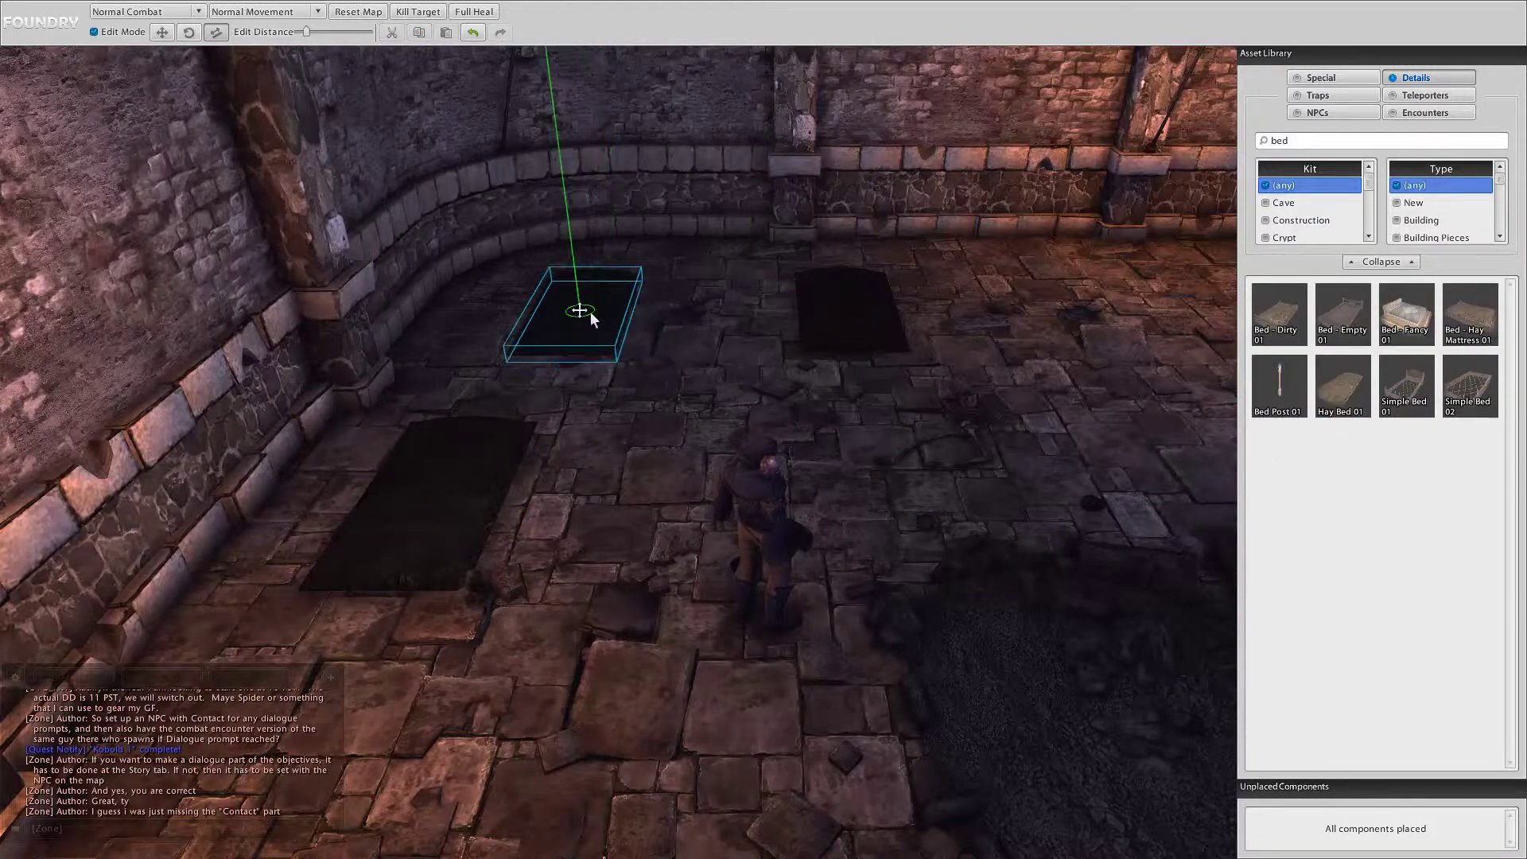
left_click(677, 386)
Step: Rotate the hay bed farthest from the curved corner about its vertical axis so that it lies diagonally
key("w")
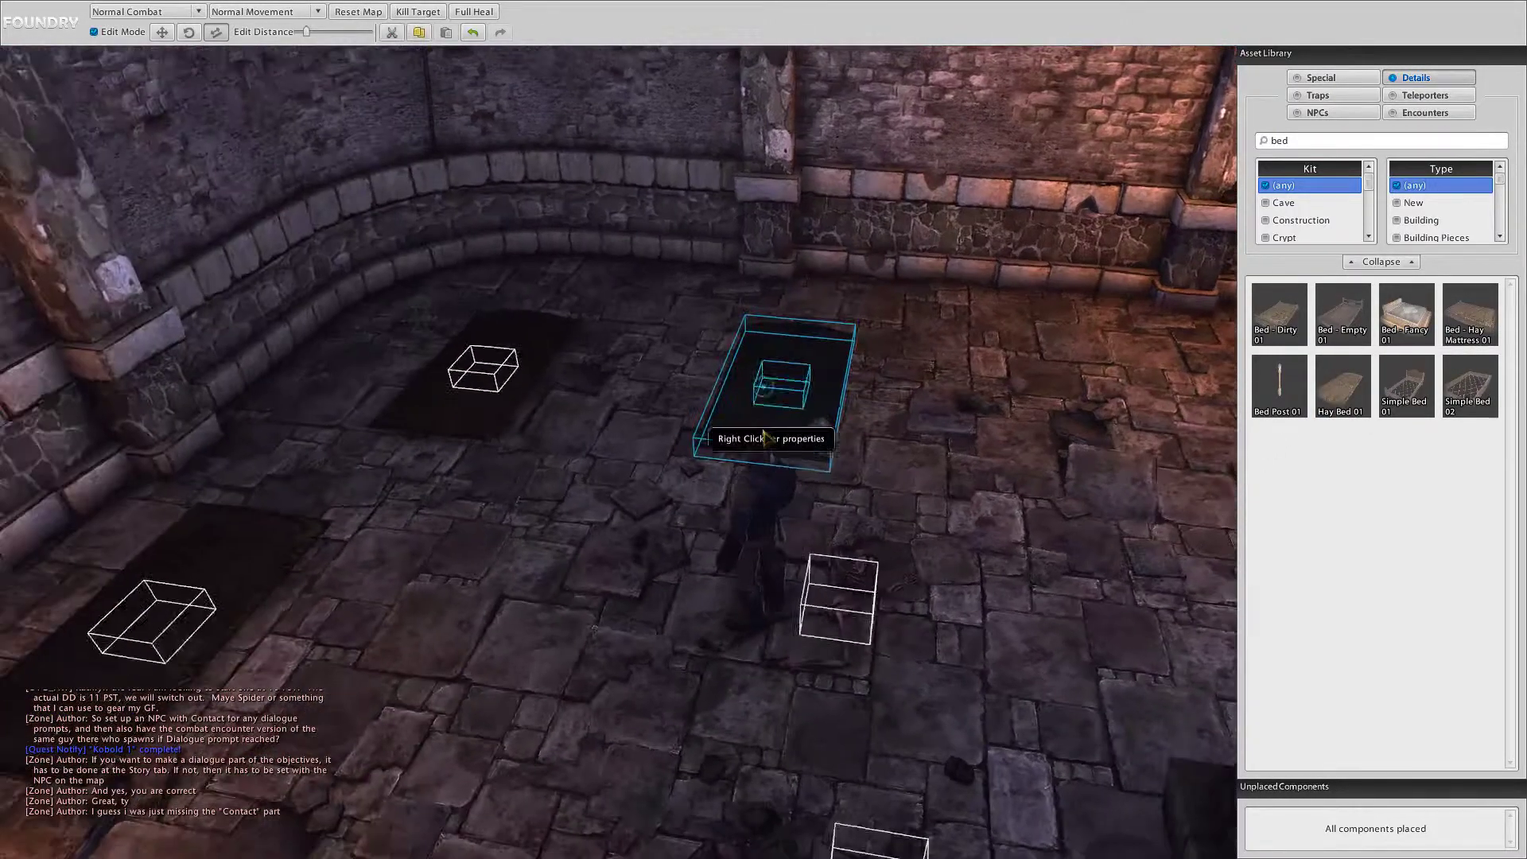
left_click(764, 387)
left_click_drag(798, 454, 897, 442)
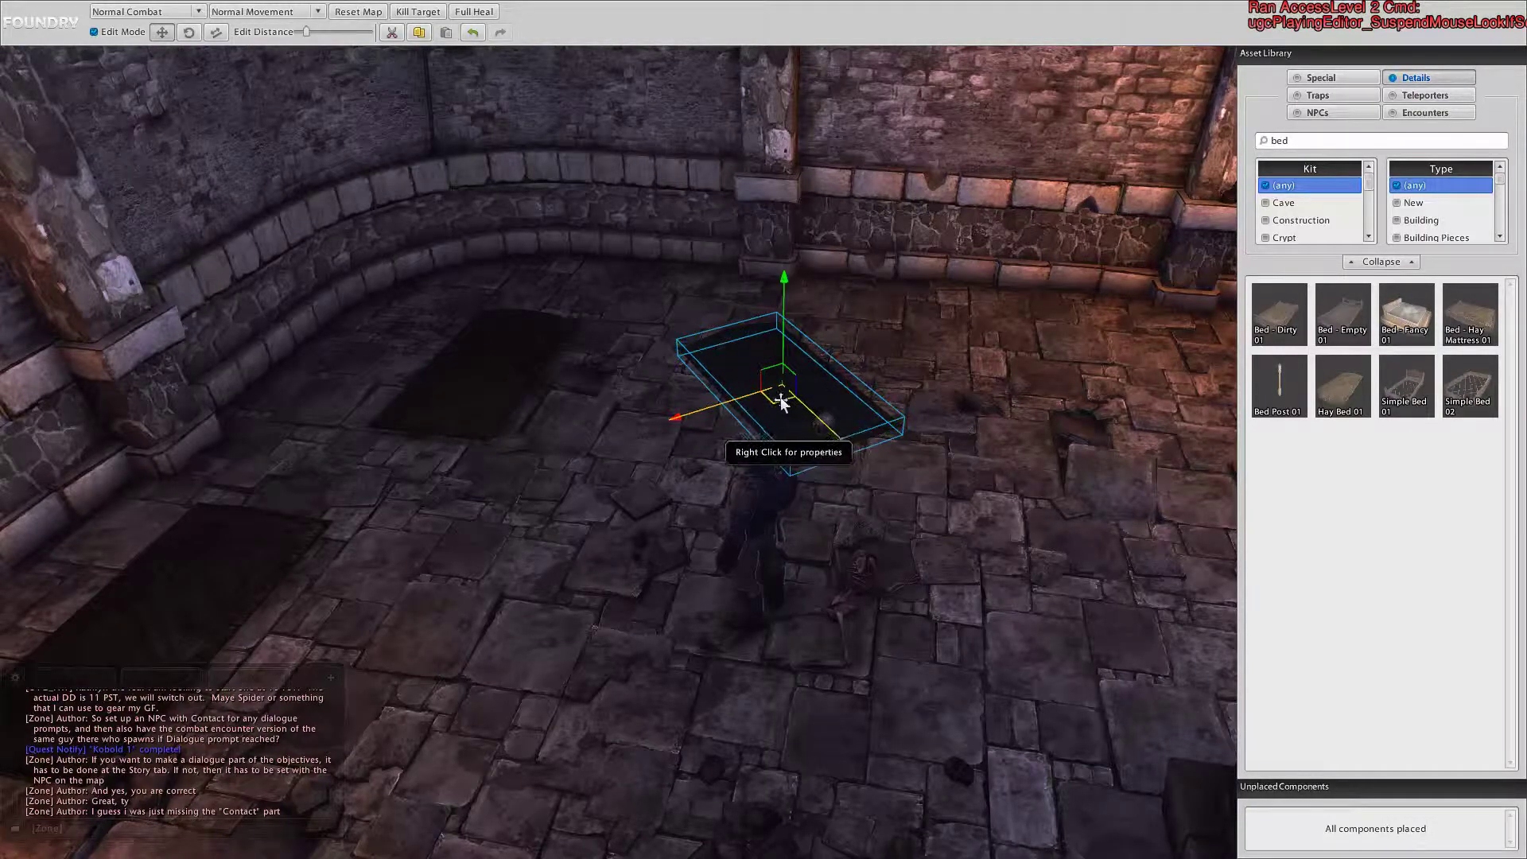
Step: Shift the diagonal hay bed slightly across the floor, away from the other two beds and toward the straight wall
key("w")
key("3")
left_click(770, 436)
key("s")
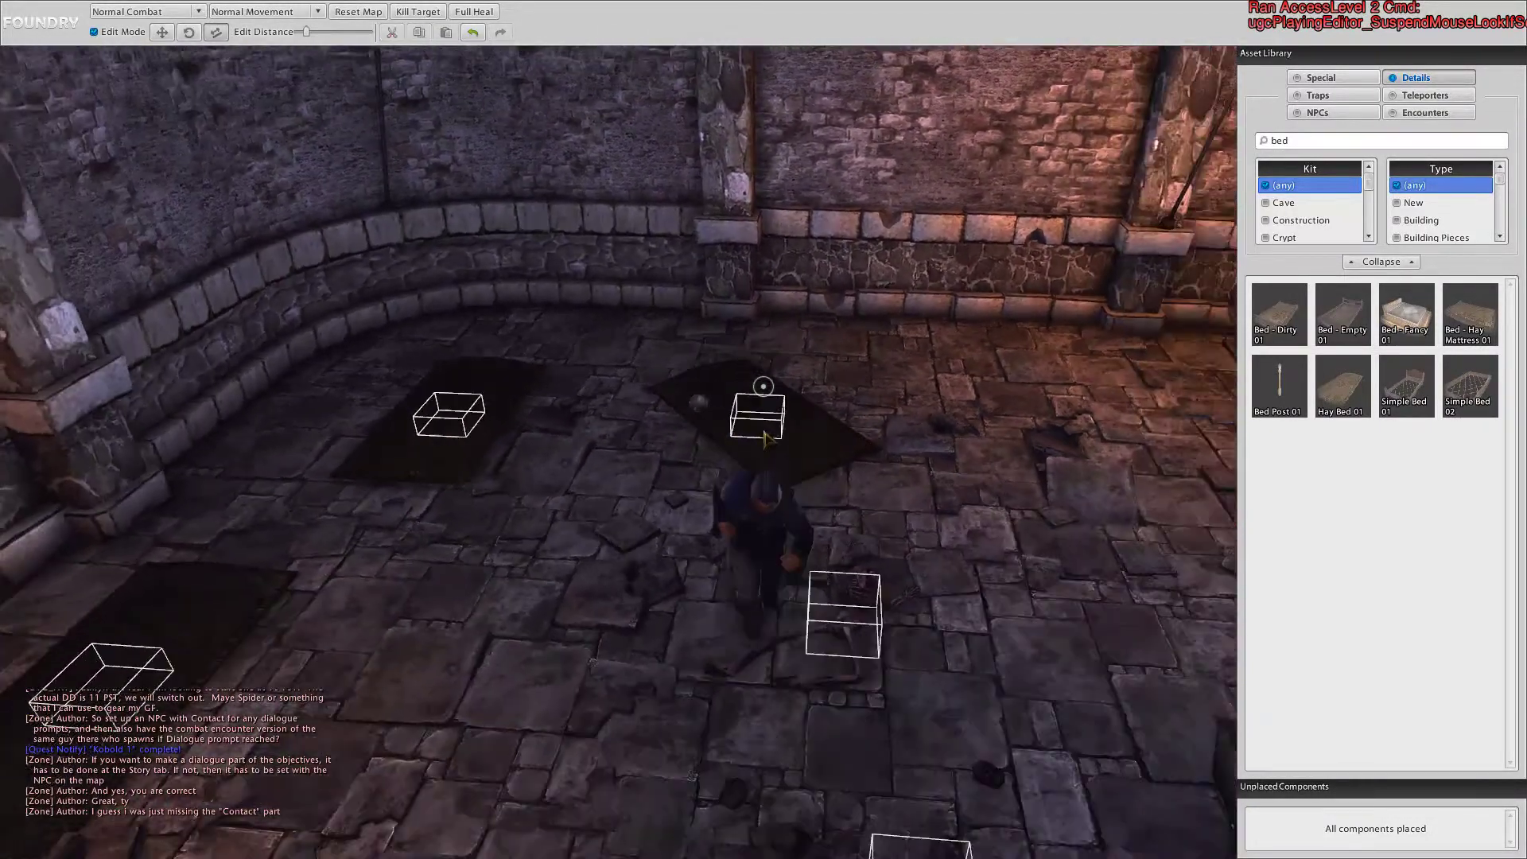
right_click_drag(763, 432, 766, 427)
left_click(767, 429)
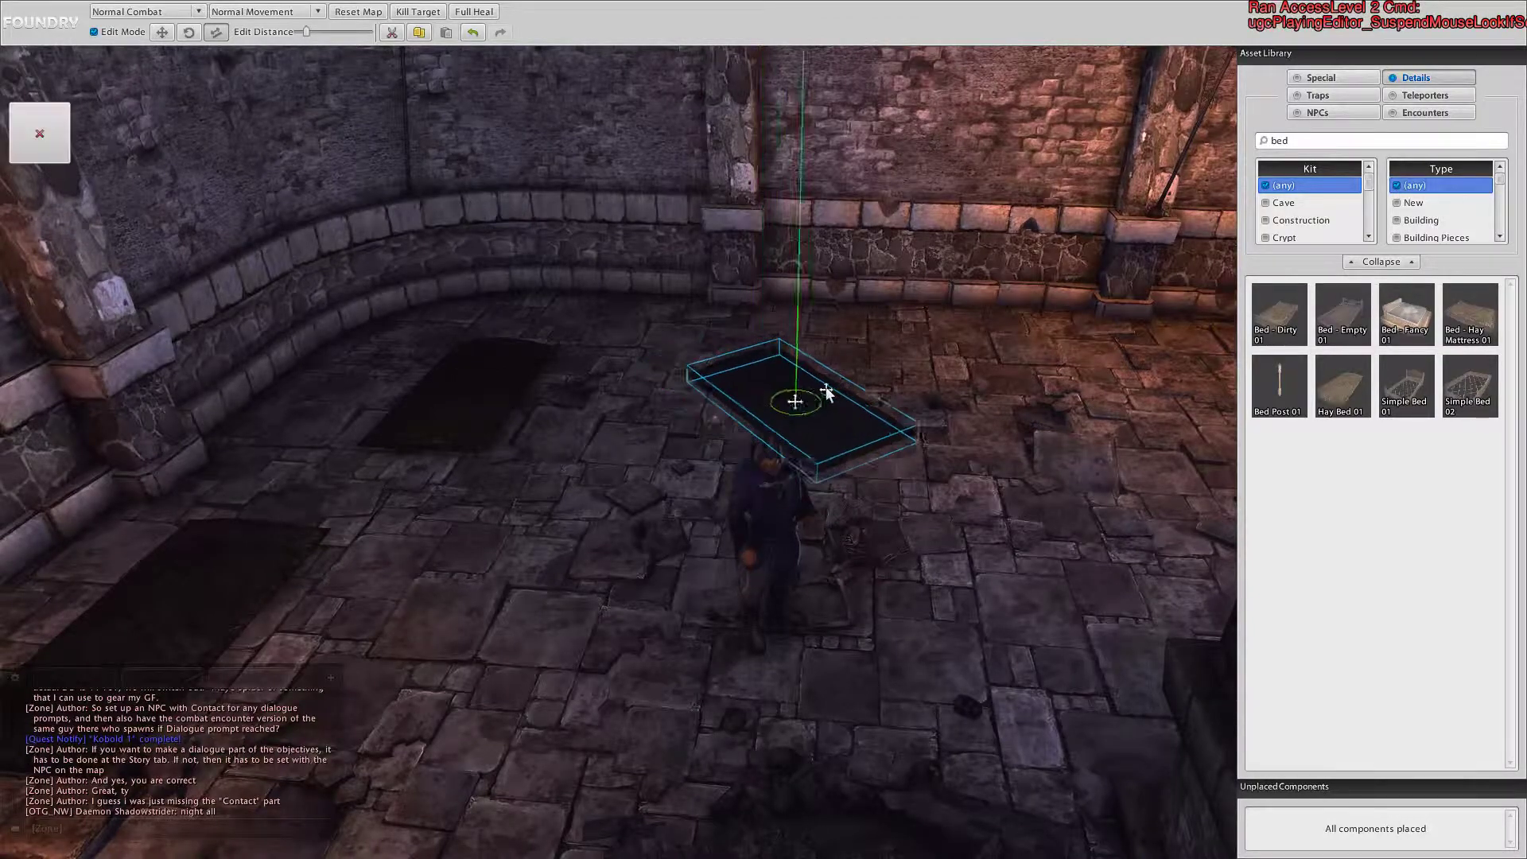
left_click_drag(827, 392, 861, 379)
Step: Rotate the hay bed in the corner about its vertical axis and move it closer to the curved wall
right_click_drag(756, 436, 810, 440)
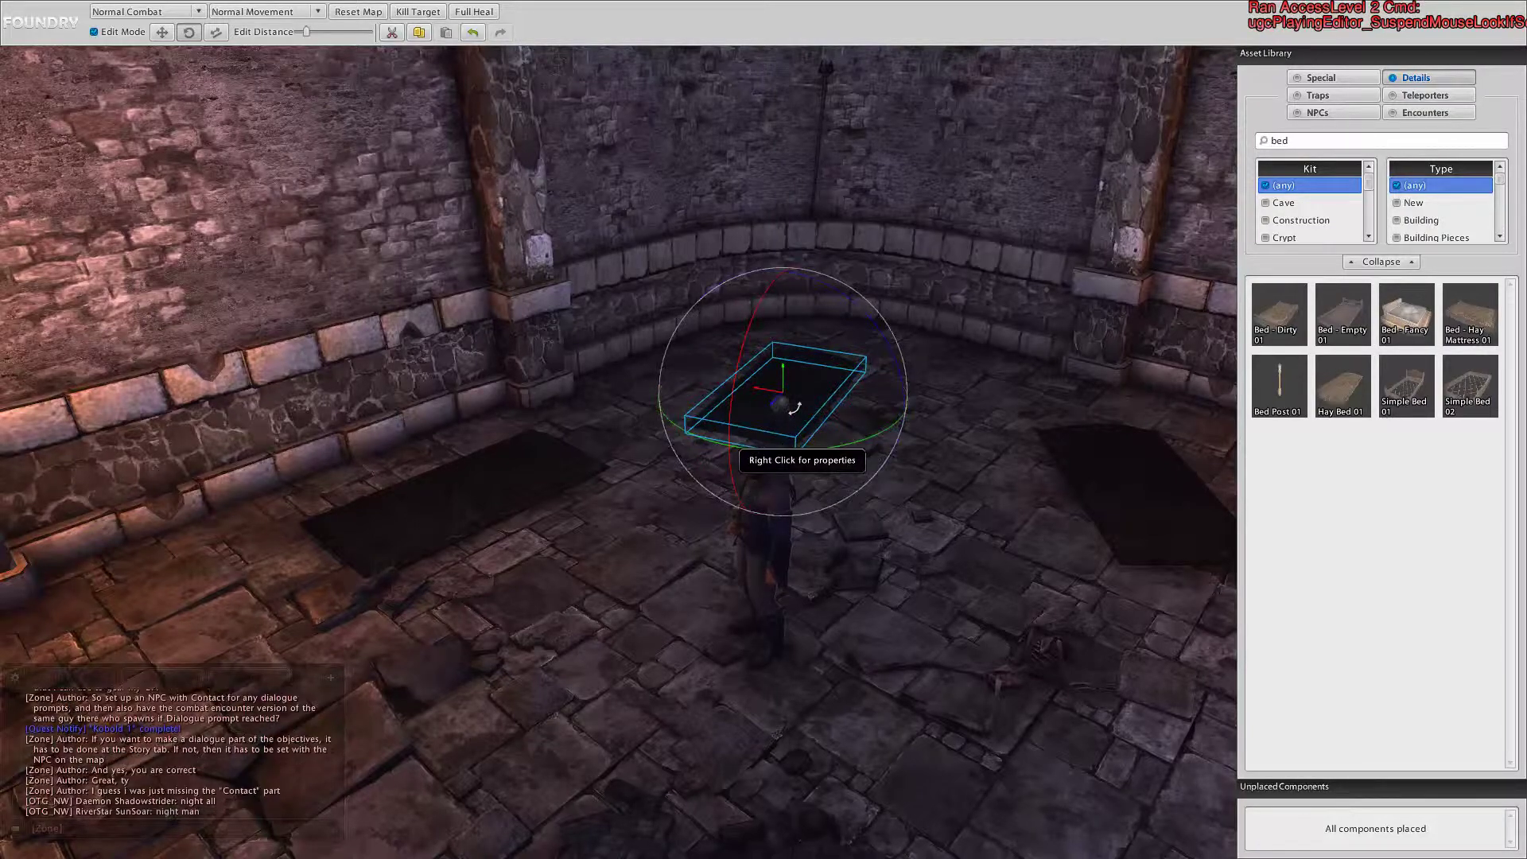
left_click_drag(793, 408, 860, 401)
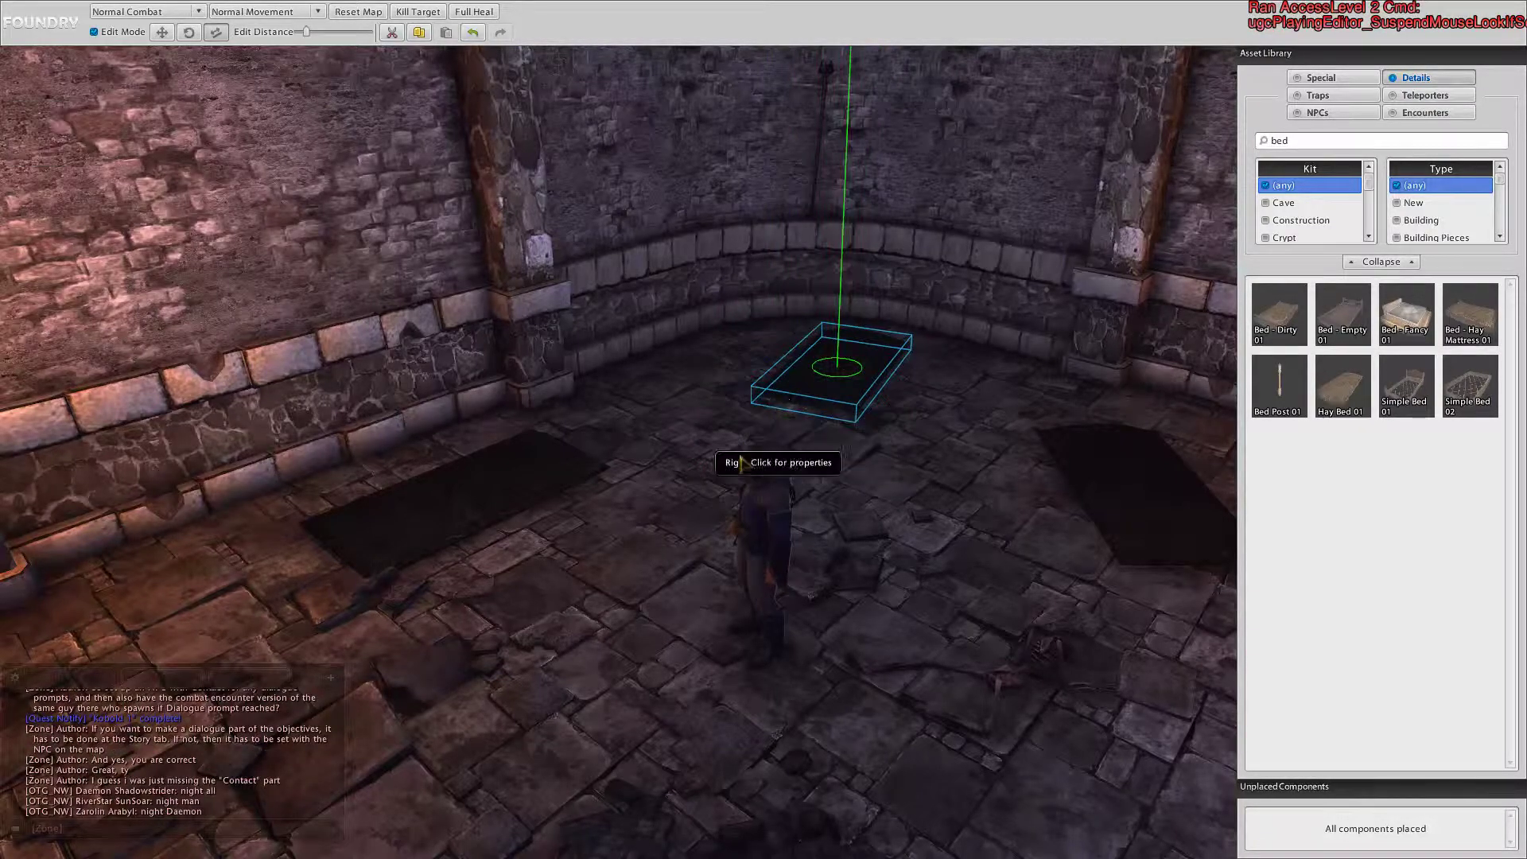
right_click_drag(740, 462, 768, 434)
Step: Move the remaining hay bed away from the side wall toward the other two and turn it about its vertical axis
left_click_drag(771, 377, 1118, 407)
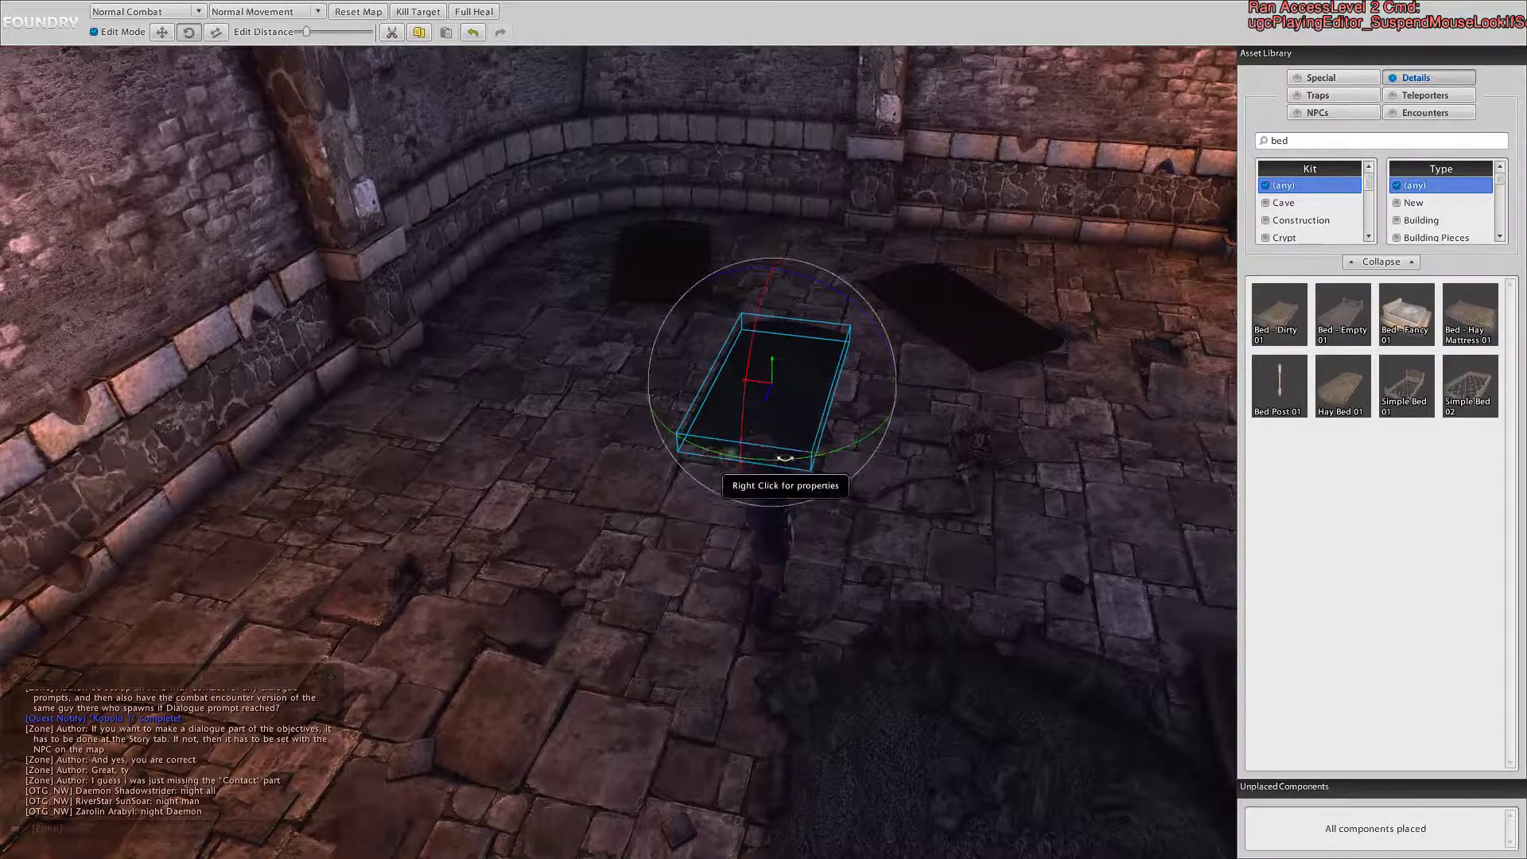
left_click_drag(785, 459, 563, 427)
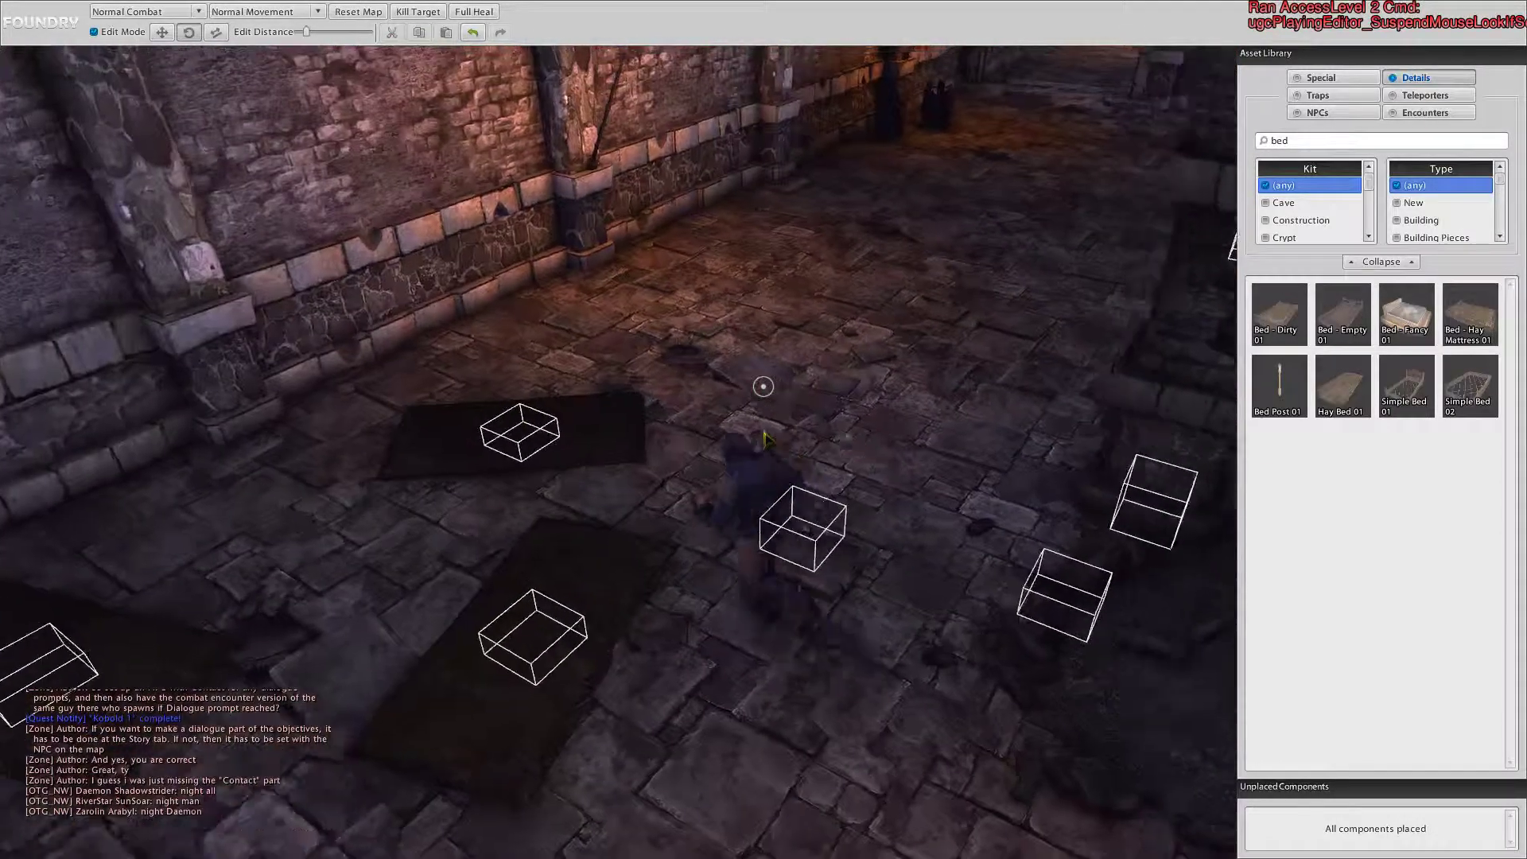
key("s")
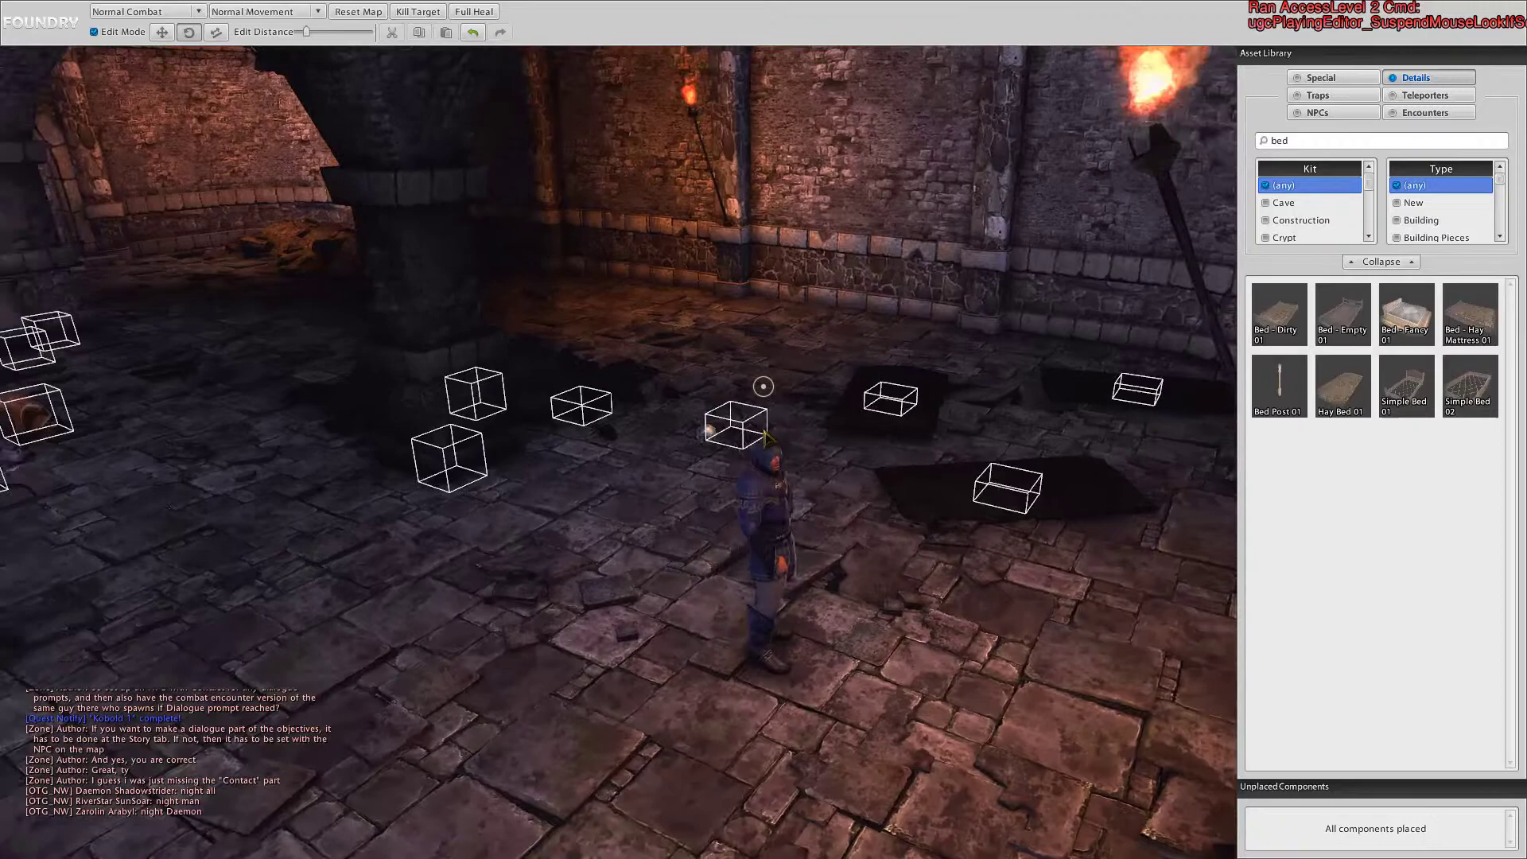
Step: Search the details library for "rubb" and place a tall Dungeon Rubble Pile in the torchlit passage between the stone arches
key("w")
key("w")
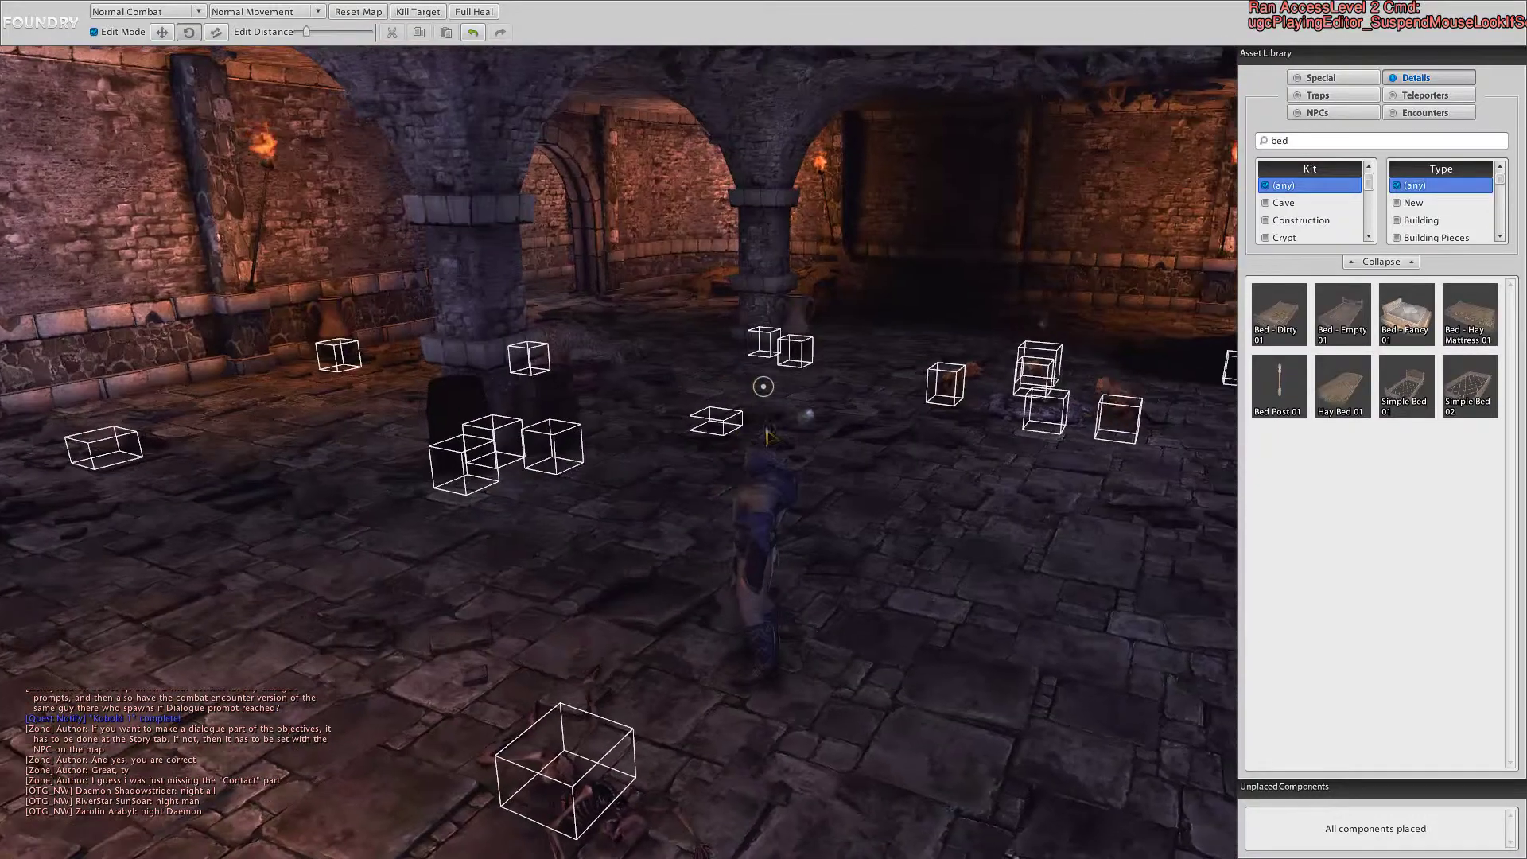
key("w")
key("w")
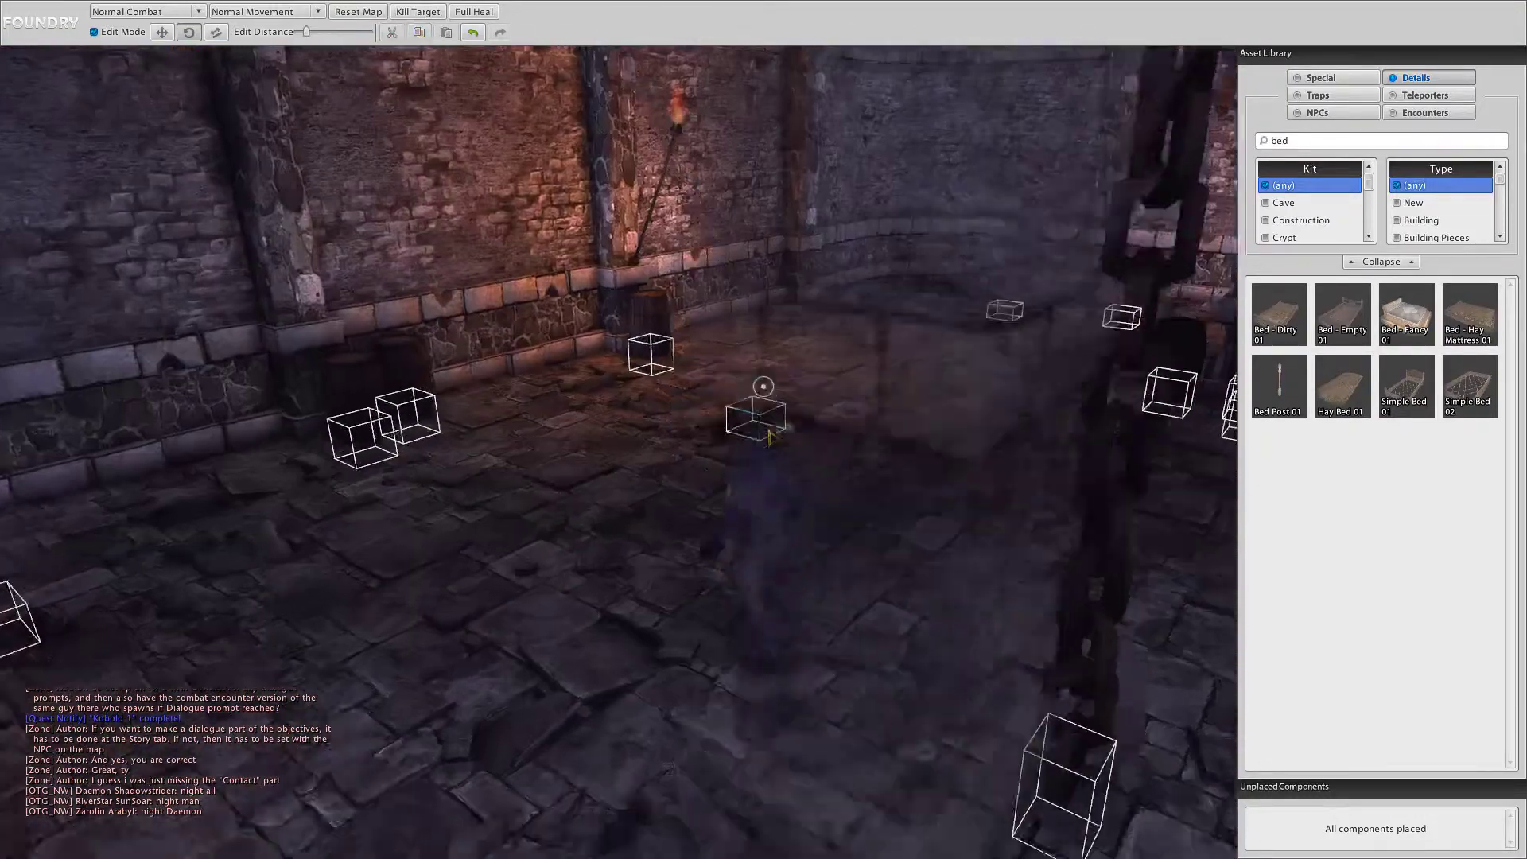
right_click_drag(769, 435, 766, 437)
key("w")
left_click_drag(1295, 141, 1201, 152)
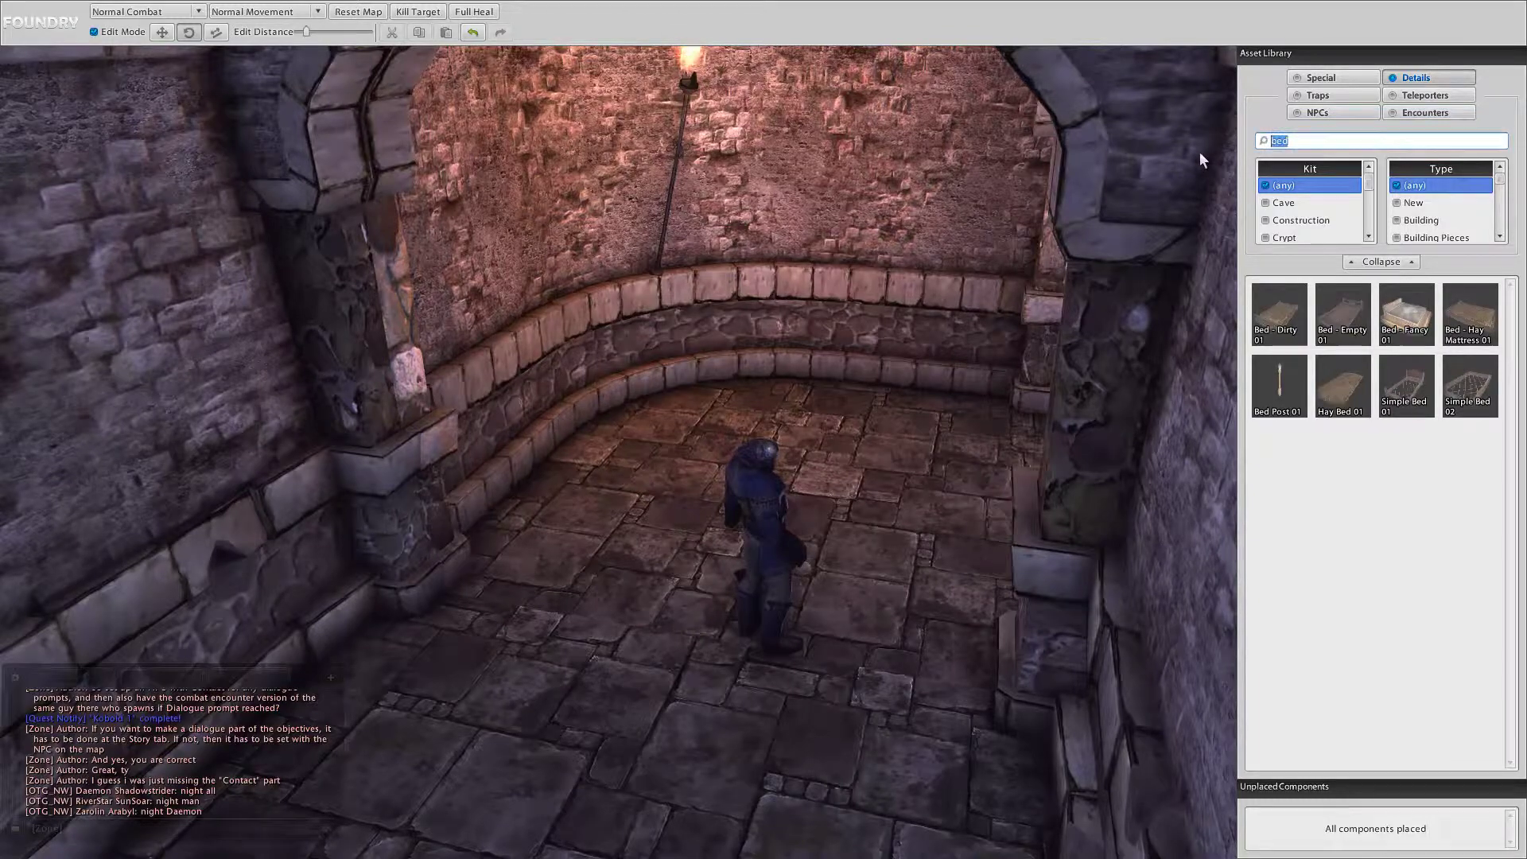
type("ru")
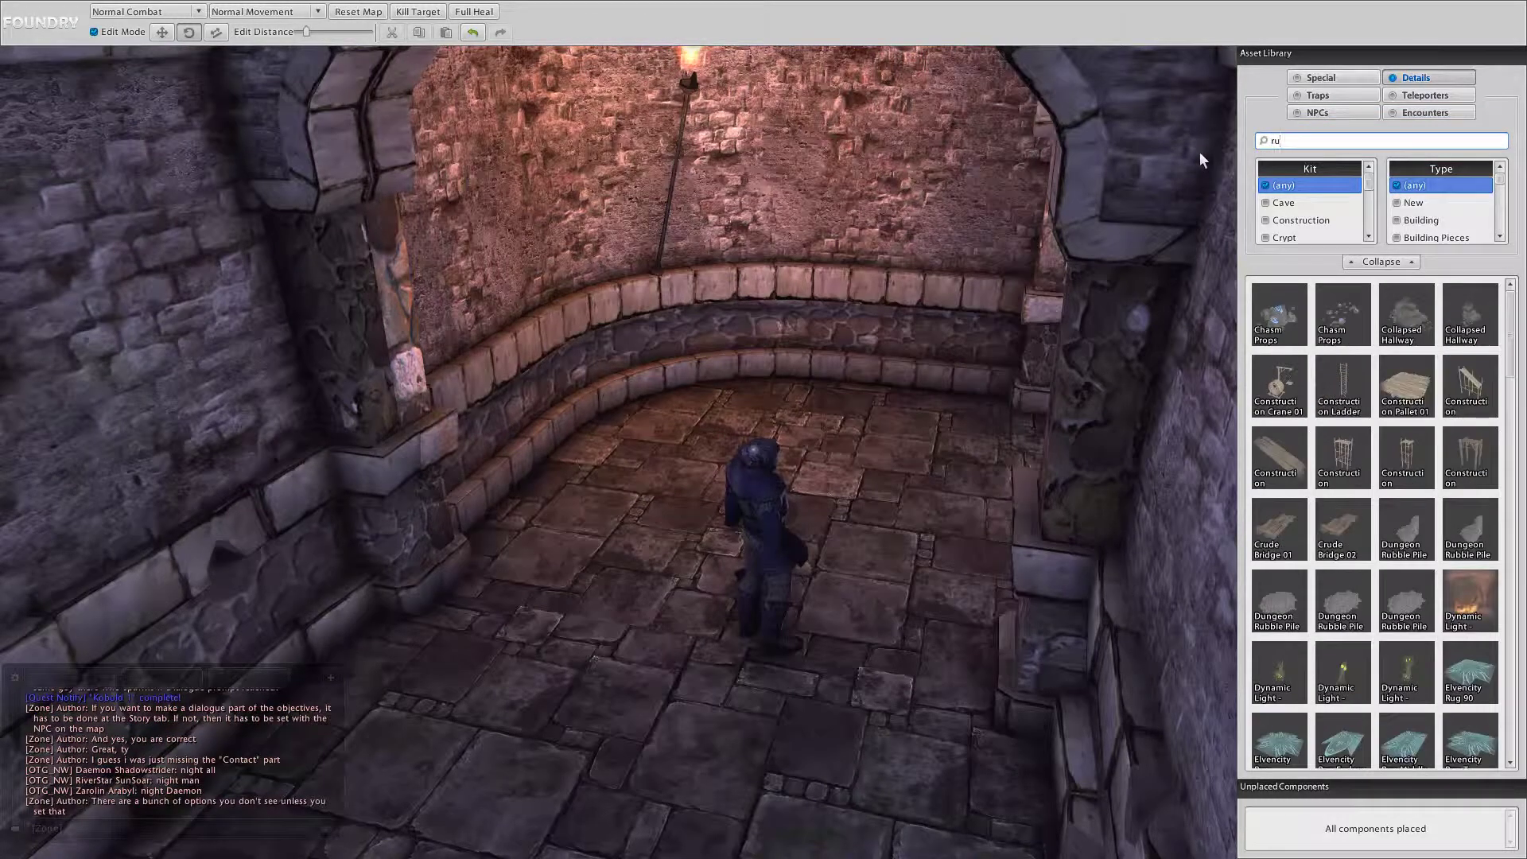
type("bb")
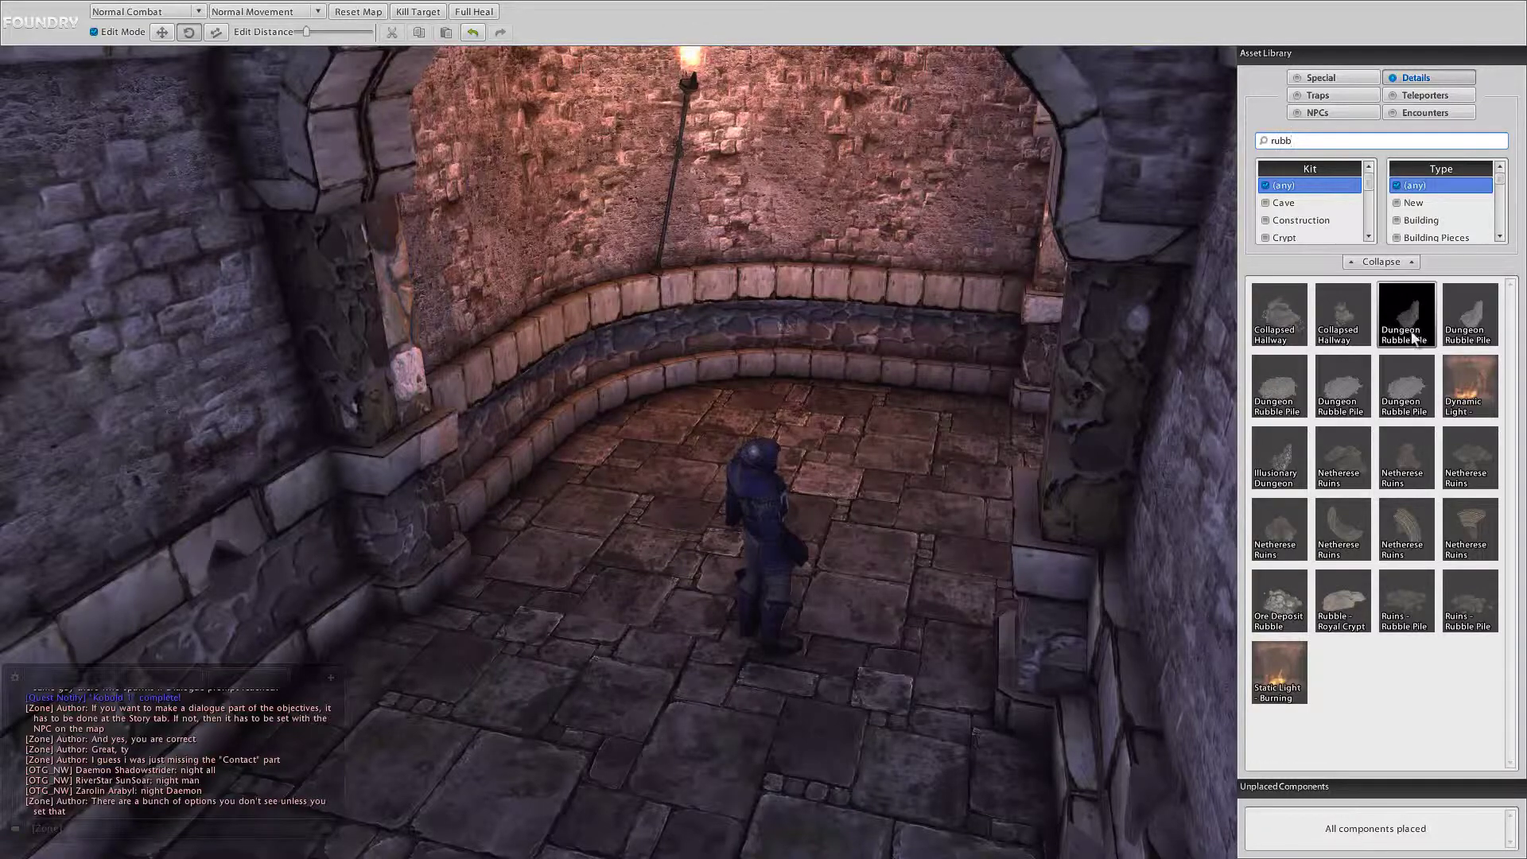
left_click_drag(1413, 323, 772, 440)
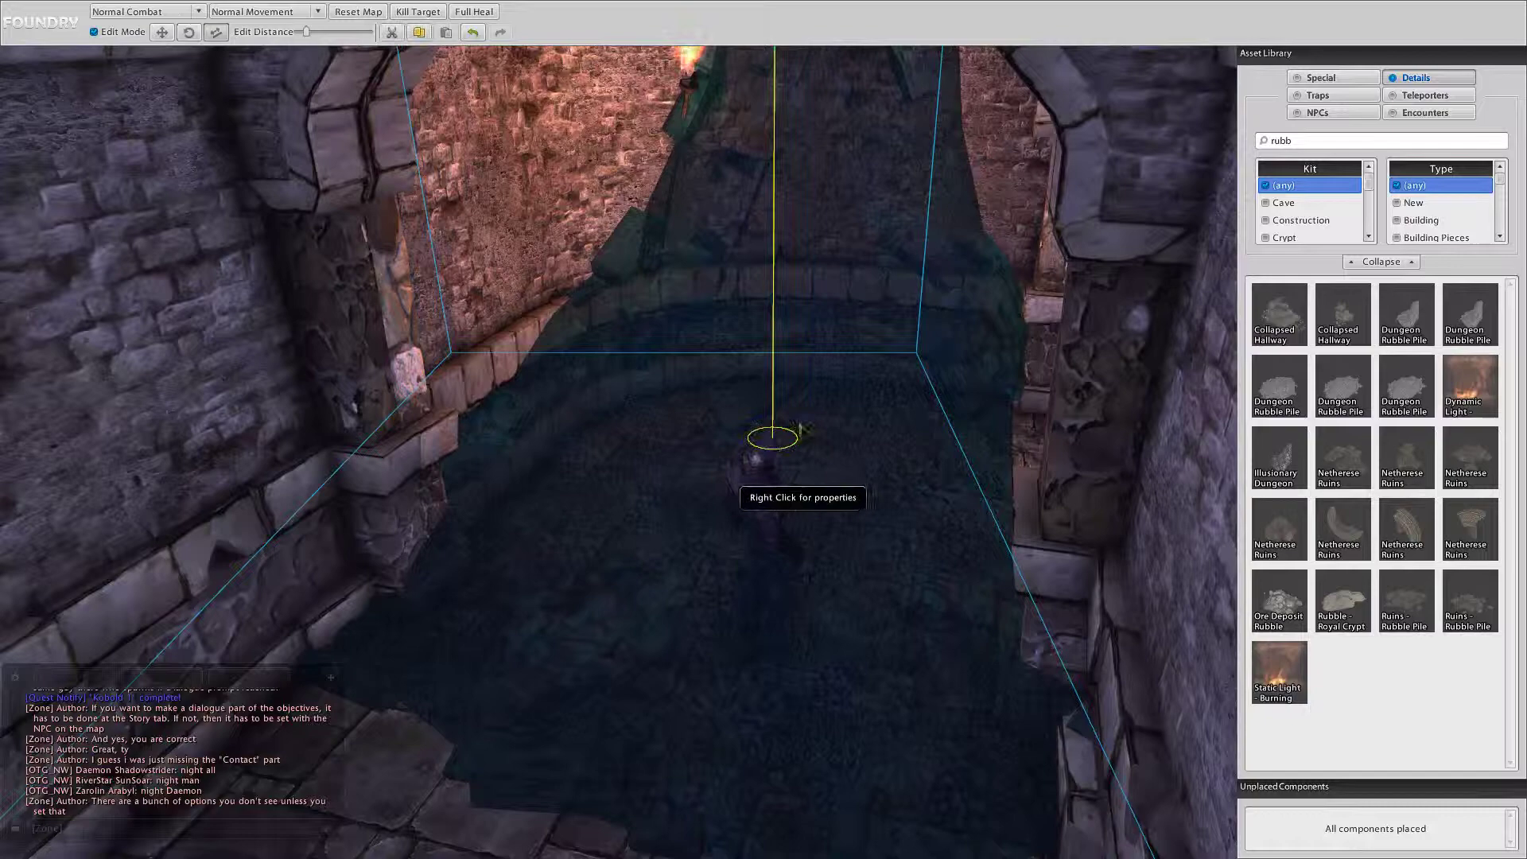
left_click(800, 426)
Step: Move the tall rubble pile across the passage against the torchlit curved wall and undo the last change
key("s")
key("1")
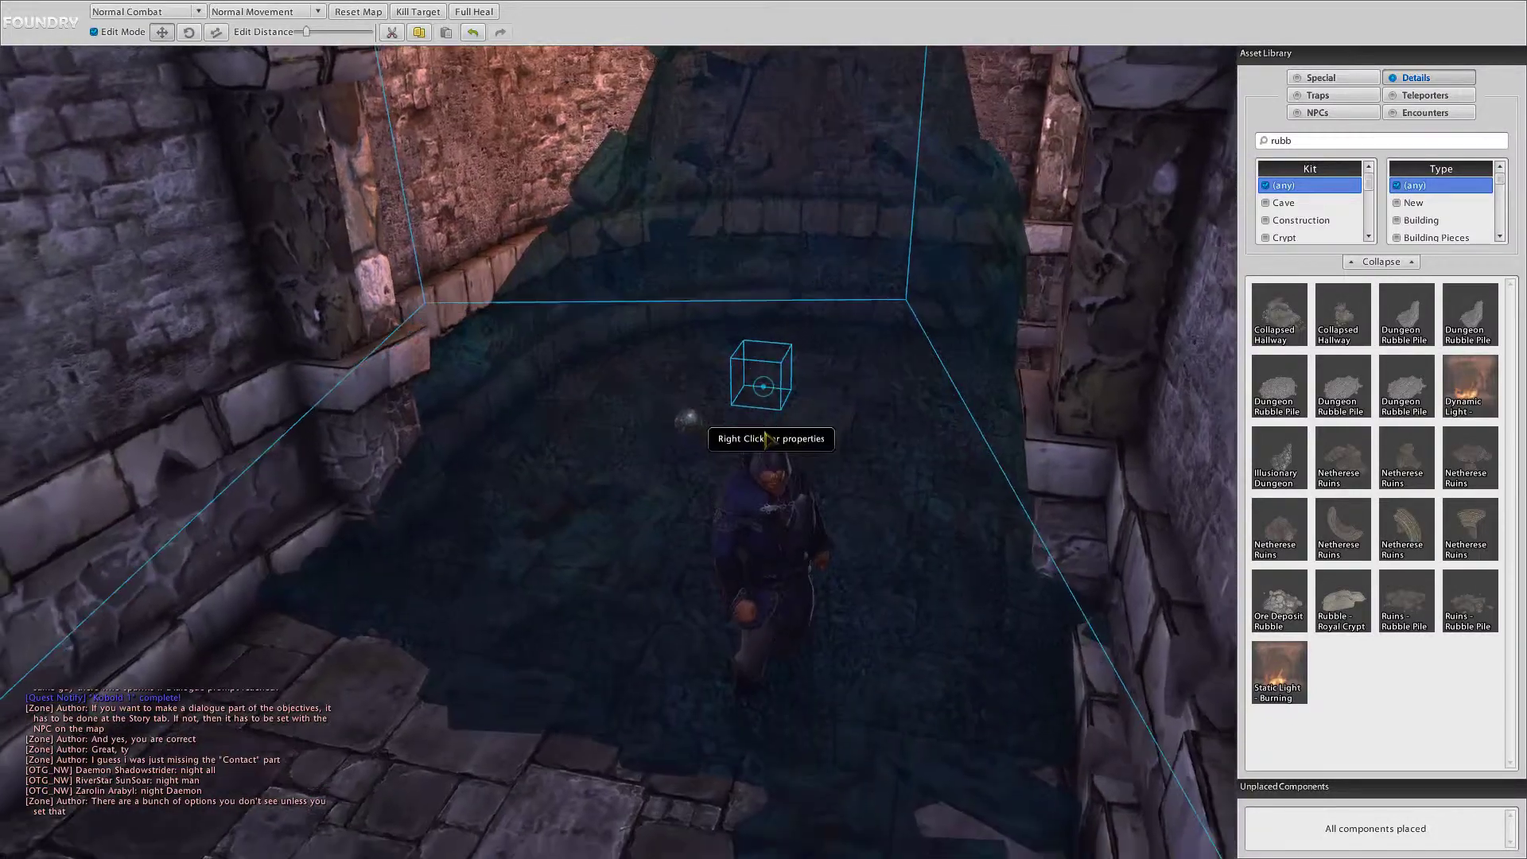
left_click(765, 436)
left_click_drag(746, 378, 856, 318)
key("ctrl+z")
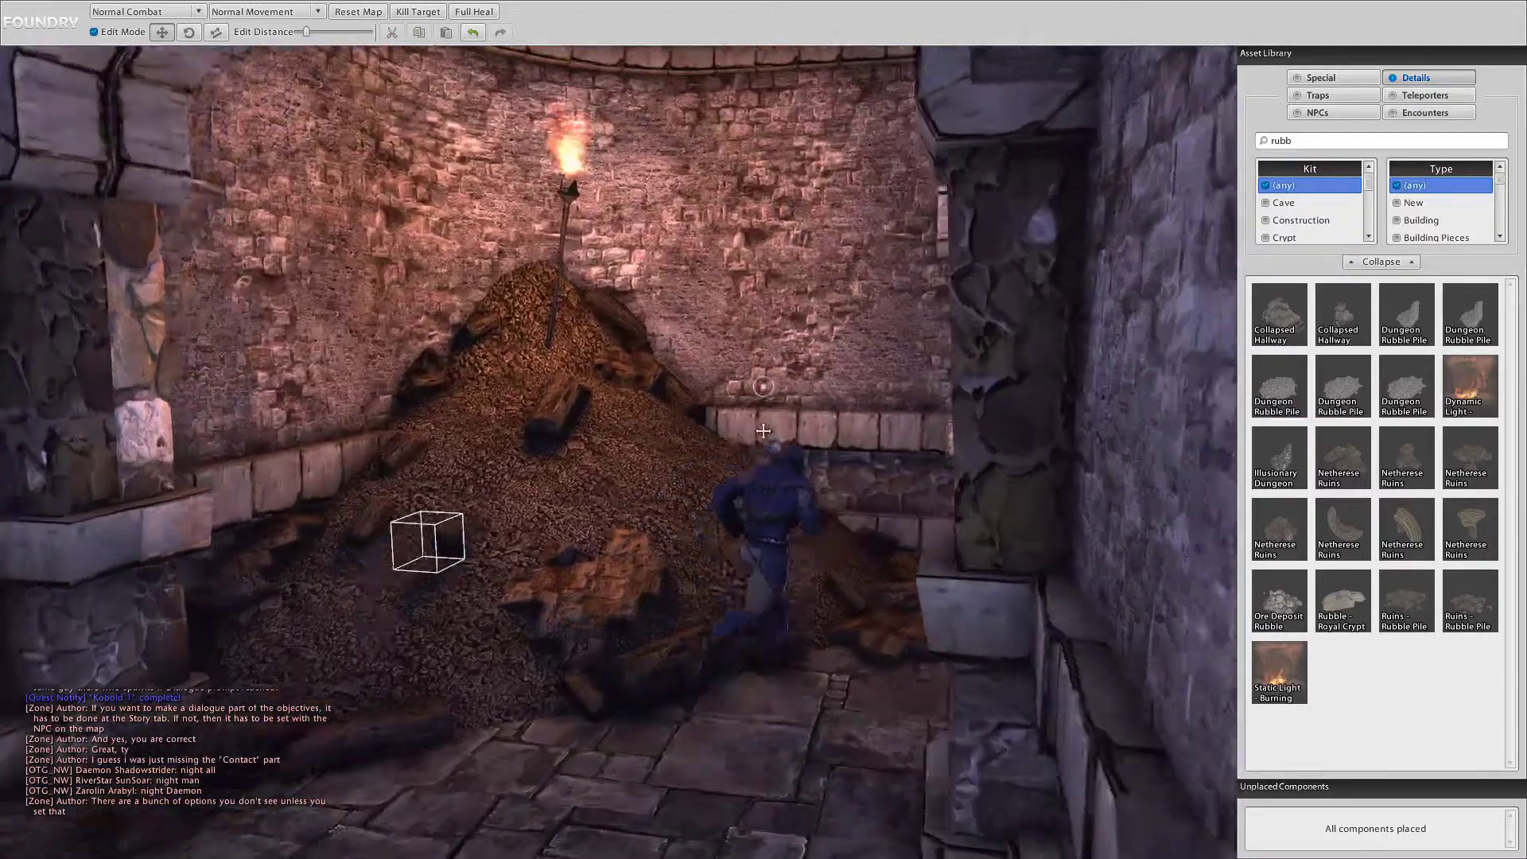
Step: Walk around the tall rubble pile and through the adjoining arches to examine how it fits and blocks the passage
key("w")
key("s")
key("a")
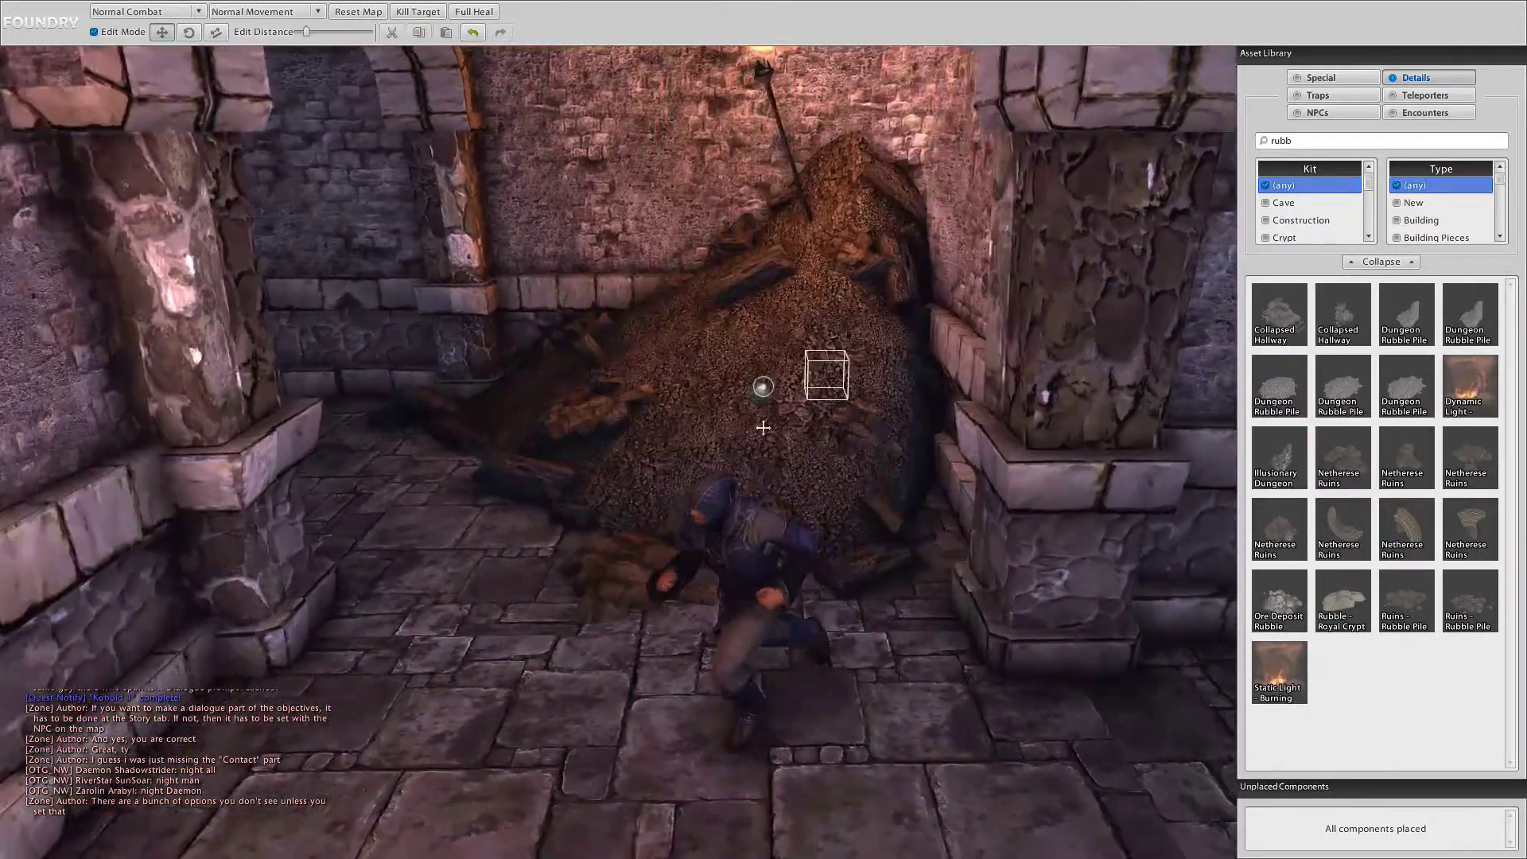
key("s")
key("w")
key("d")
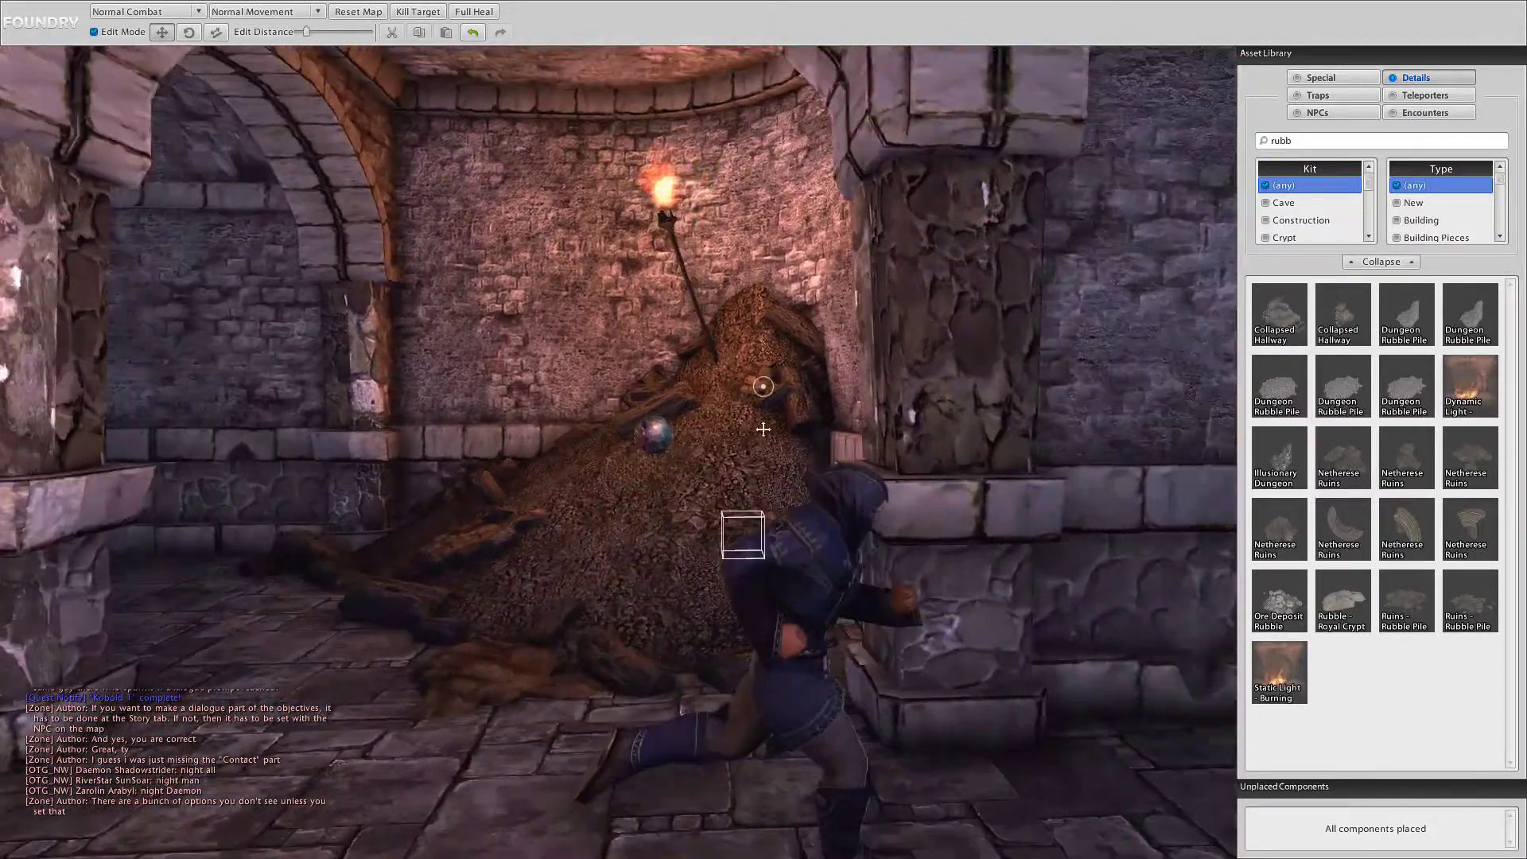
key("s")
key("w")
key("a")
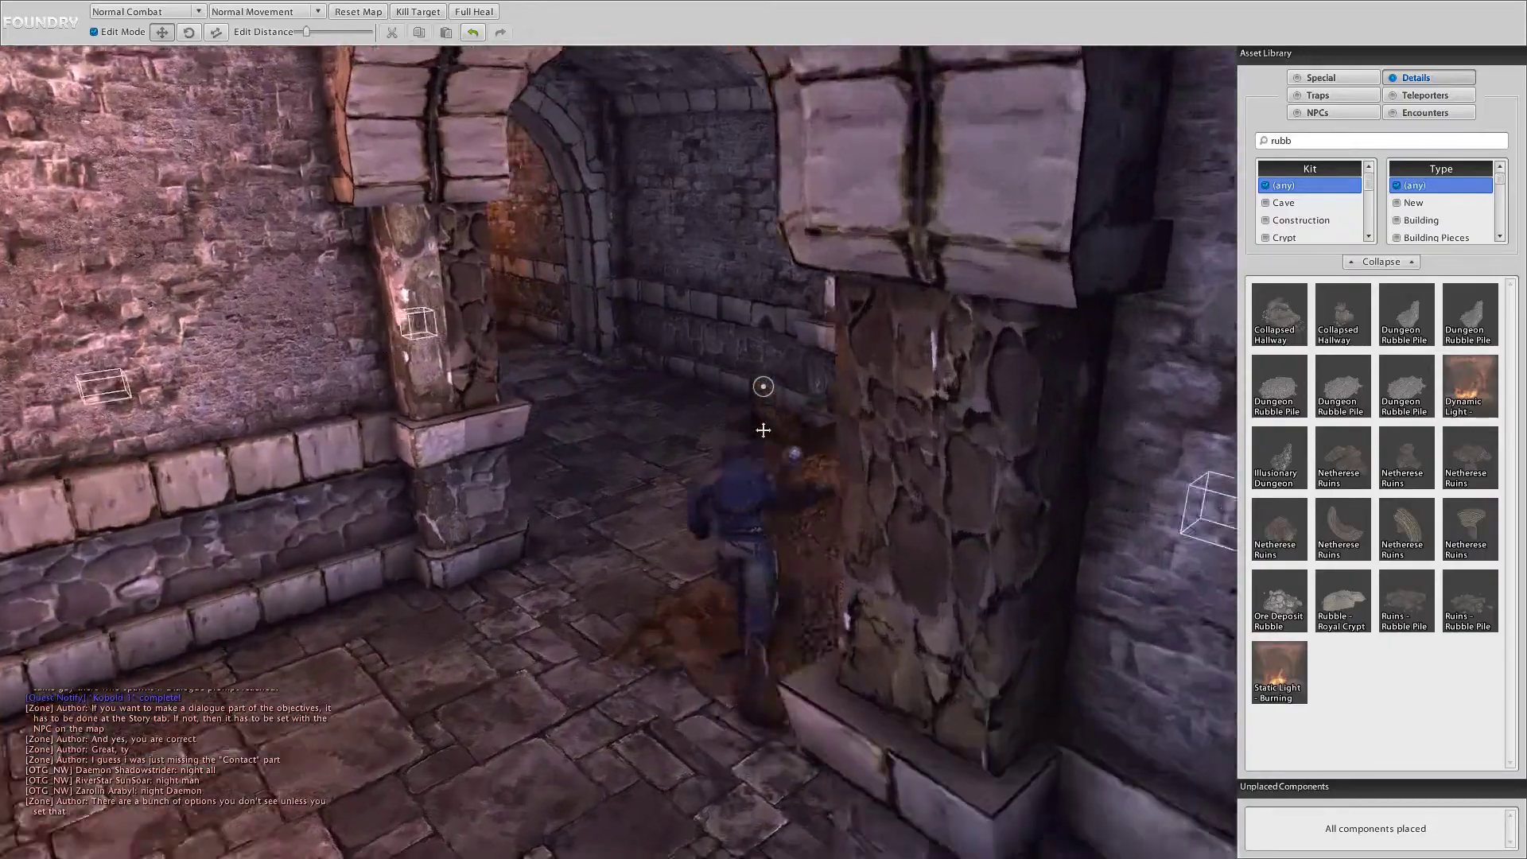
key("w")
key("s")
key("a")
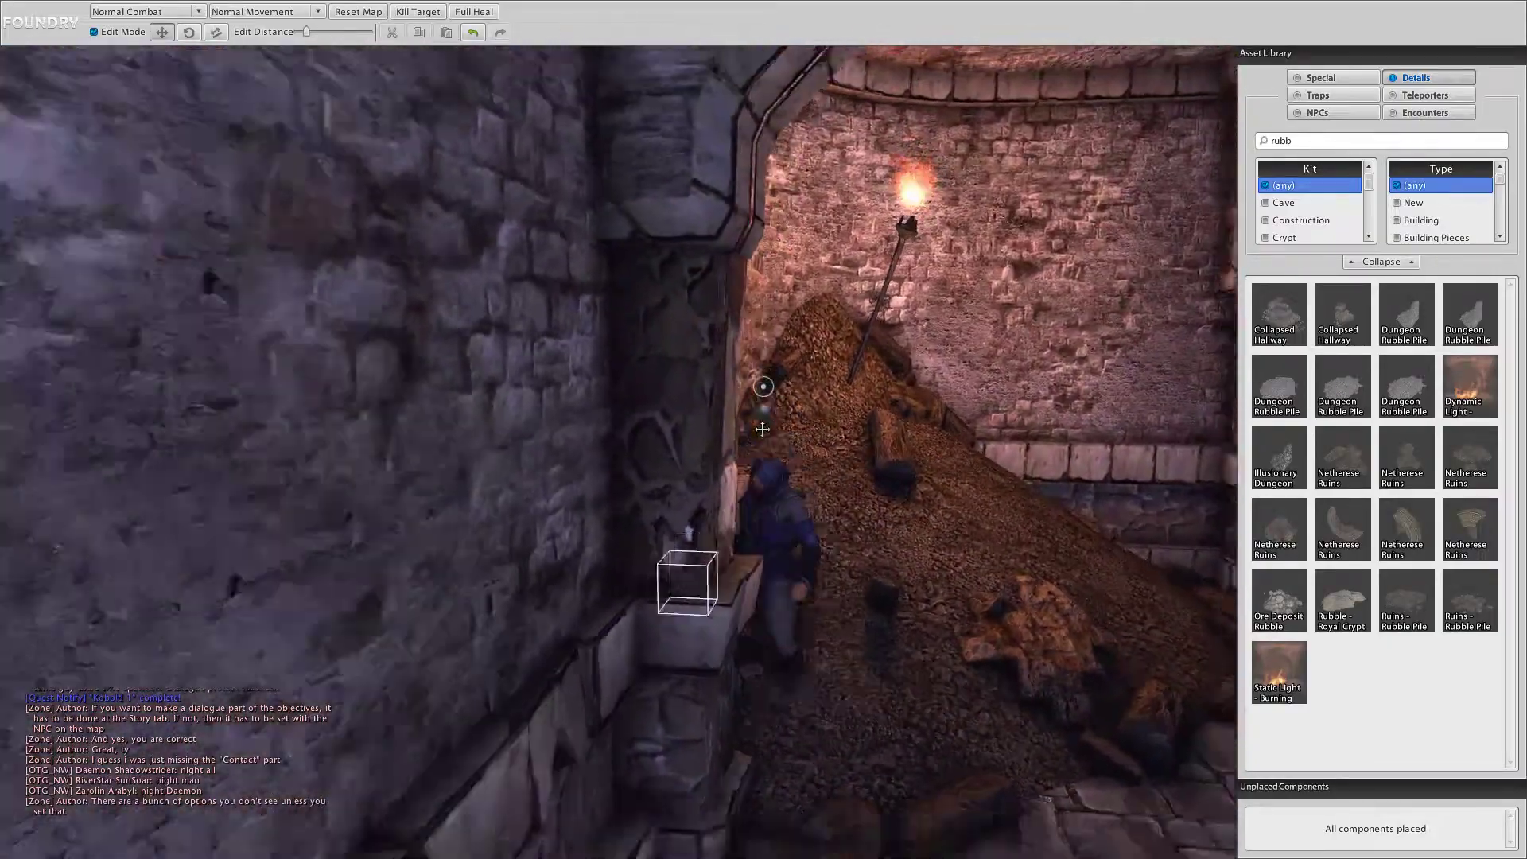
key("w")
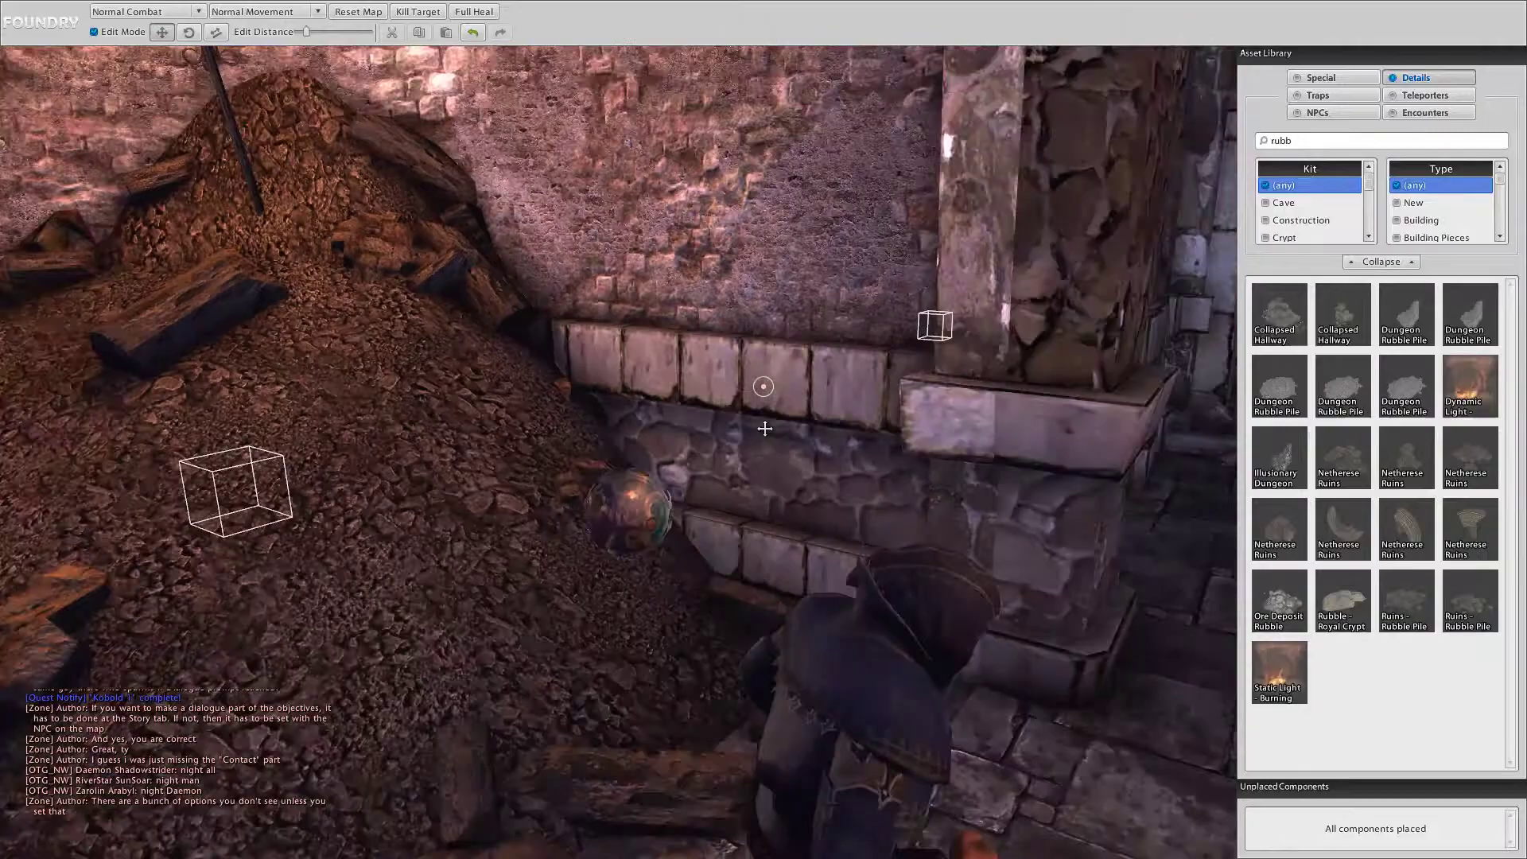
key("w")
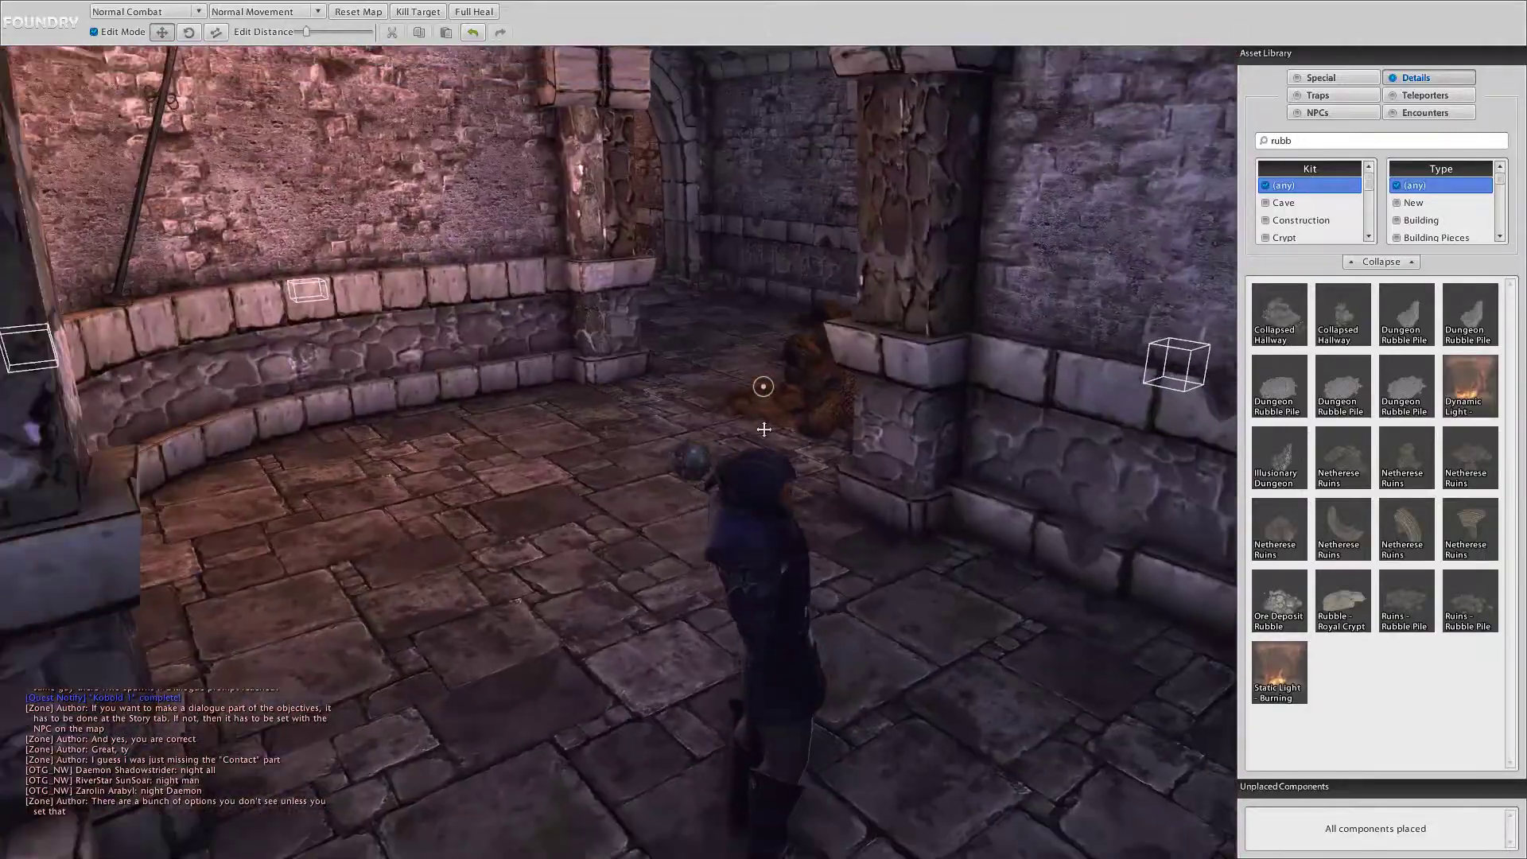
Step: Place a low Dungeon Rubble Pile from the search results on the floor by the curved wall and arches
key("w")
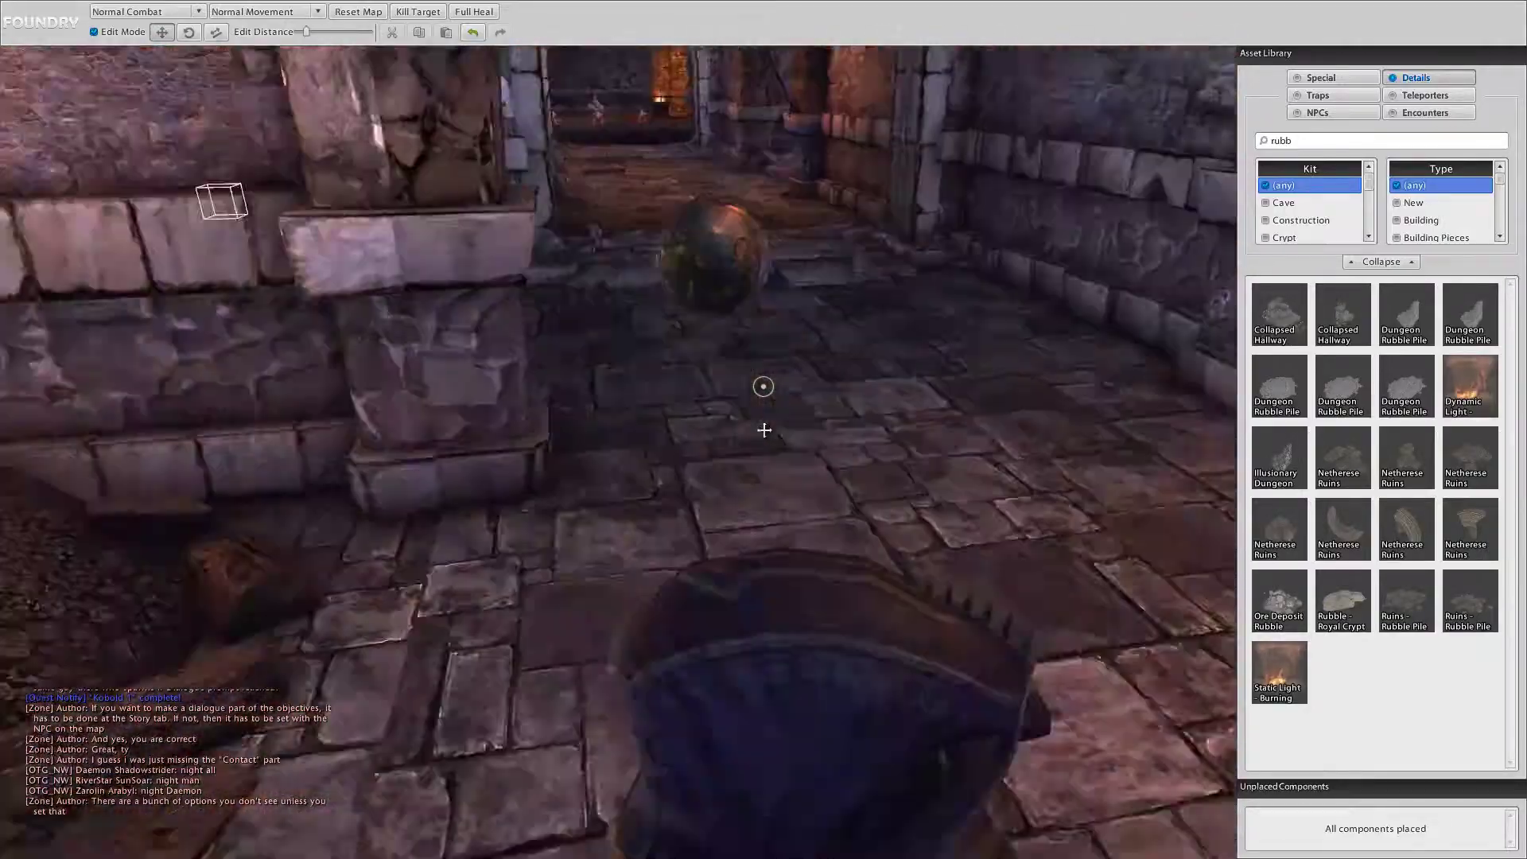
key("w")
scroll(765, 431, "down", 4)
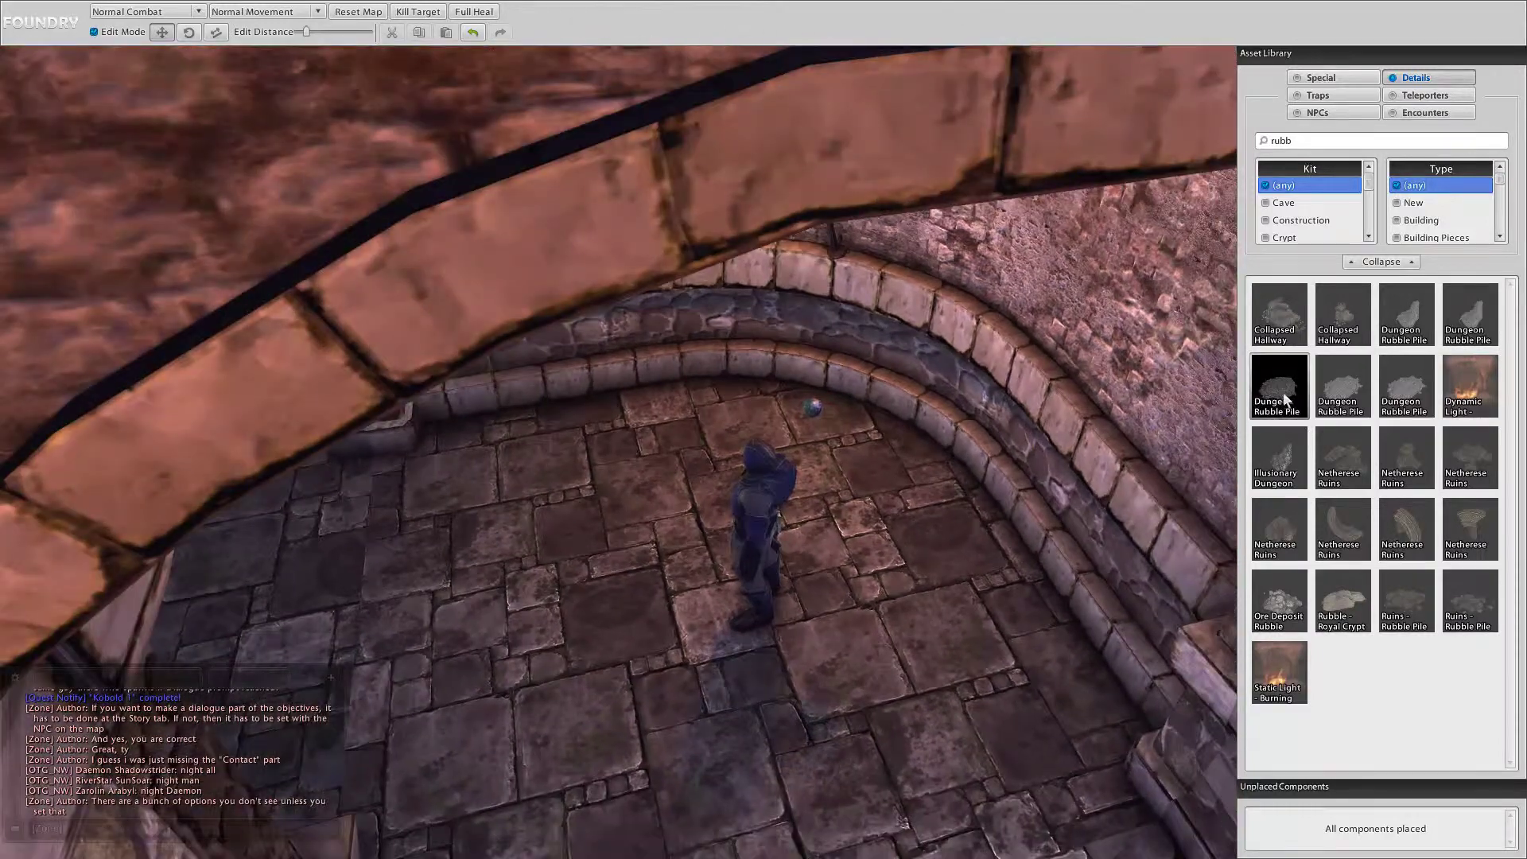
left_click_drag(1286, 400, 706, 375)
key("s")
key("w")
right_click_drag(761, 429, 825, 420)
key("w")
key("w")
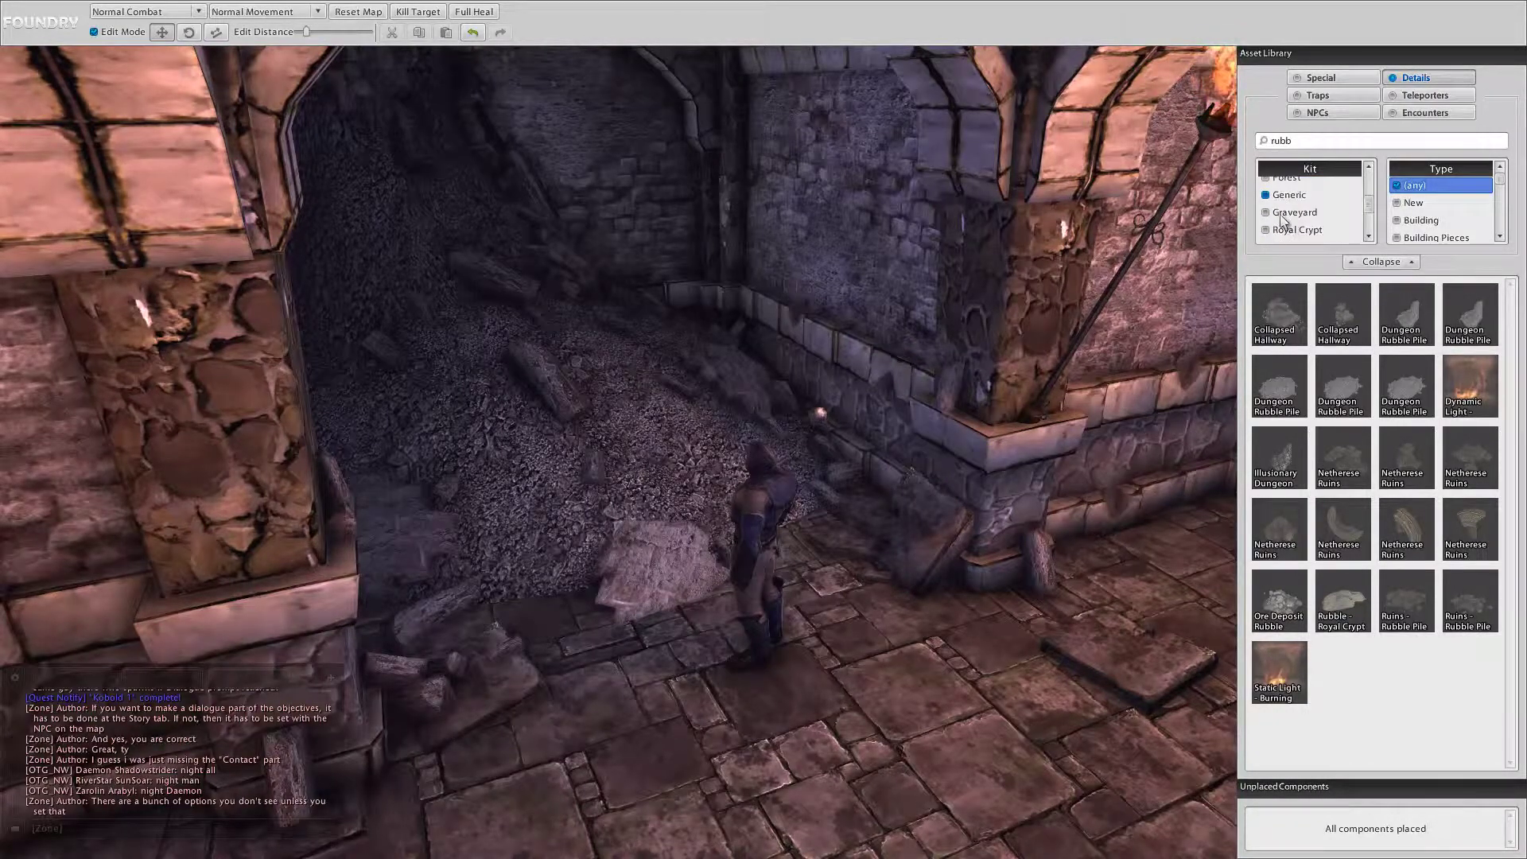
Step: Clear the search text and limit the details library to the Dungeon kit
key("BackSpace")
key("BackSpace")
key("BackSpace")
key("BackSpace")
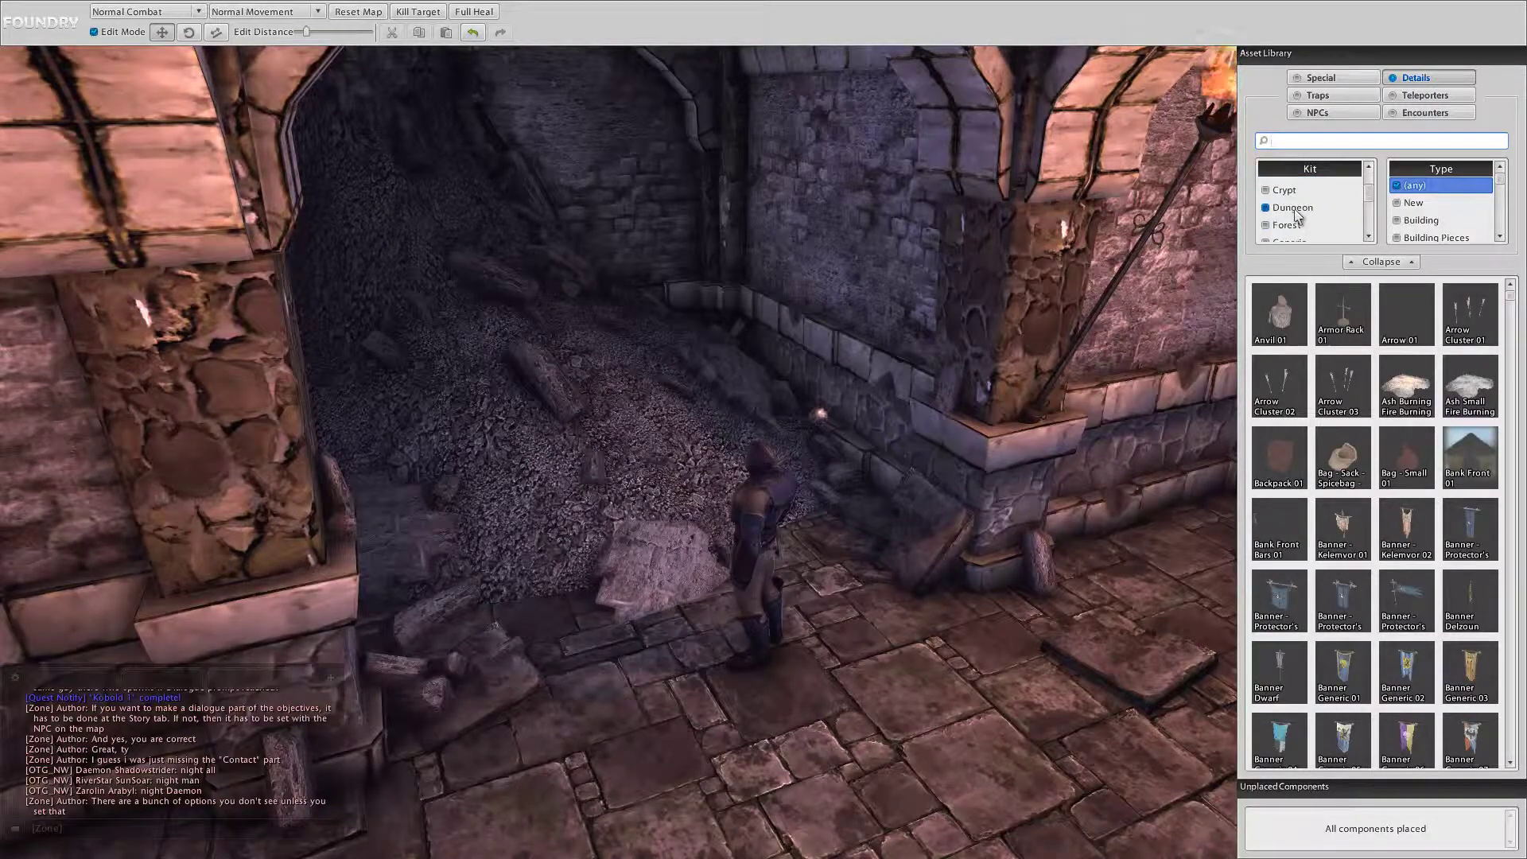
left_click(1293, 207)
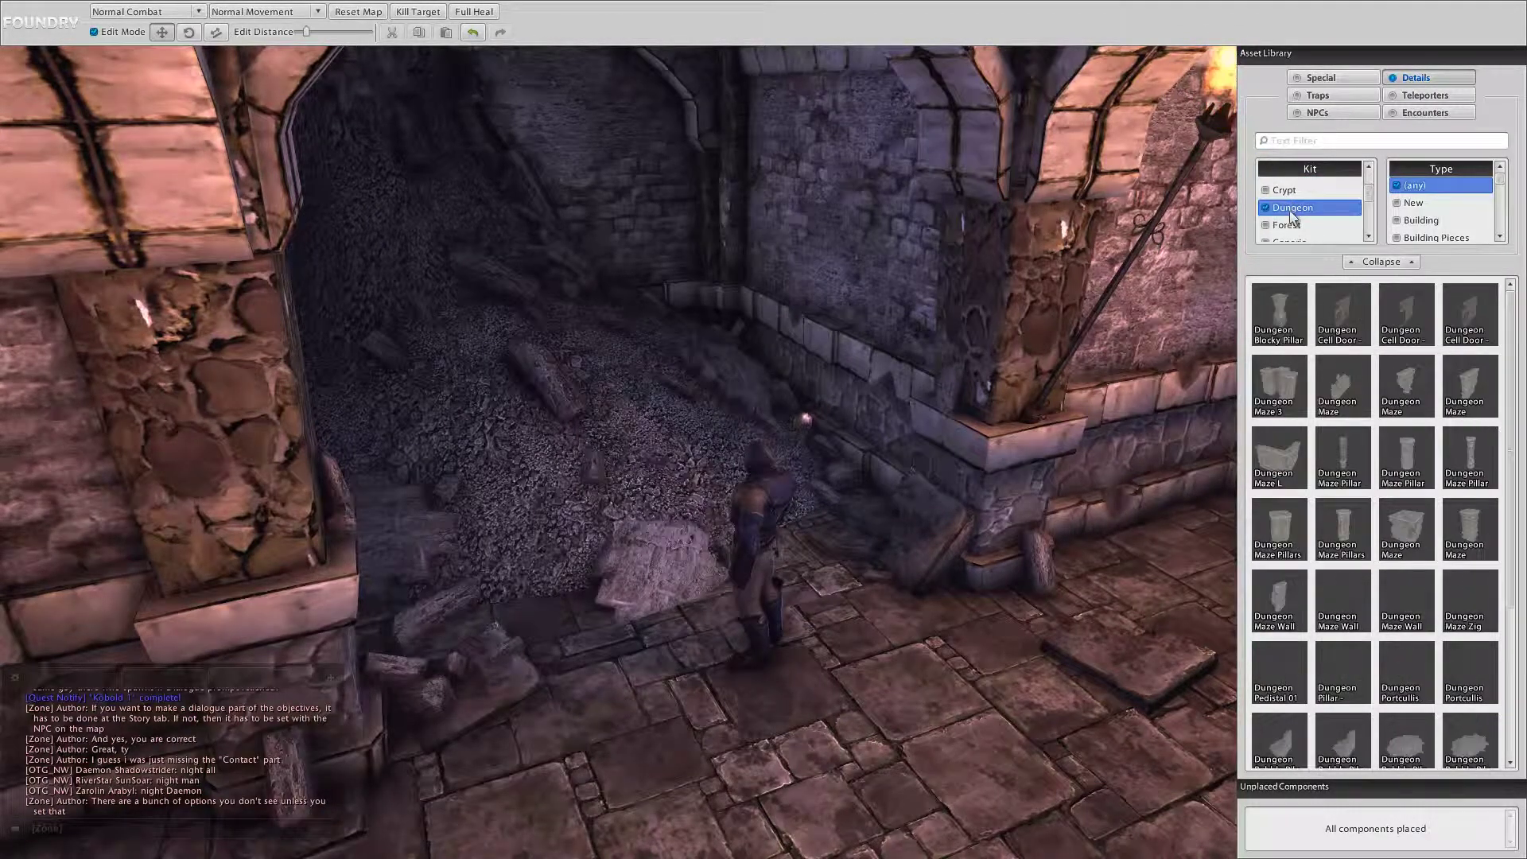
left_click(1452, 221)
left_click(1437, 238)
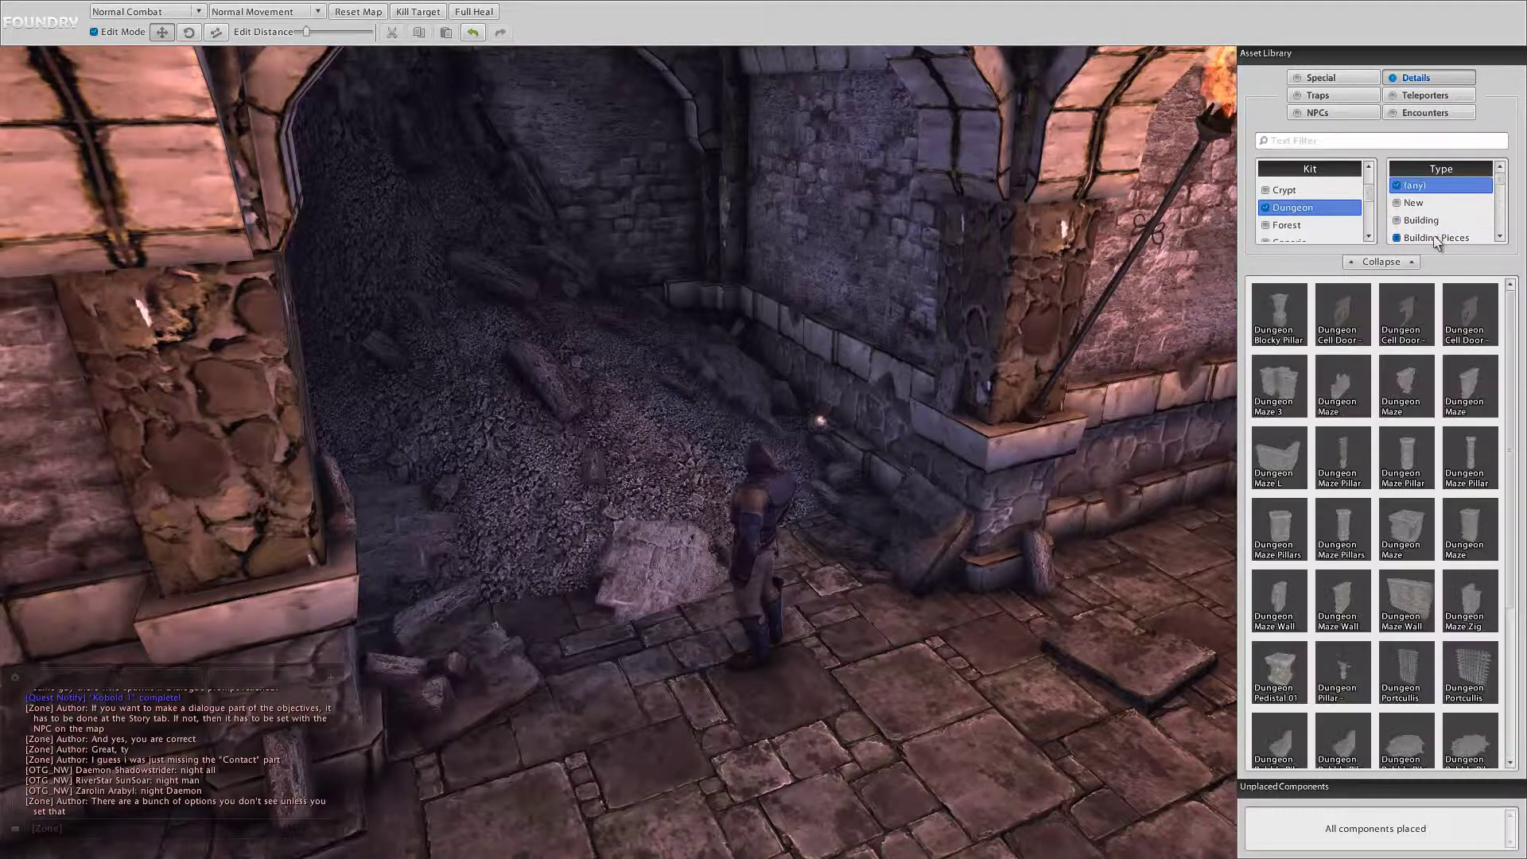
left_click(1437, 238)
left_click(1437, 238)
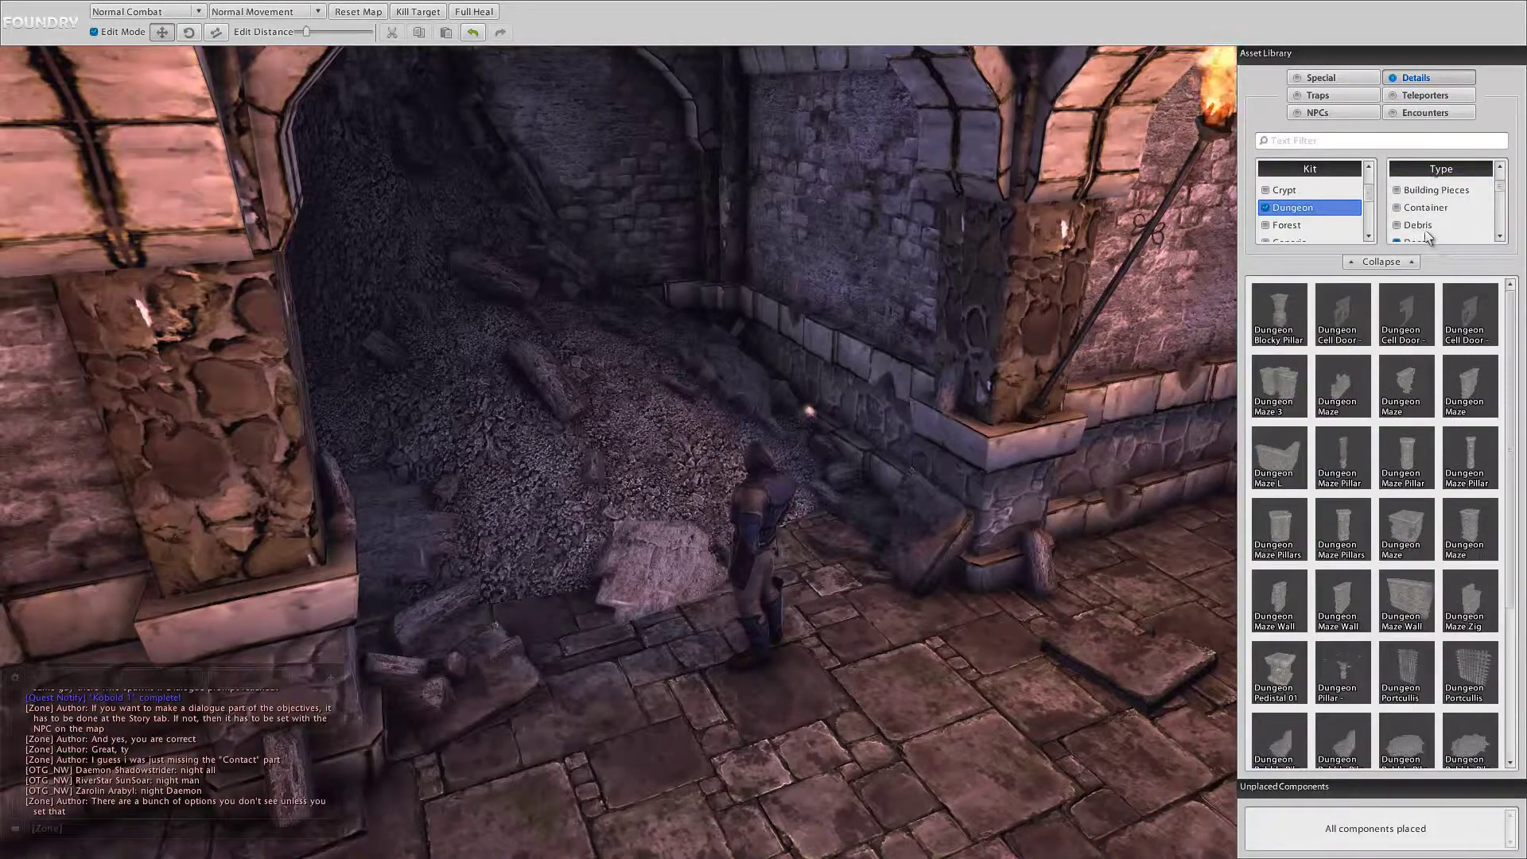
left_click(1419, 226)
left_click(1405, 232)
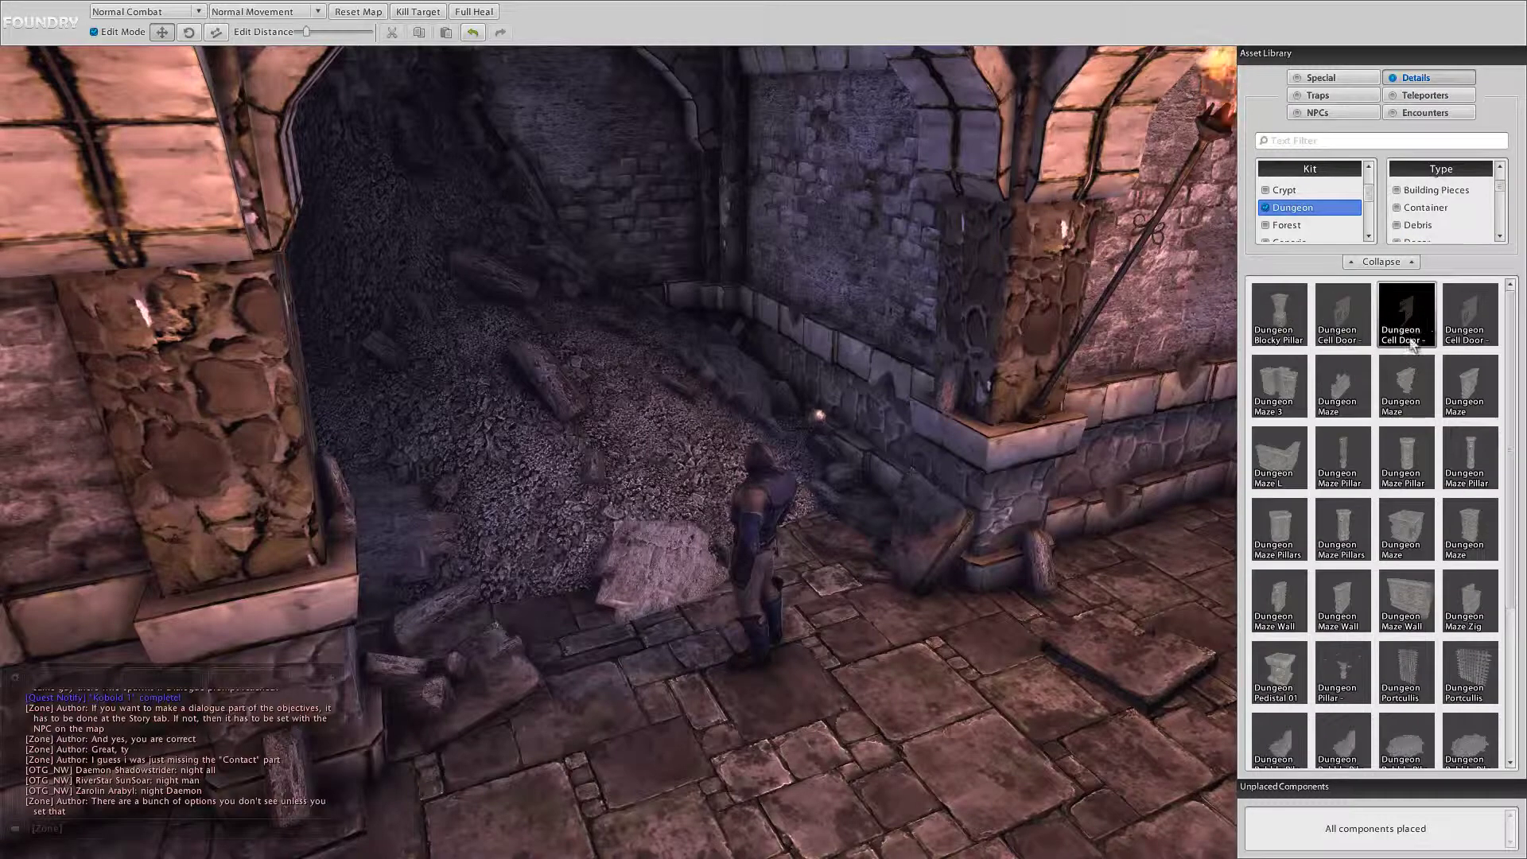
Step: Preview the Dungeon Maze pillars and place a Dungeon Maze Pillar Round Small 01 in front of the rubble in the archway
left_click(1352, 466)
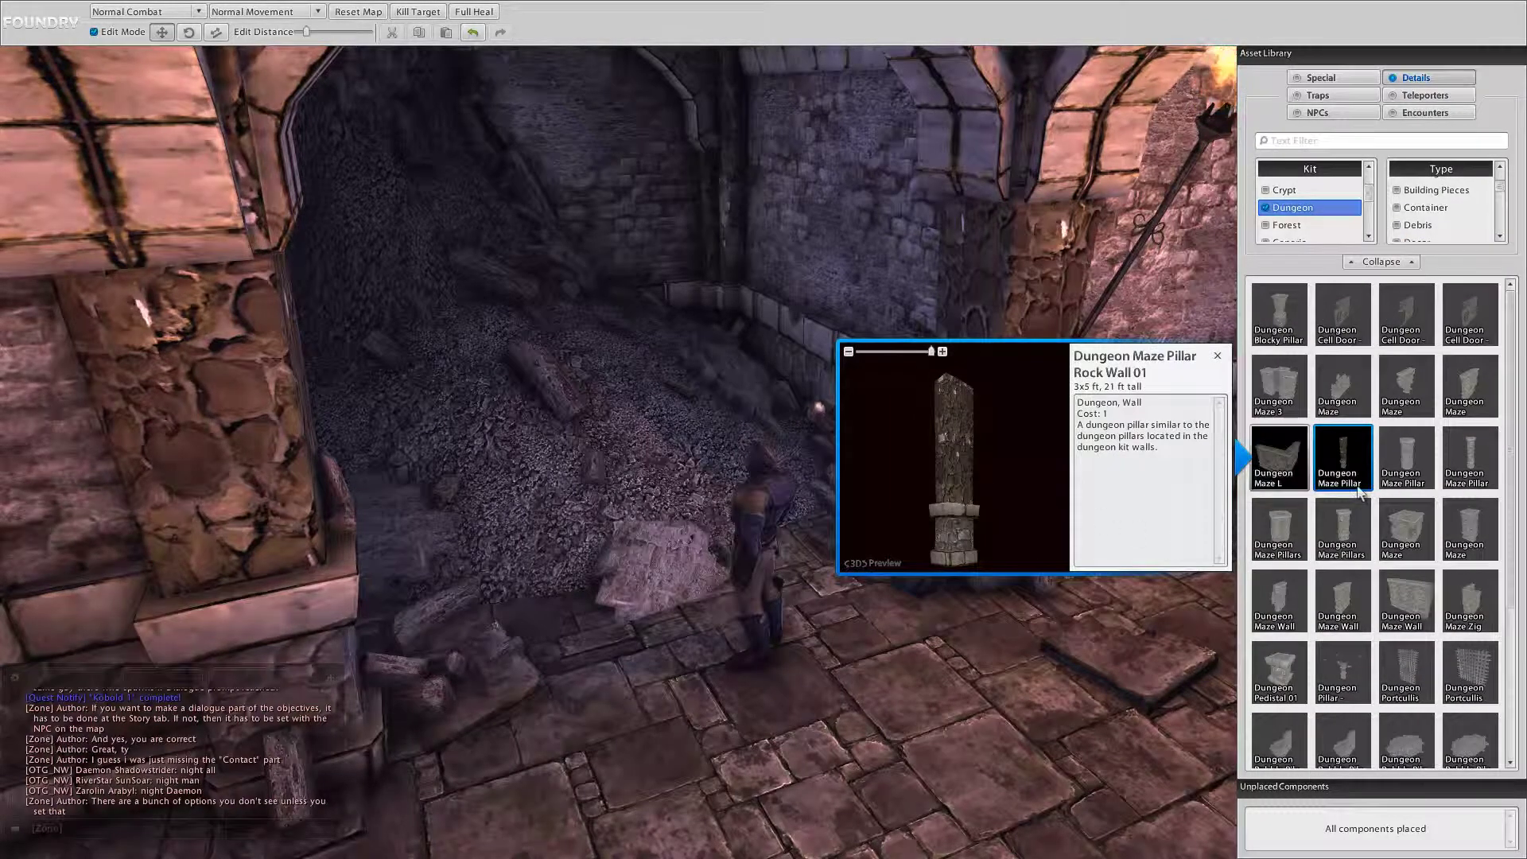
left_click(1470, 458)
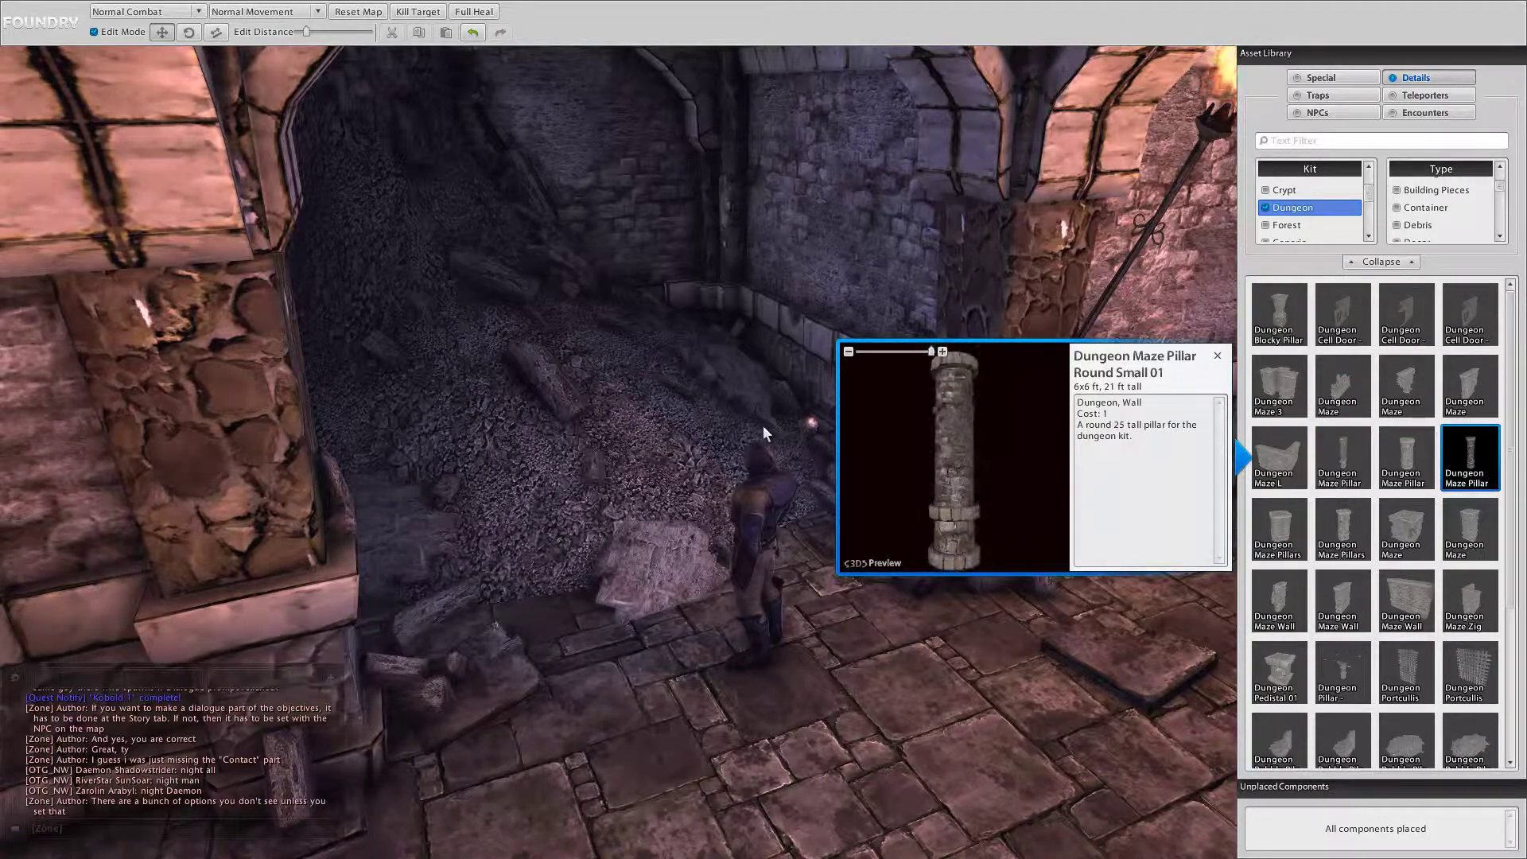
left_click_drag(1447, 477, 553, 590)
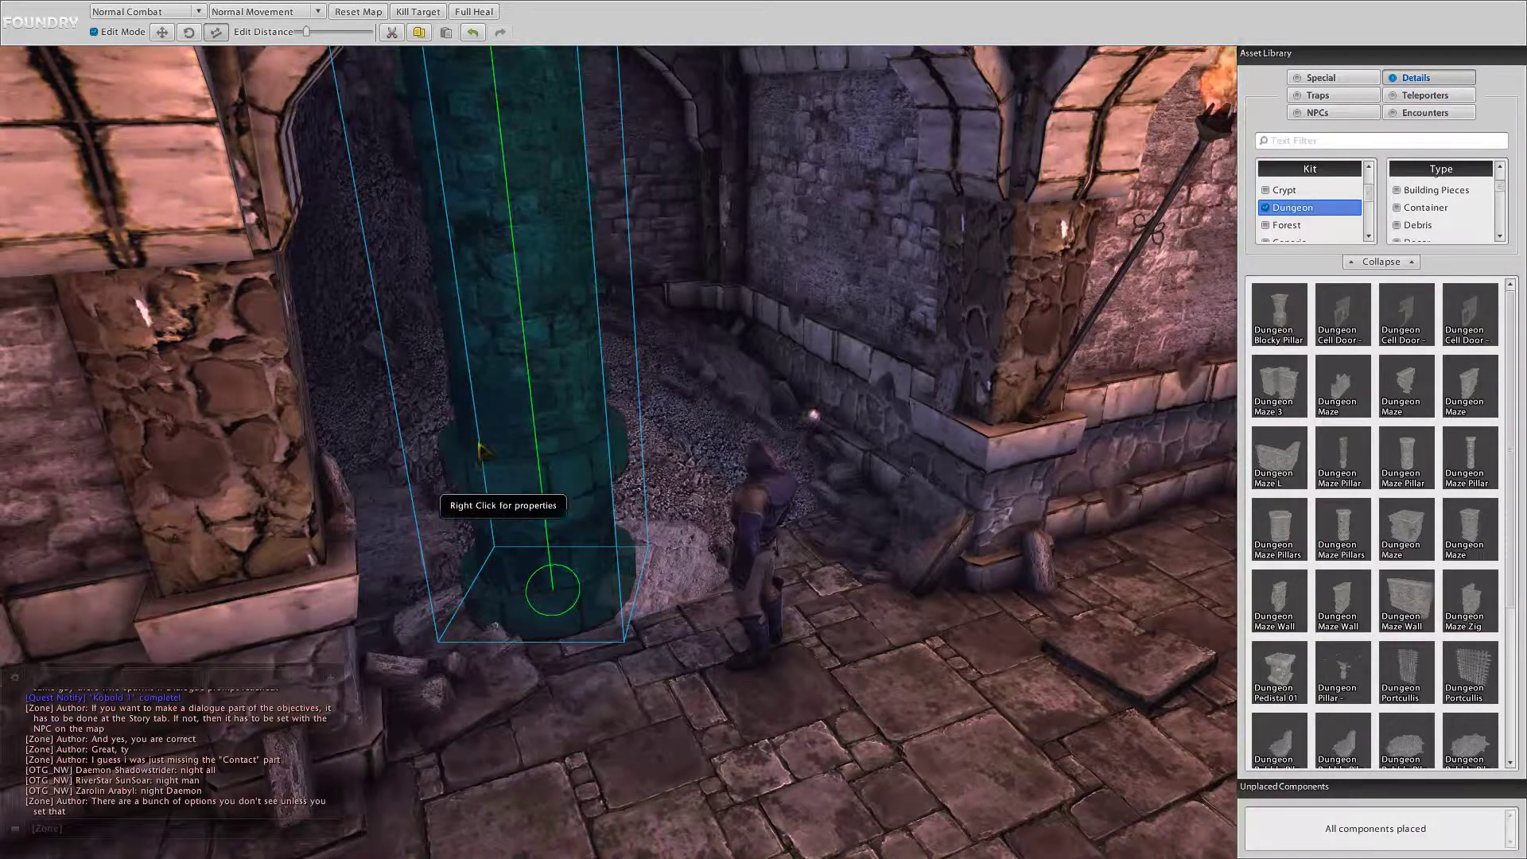
key("alt")
key("w")
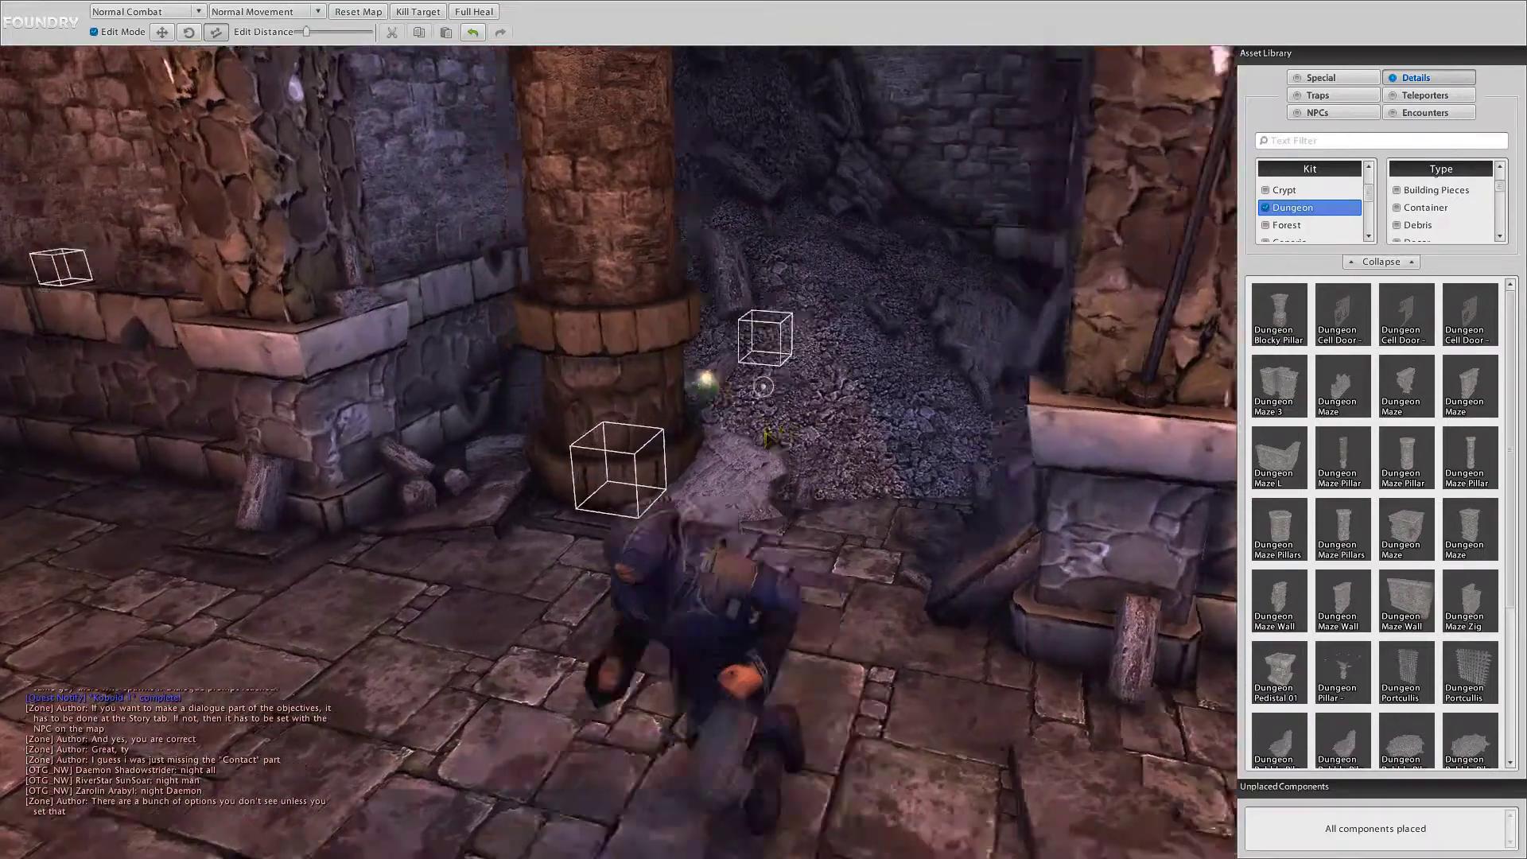
key("s")
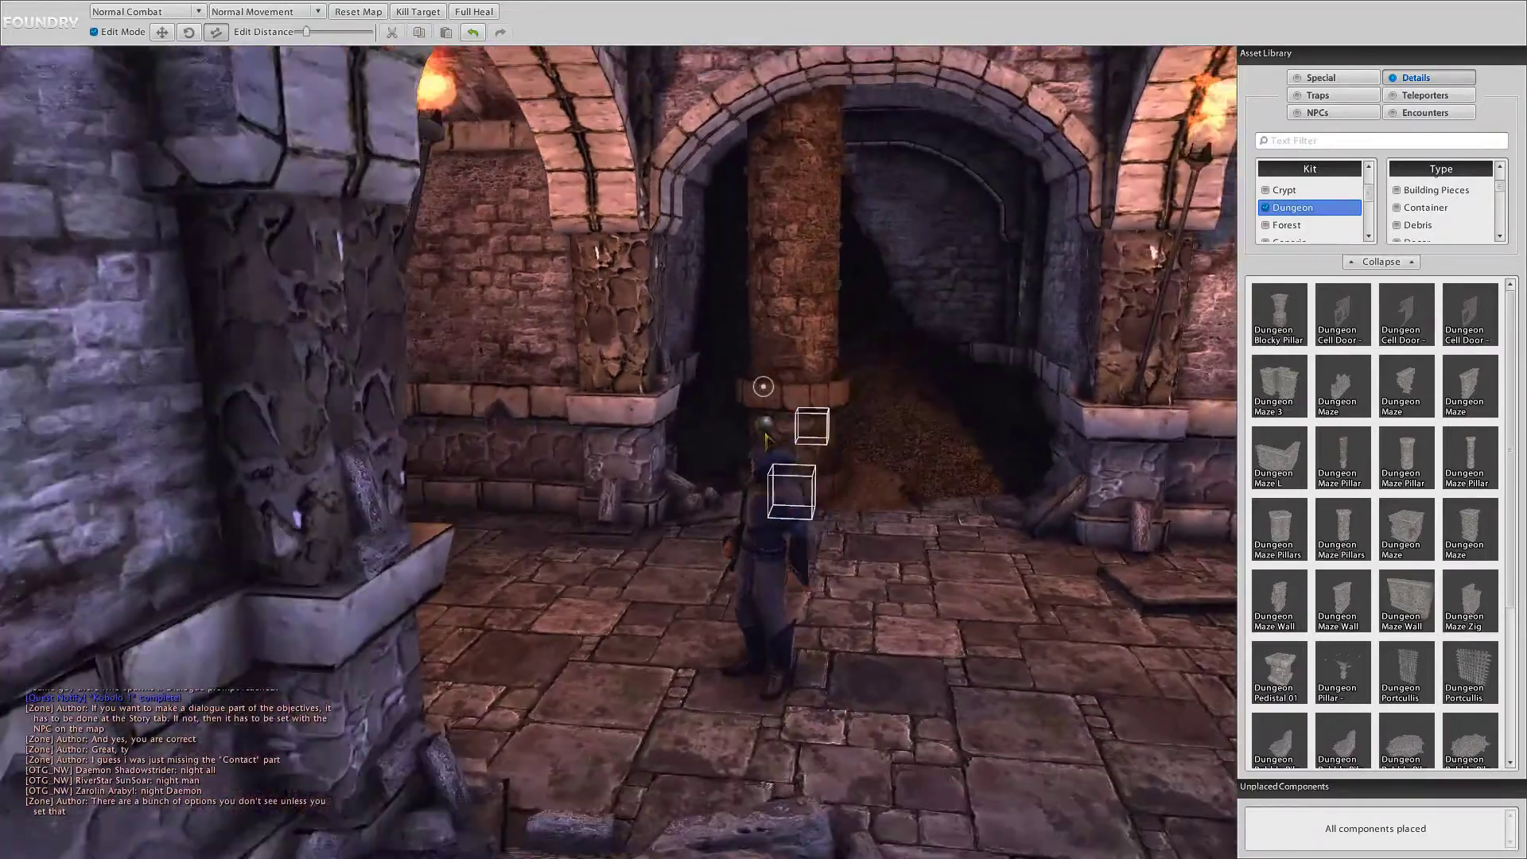
Step: Tilt the round pillar so it leans as if fallen beside the rubble in the archway
left_click(764, 387)
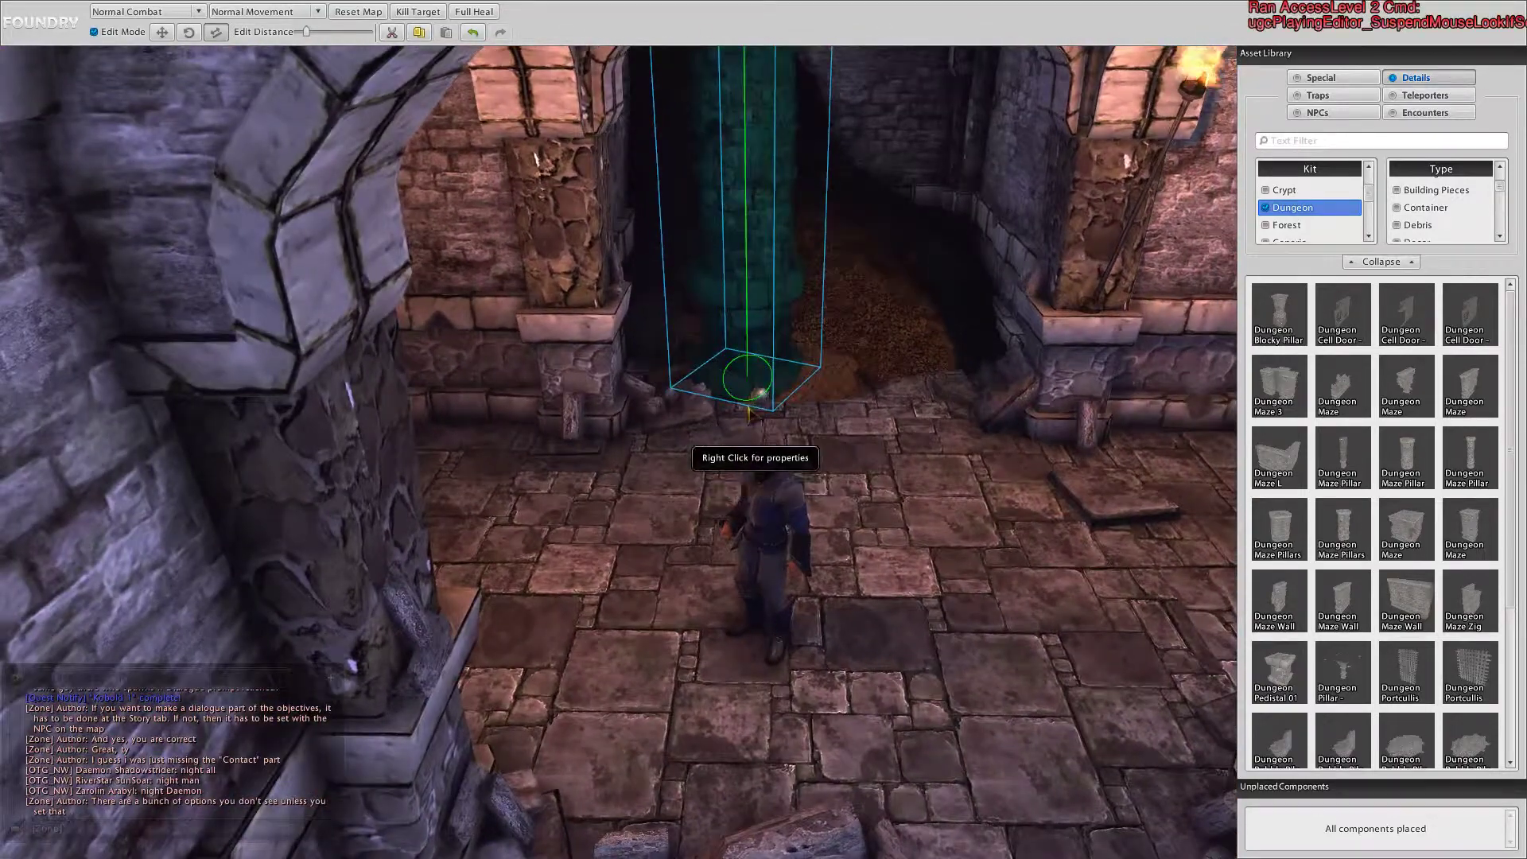
key("w")
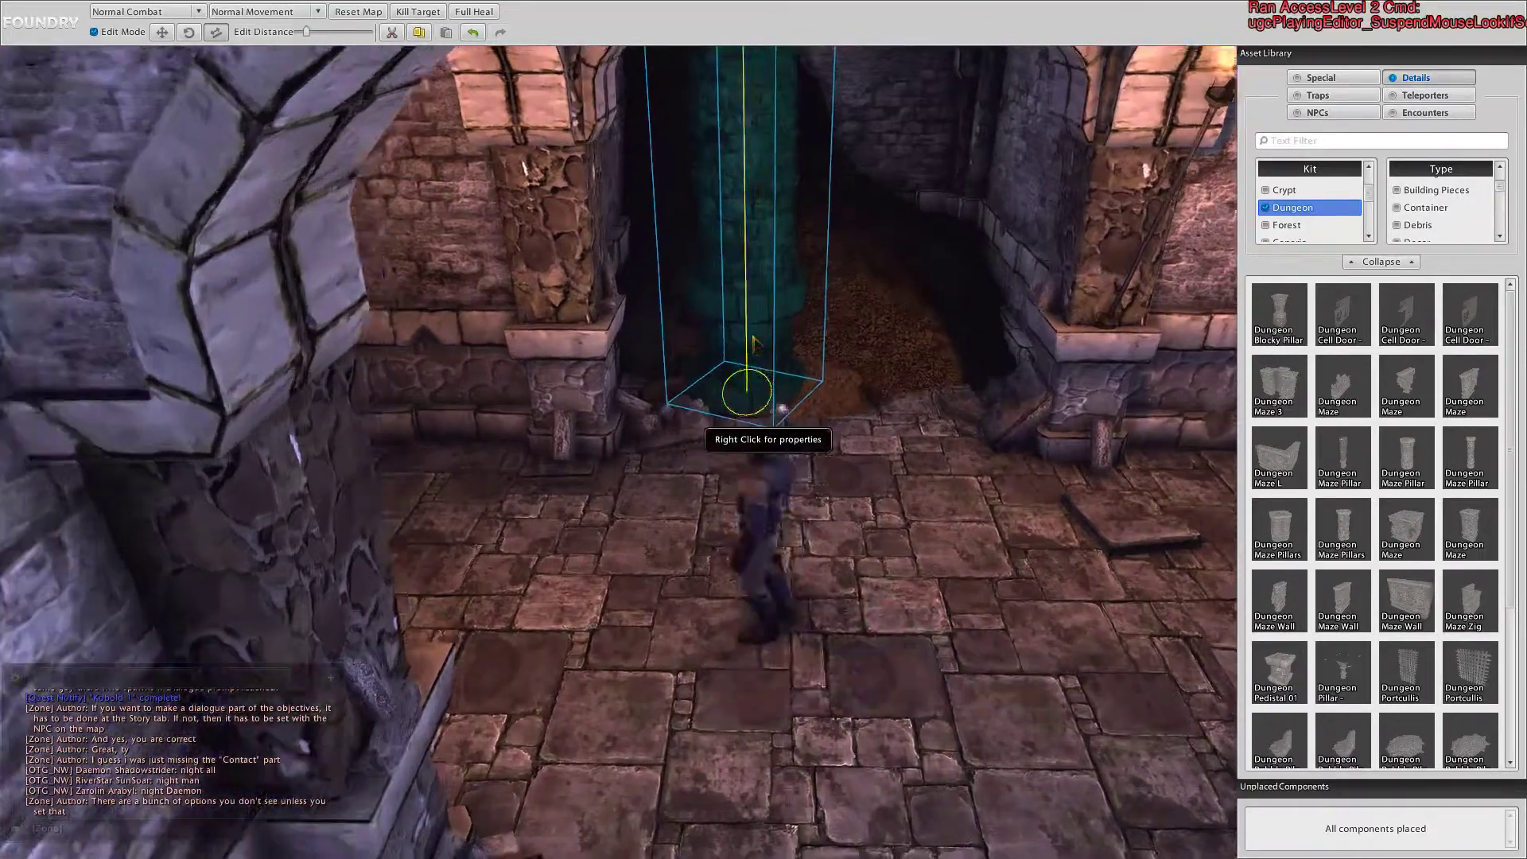
key("s")
key("space")
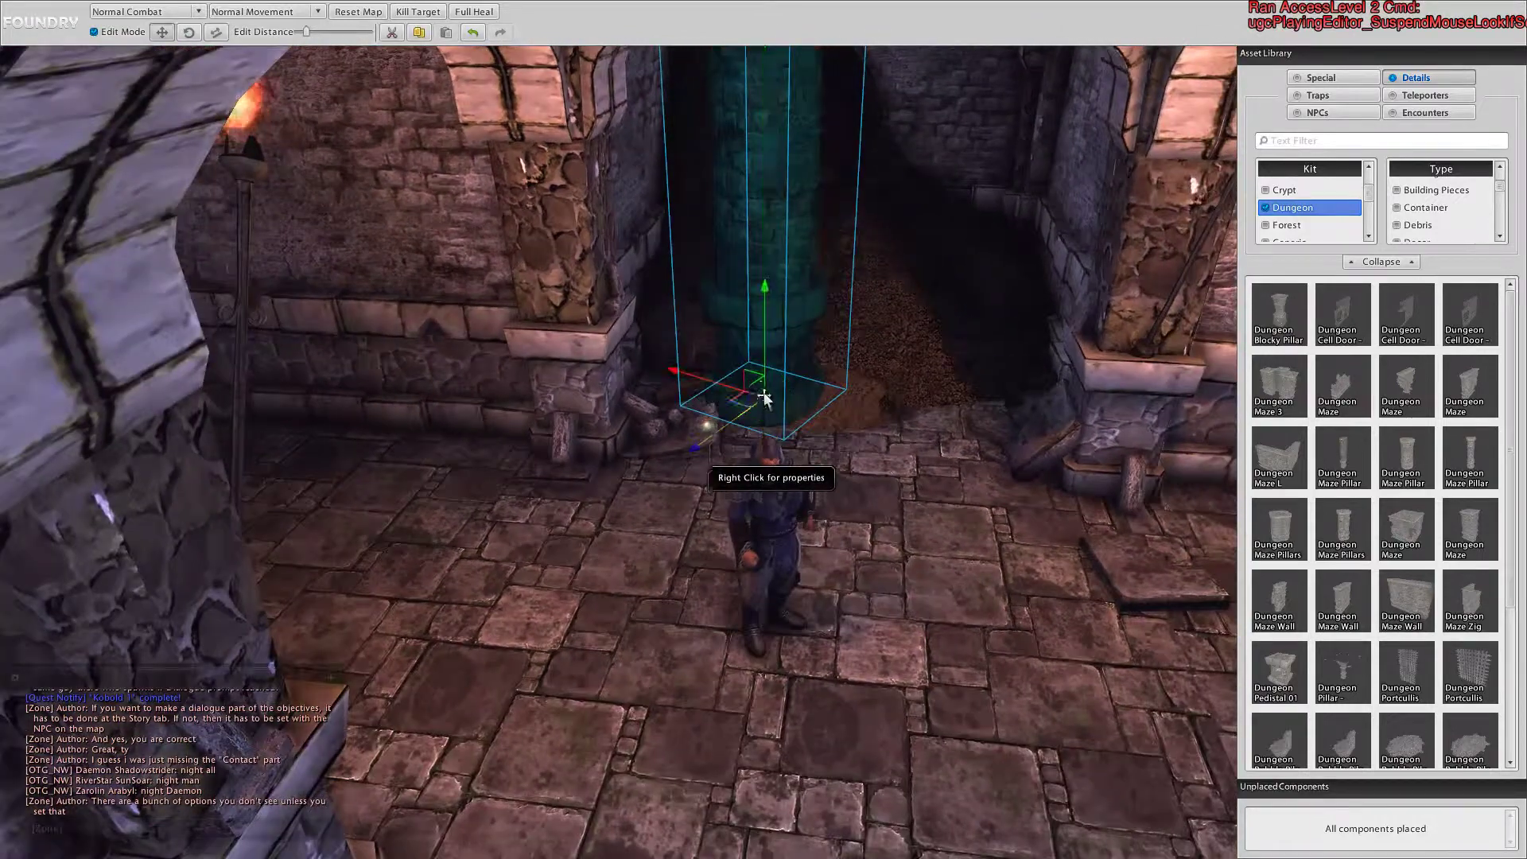
left_click_drag(765, 325, 765, 325)
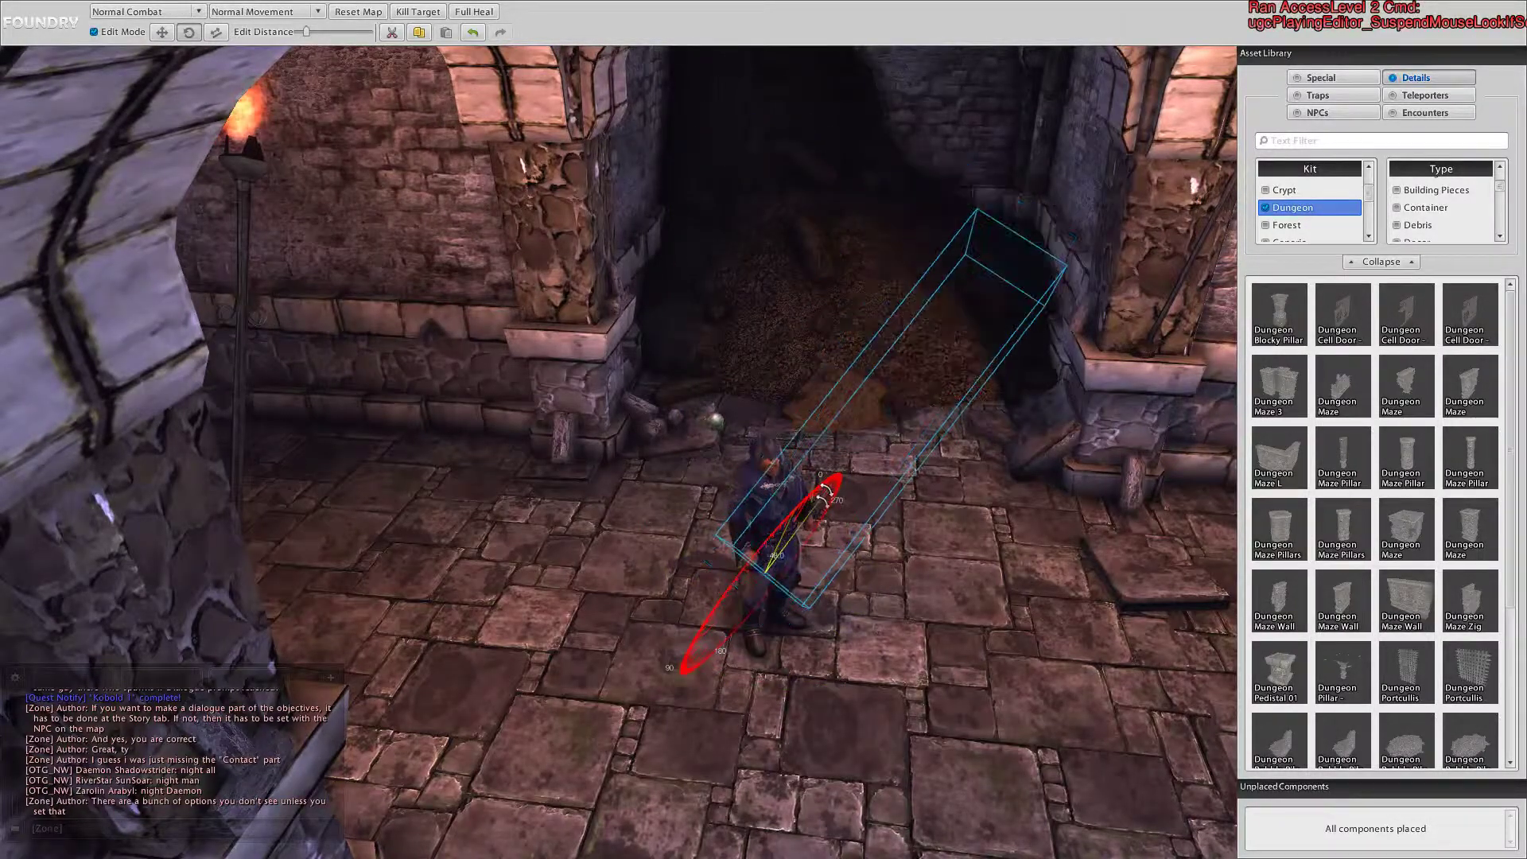
key("Escape")
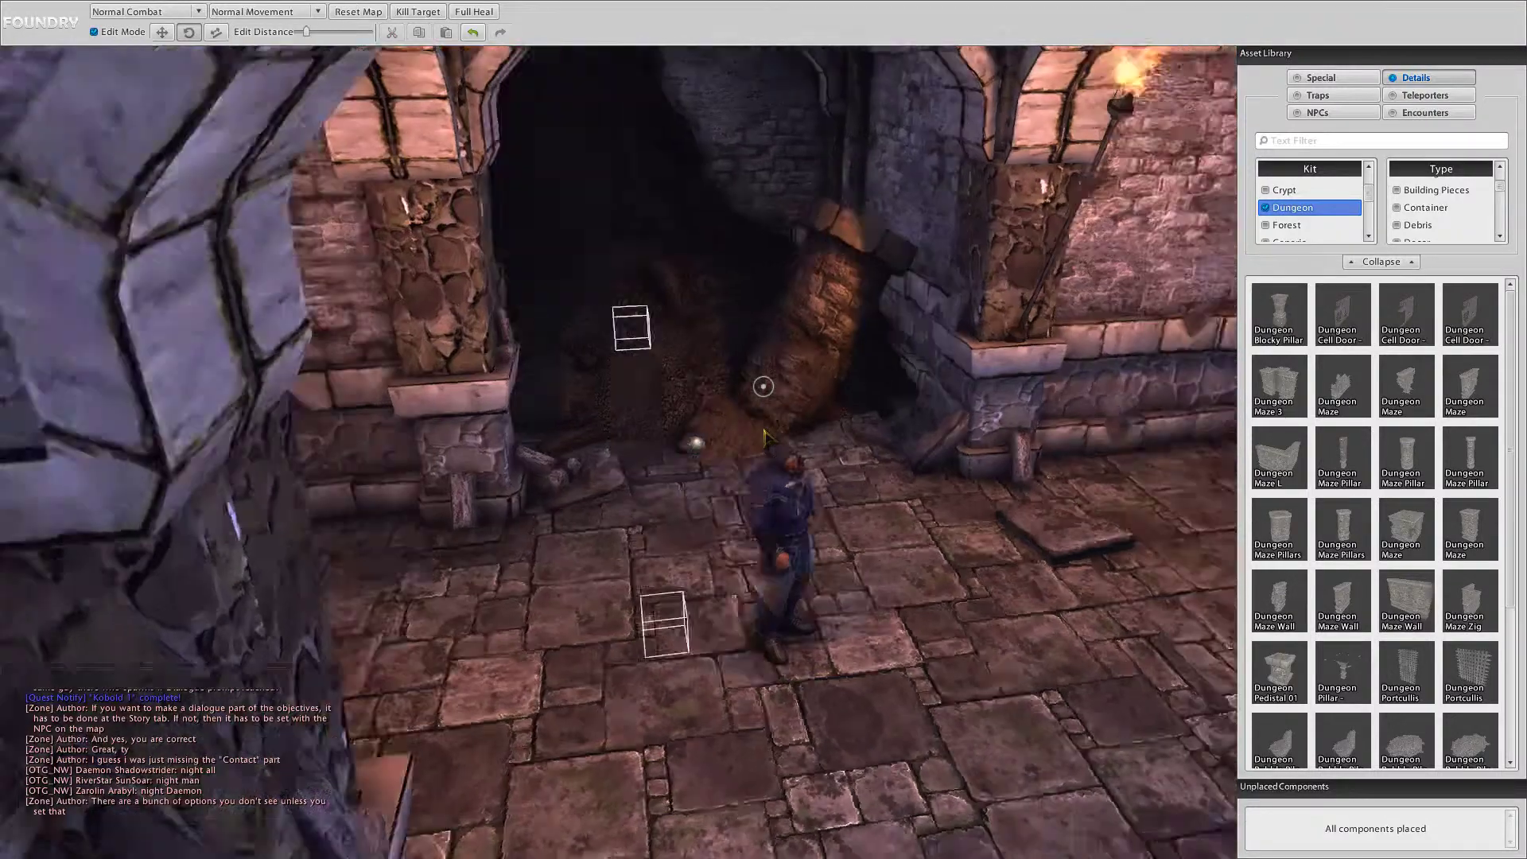
Step: Adjust the position of the leaning pillar against the archway's side wall and check it from several viewpoints
key("w")
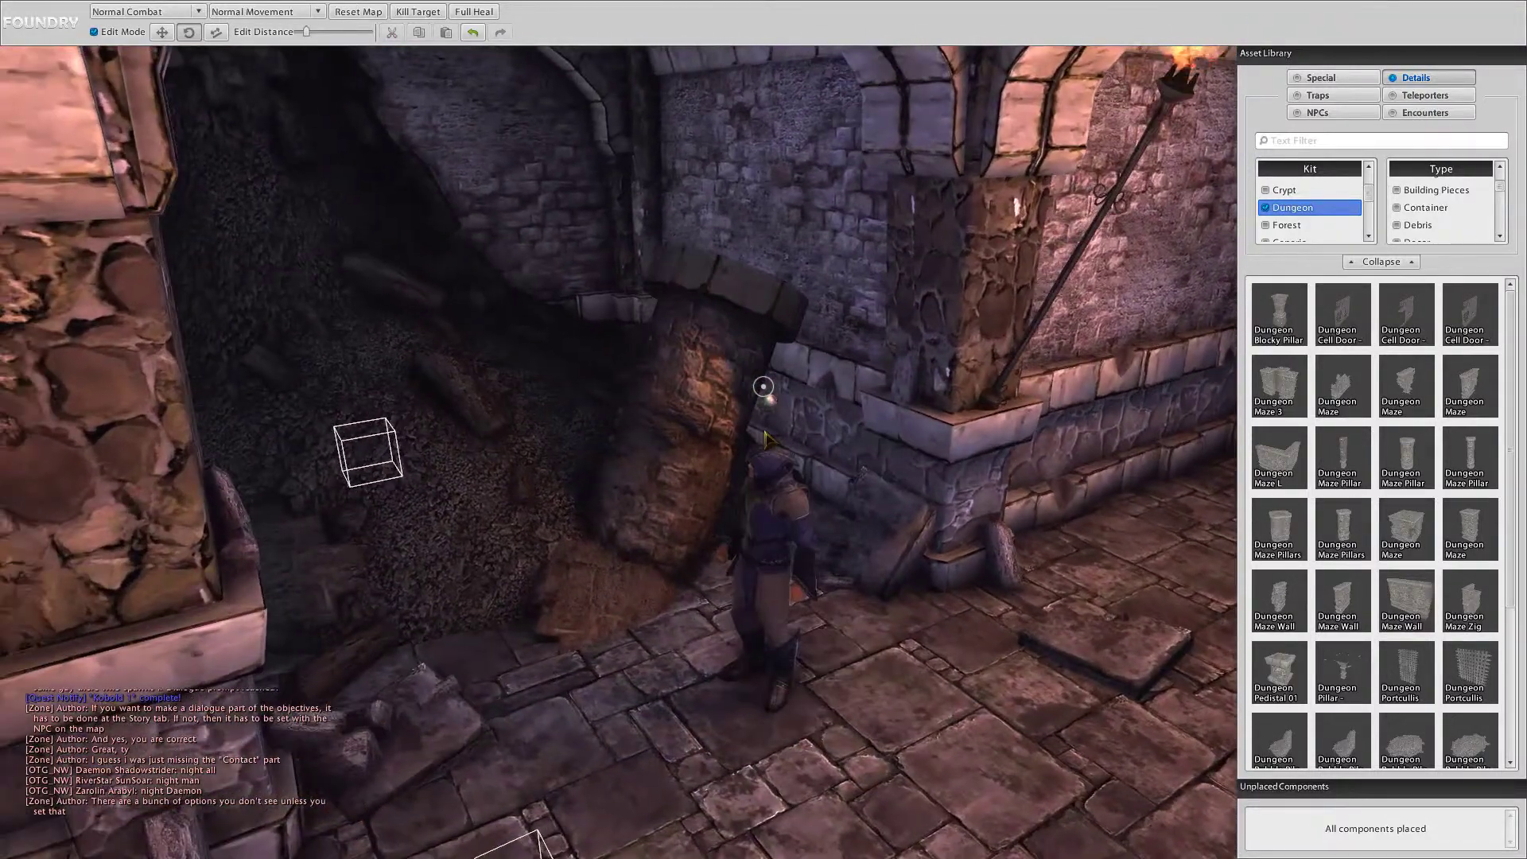
right_click_drag(763, 386, 763, 386)
left_click(764, 431)
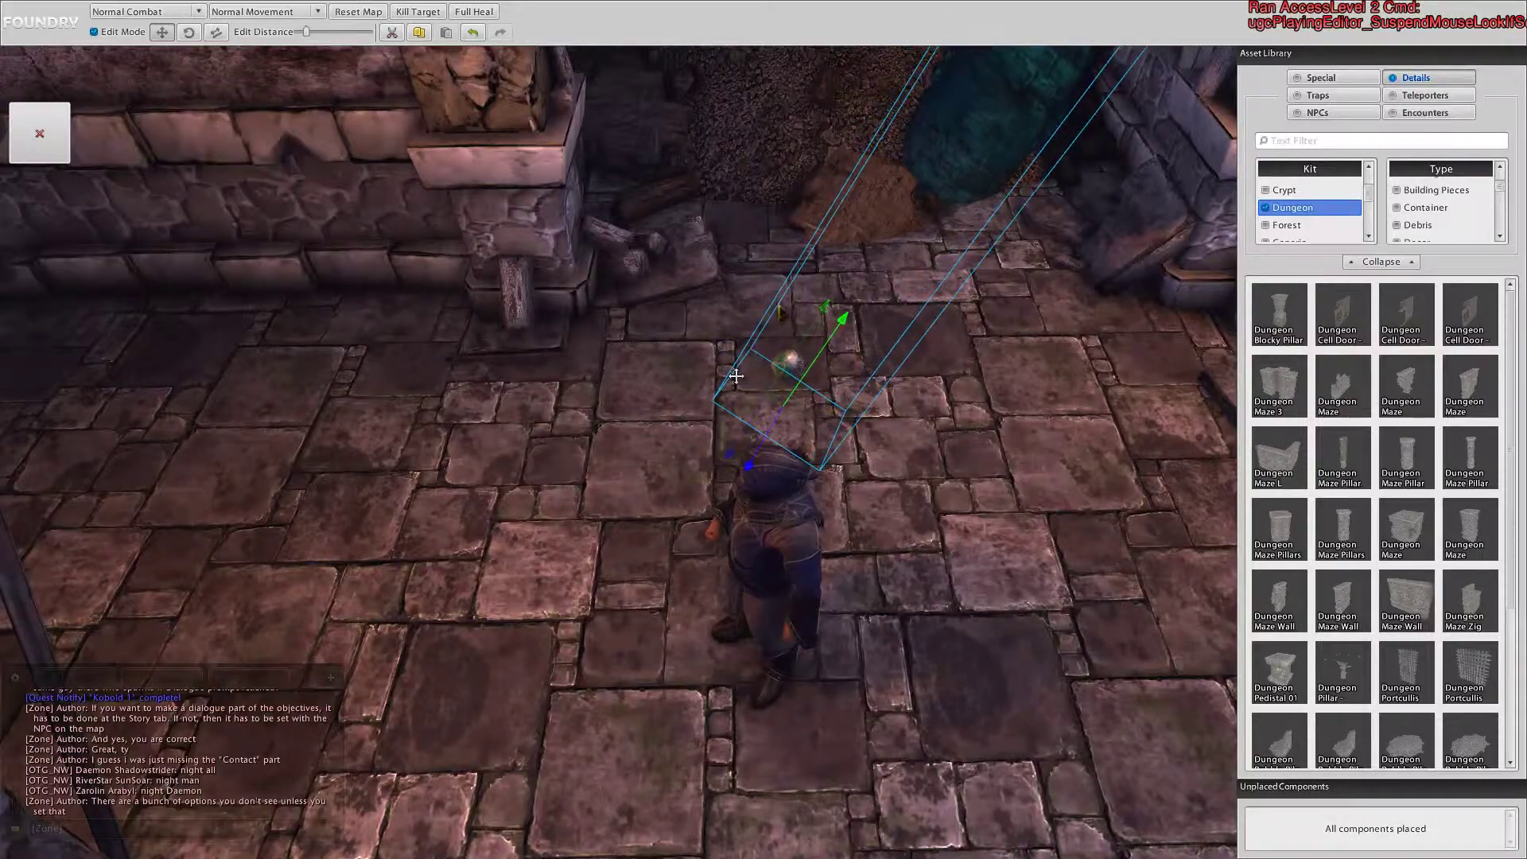
key("Escape")
key("w")
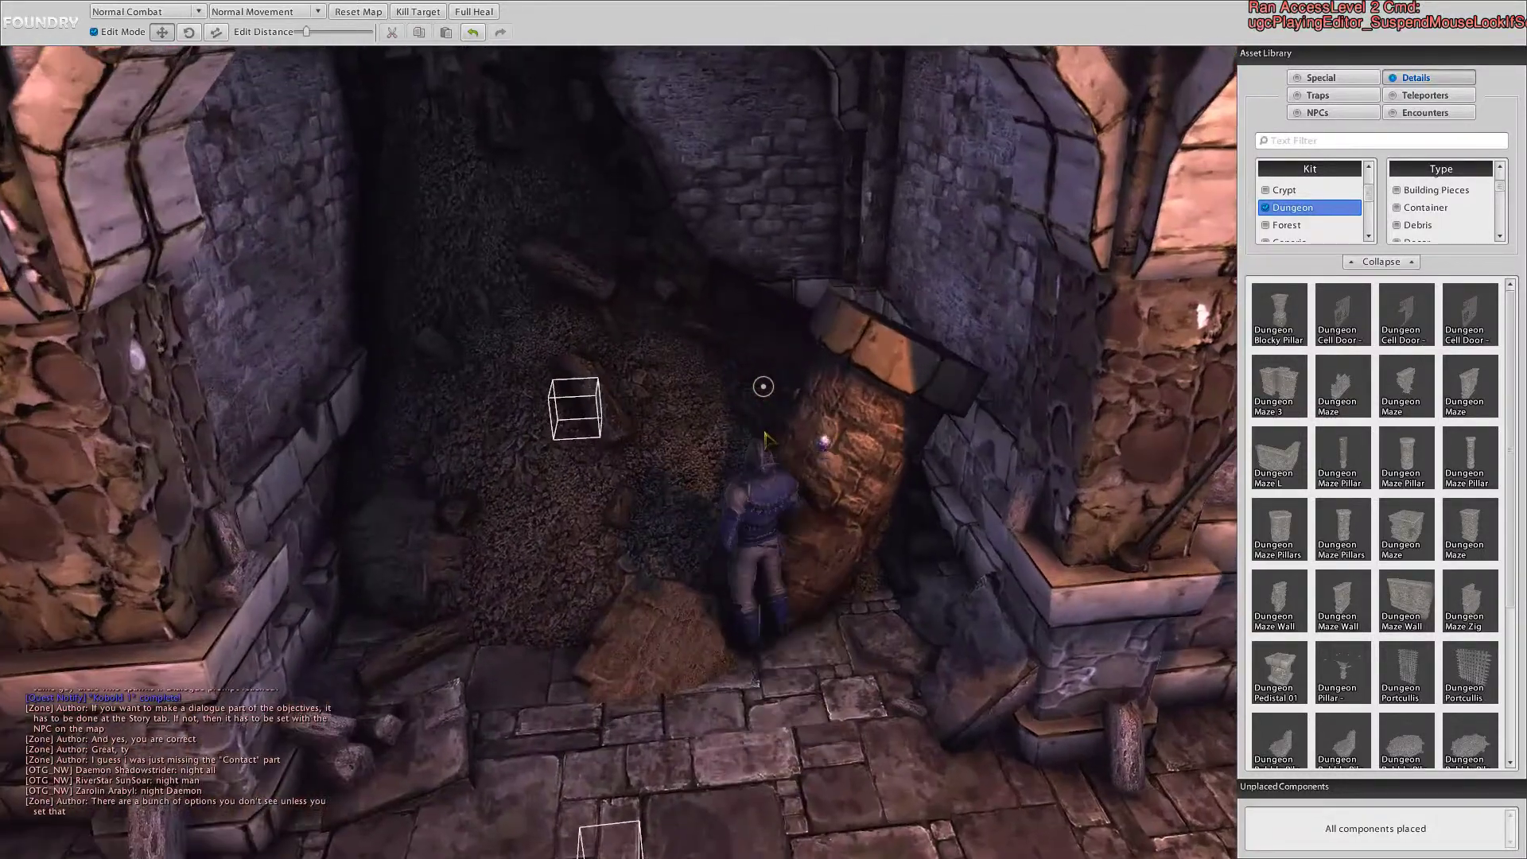
key("s")
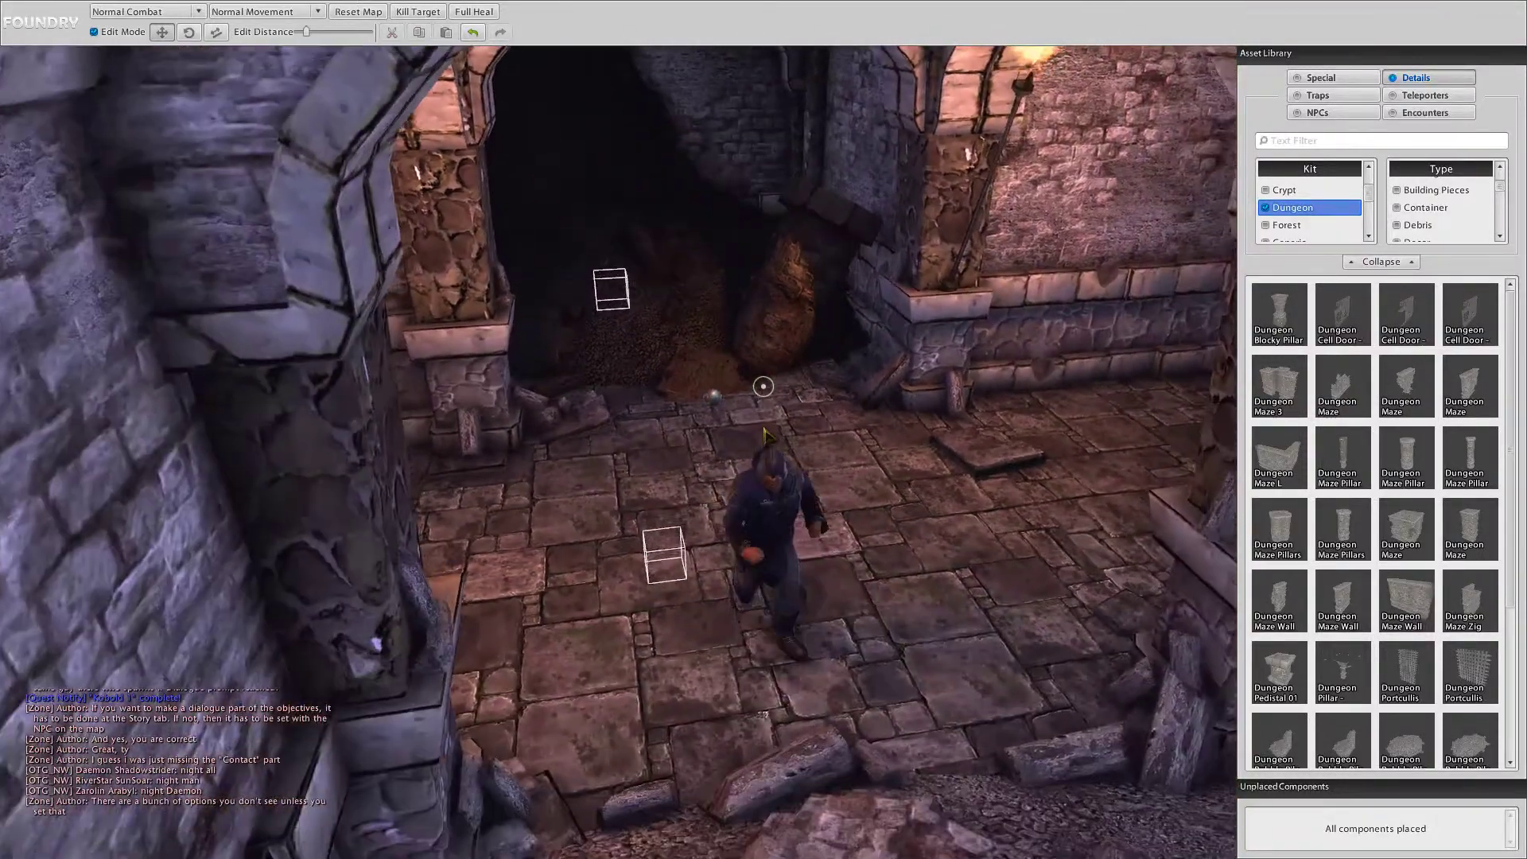
key("w")
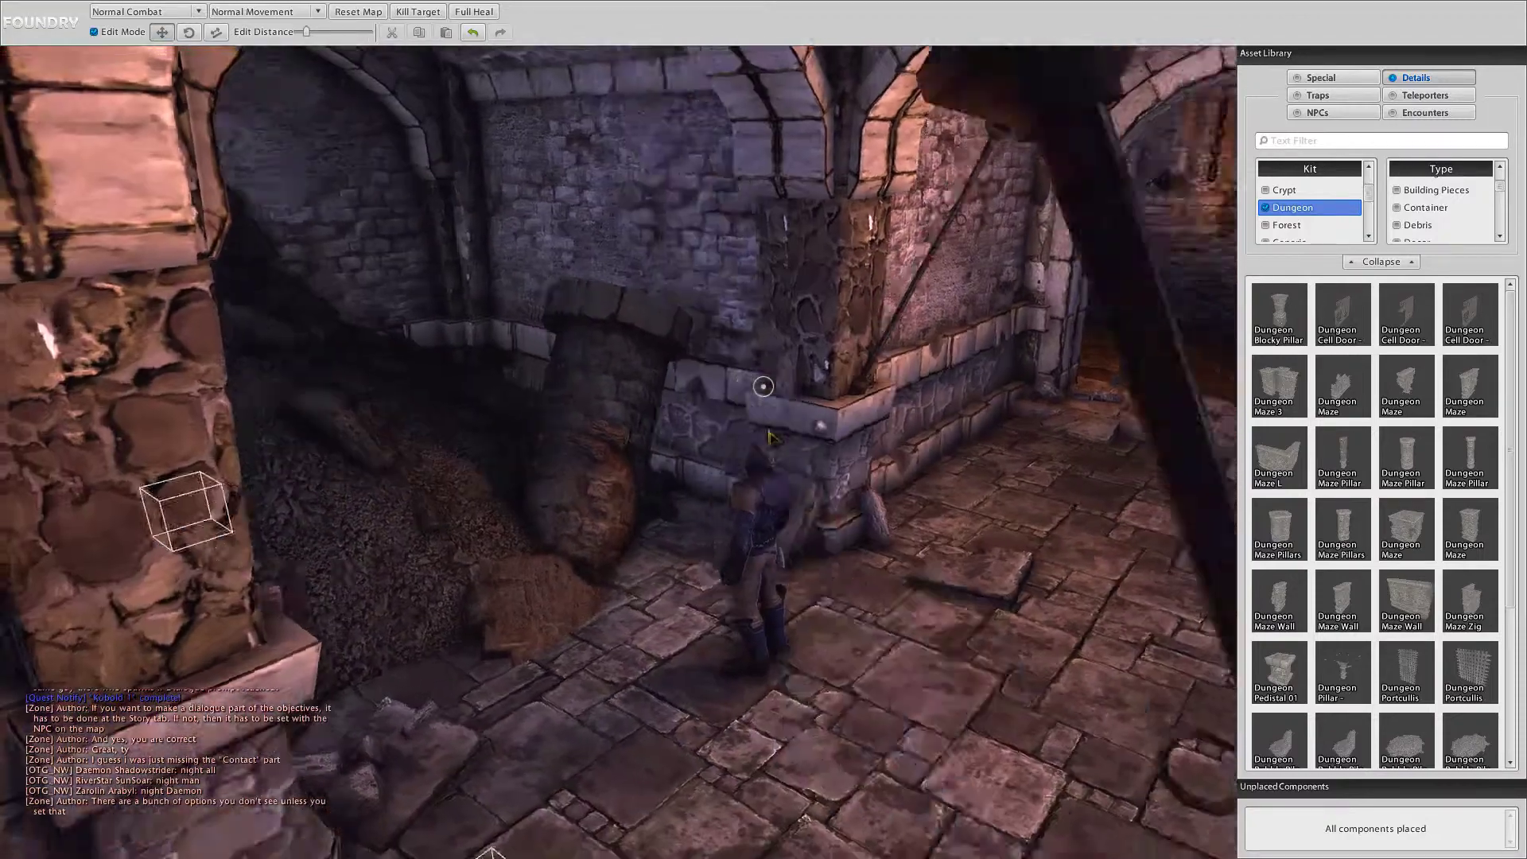
key("w")
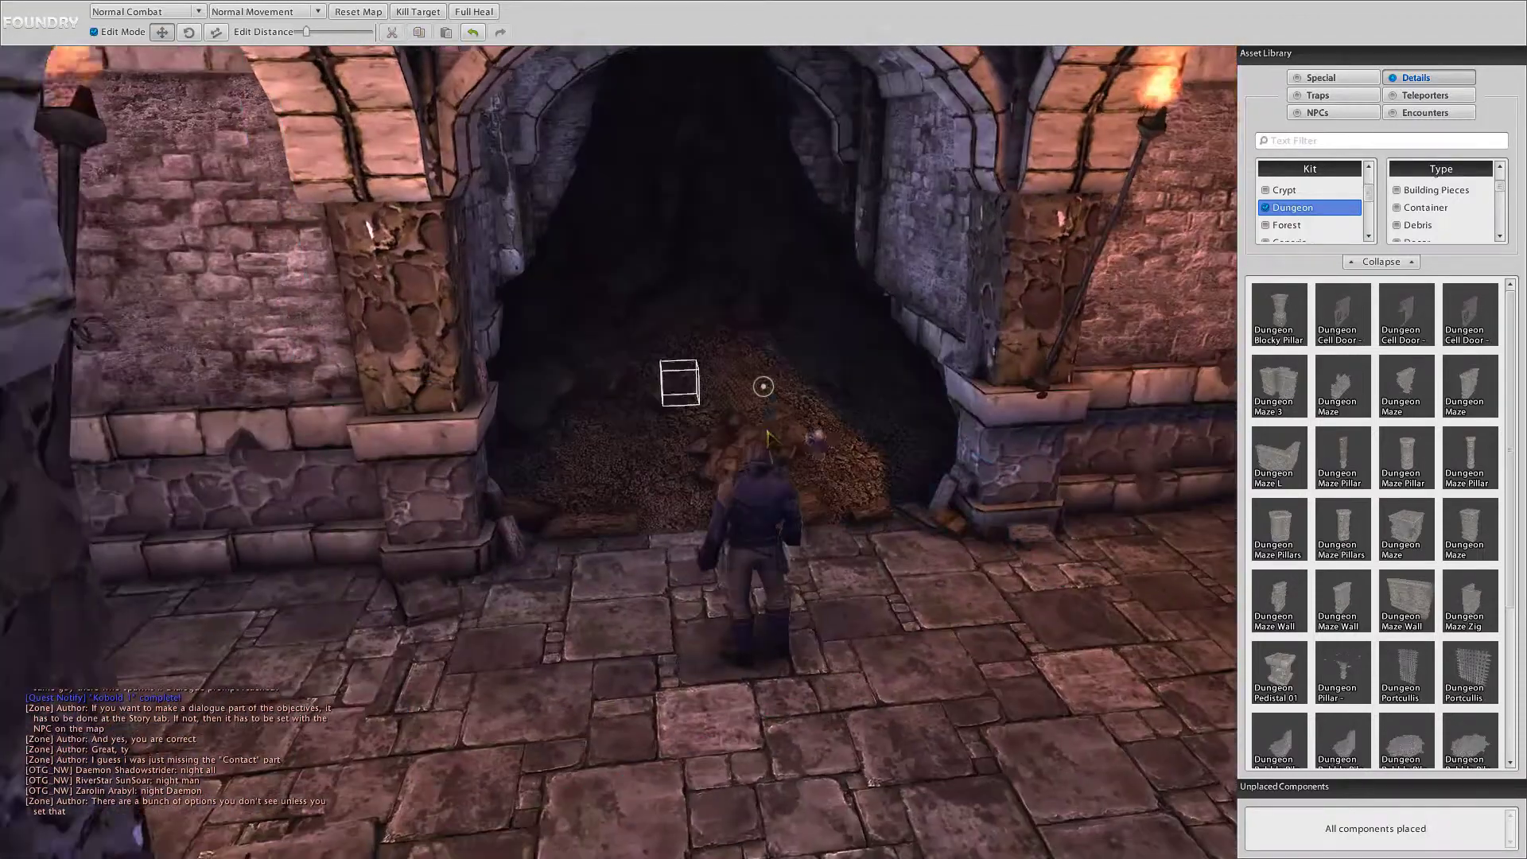
Step: Browse the Dungeon kit pieces and place a broken Dungeon Maze wall piece in the rubble-filled archway
key("alt")
scroll(1303, 593, "down", 2)
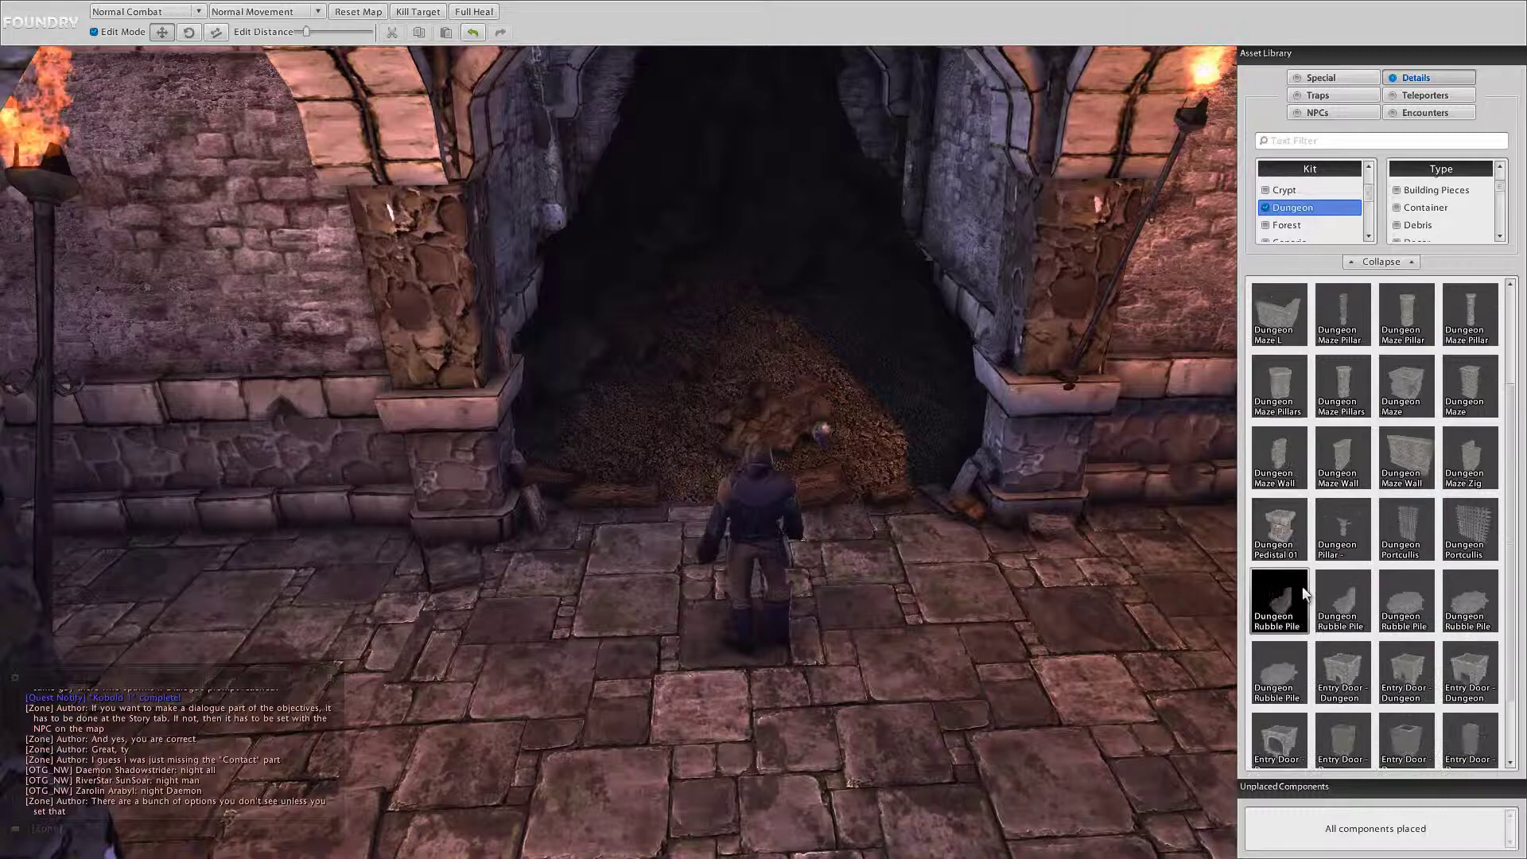
scroll(1305, 593, "down", 1)
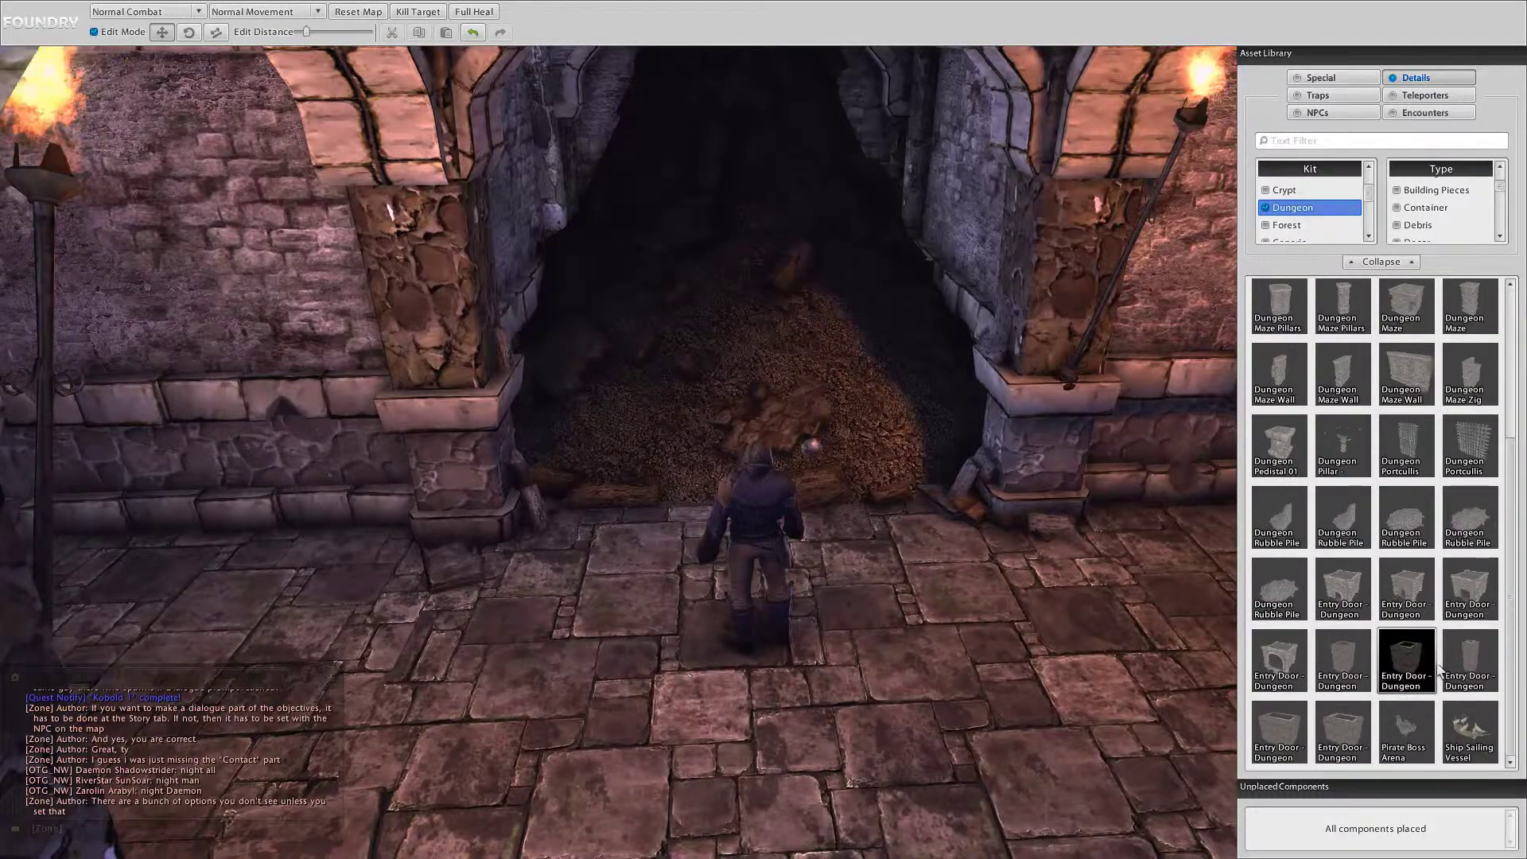
scroll(1441, 671, "up", 3)
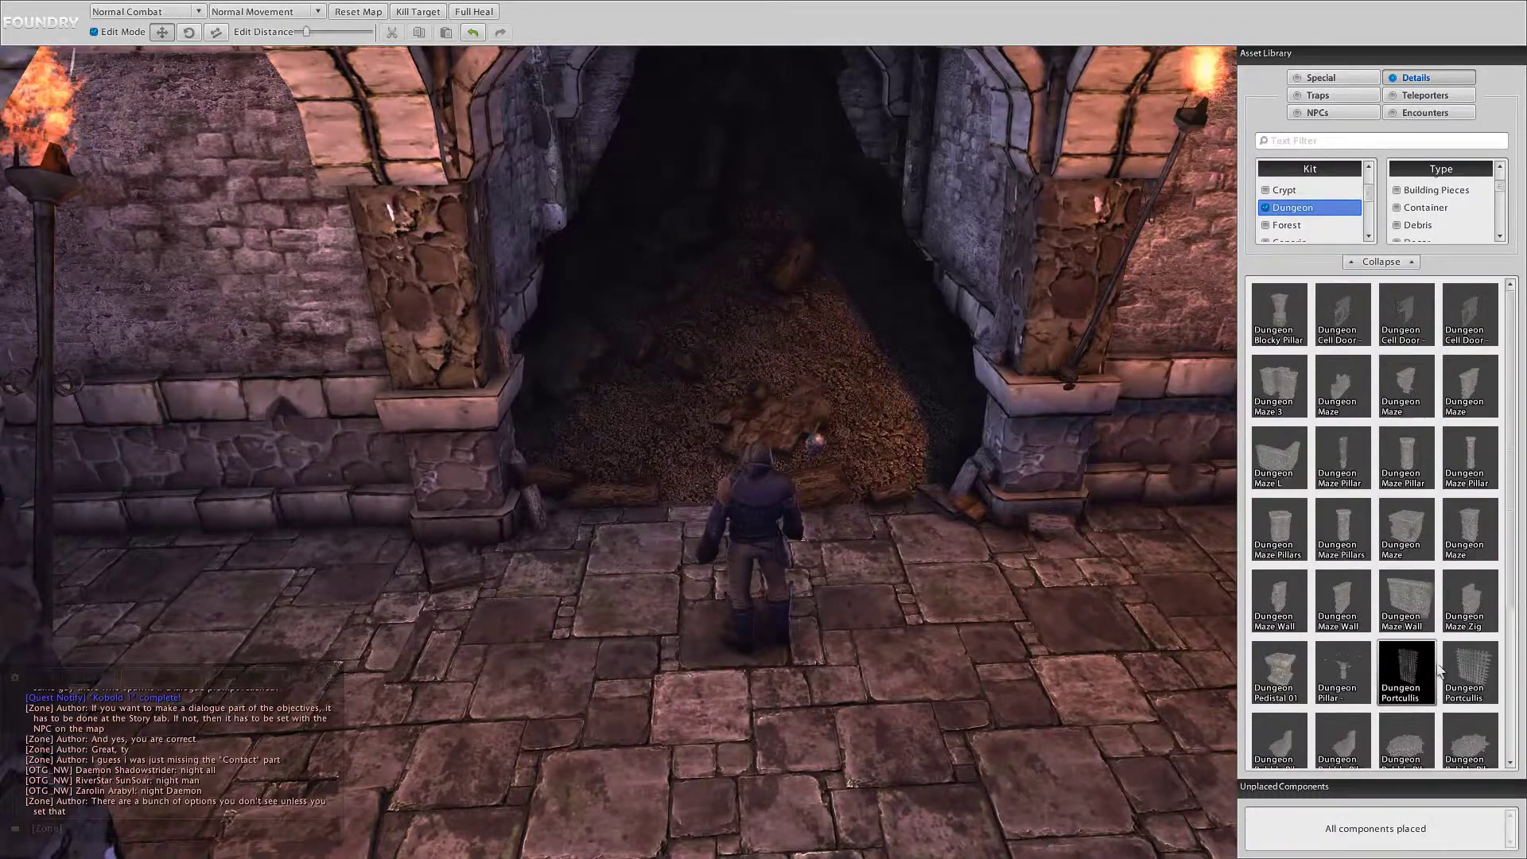
left_click(1343, 389)
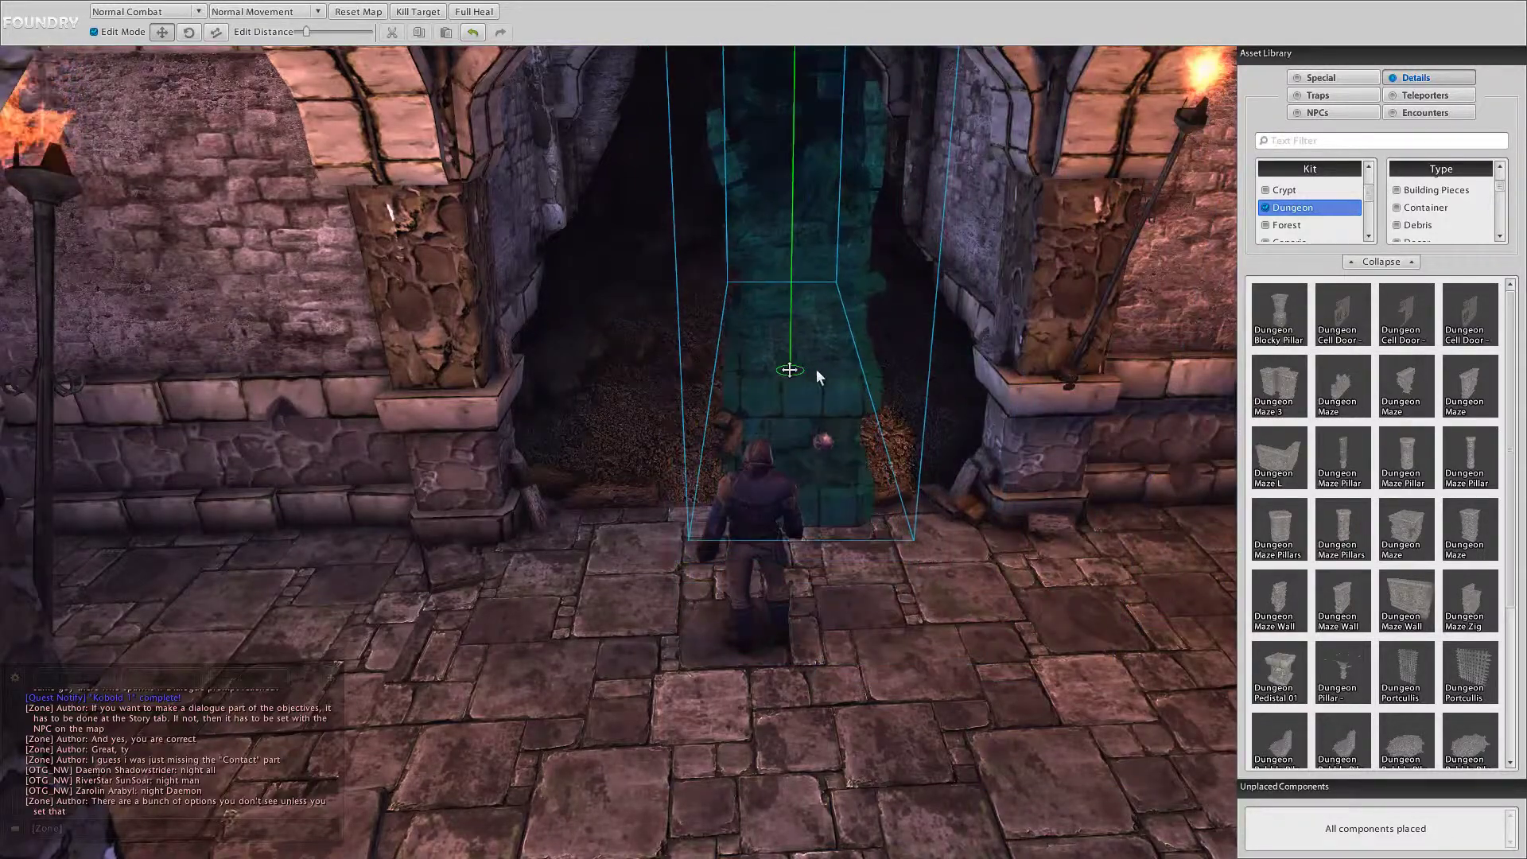
left_click(893, 356)
key("d")
right_click_drag(893, 356, 762, 431)
key("s")
key("a")
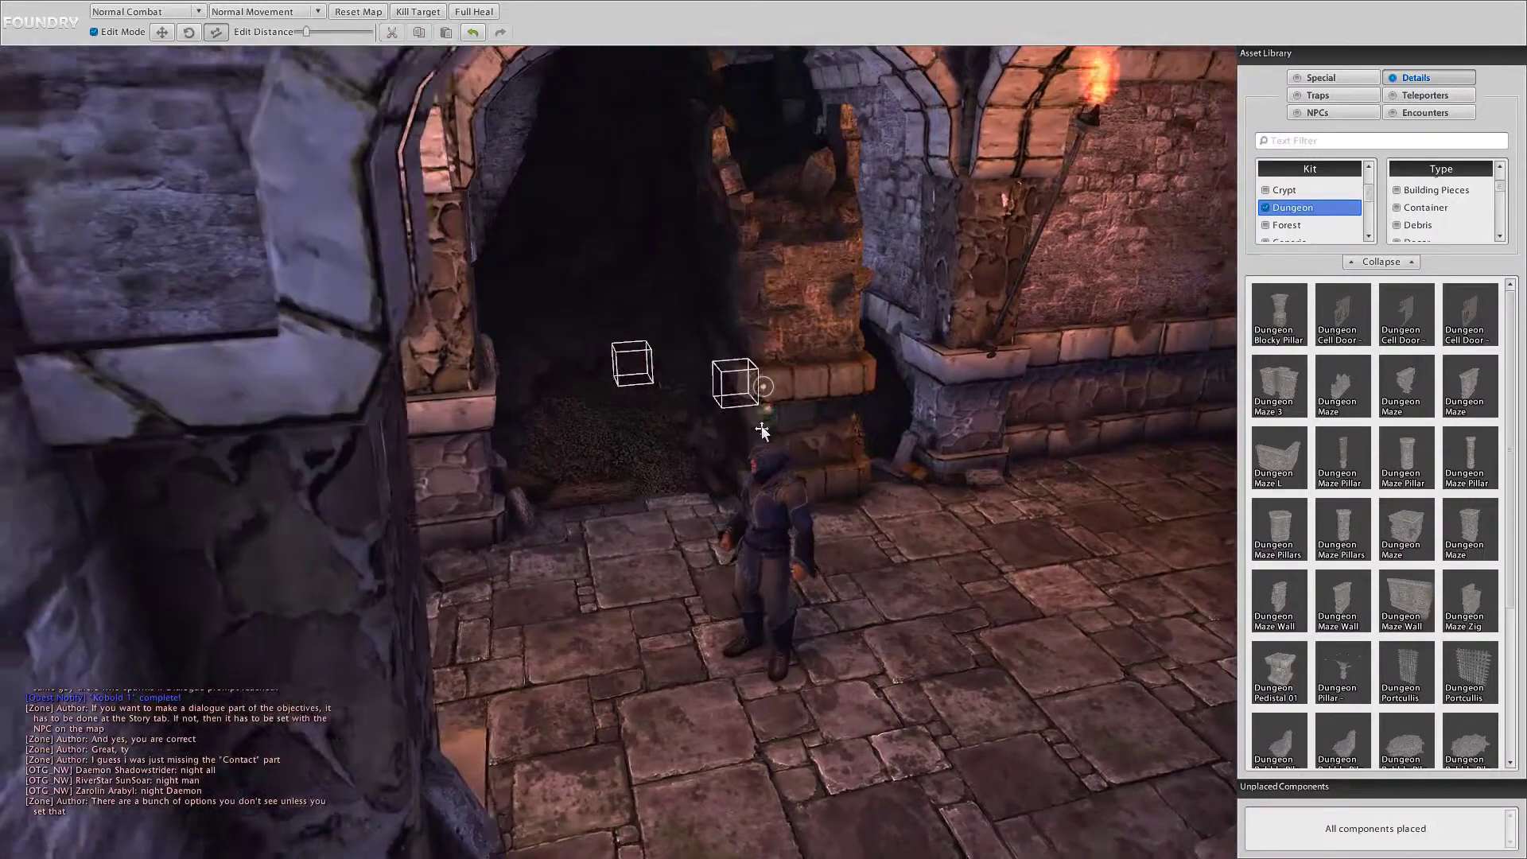
Step: Move the broken wall piece toward the archway's other side and rotate it to face the room behind the rubble
left_click(761, 429)
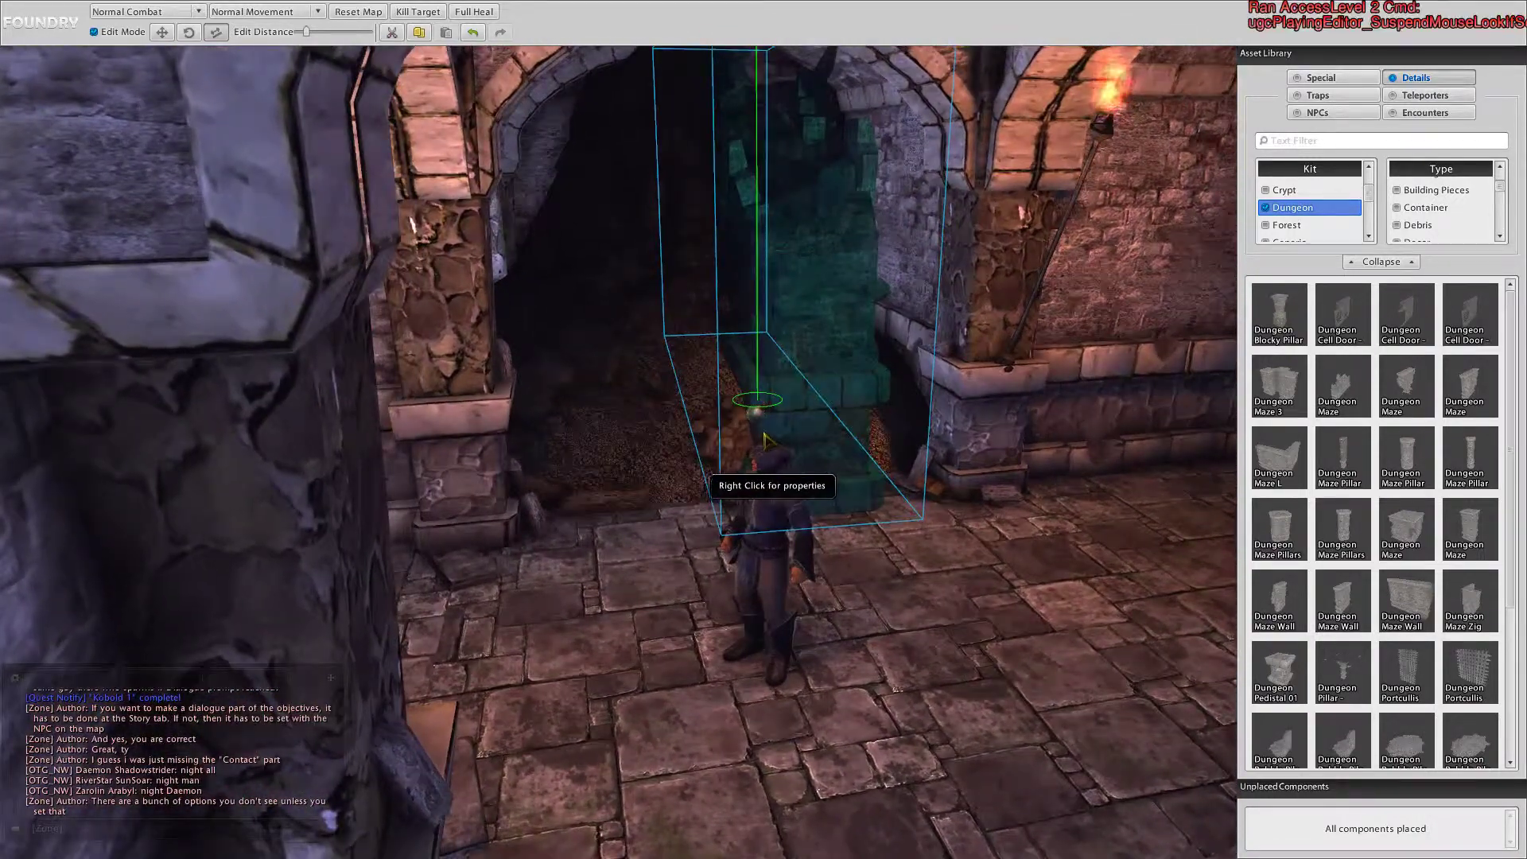
left_click_drag(741, 413, 680, 400)
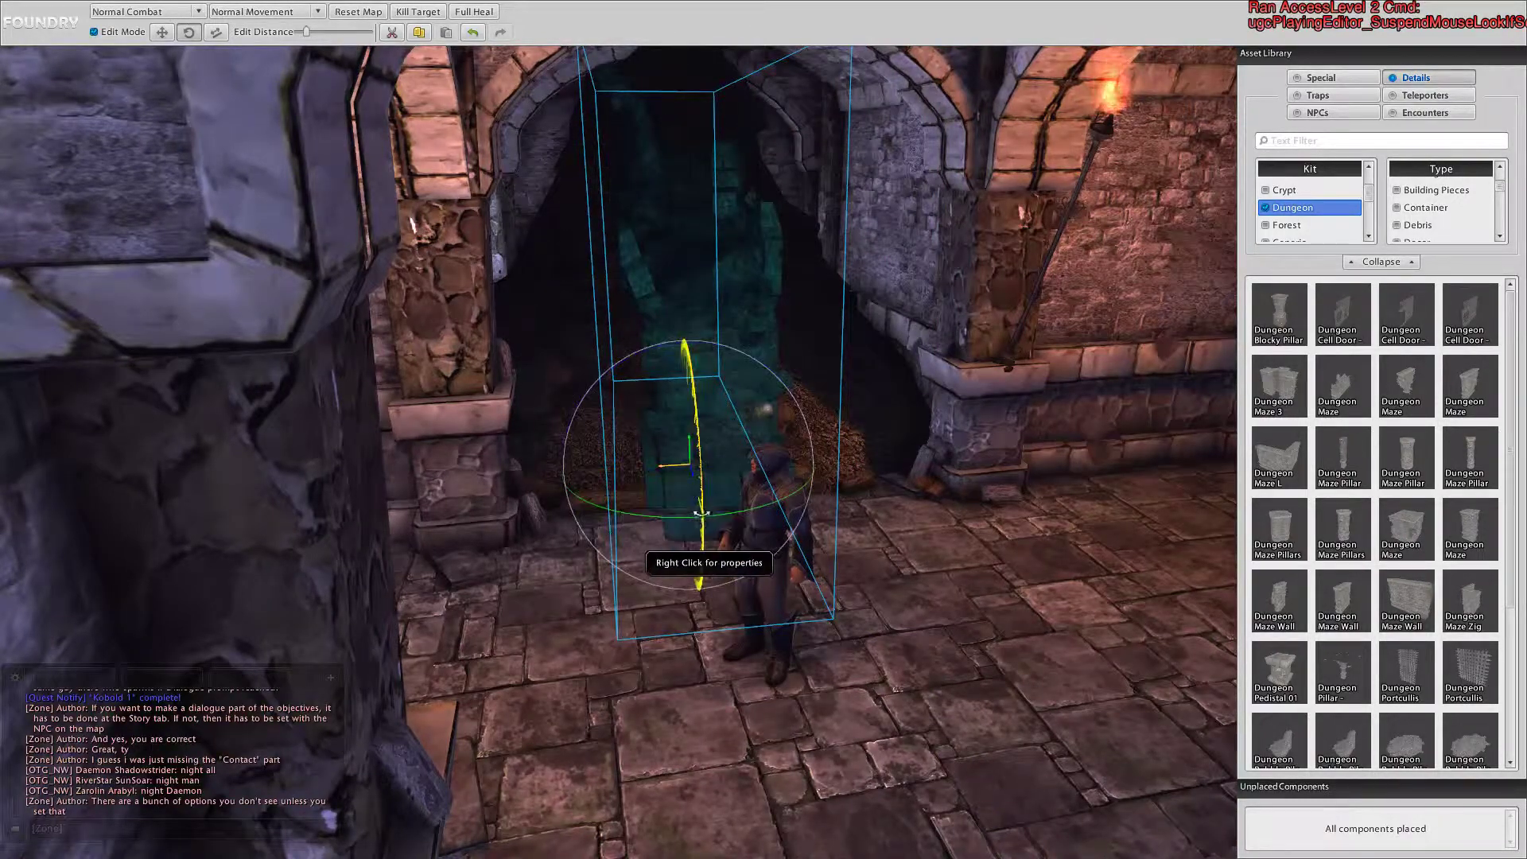
left_click_drag(681, 519, 522, 506)
key("w")
key("s")
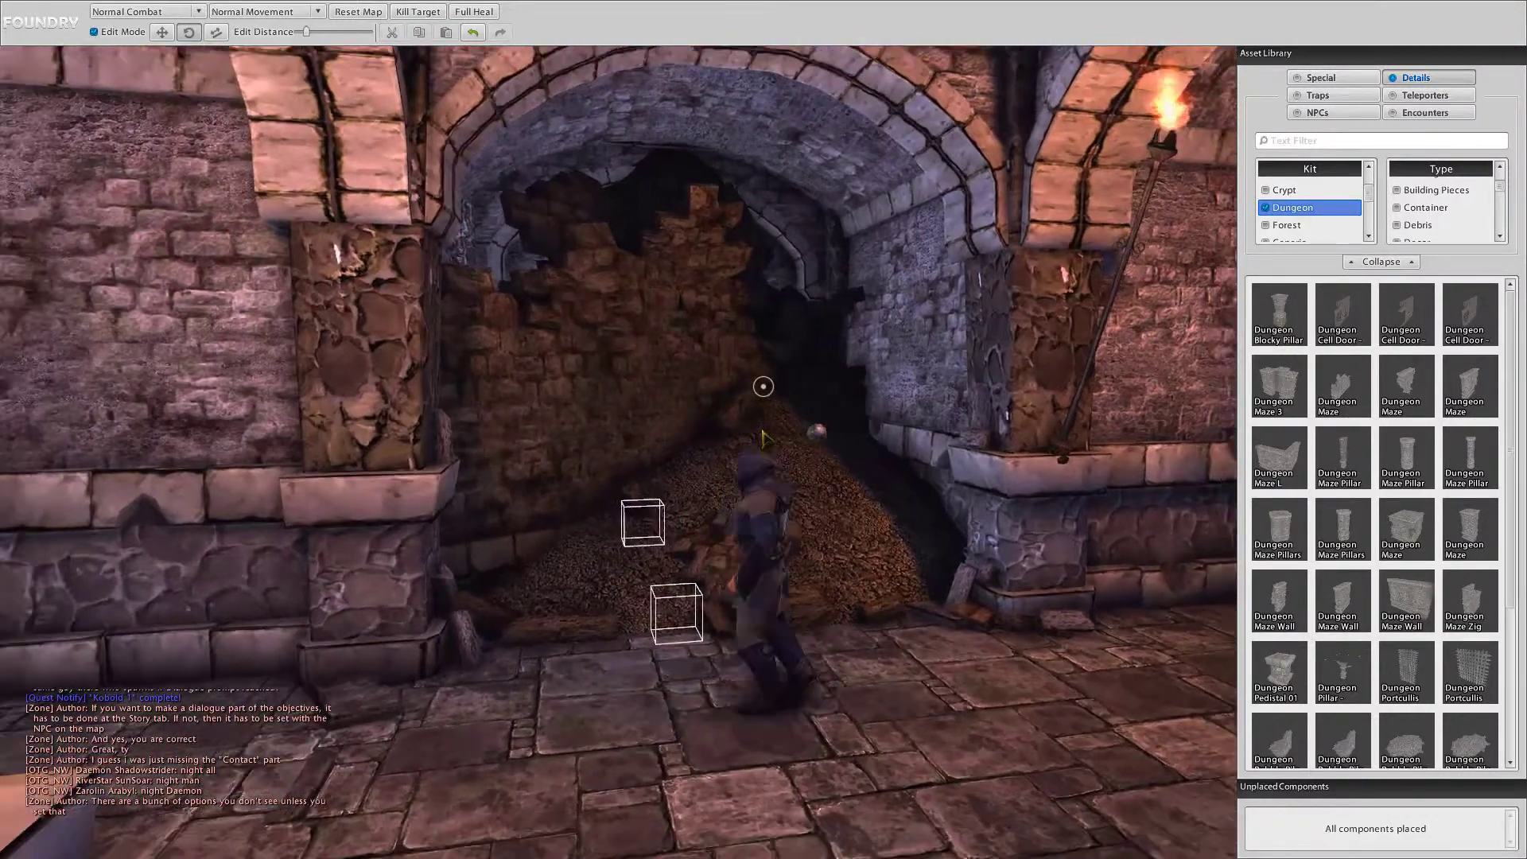
Step: Walk past the rubble-filled archway and along the passage toward the kobold room to examine the placed ruins
key("d")
key("w")
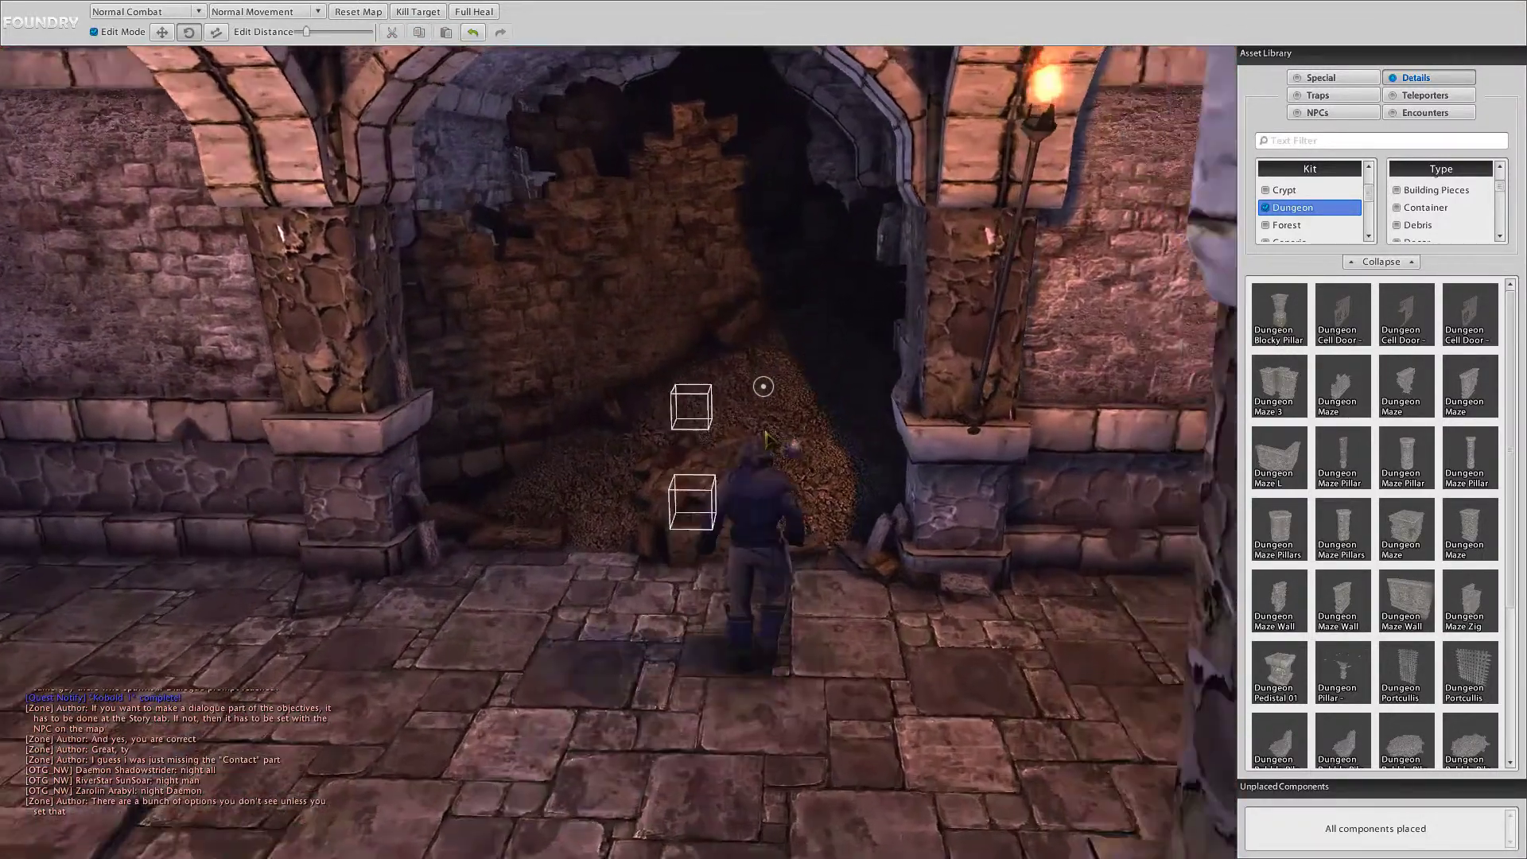
left_click(763, 436)
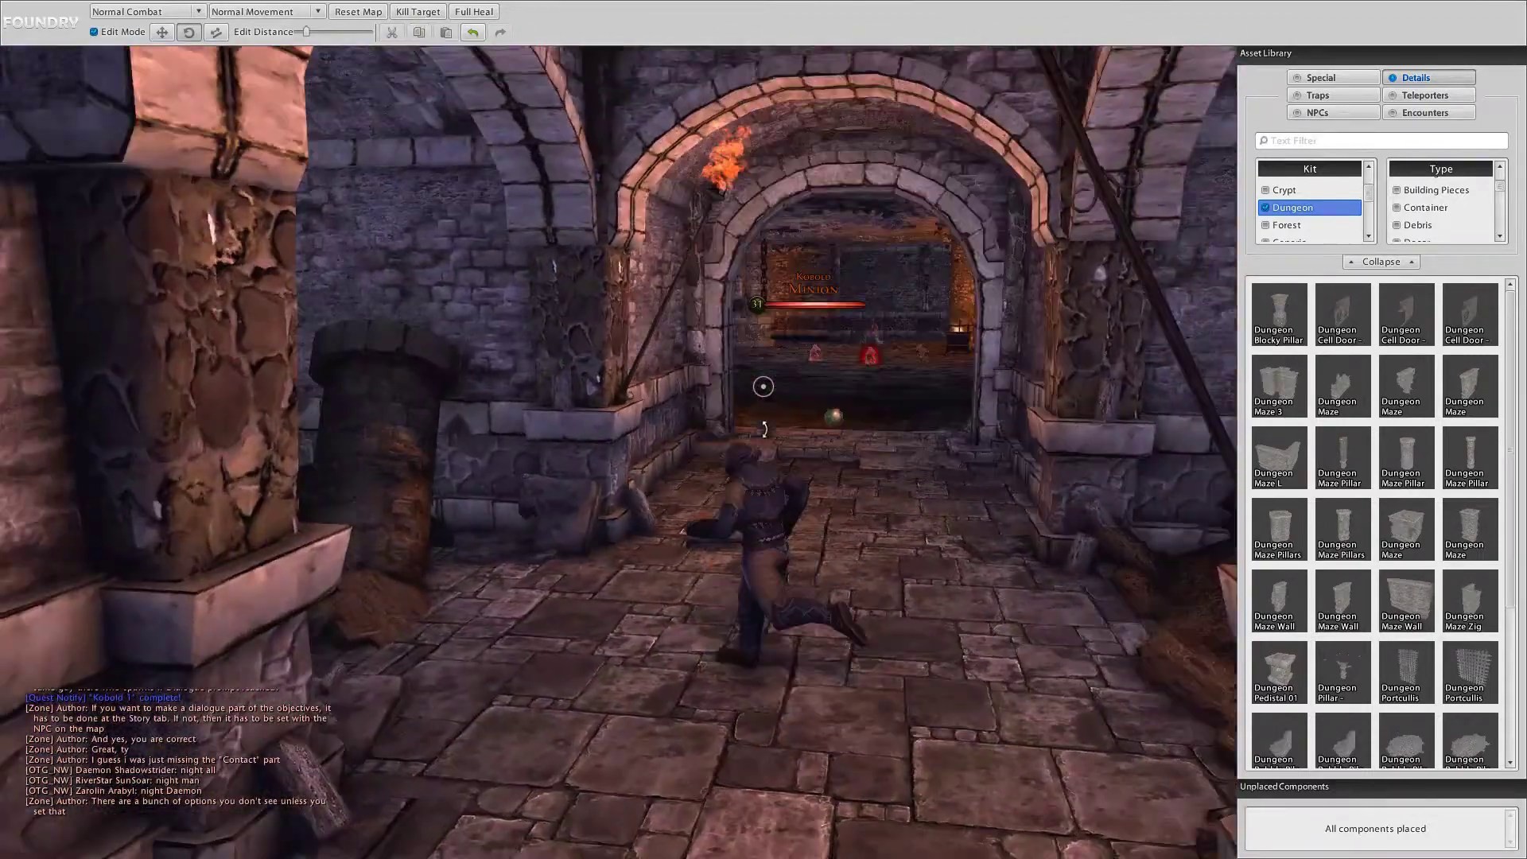
key("w")
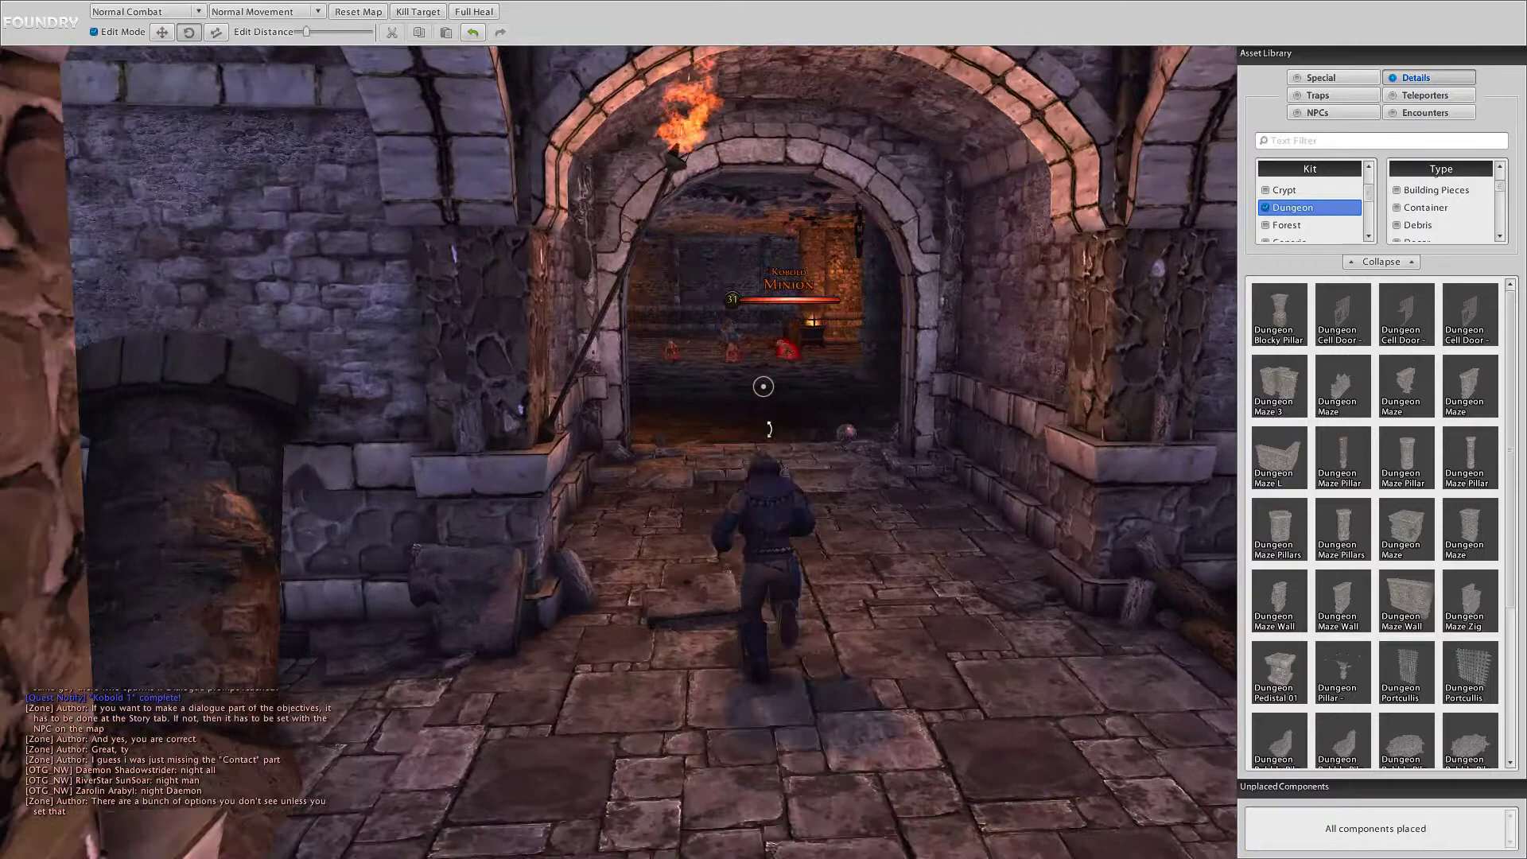
Step: Place a broken Dungeon Maze wall piece across the dark side passage beyond the kobold room and rotate it to span the opening
key("w")
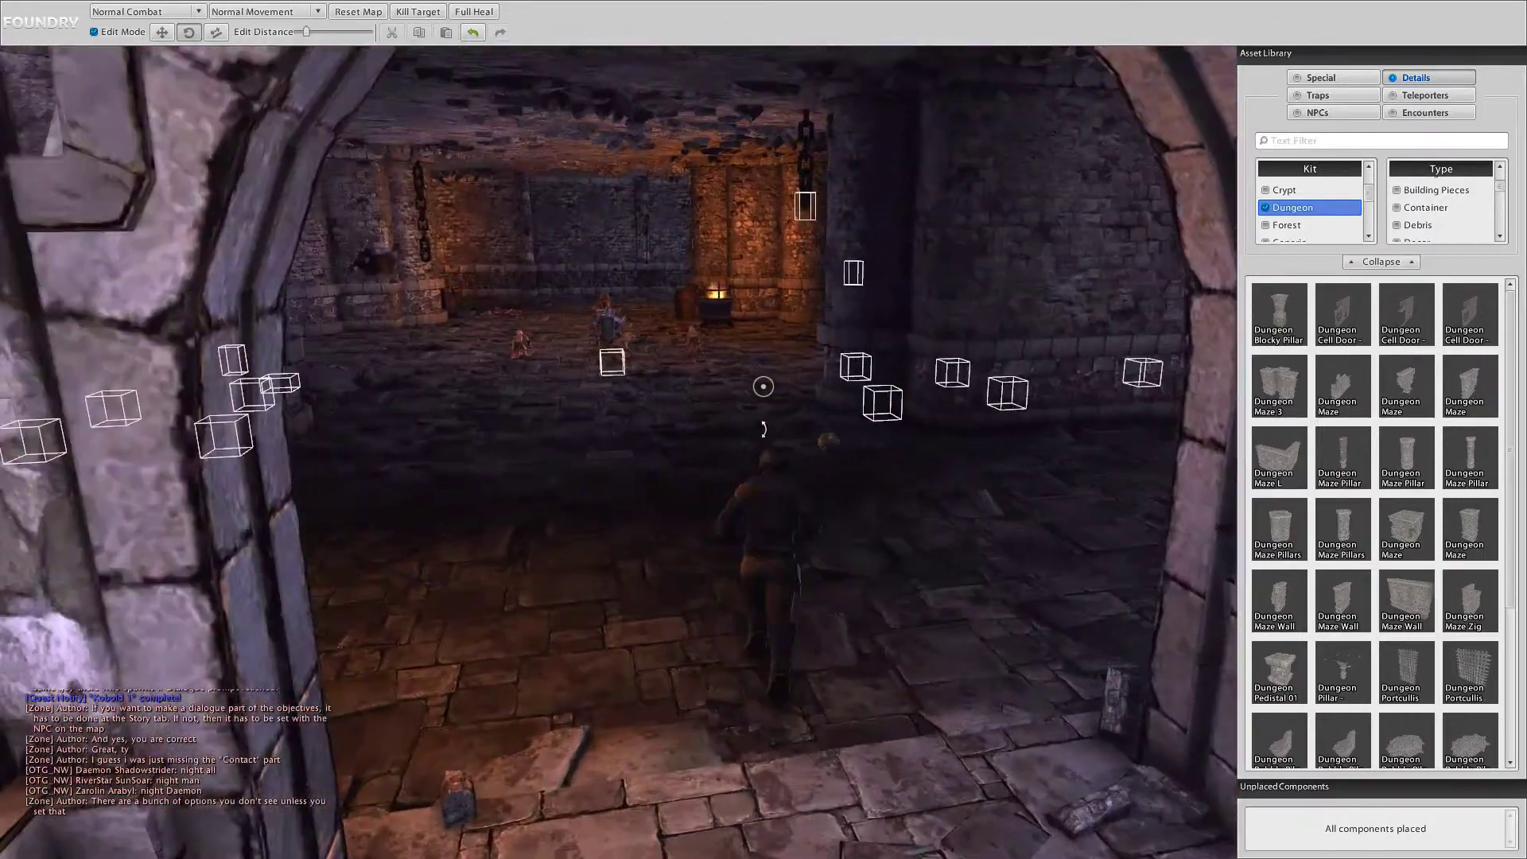
key("w")
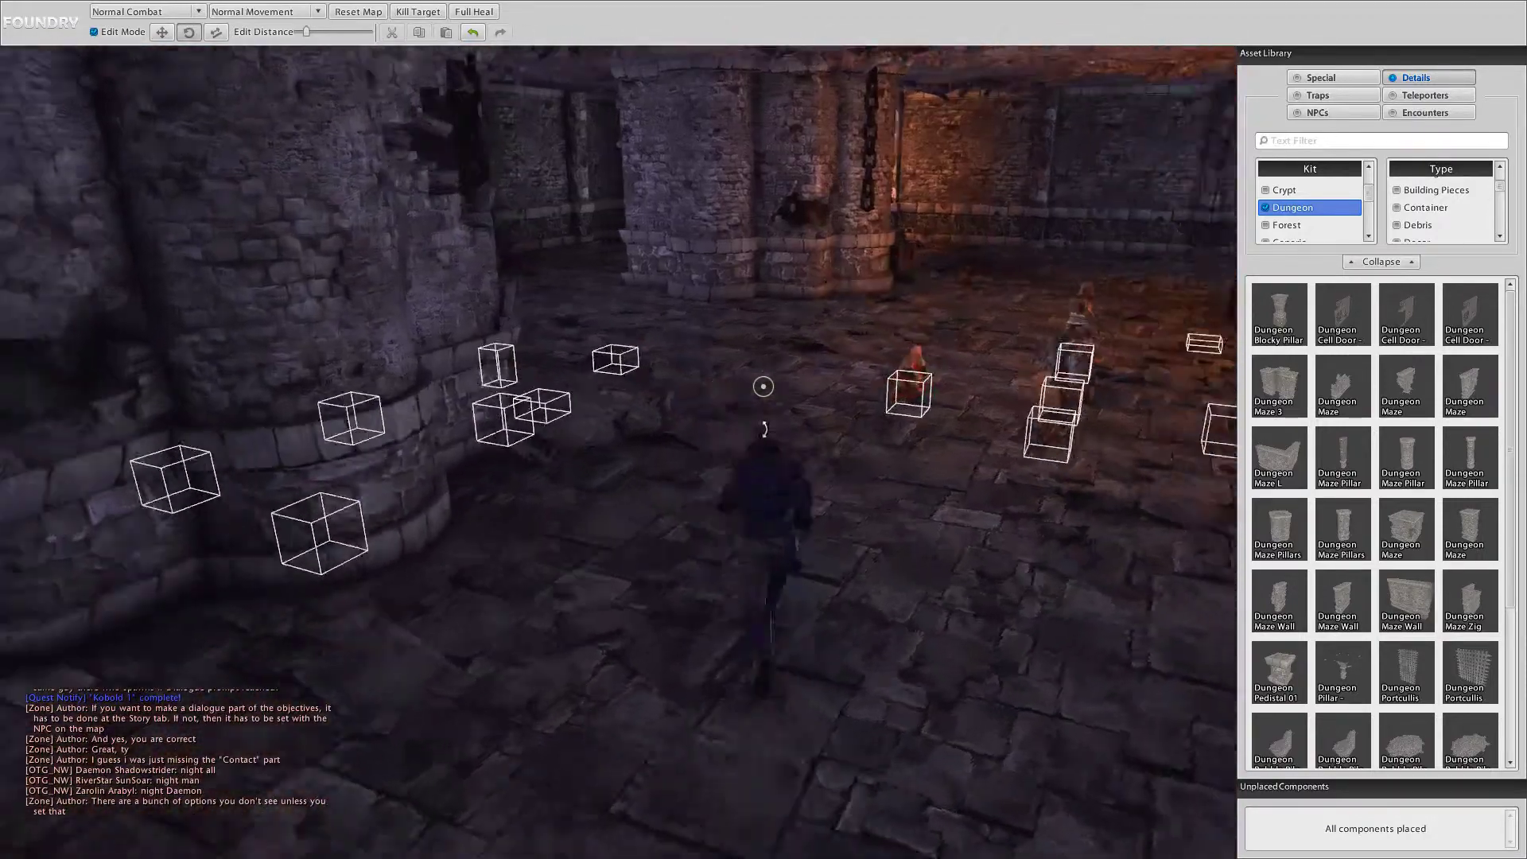
key("w")
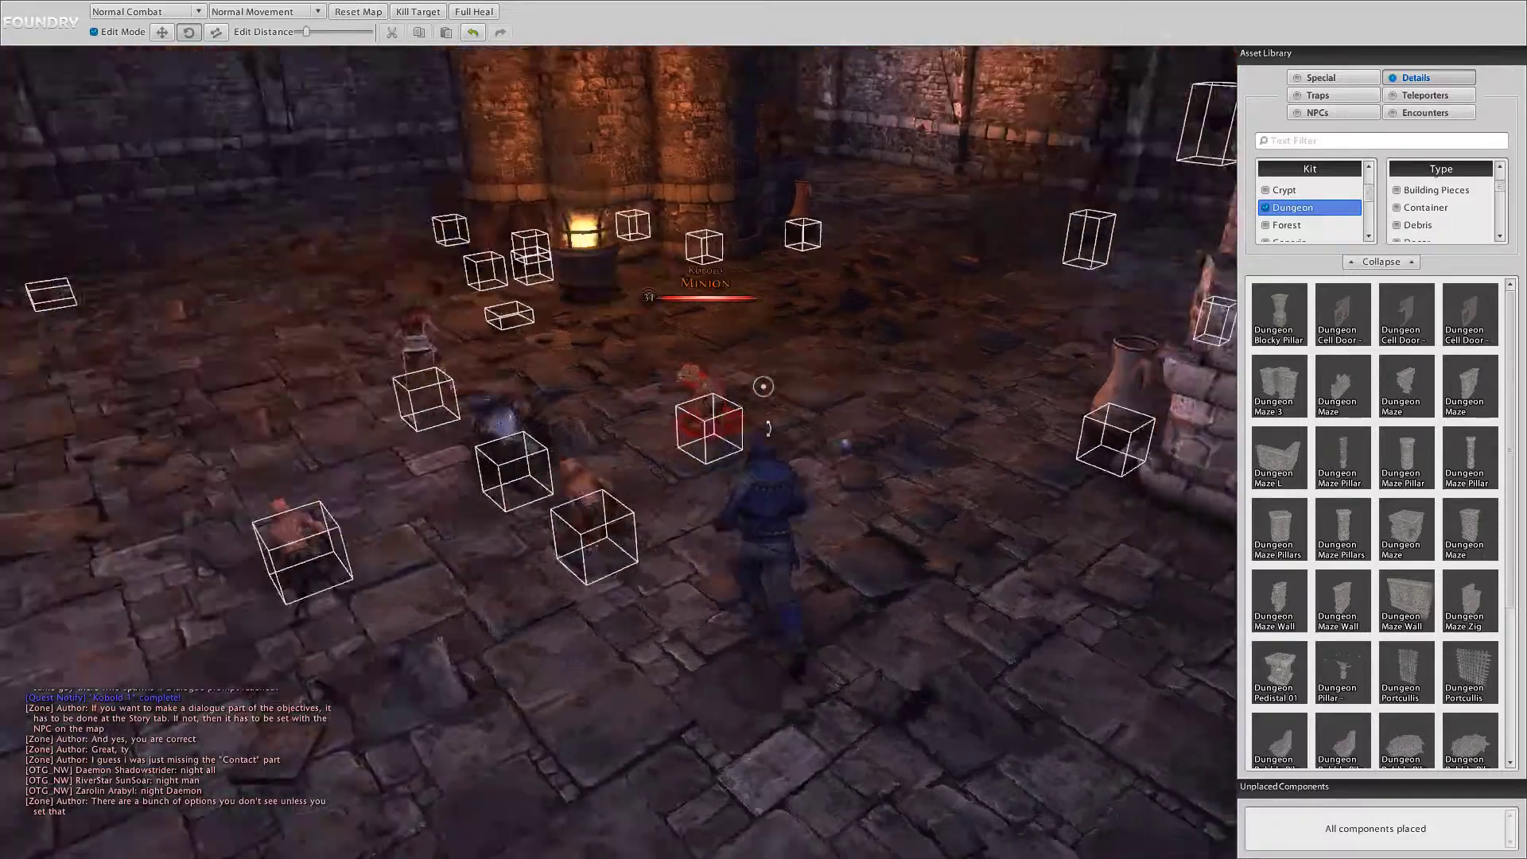
key("w")
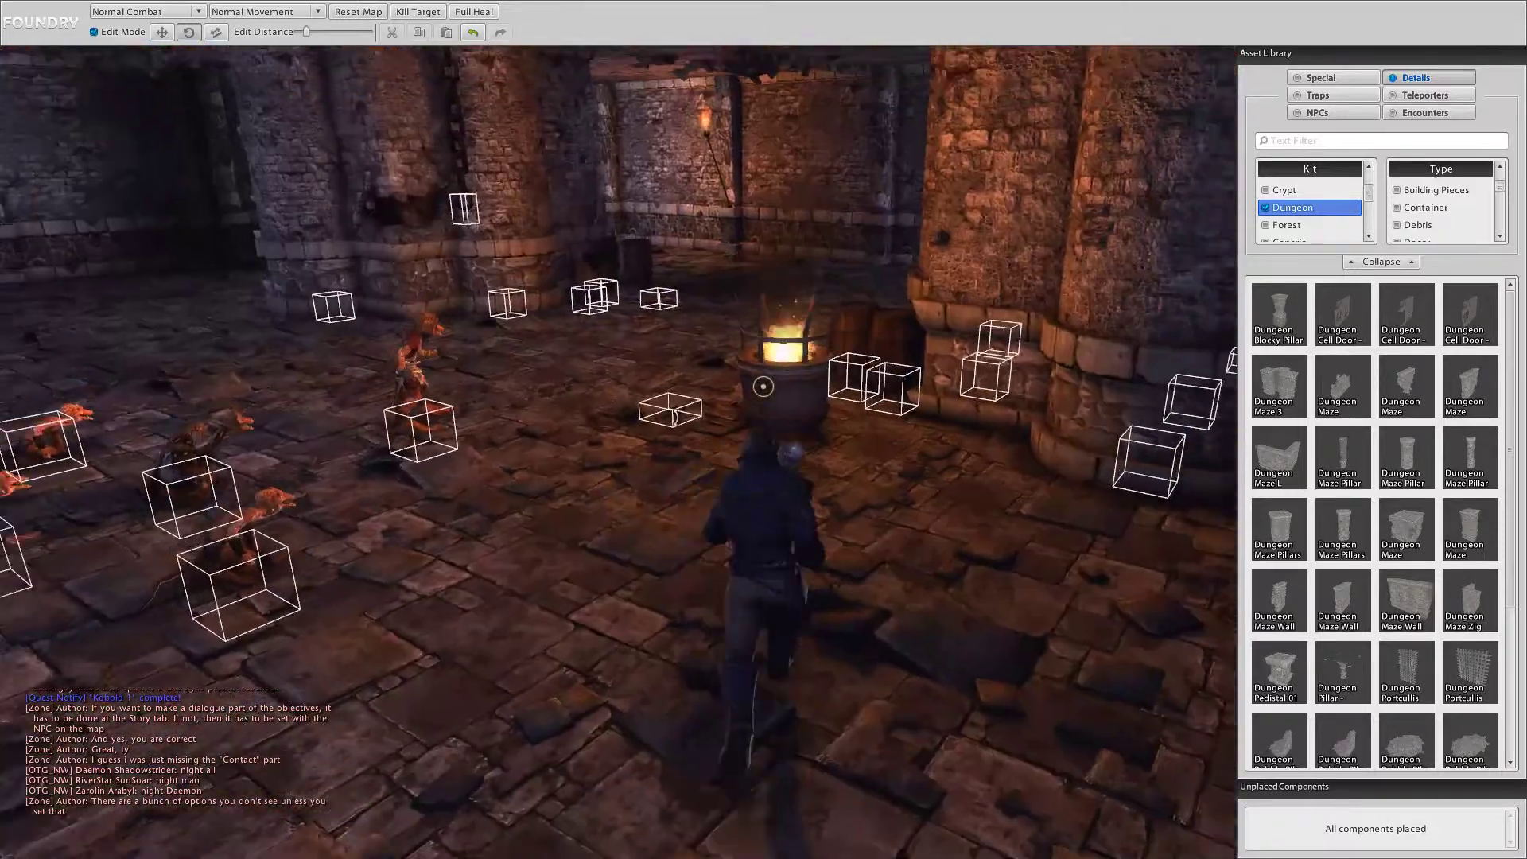
key("w")
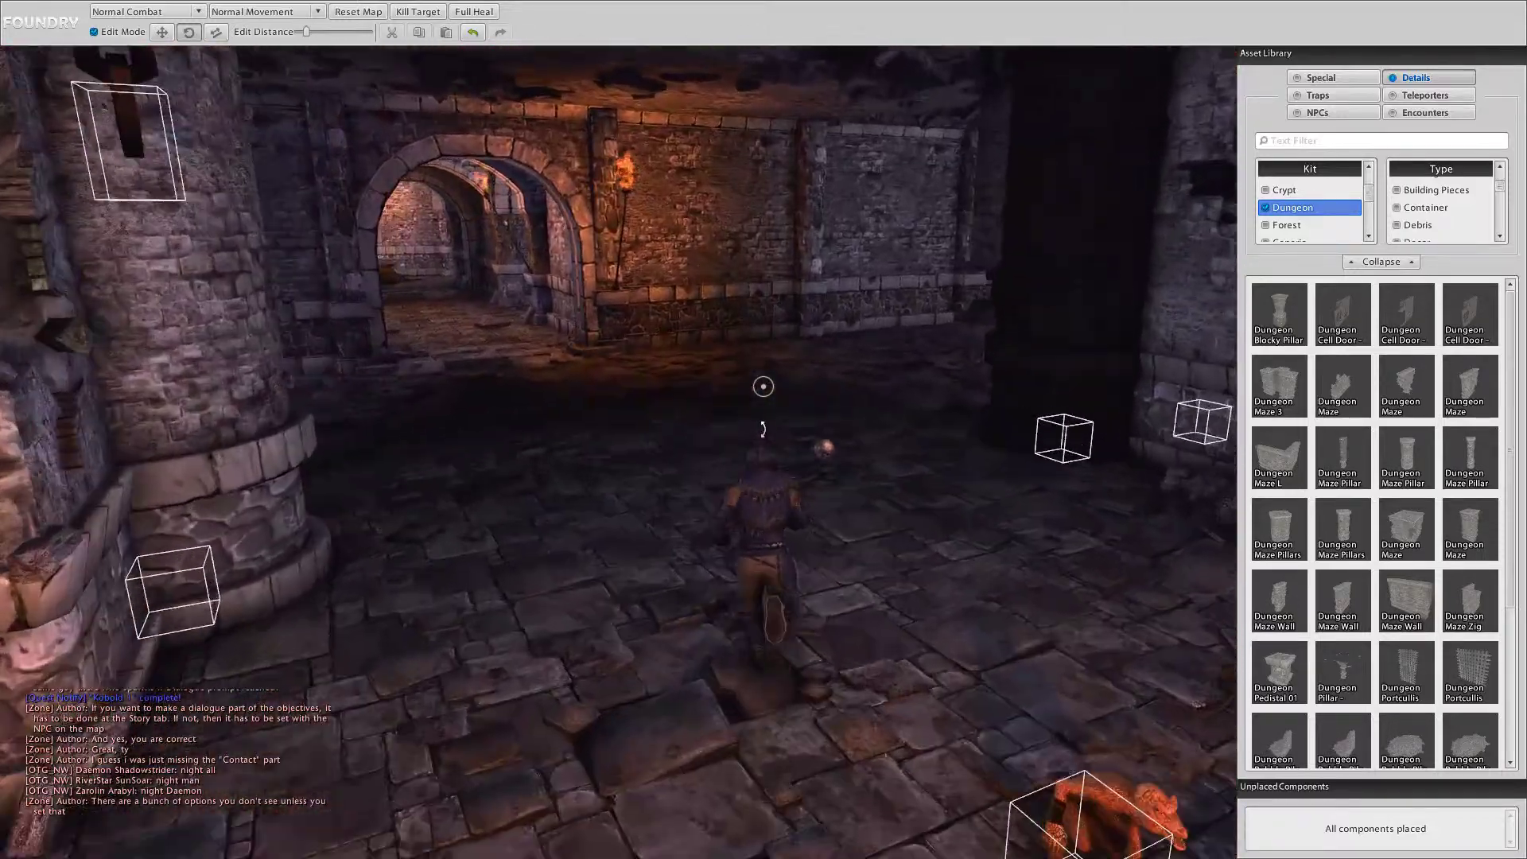
key("w")
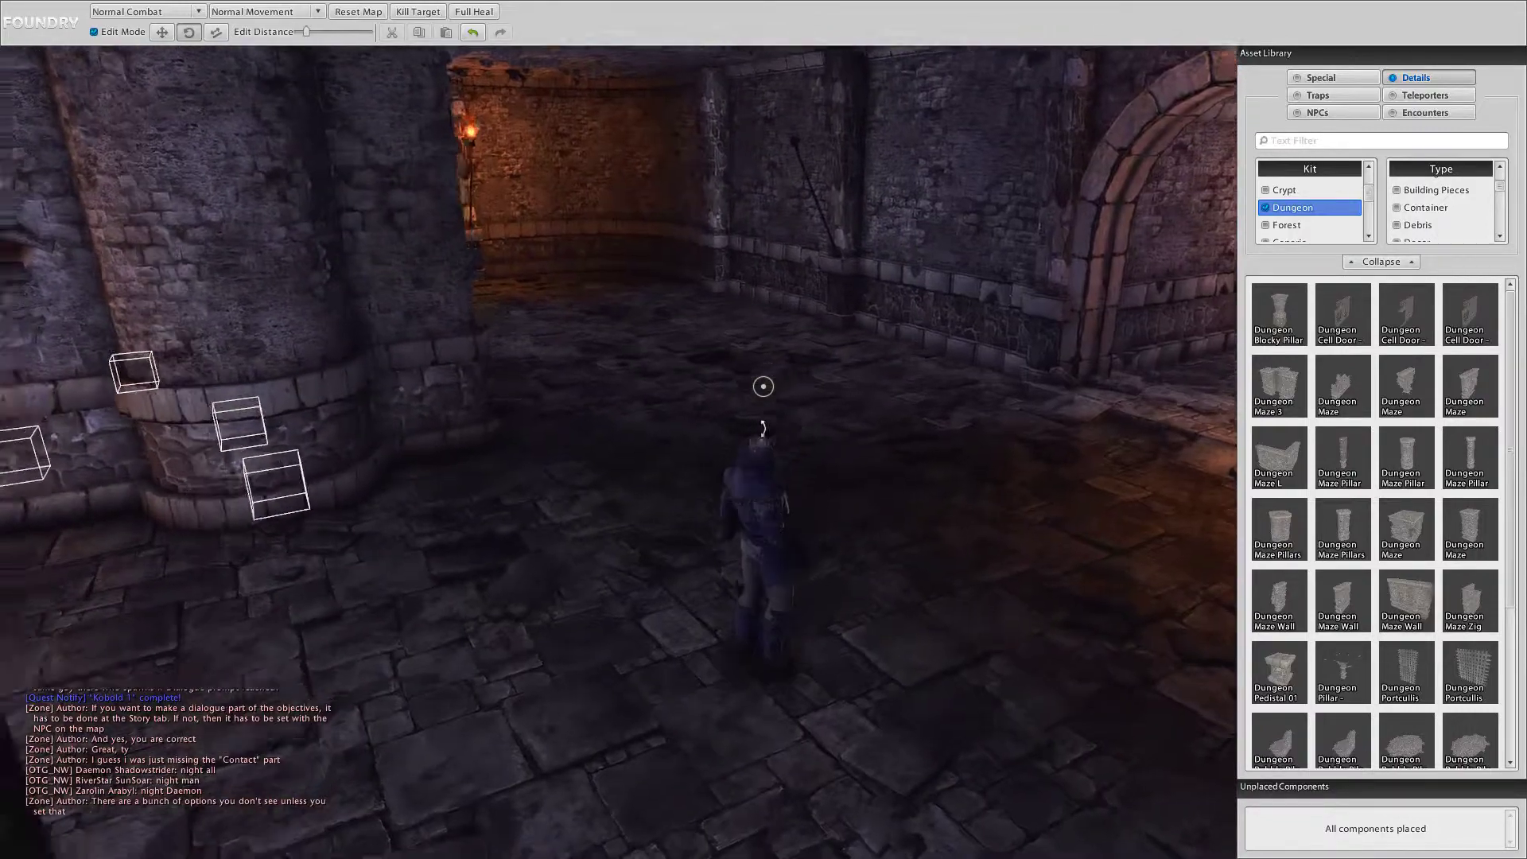
key("w")
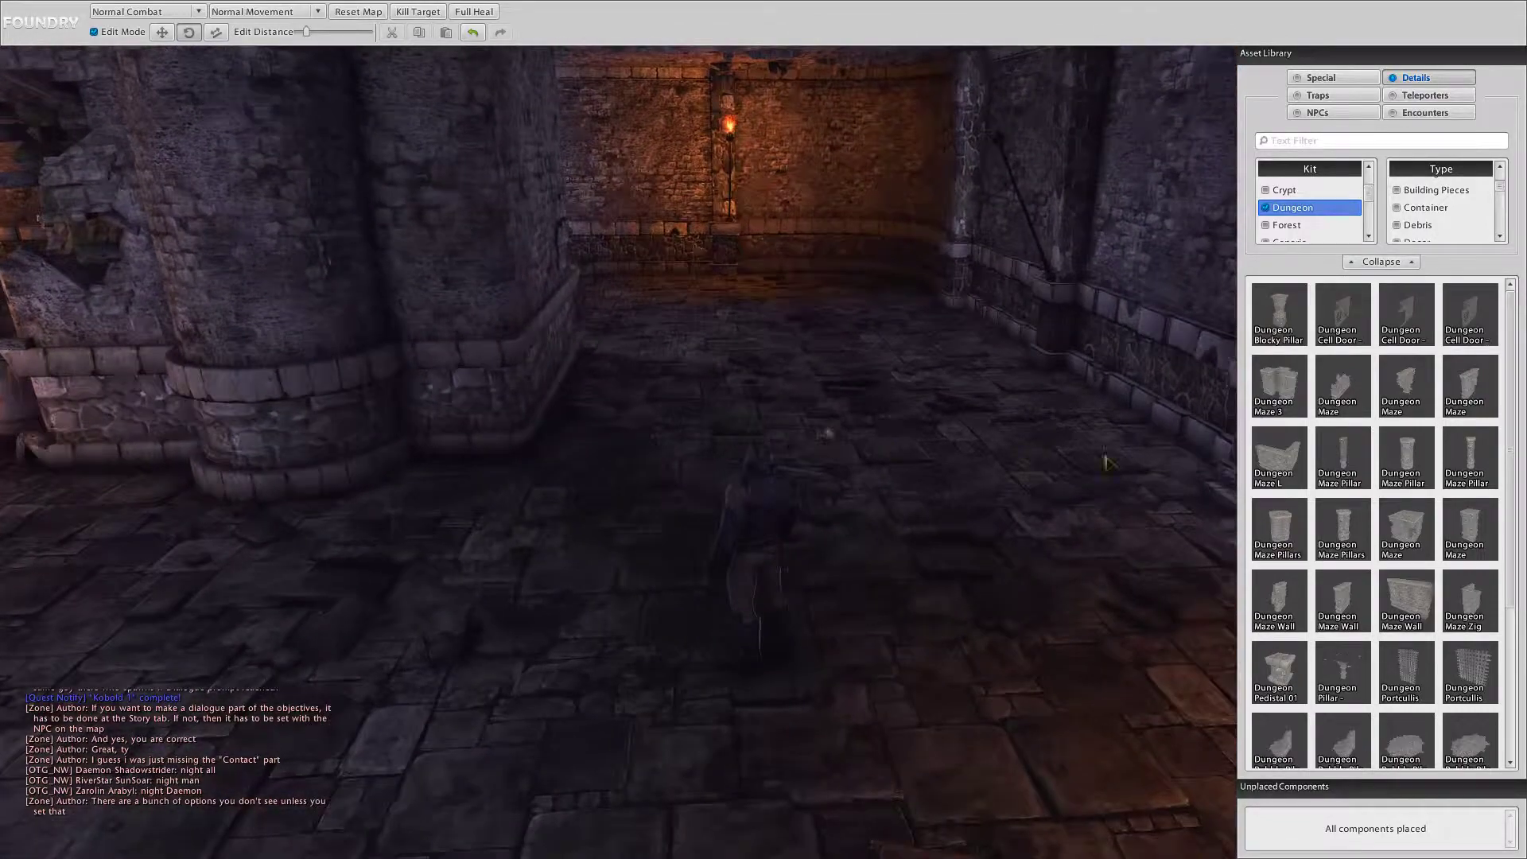
left_click_drag(1343, 408, 938, 409)
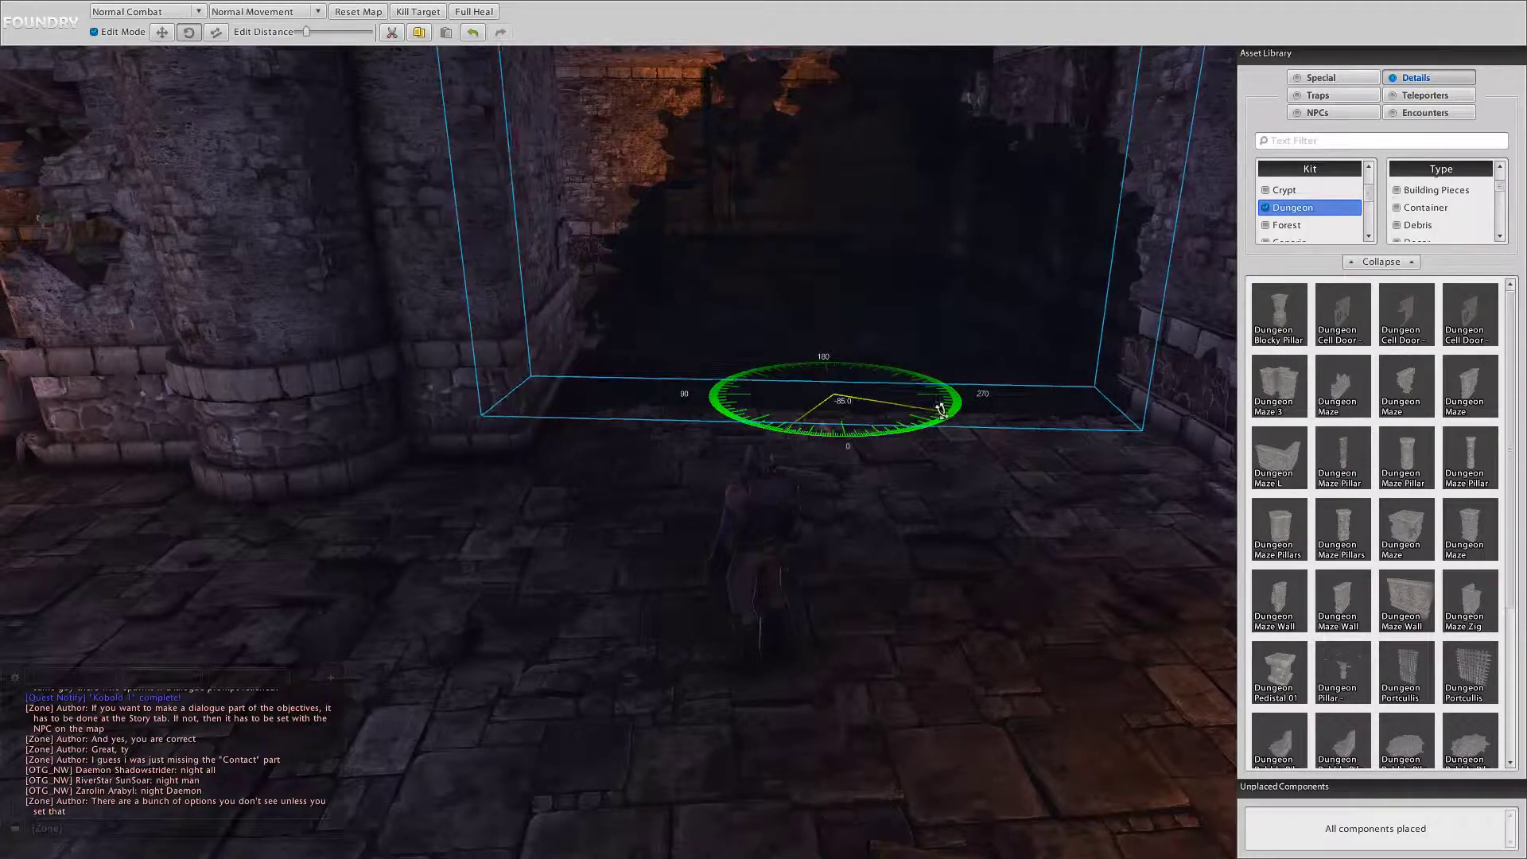
left_click_drag(946, 411, 953, 407)
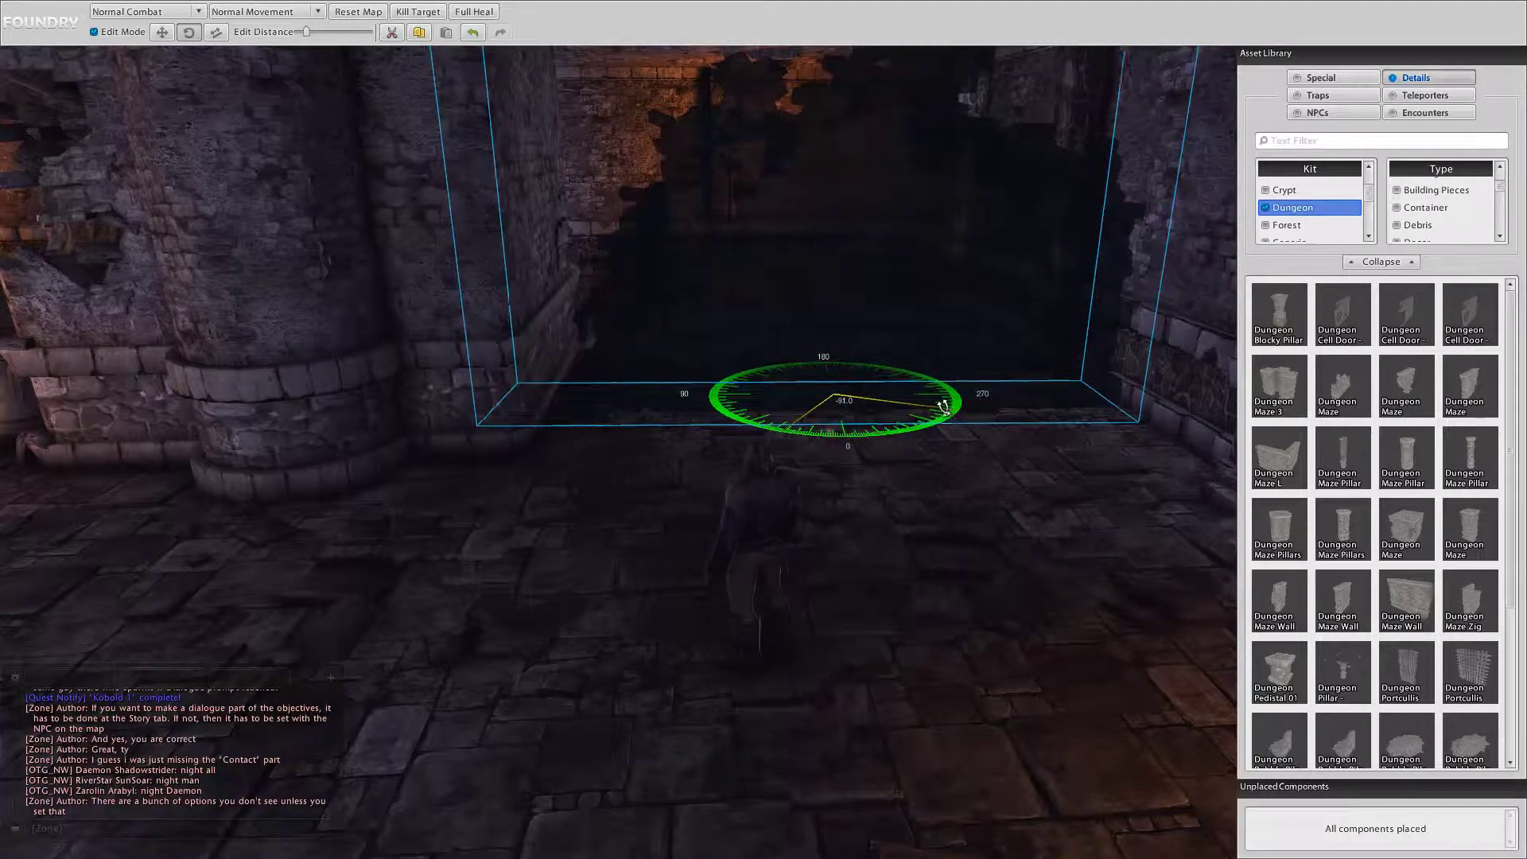
left_click_drag(941, 408, 943, 409)
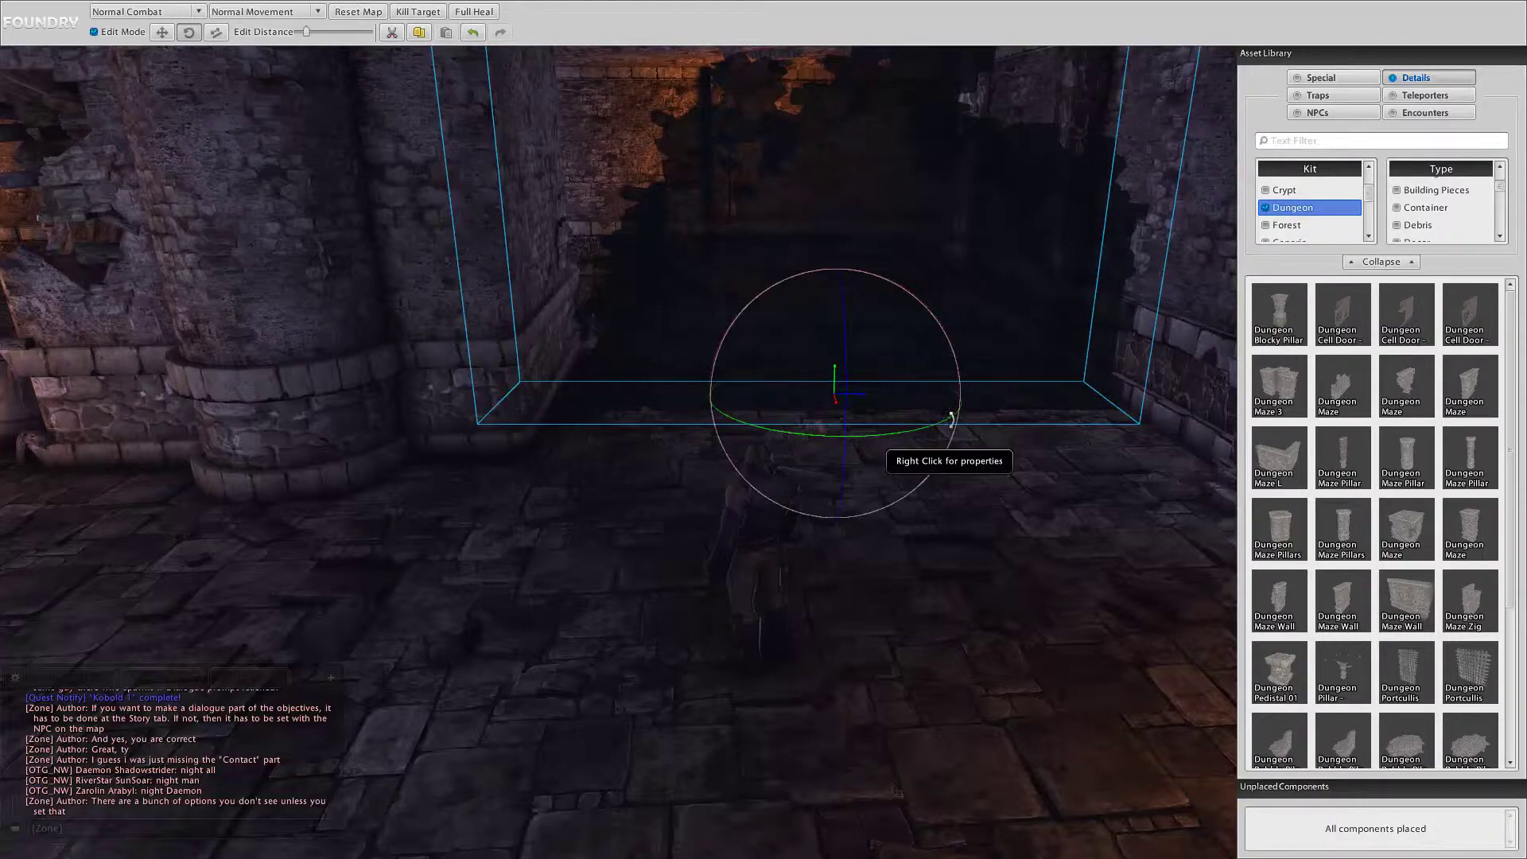
left_click(1032, 307)
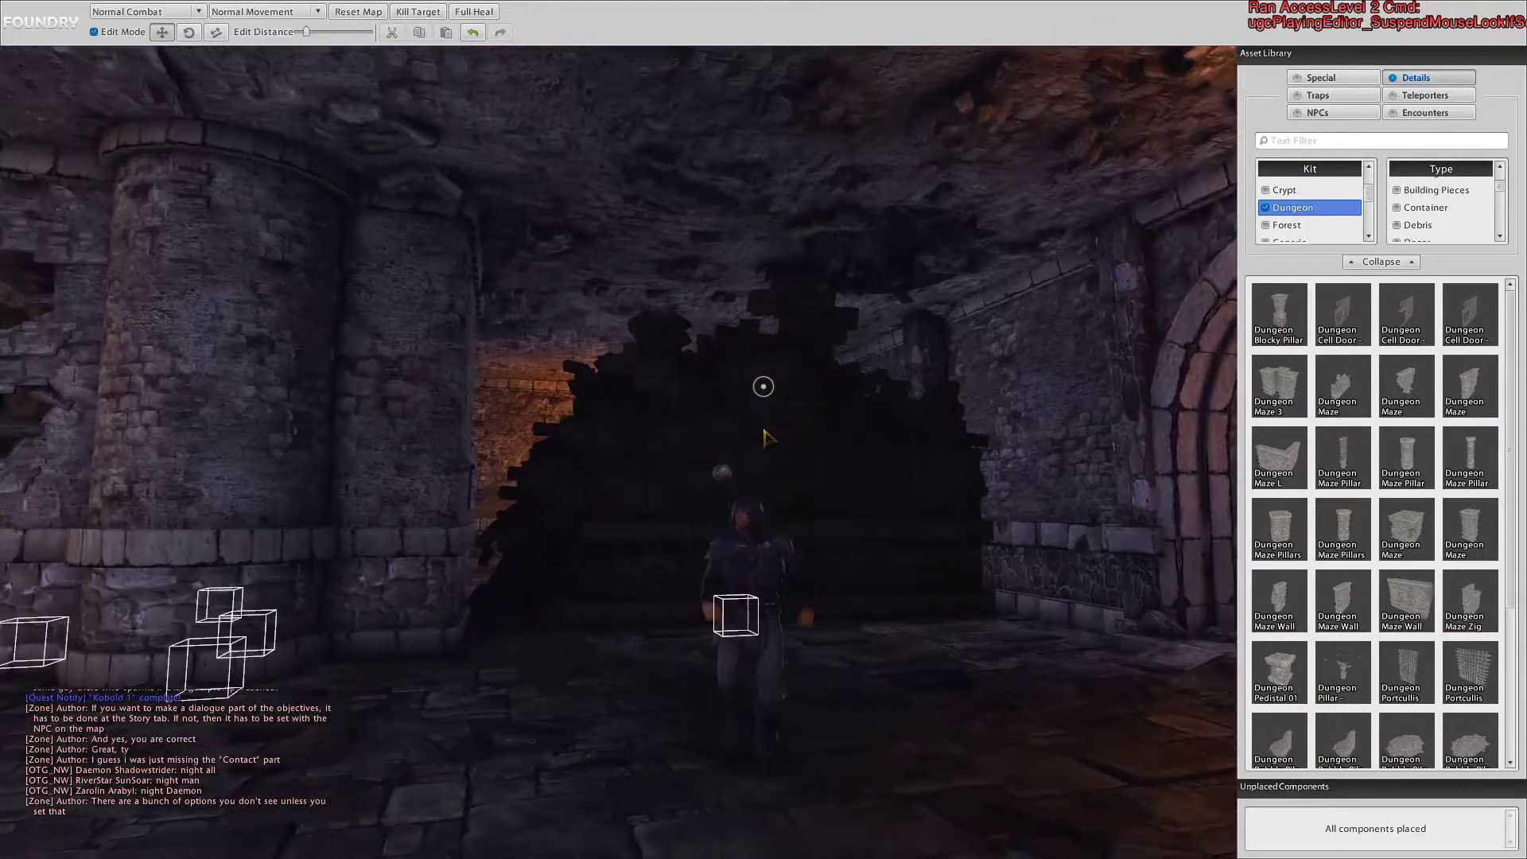
Step: Clear the Dungeon kit filter and search the asset library for "rubb" beside the rubble mound in the passage past the kobolds
key("a")
key("d")
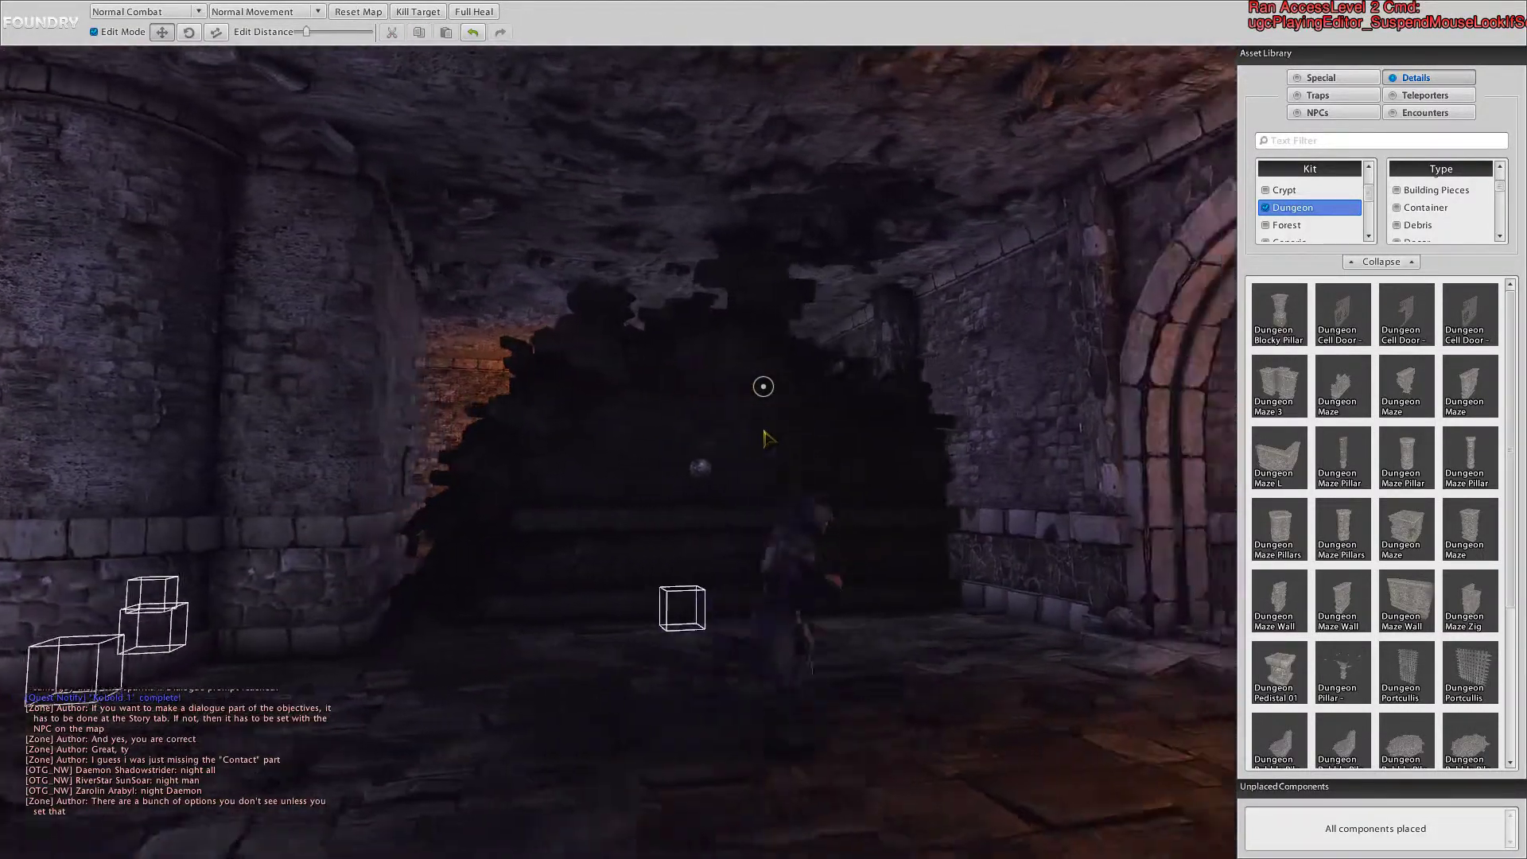
key("d")
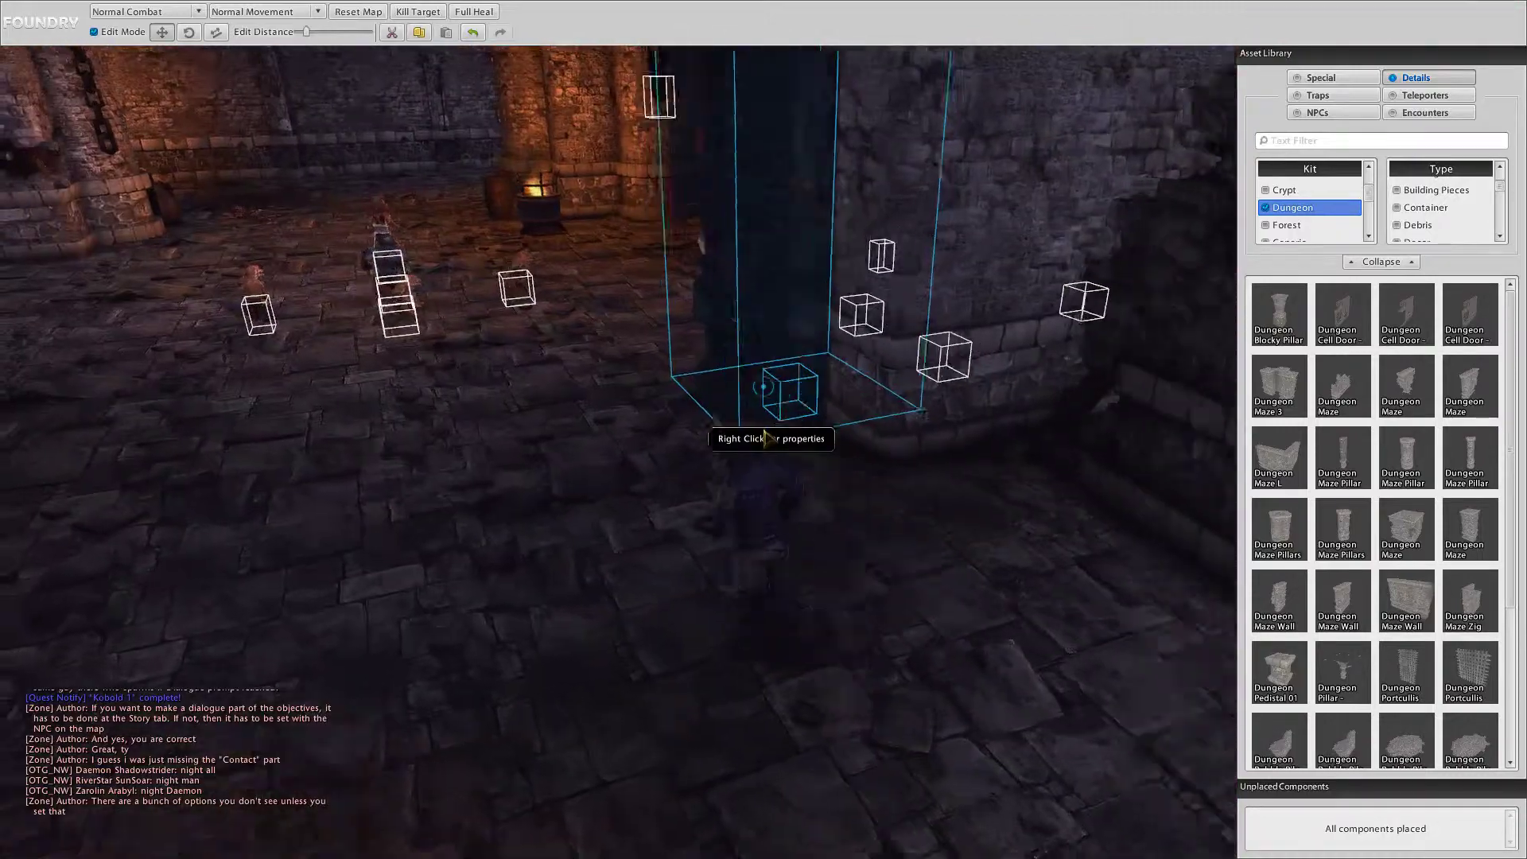
key("w")
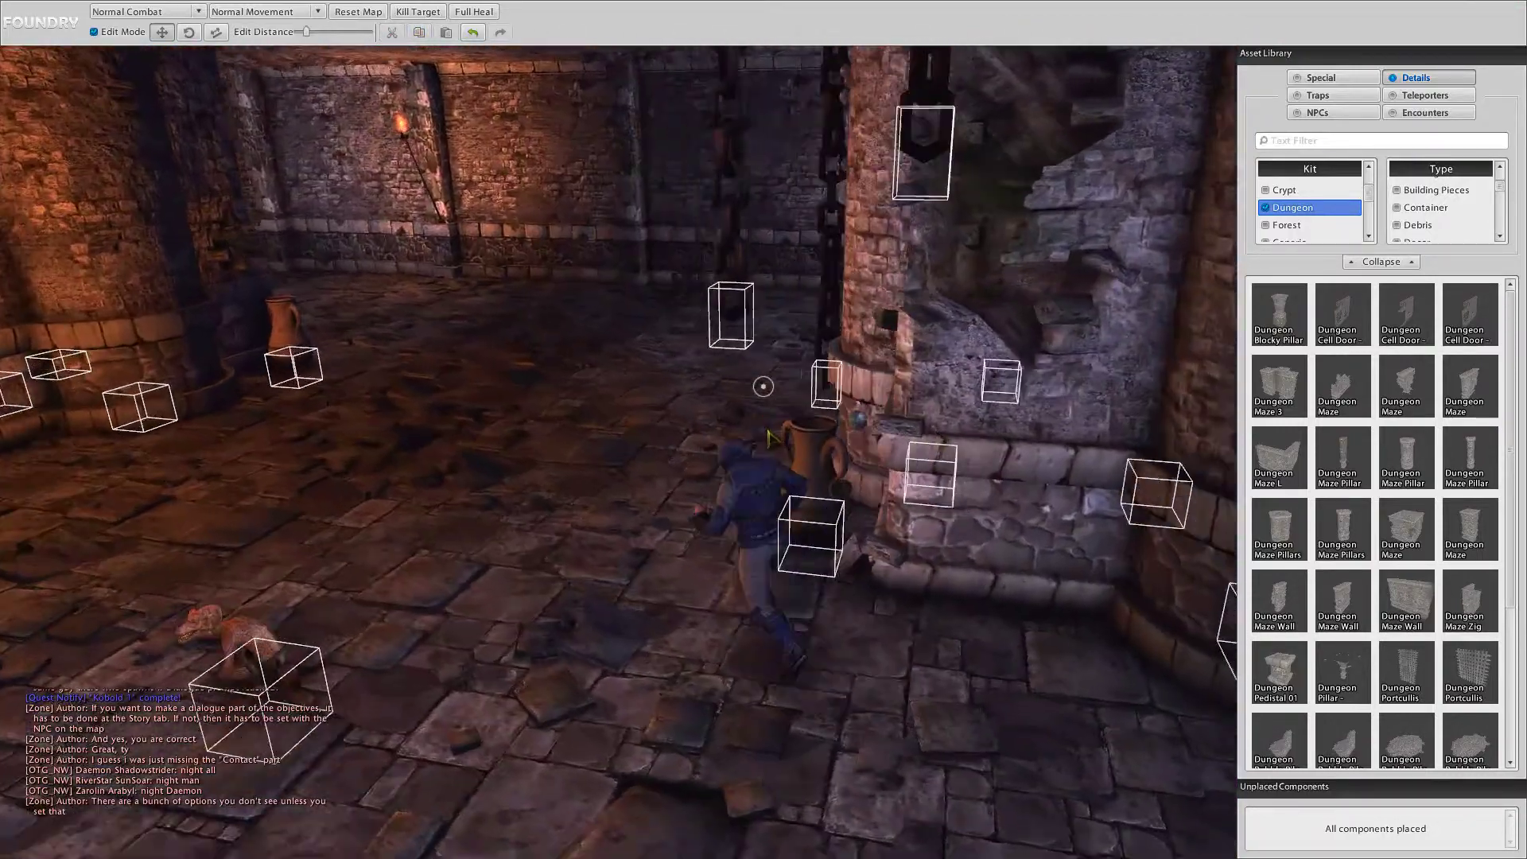
key("w")
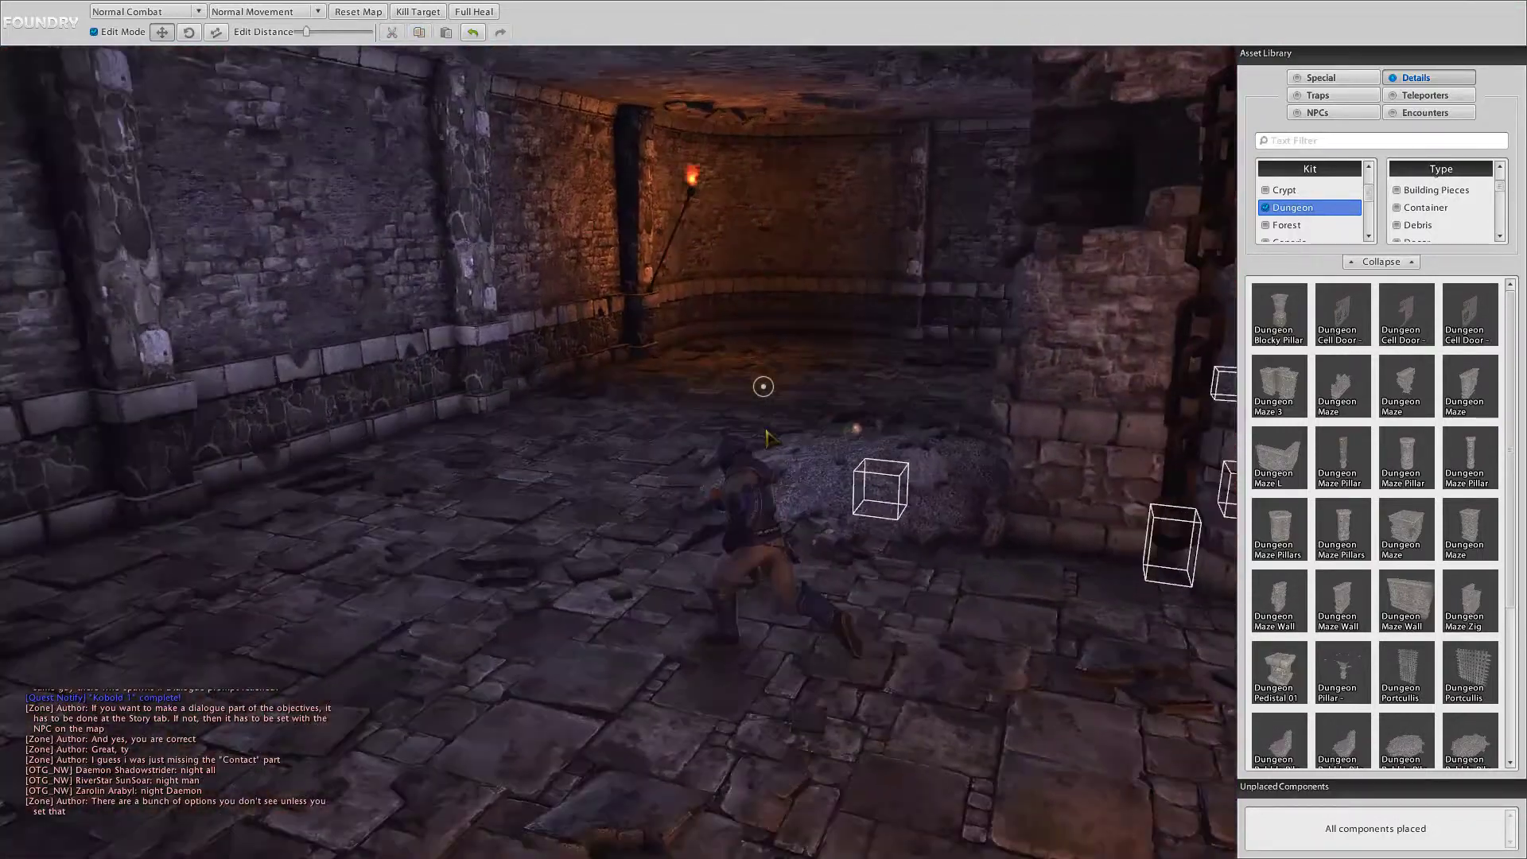
key("w")
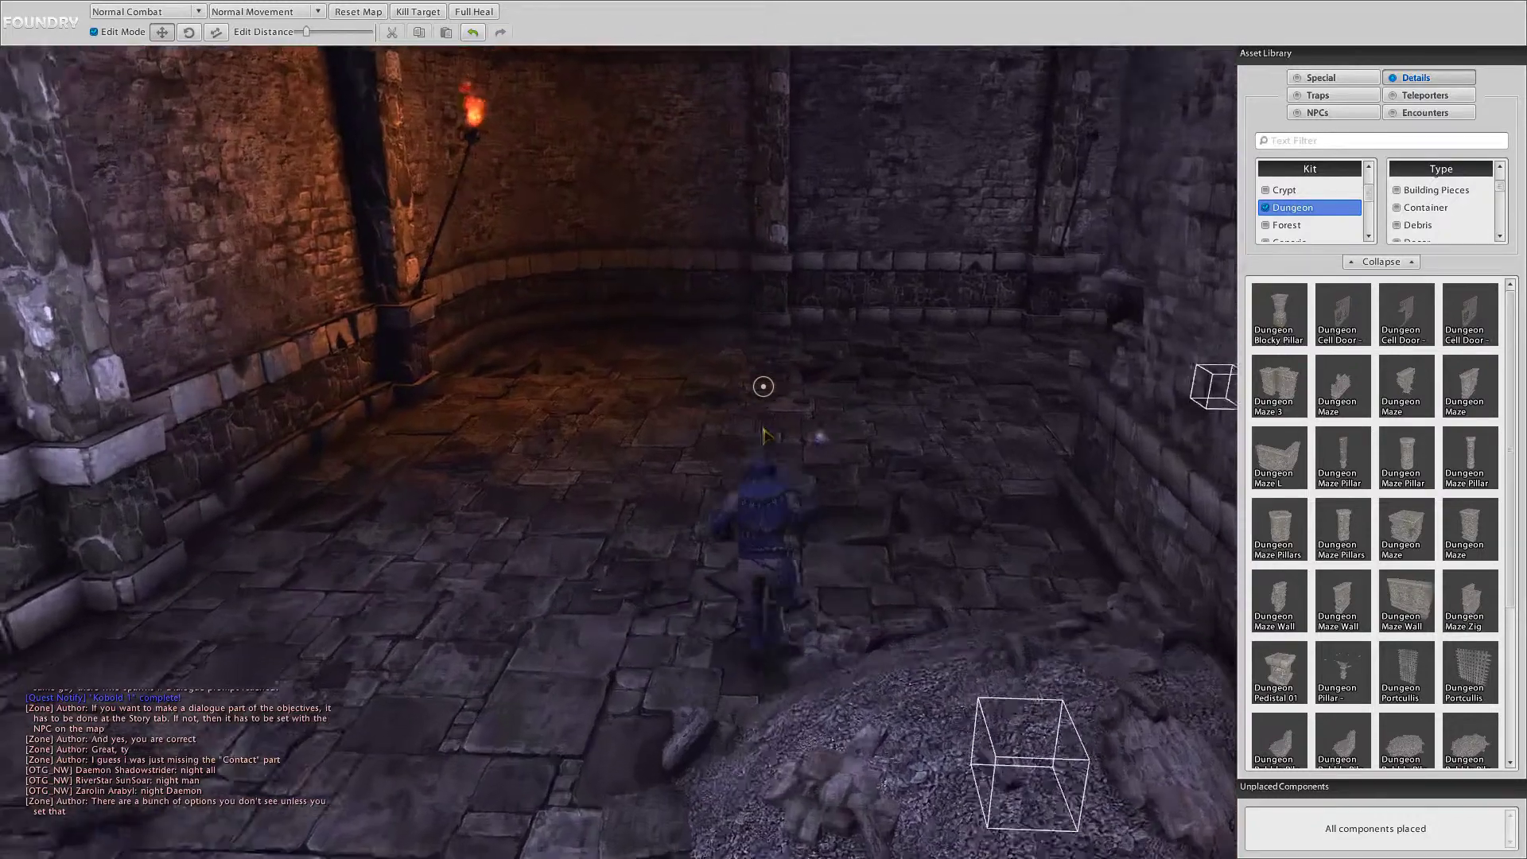
scroll(1380, 617, "down", 3)
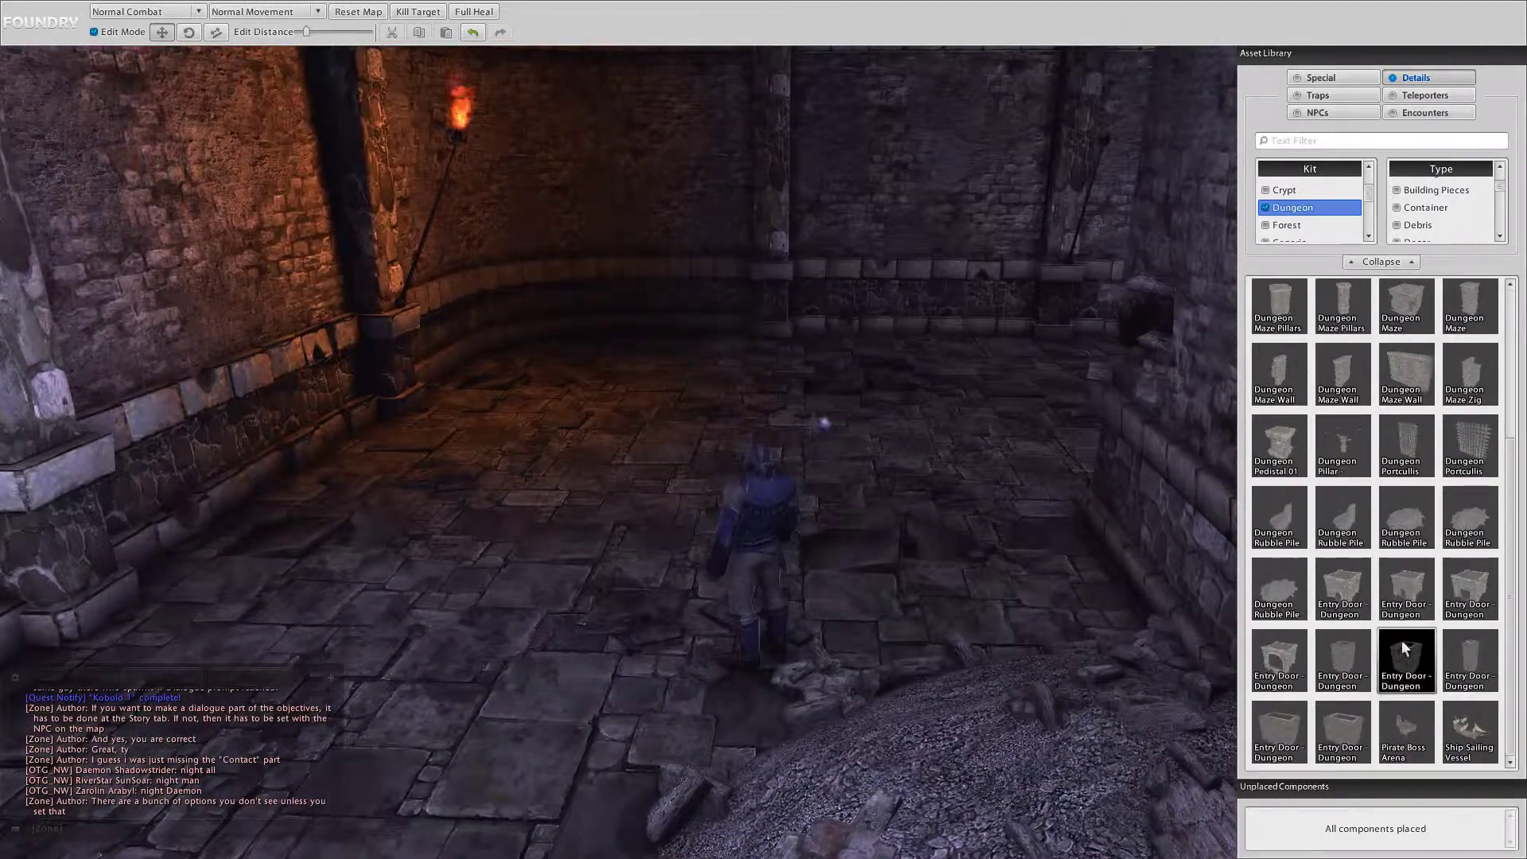
scroll(1402, 646, "up", 3)
left_click(1277, 210)
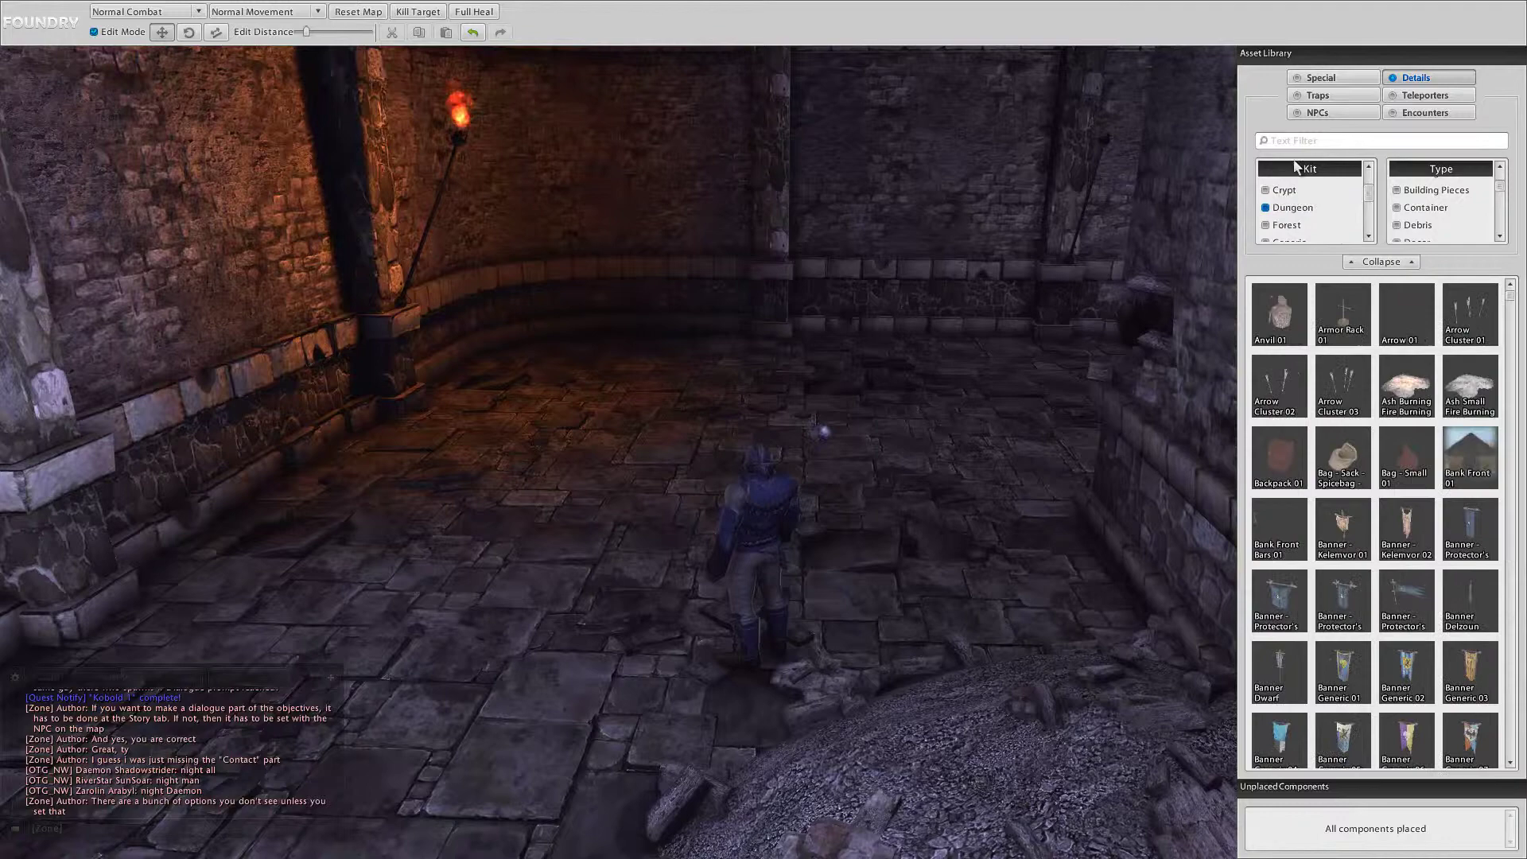
type("e")
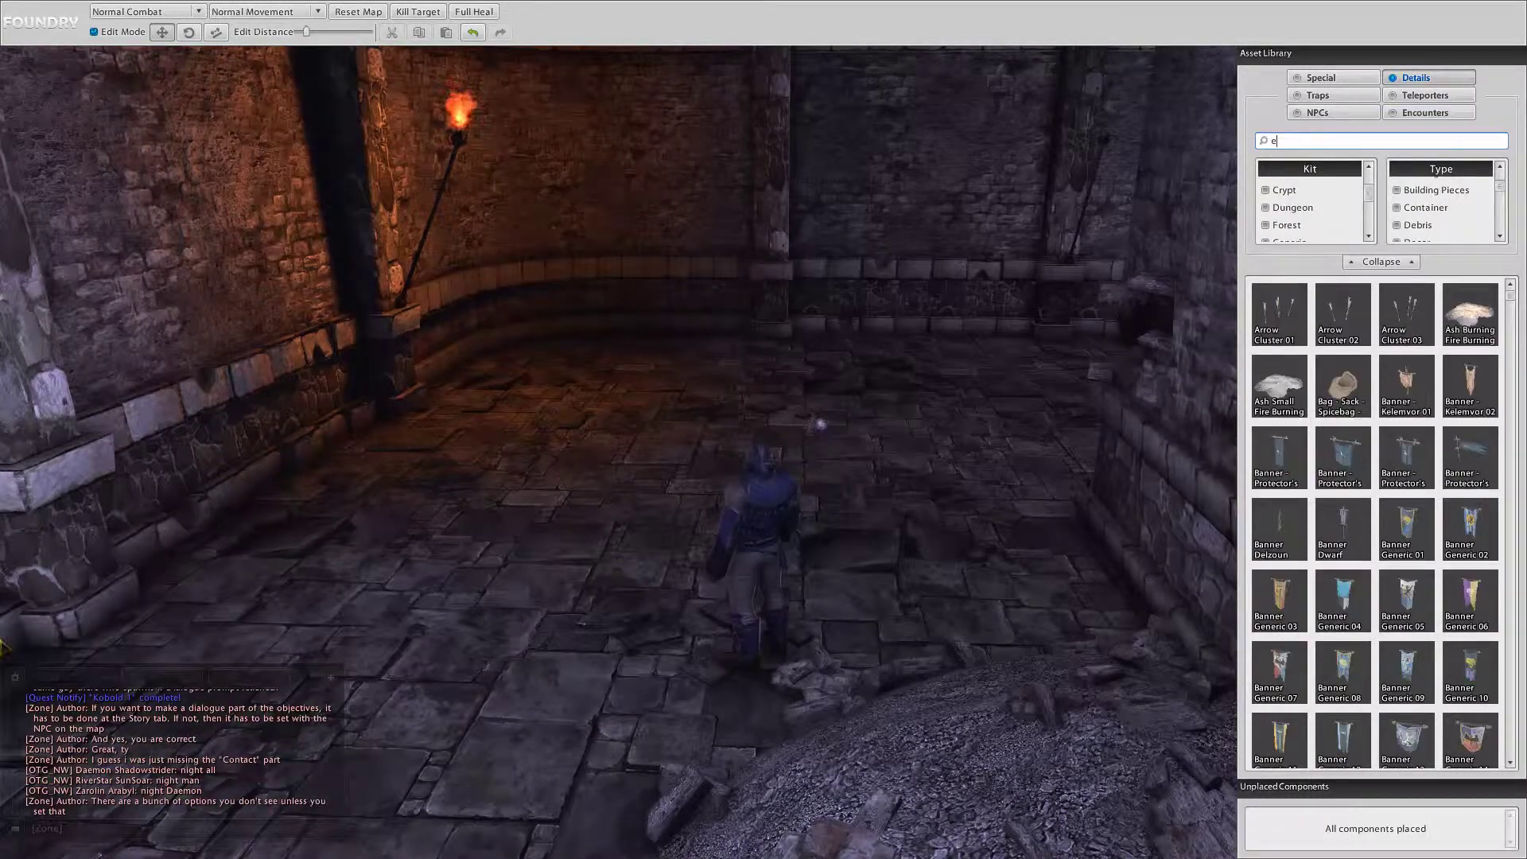
key("BackSpace")
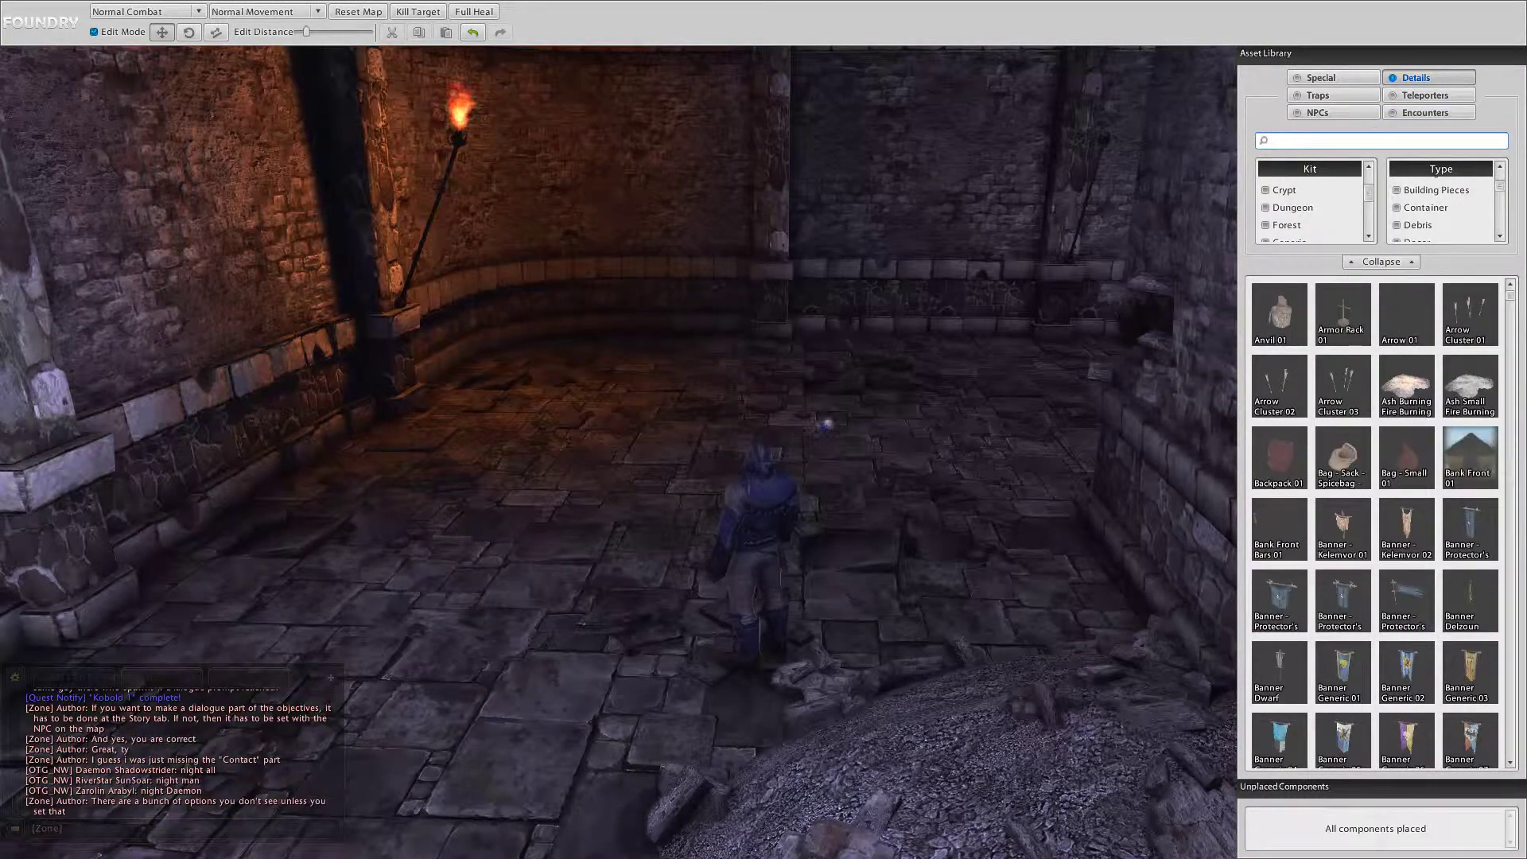
type("rubb")
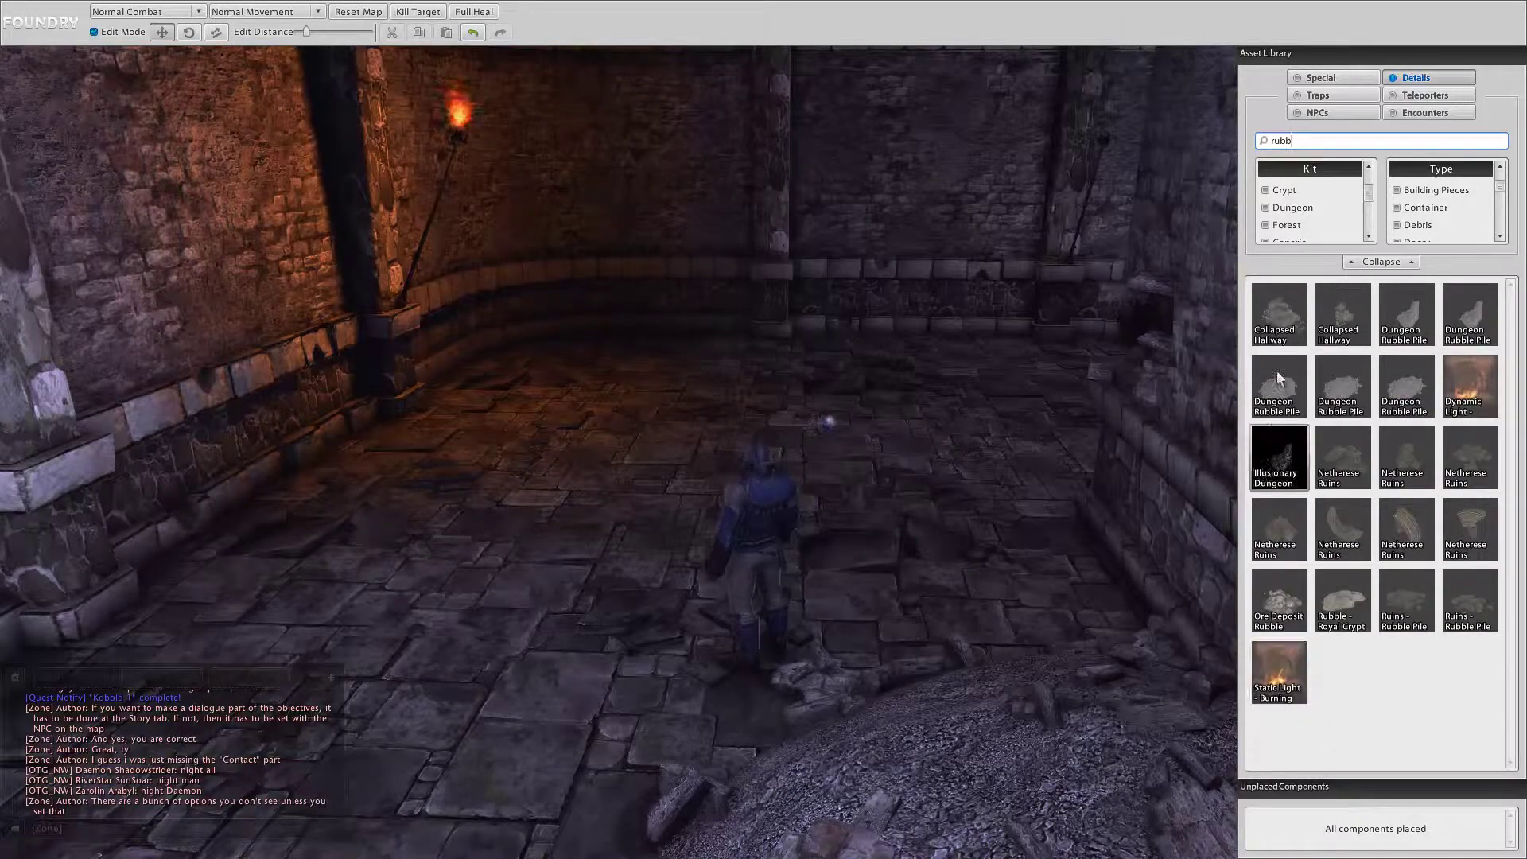
Step: Place a Collapsed Hallway piece in the passage beyond the rubble mound and shift it deeper into the passage
left_click_drag(1287, 318, 687, 428)
right_click_drag(687, 428, 764, 432)
key("s")
key("w")
left_click_drag(763, 431, 737, 432)
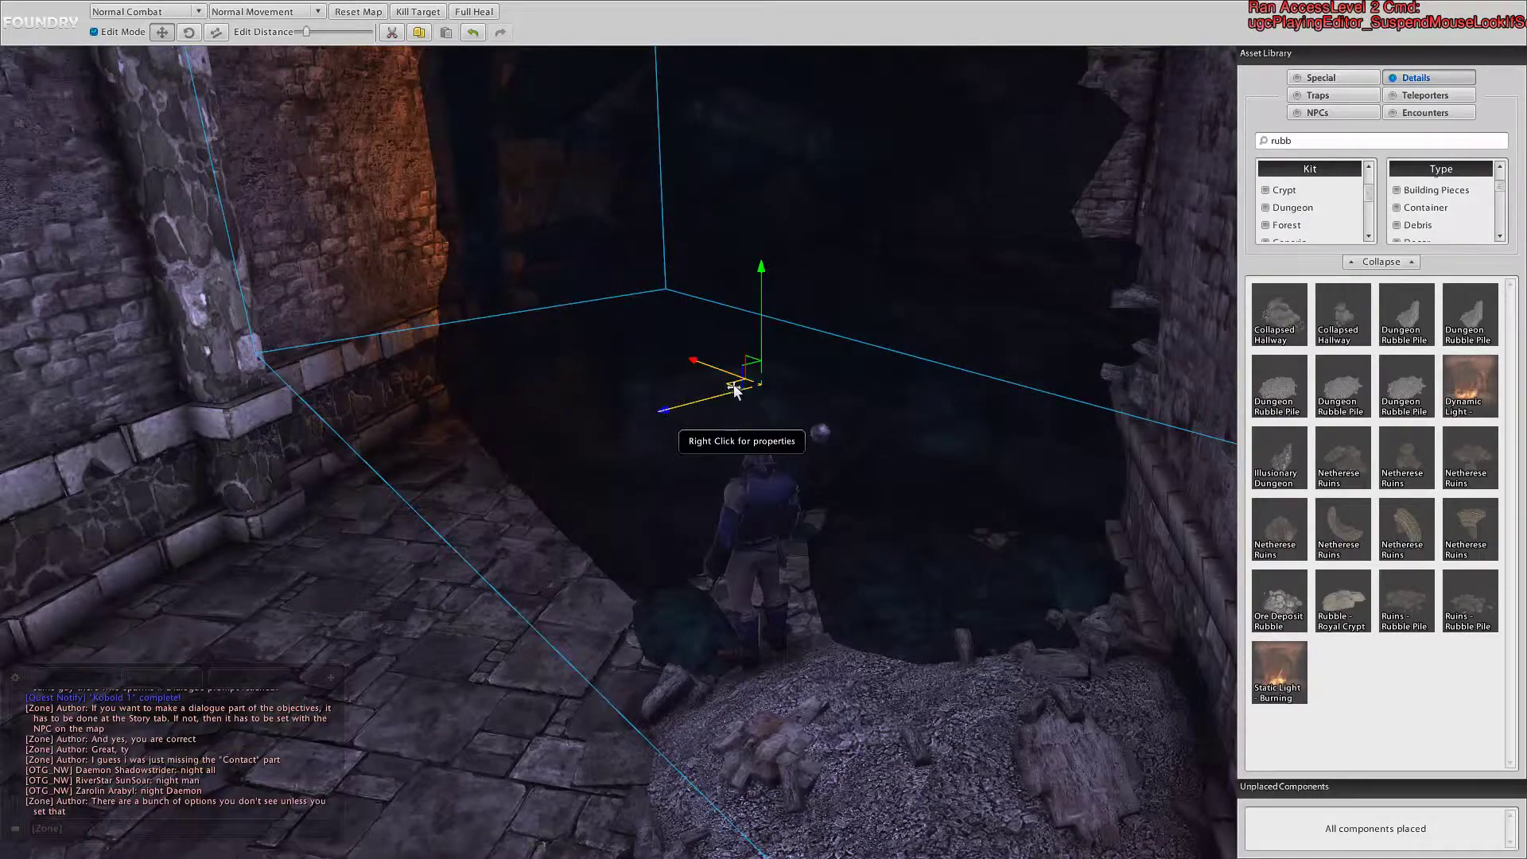
left_click_drag(696, 348, 676, 327)
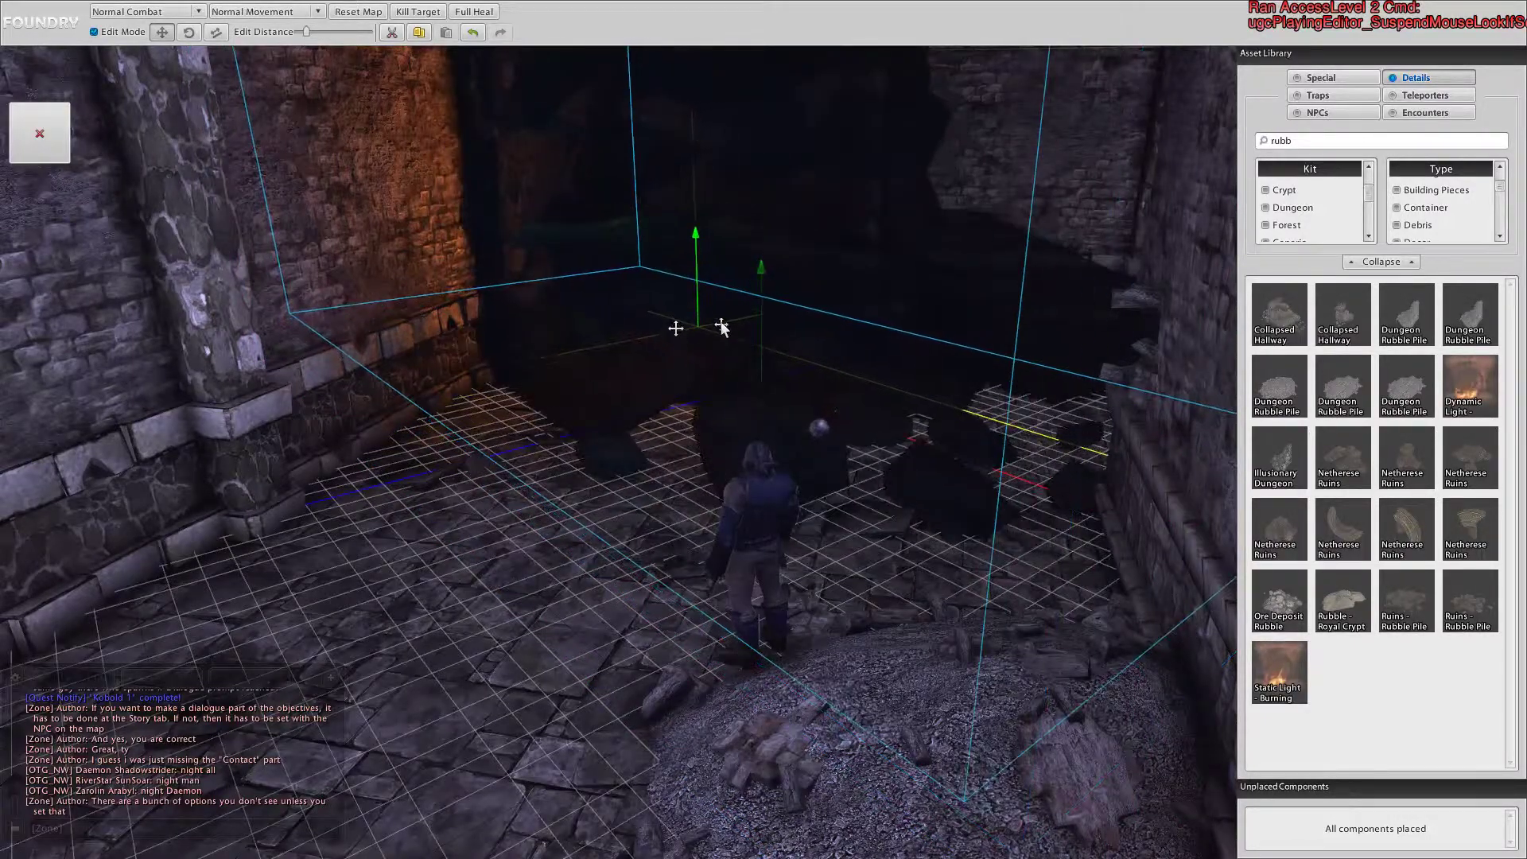
key("w")
right_click_drag(723, 327, 761, 429)
key("s")
key("w")
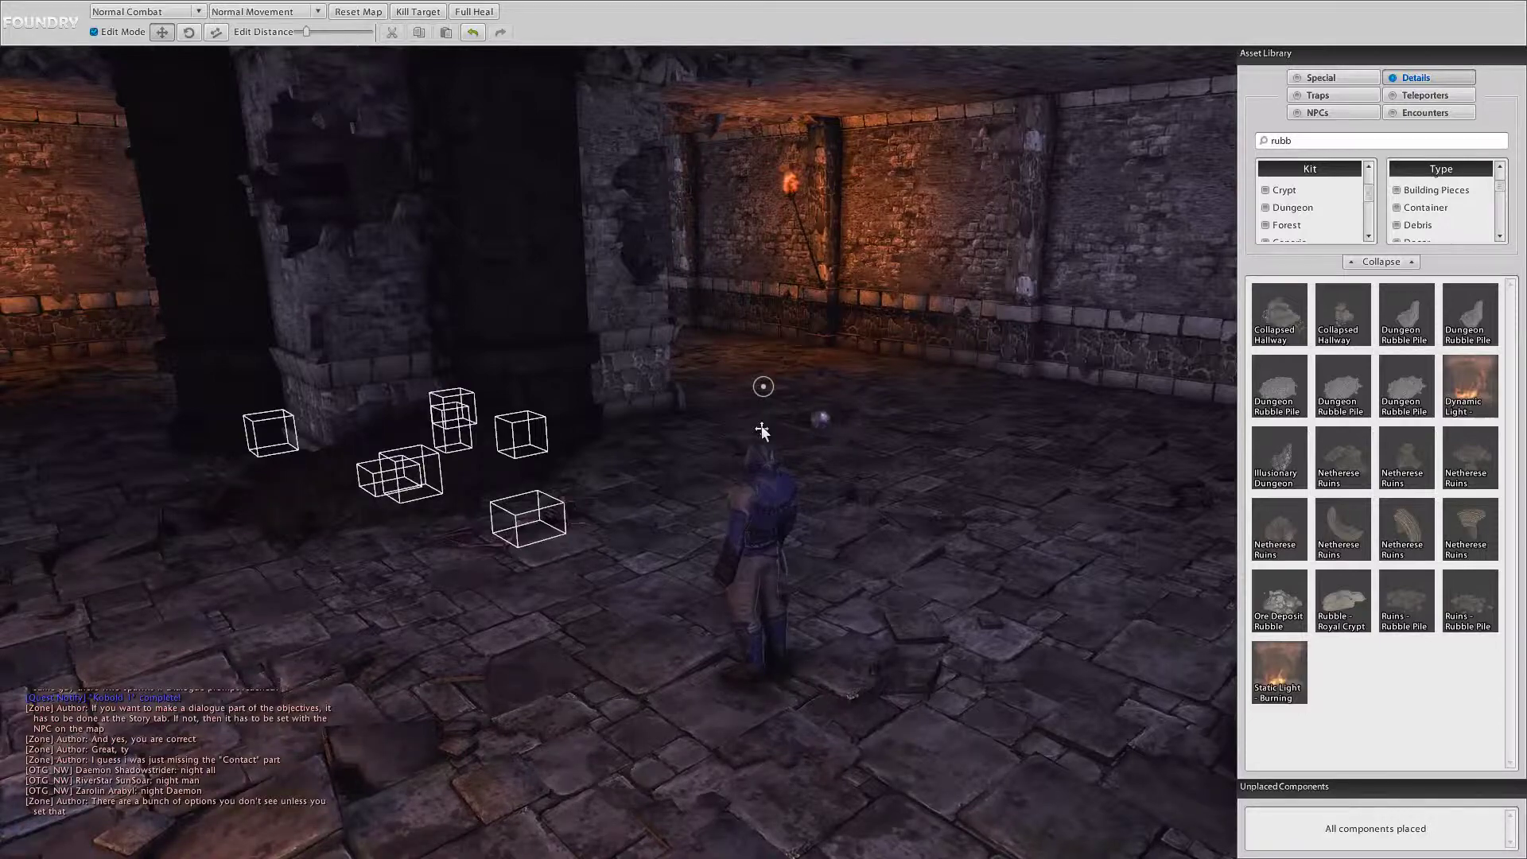
Step: Place two Dungeon Rubble Pile pieces along the arched stone corridor
mouse_move(762, 430)
right_mouse_down()
mouse_move(746, 423)
mouse_move(777, 424)
mouse_move(763, 432)
right_mouse_up()
key("w")
key("w")
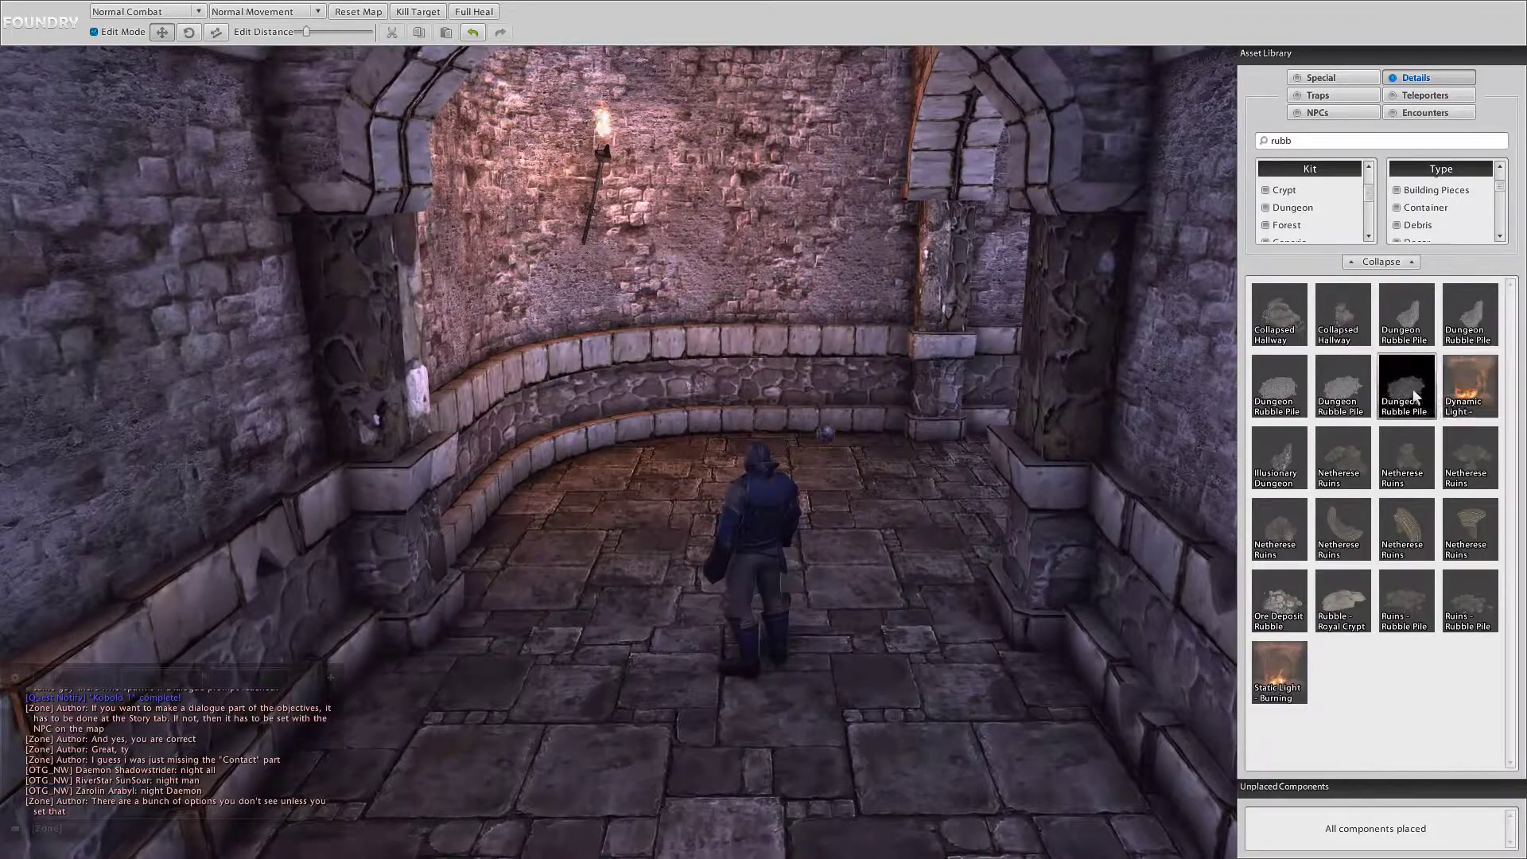
left_click_drag(1415, 396, 622, 511)
key("w")
right_click_drag(622, 512, 761, 432)
left_click_drag(1342, 395, 206, 617)
Step: Search the asset library for "stat", place Crypt Statue 01 on one side of the empty alcove and rotate it
key("w")
right_click_drag(206, 617, 761, 427)
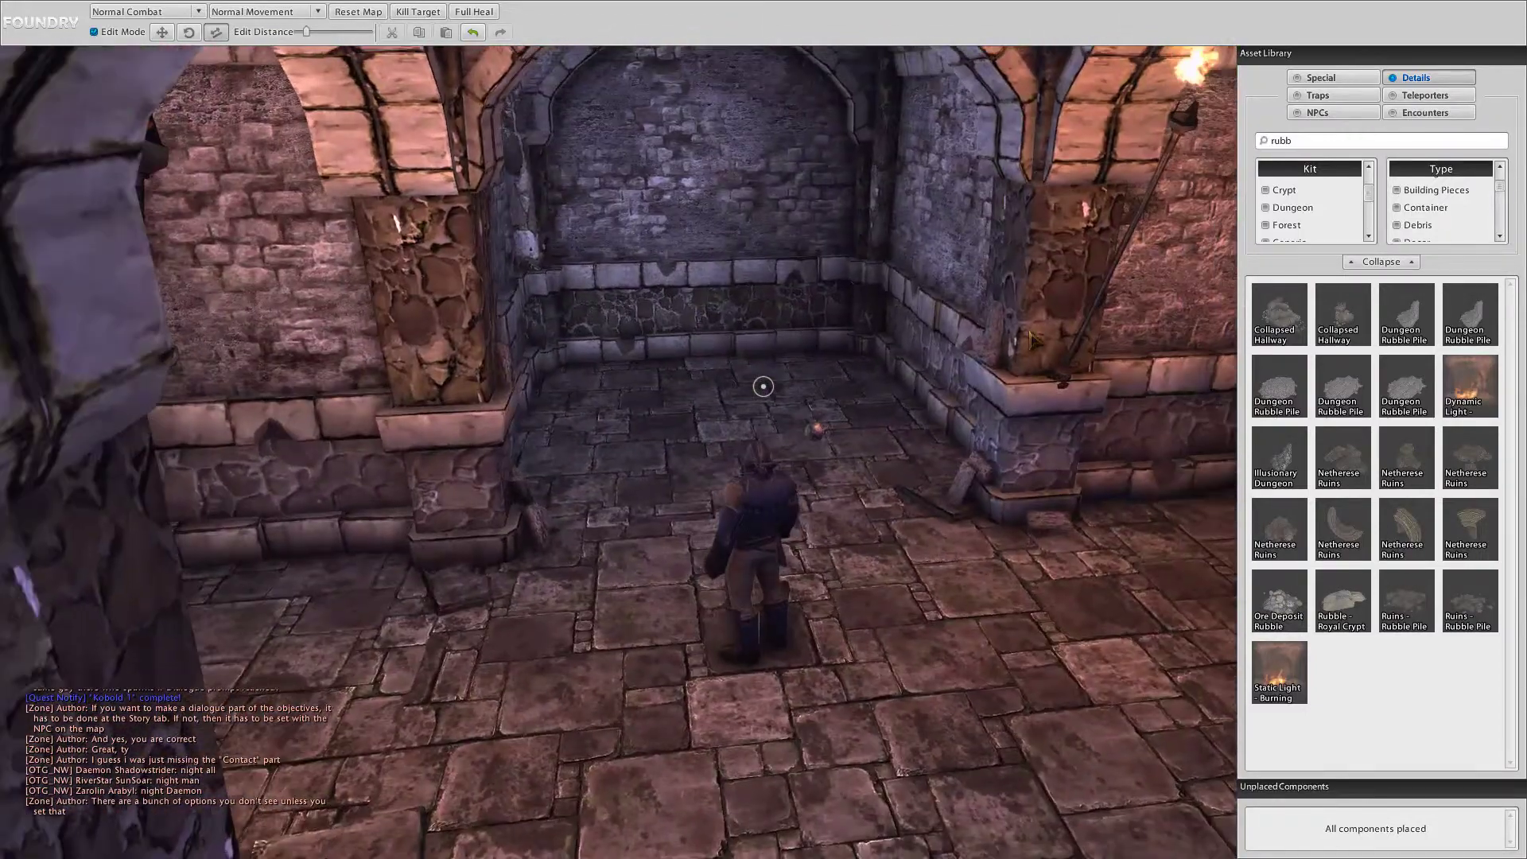
type("stat")
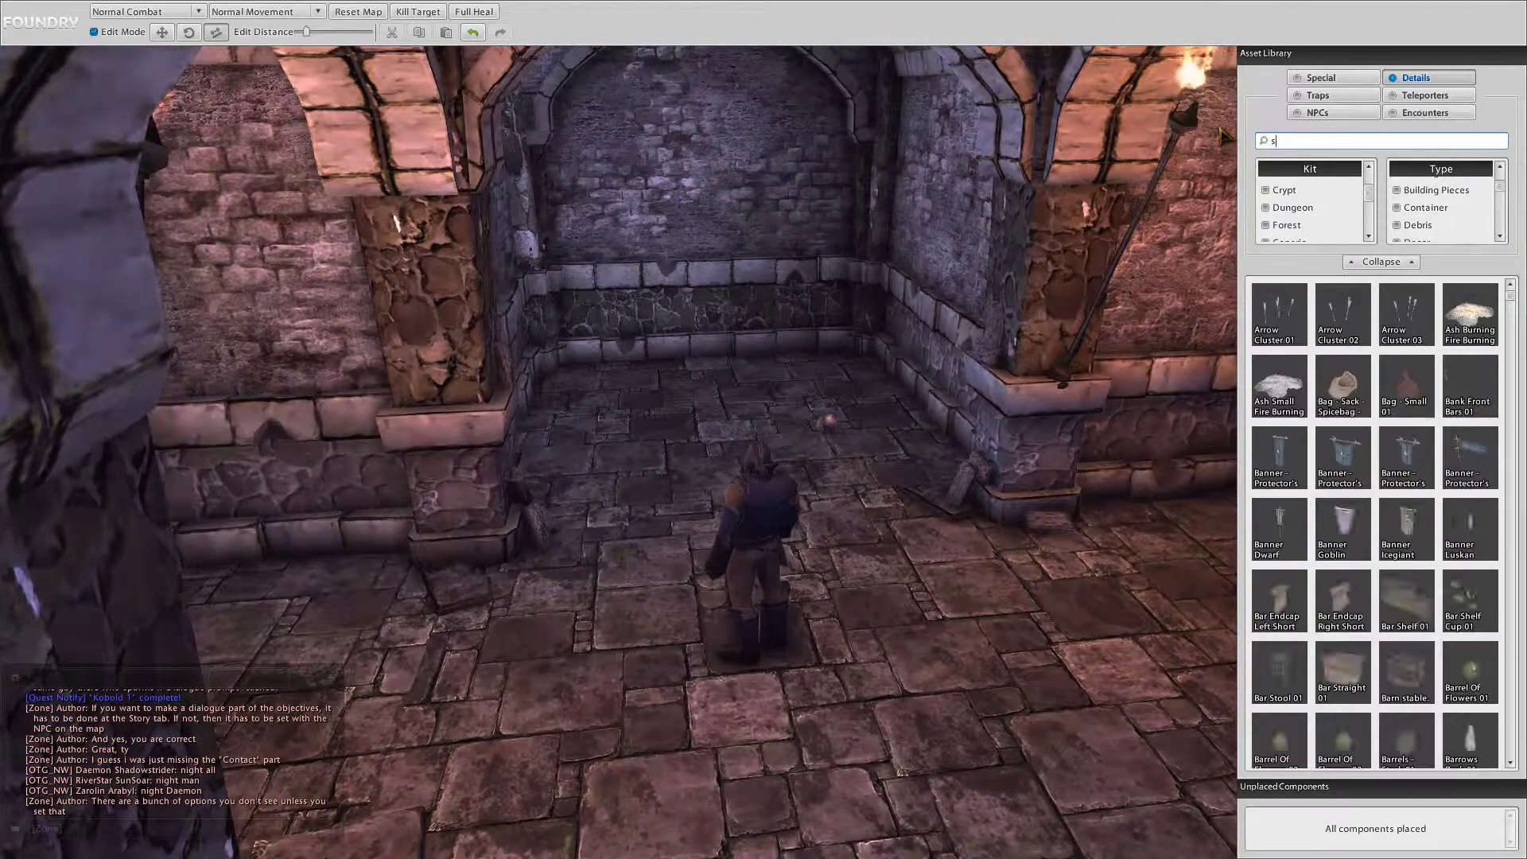
mouse_move(1281, 326)
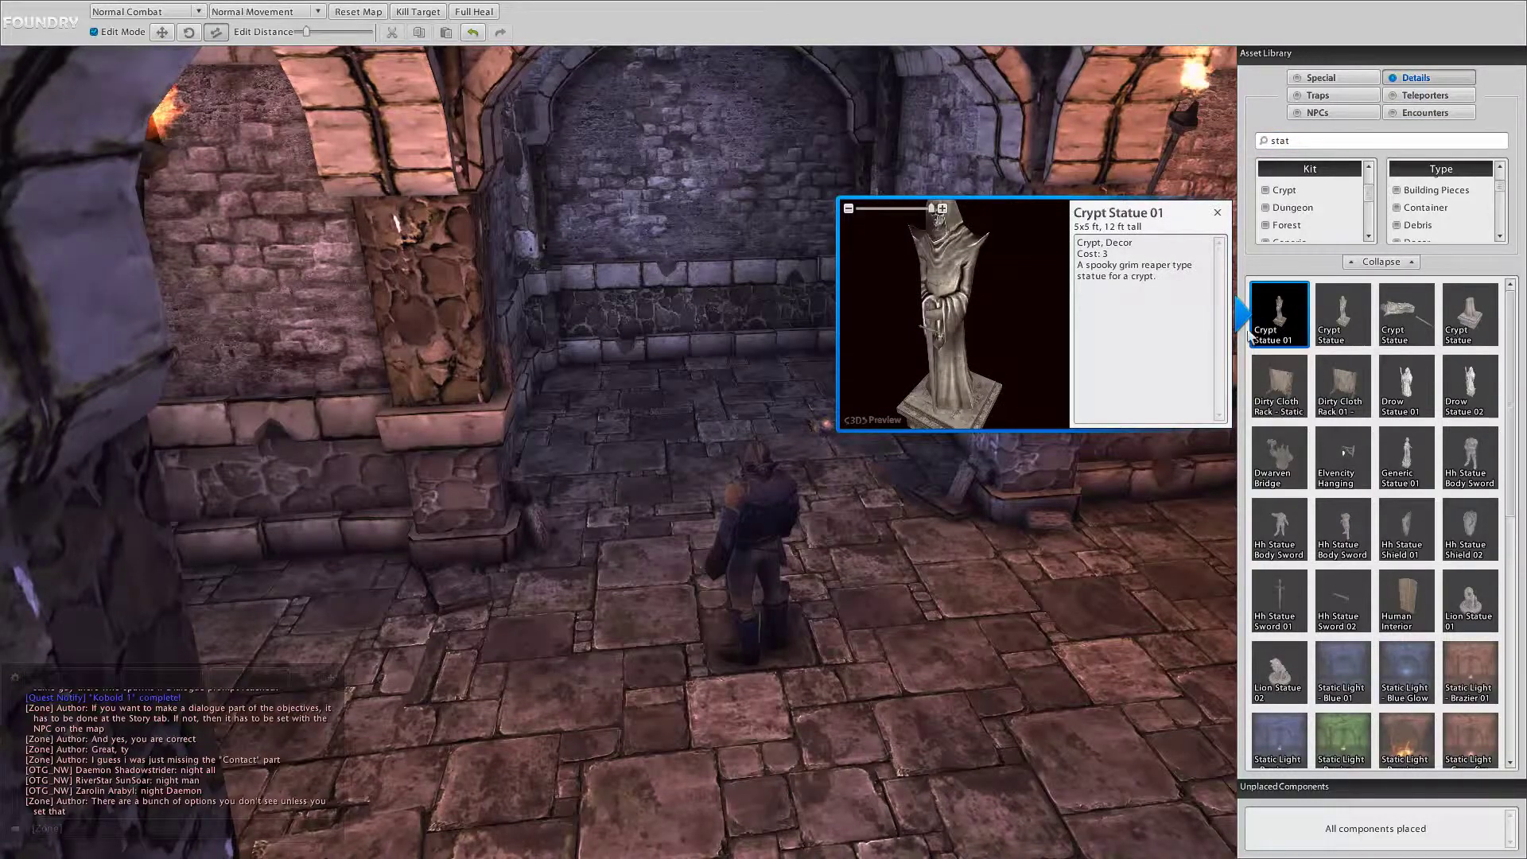
left_click_drag(1250, 332, 651, 444)
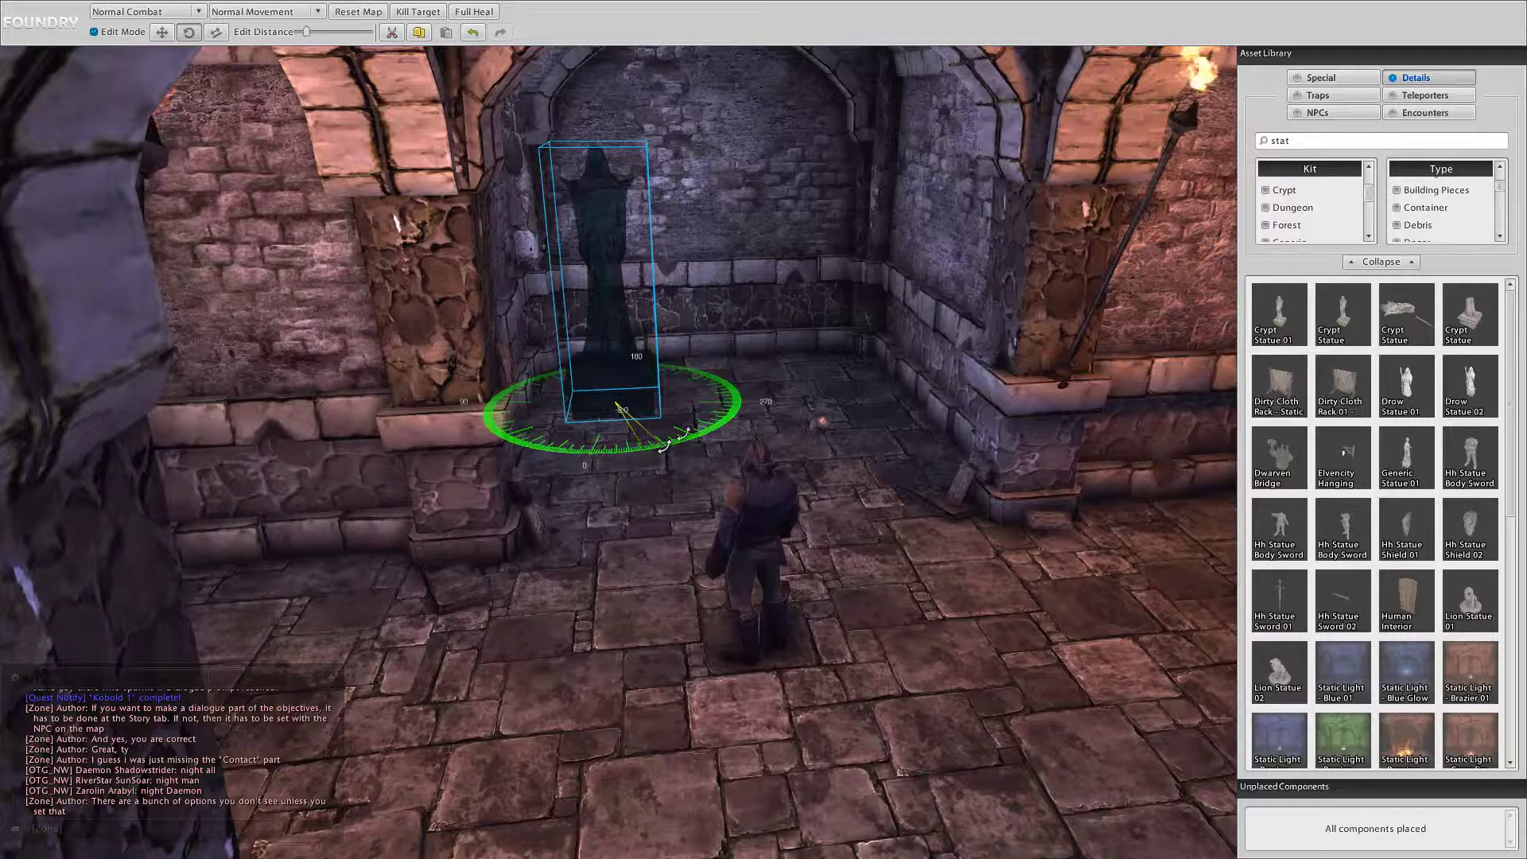
key("alt")
key("w")
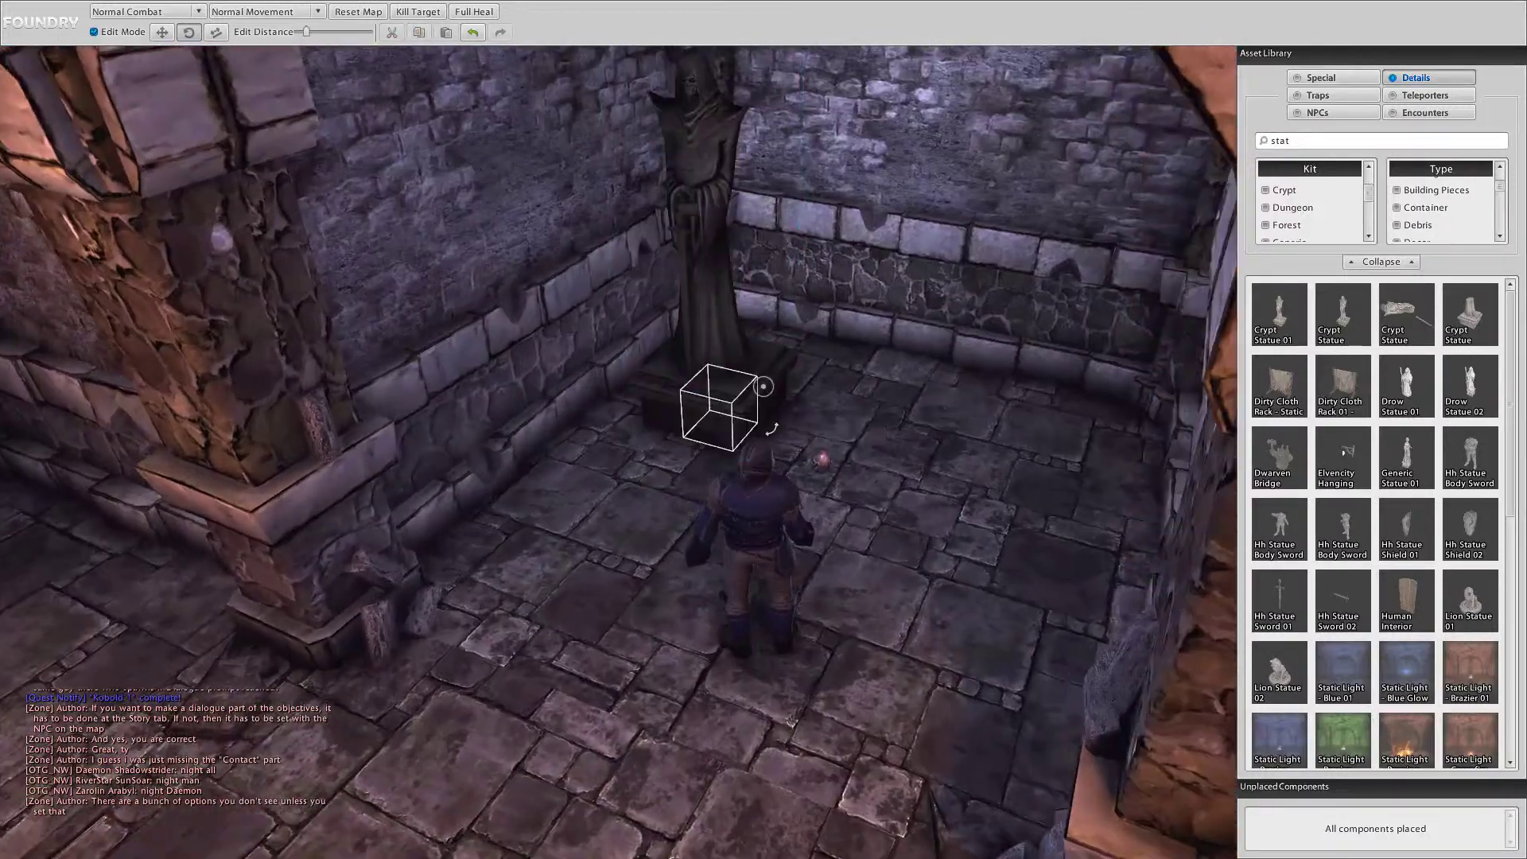
Step: Duplicate the crypt statue and place the copy on the alcove's opposite side
right_click_drag(764, 387, 762, 391)
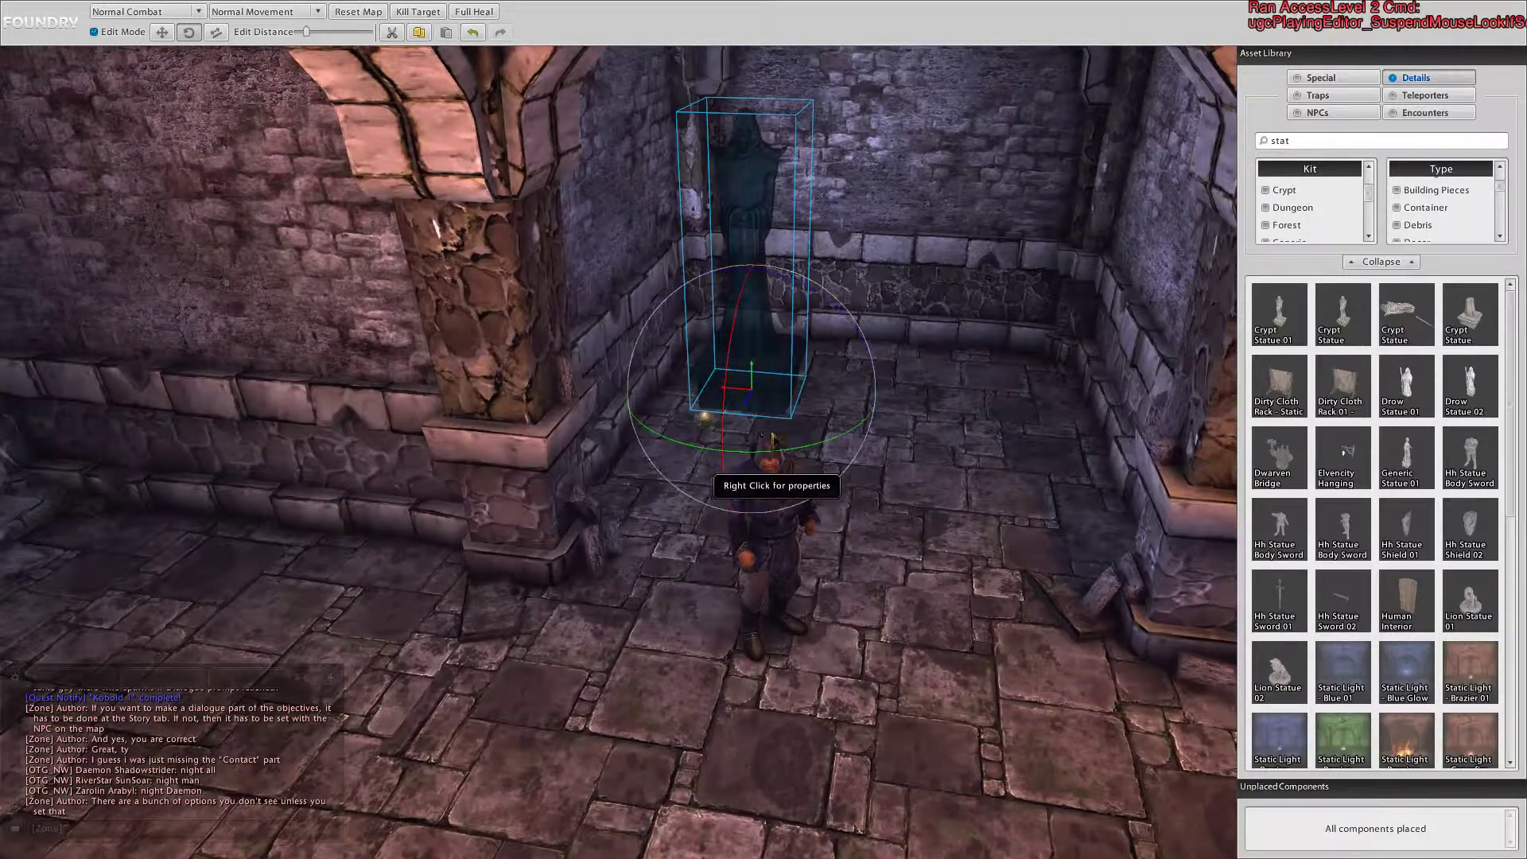
left_click_drag(761, 435, 806, 487)
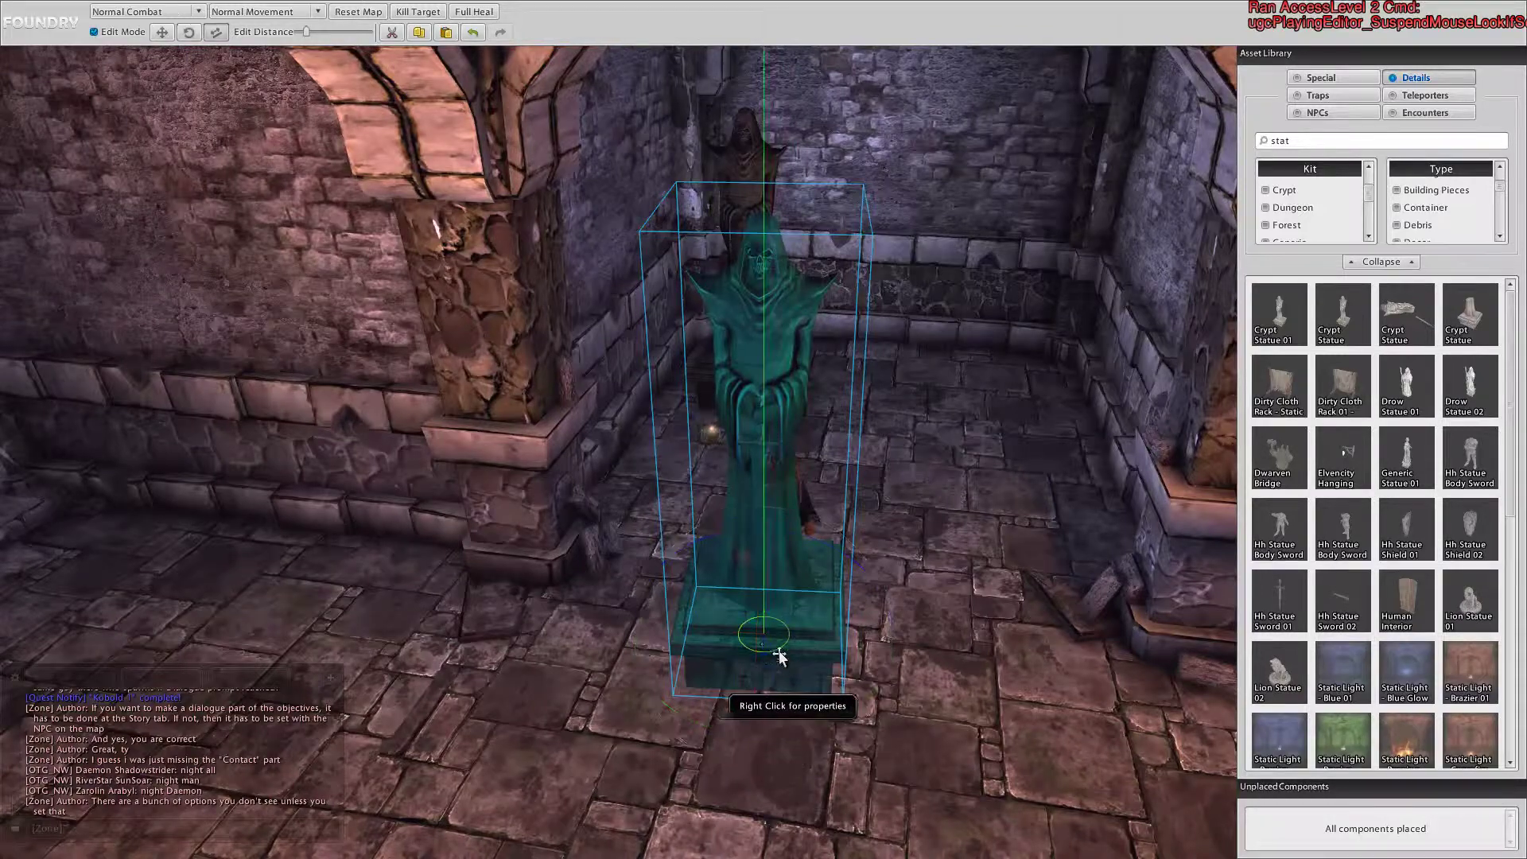
left_click_drag(816, 615, 982, 414)
Step: Place Lion Statue 02 in the torchlit alcove and step back to view it
right_click_drag(982, 413, 768, 436)
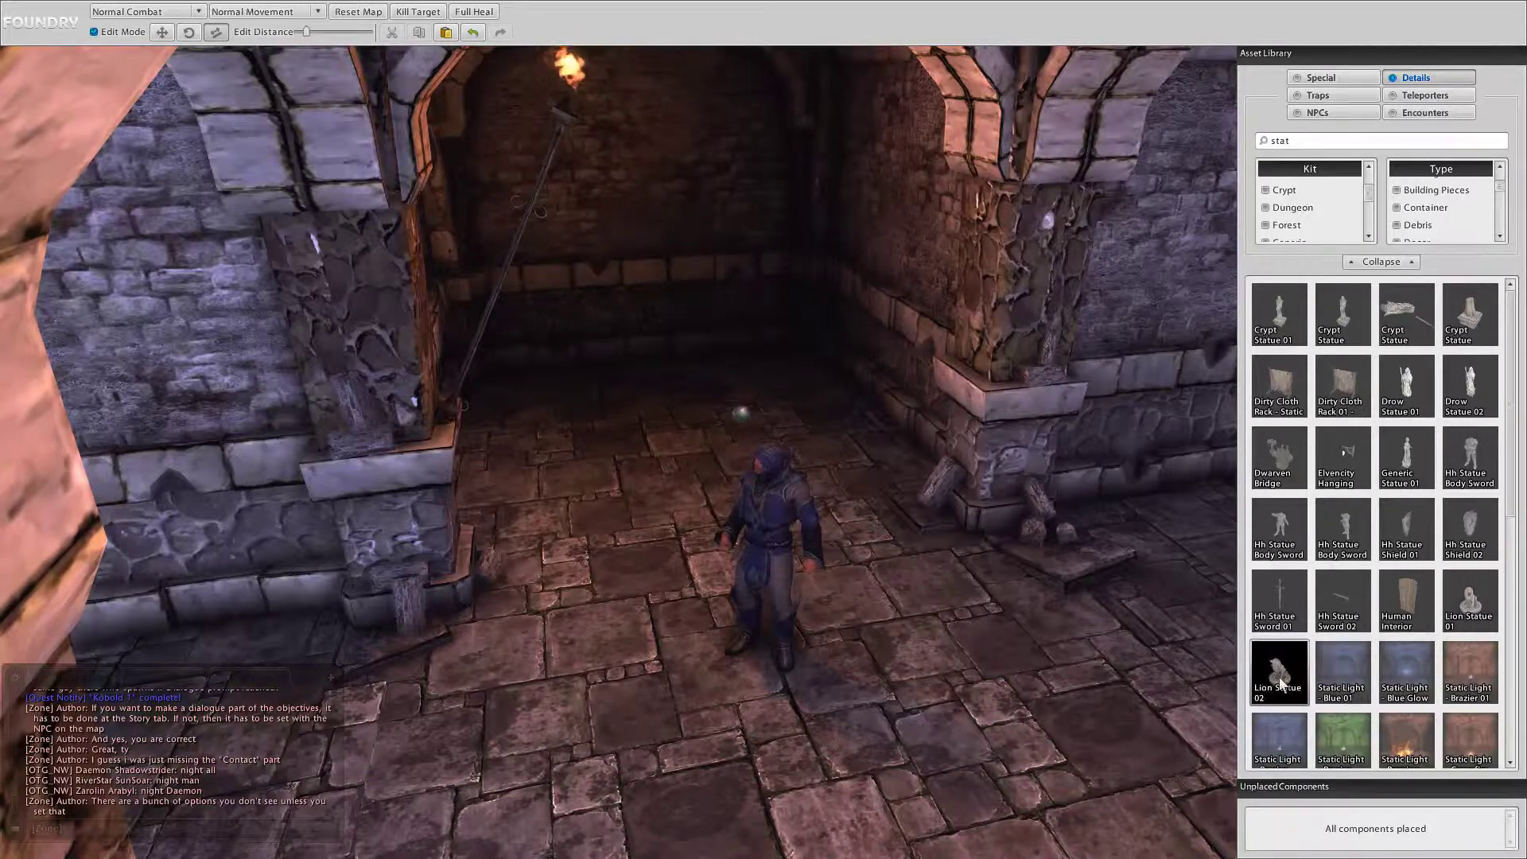
mouse_move(1280, 677)
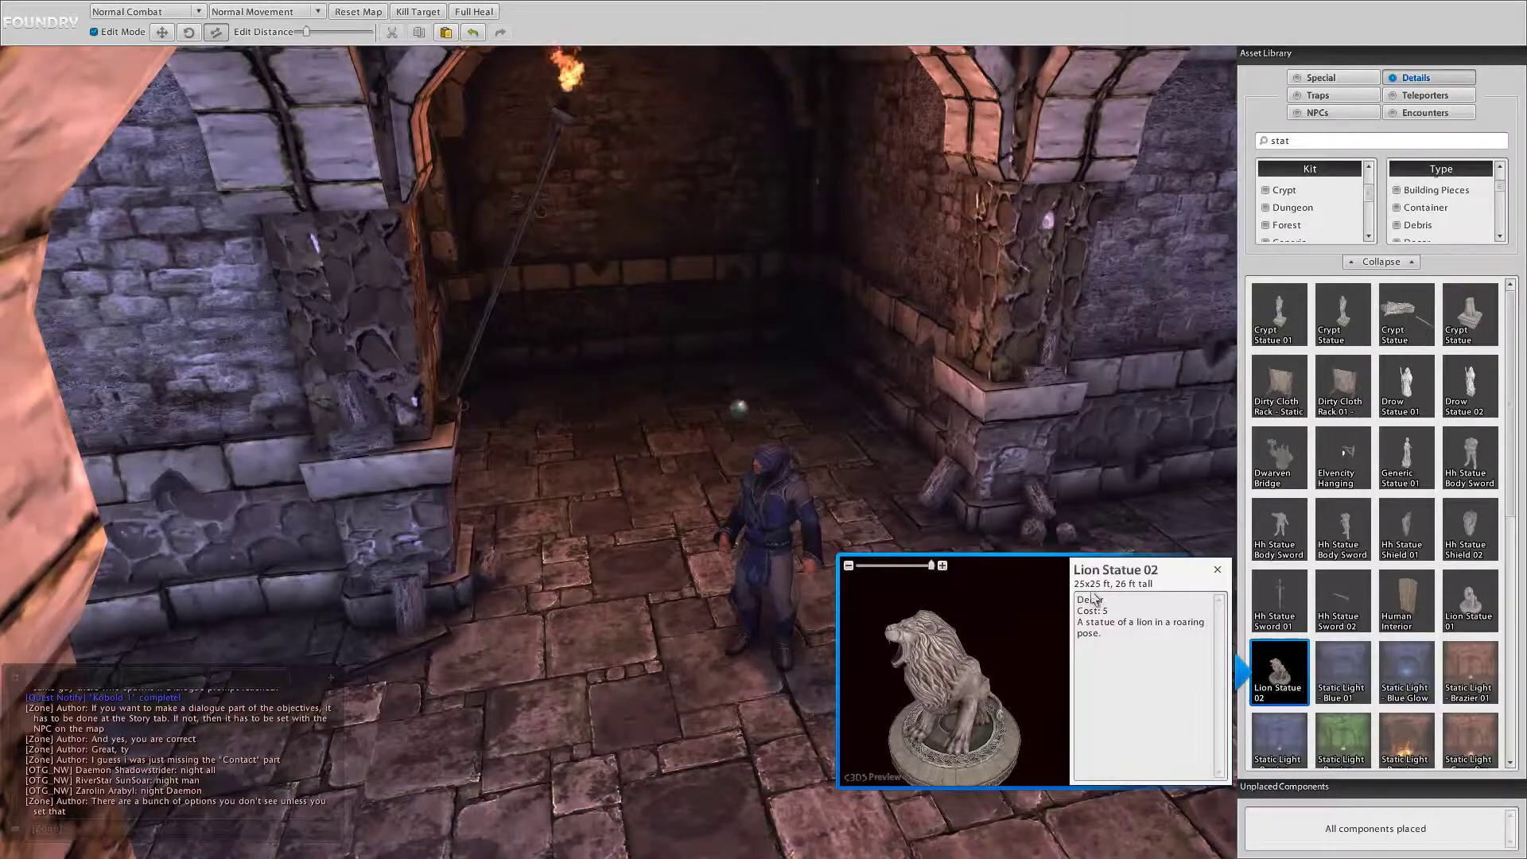
left_click_drag(1289, 674, 694, 415)
key("s")
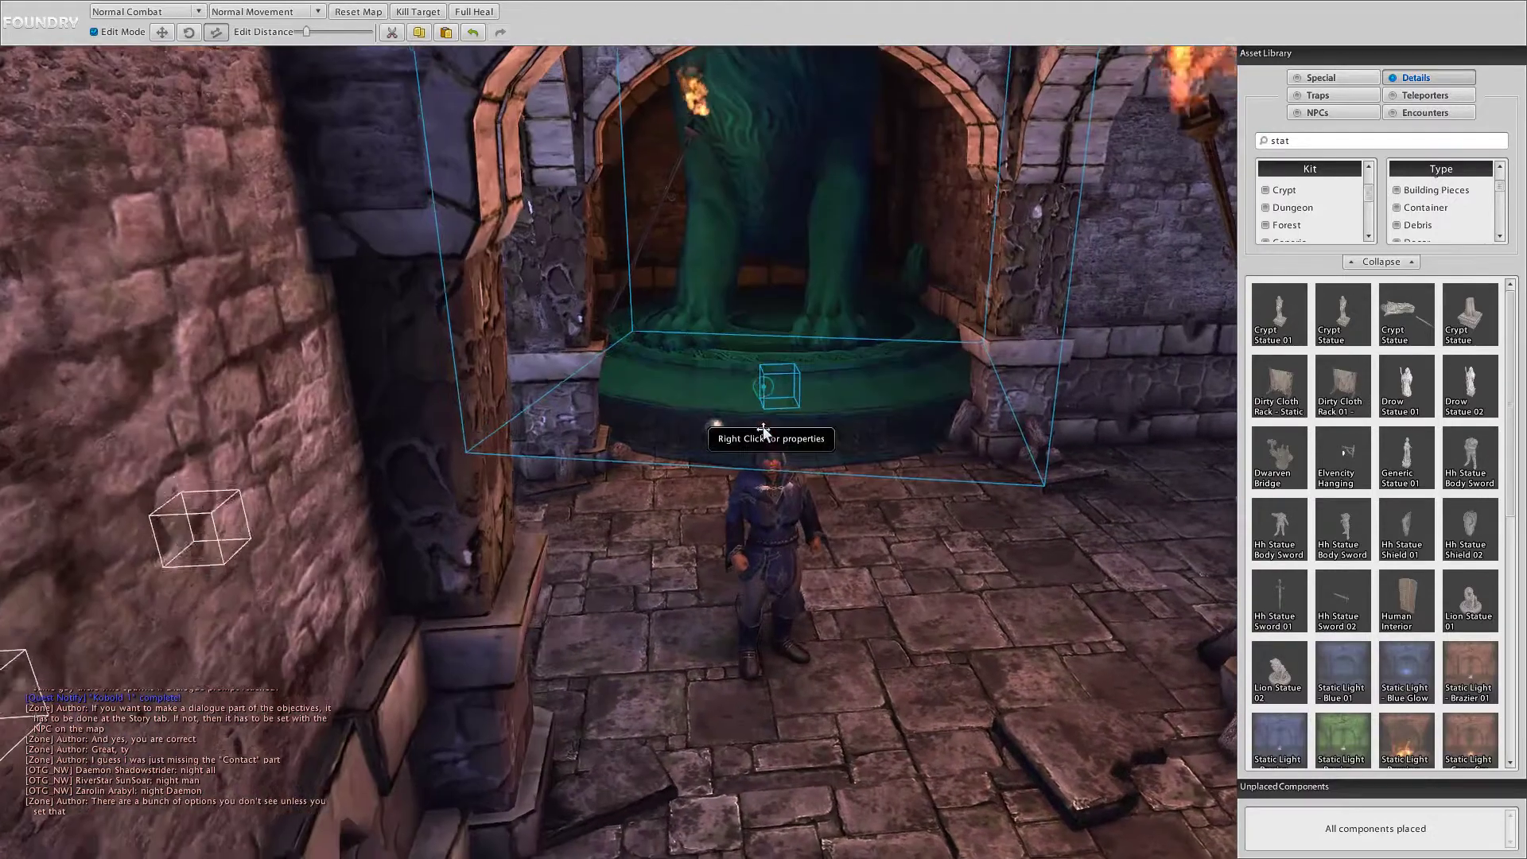
Step: Delete Lion Statue 02 from the torchlit alcove, then place Drow Statue 01 there and rotate it
right_click_drag(762, 430, 764, 436)
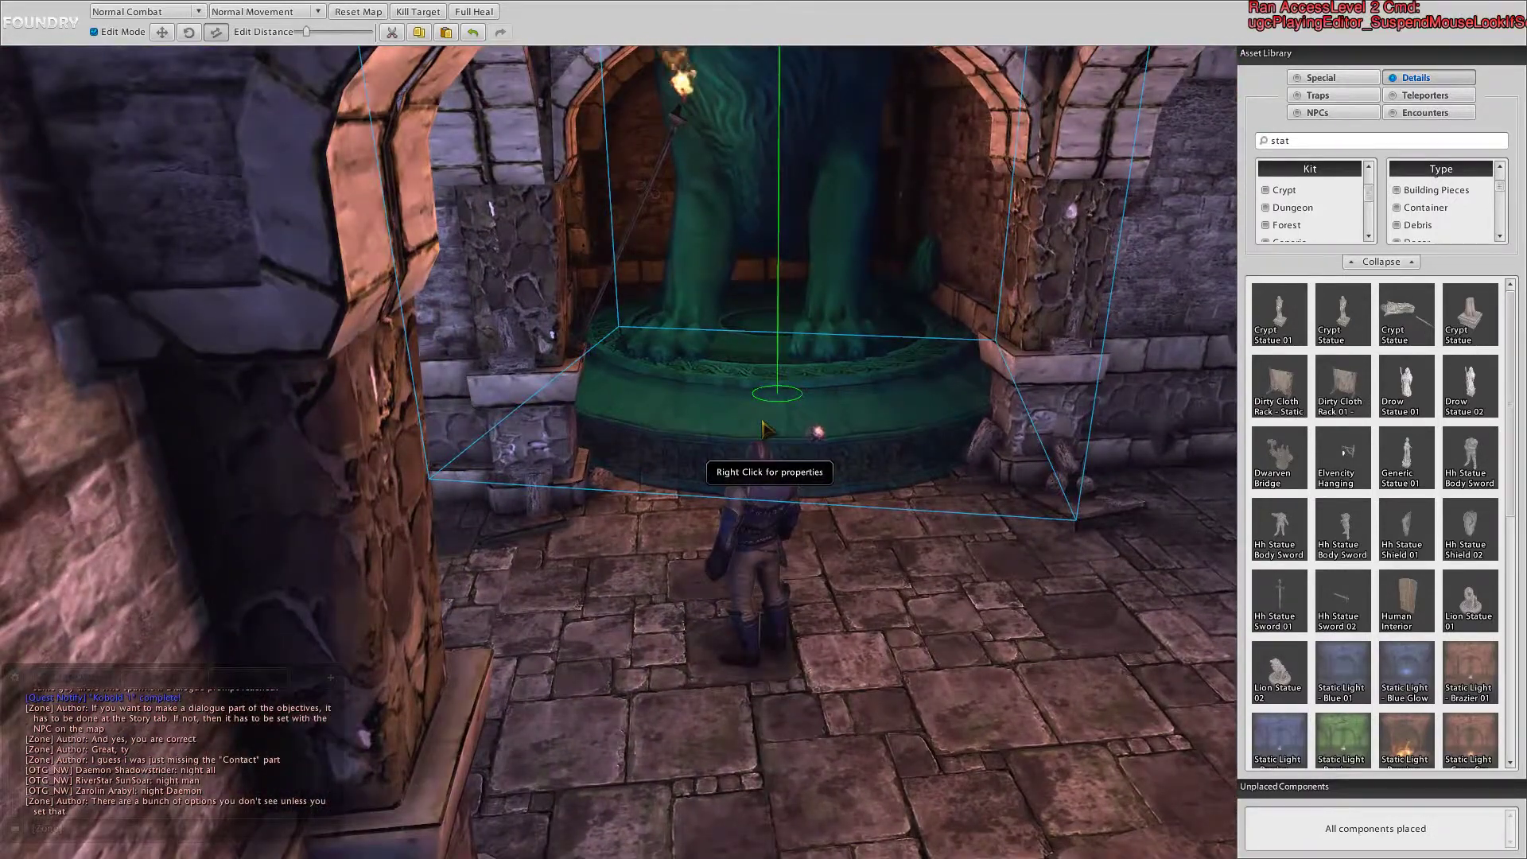
key("Delete")
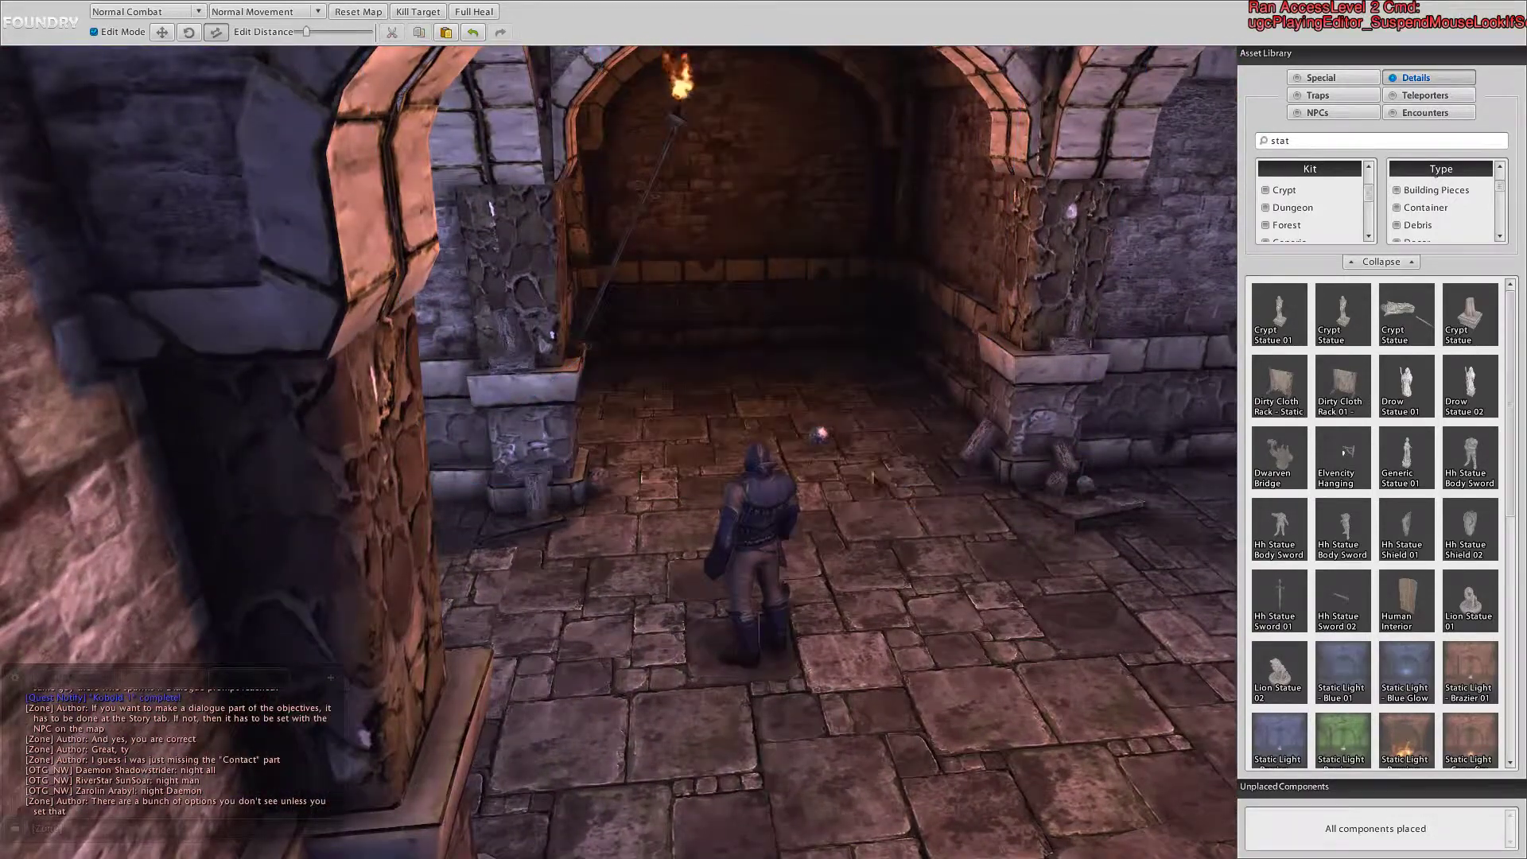
left_click(1276, 671)
left_click(1472, 608)
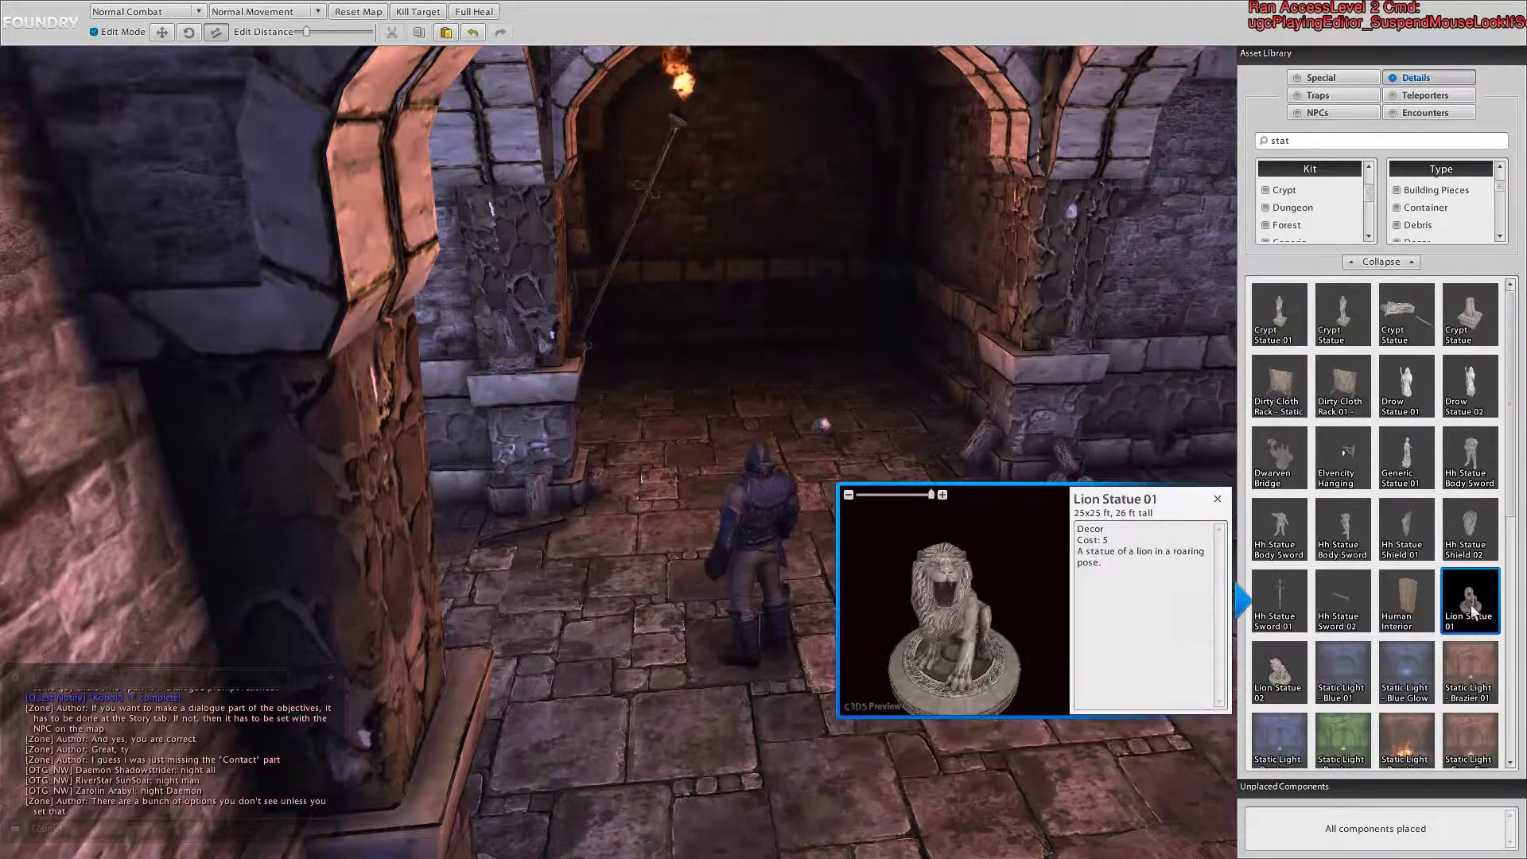
left_click(1352, 611)
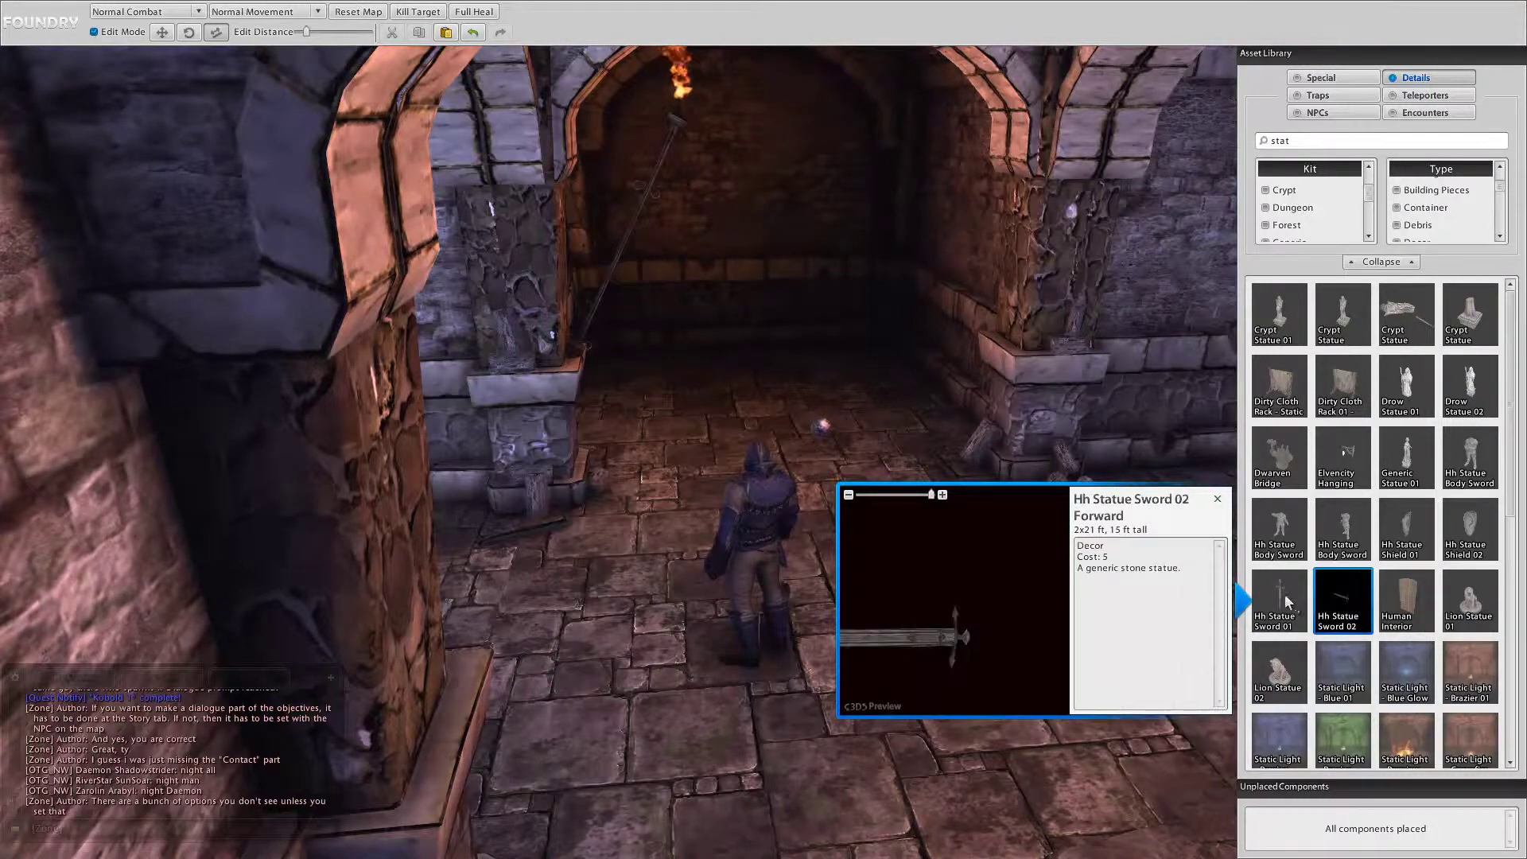
left_click(1280, 599)
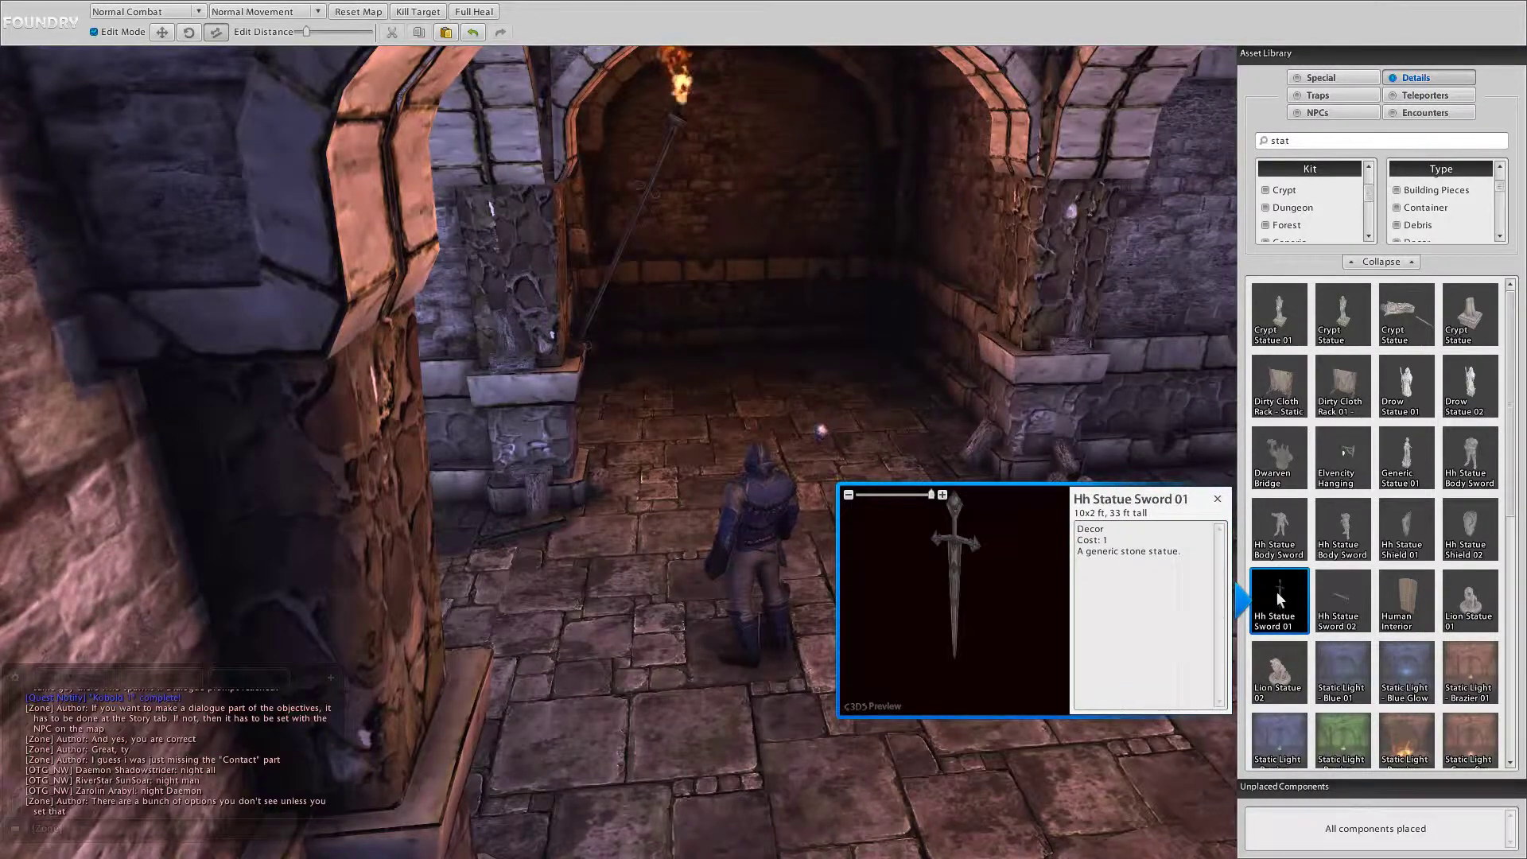
left_click(1297, 530)
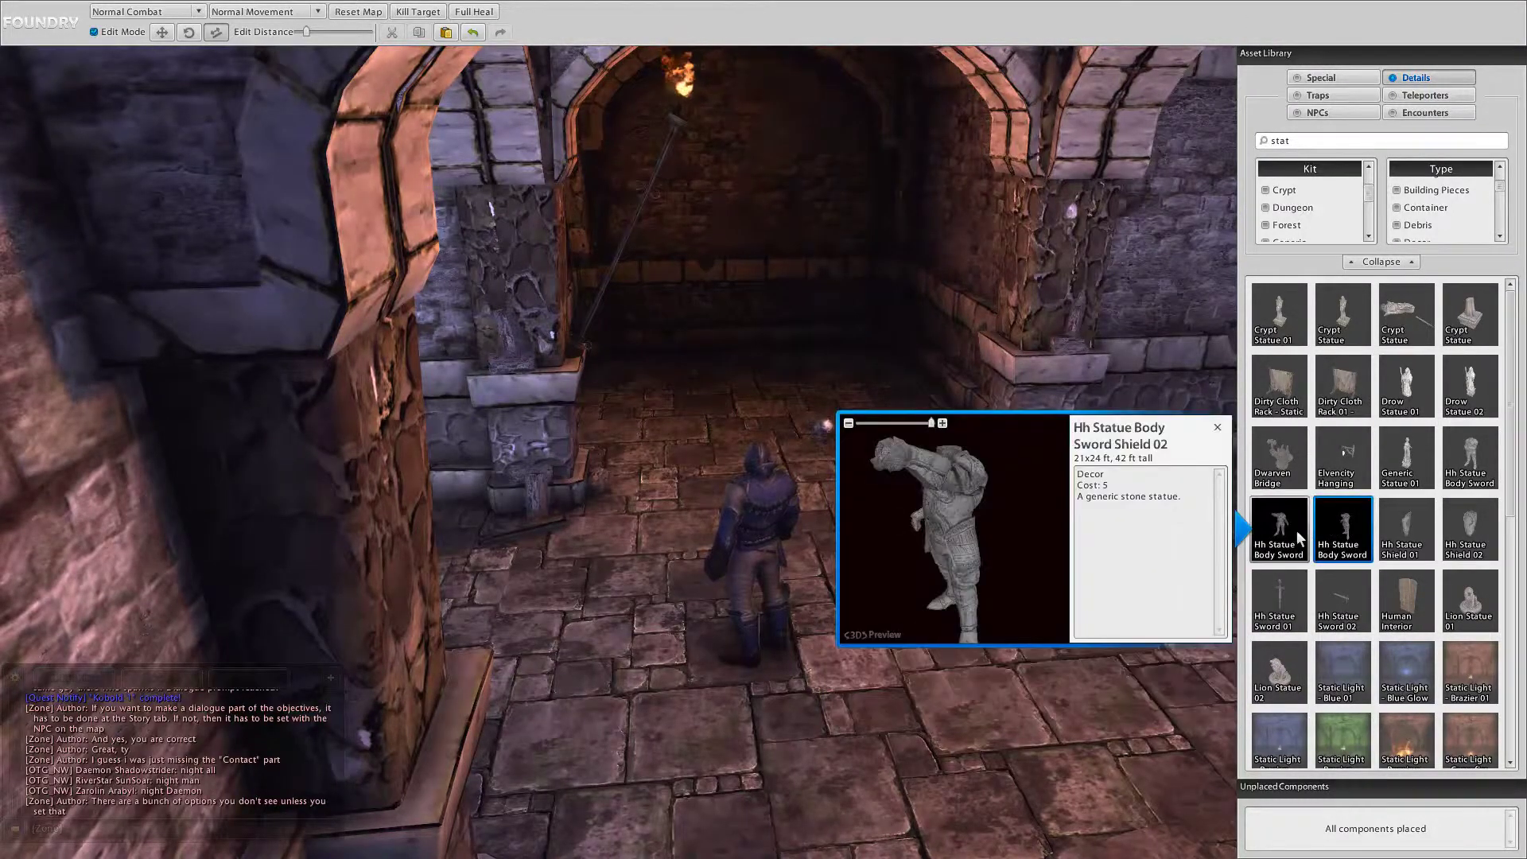
left_click(1292, 470)
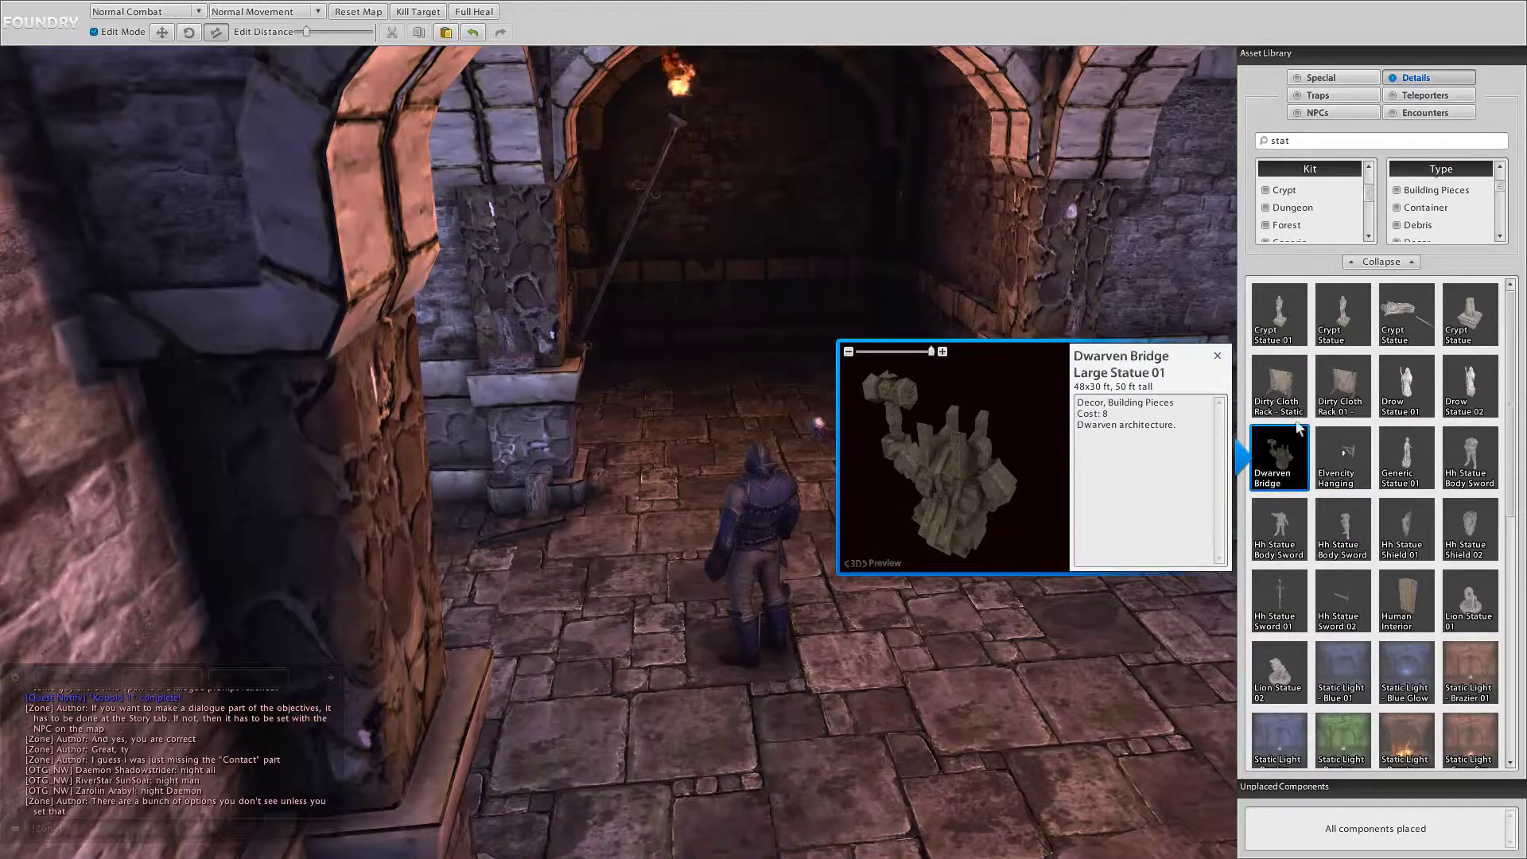
left_click(1411, 387)
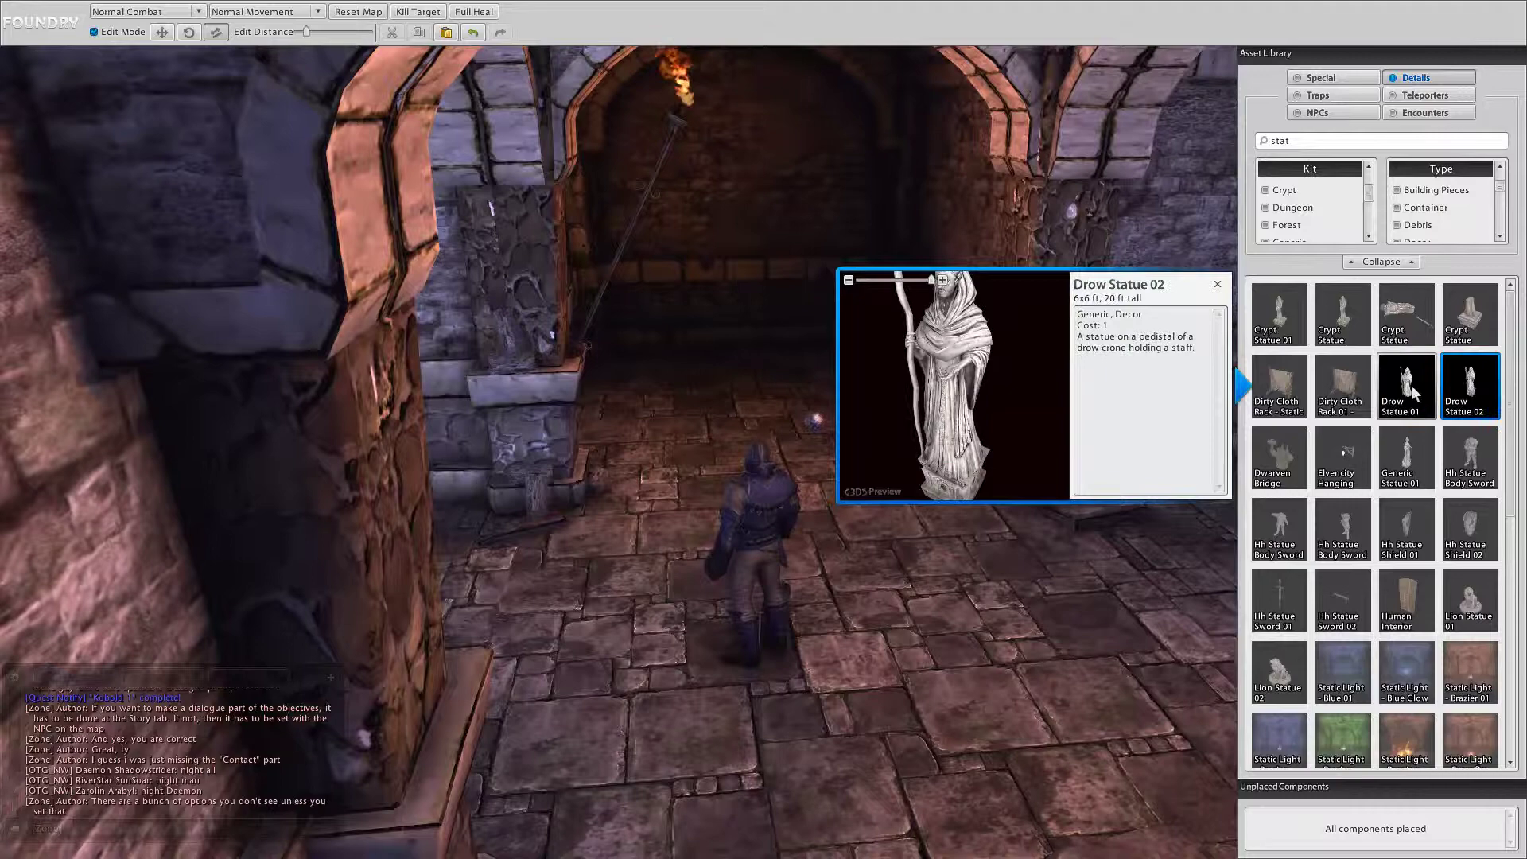
left_click_drag(1419, 394, 746, 420)
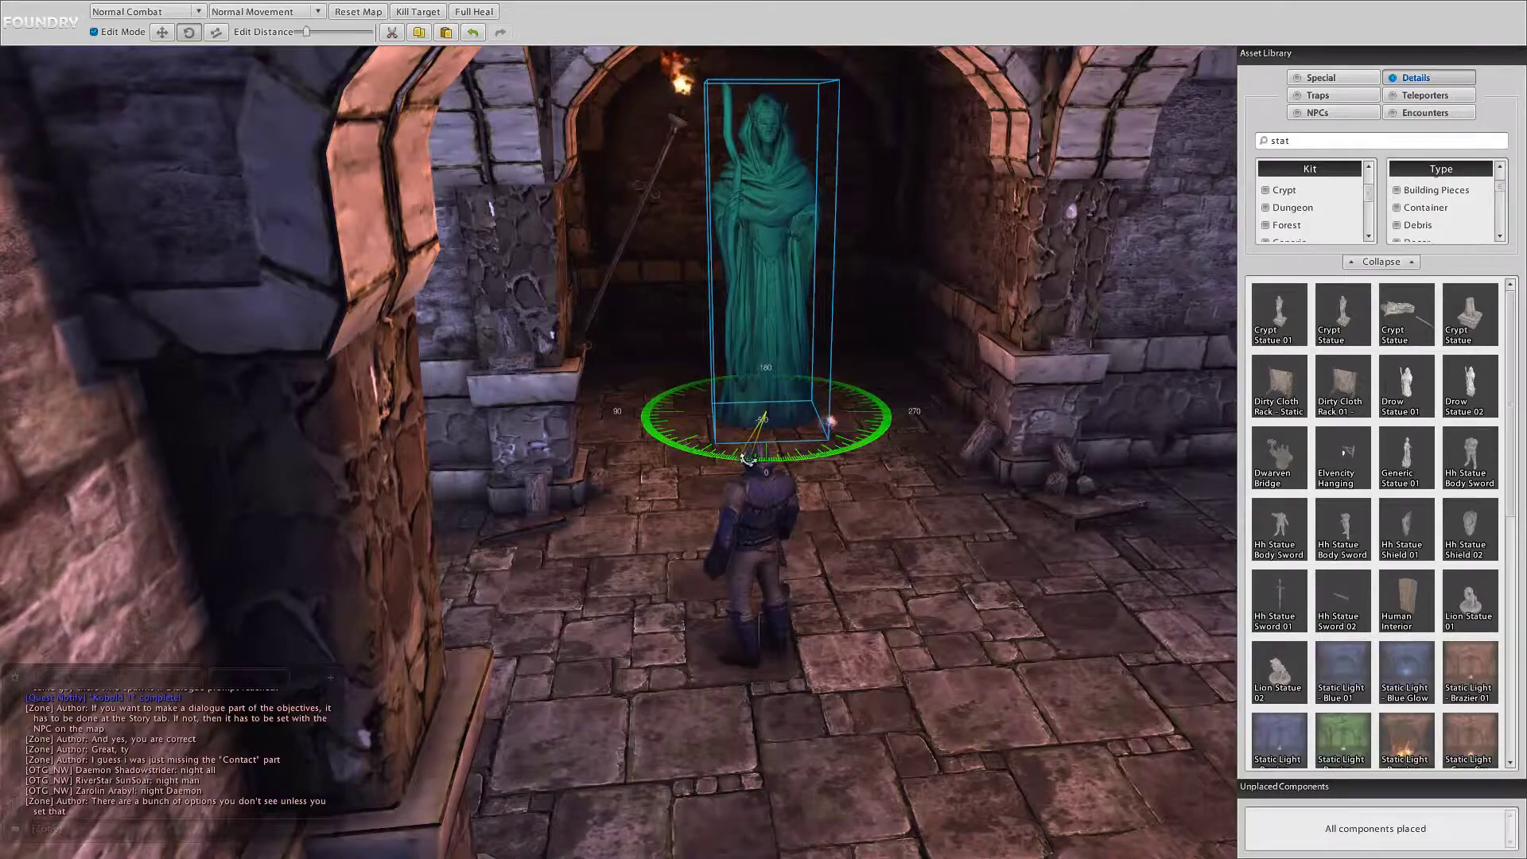
left_click(744, 422)
Step: Duplicate the dark barrel-like prop by the round pillar and spread the copies along the chamber walls near the kobold
key("w")
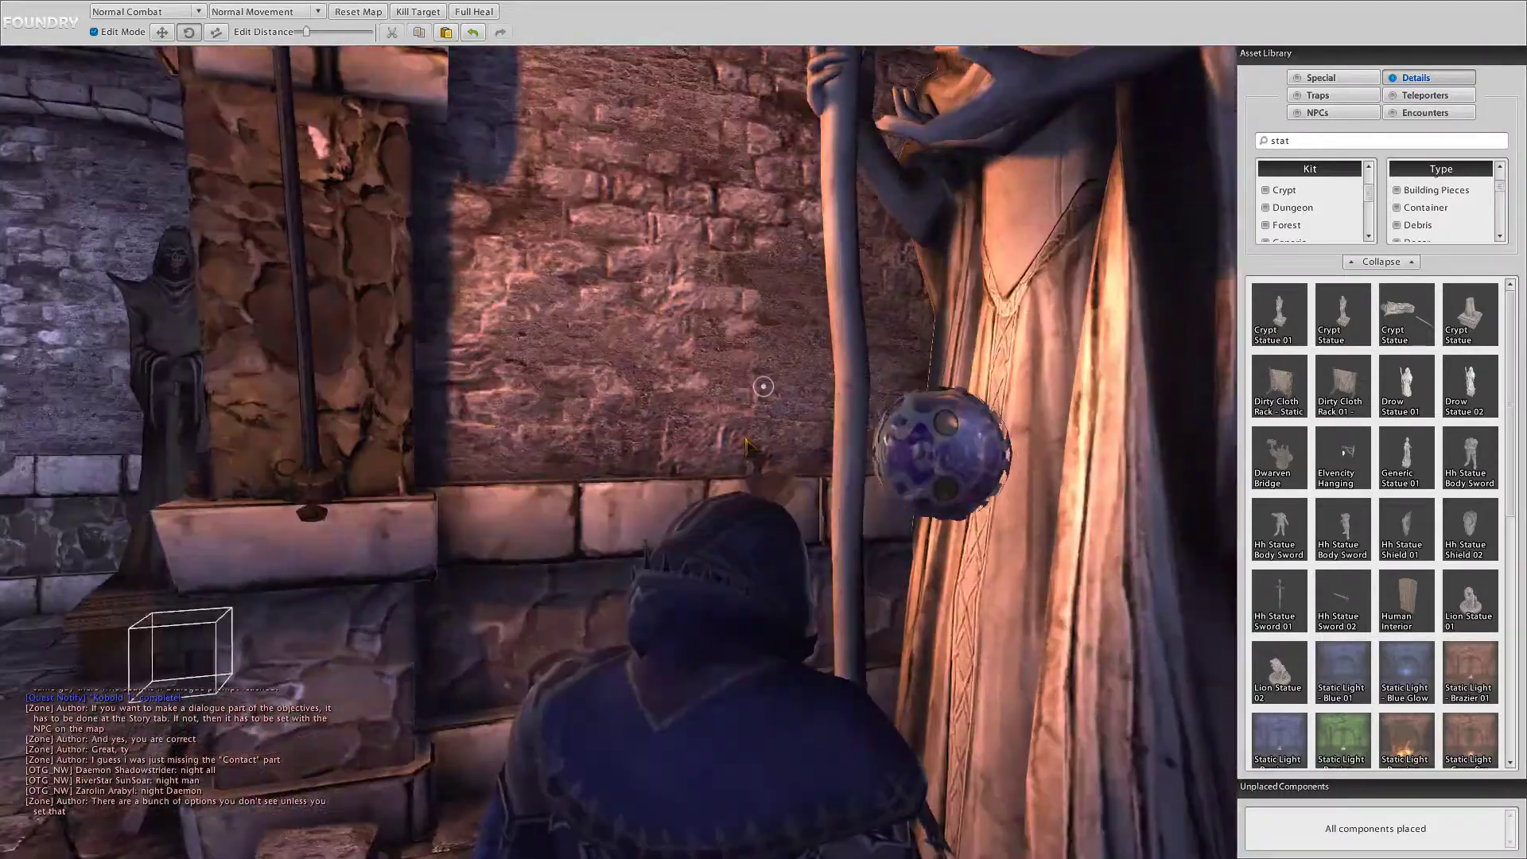
key("w")
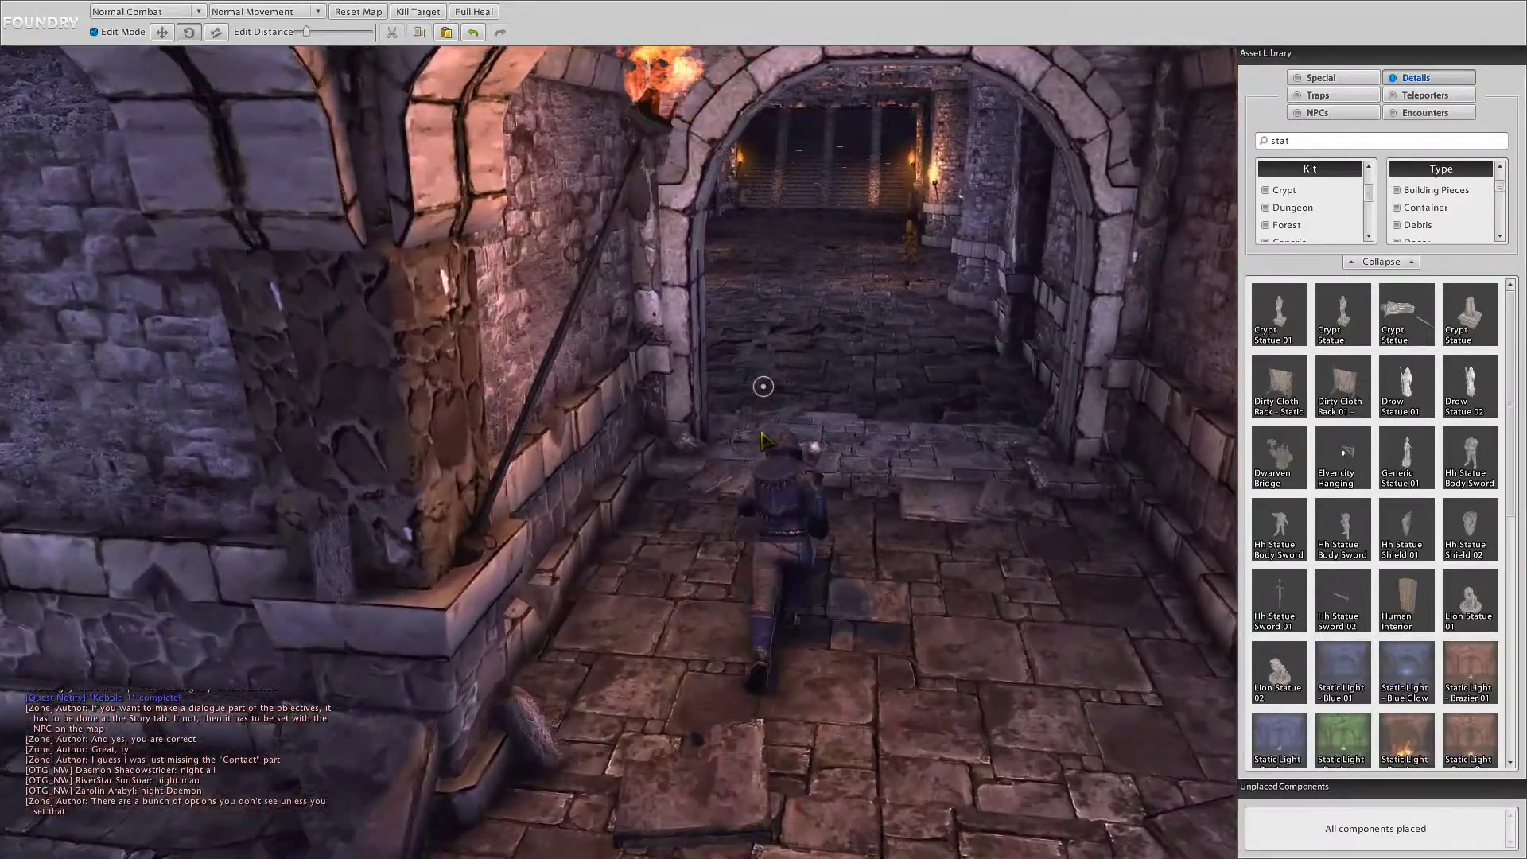
key("w")
key("d")
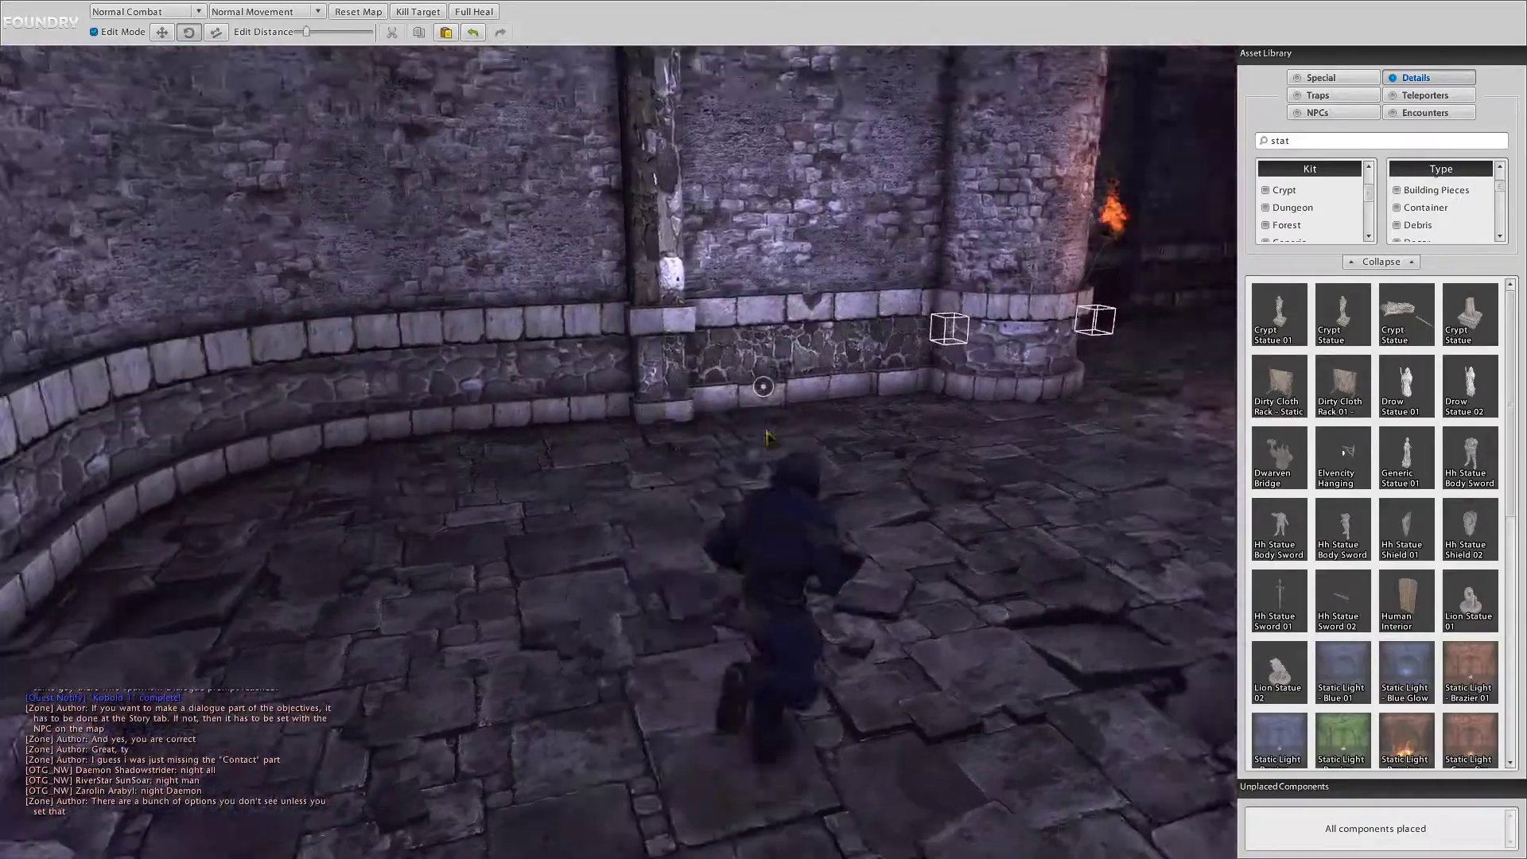
key("w")
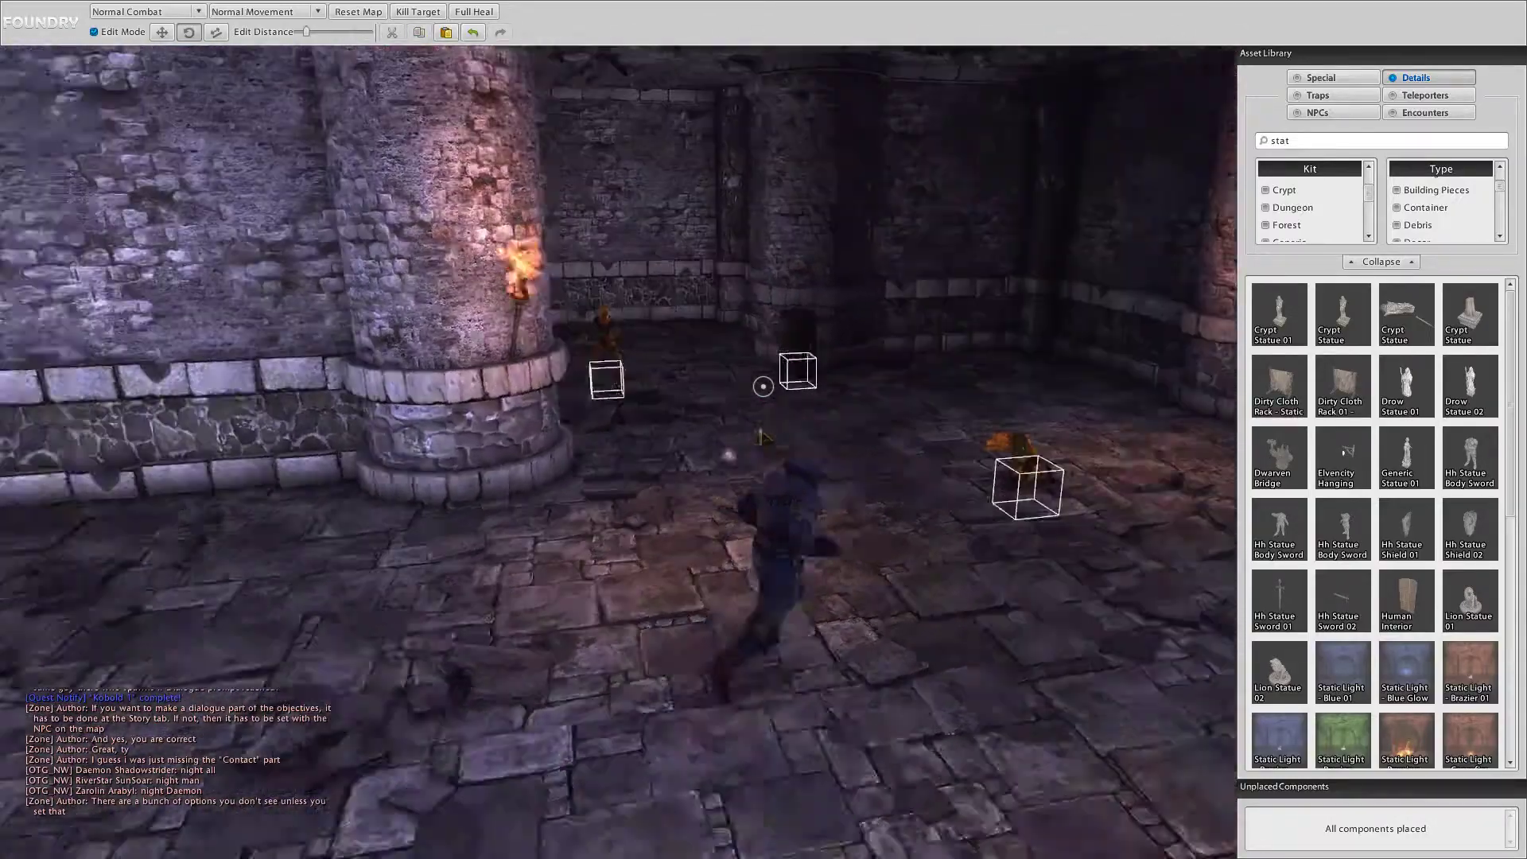
key("w")
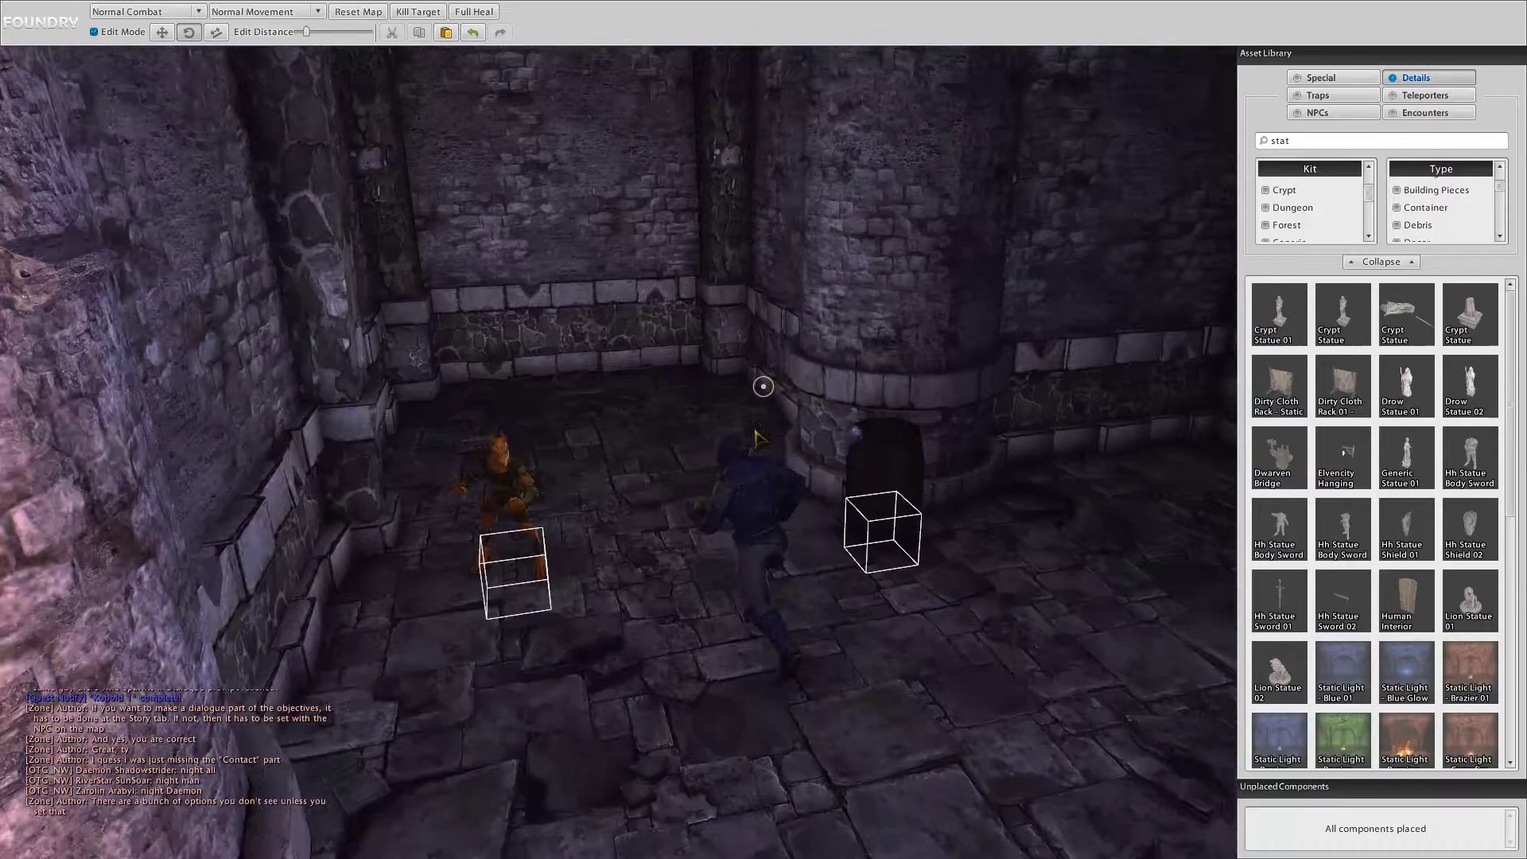
key("d")
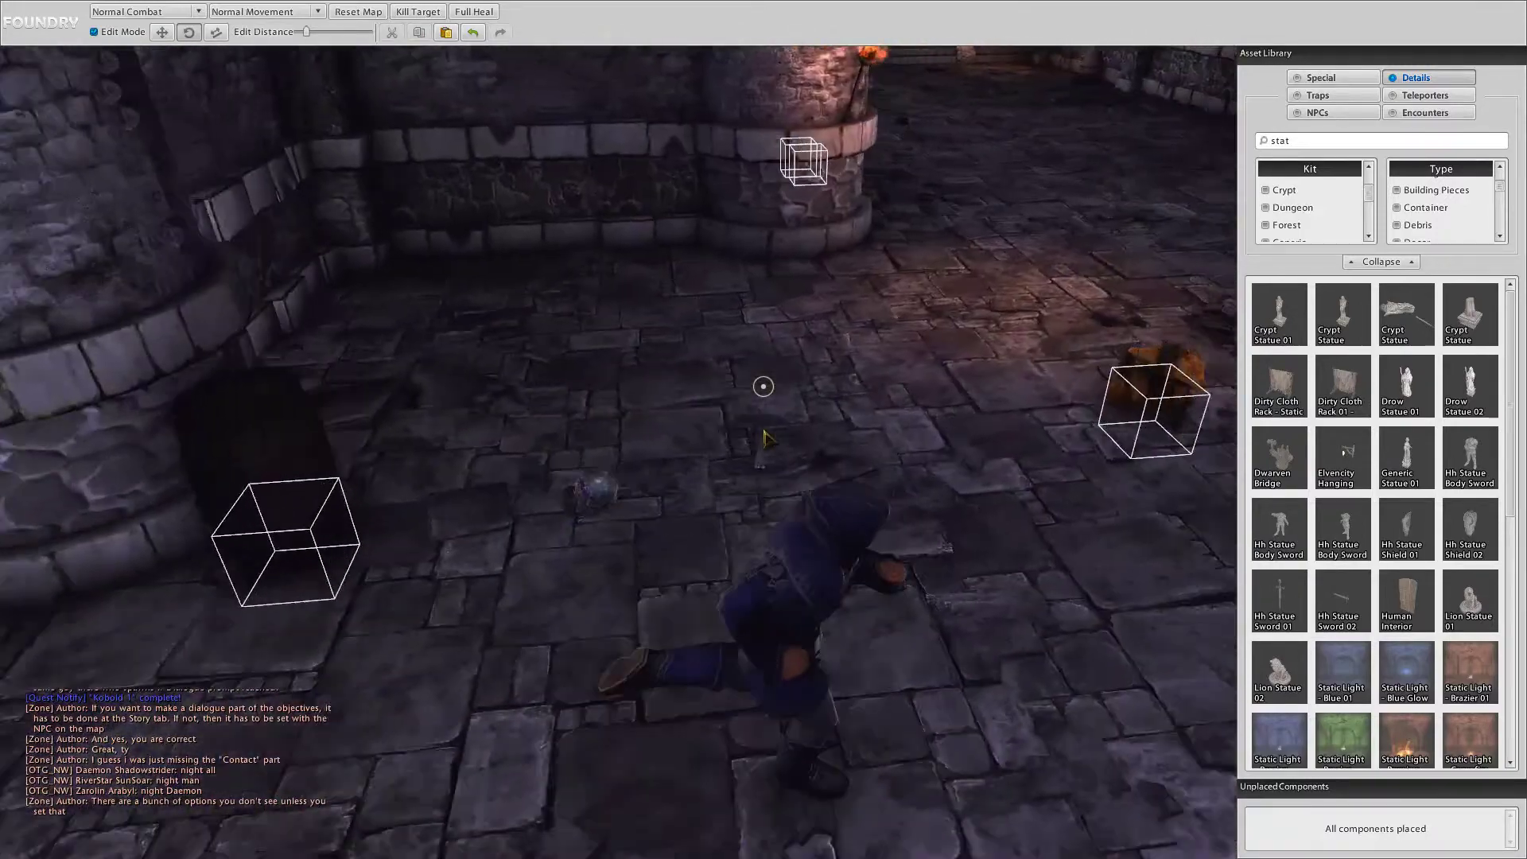
key("a")
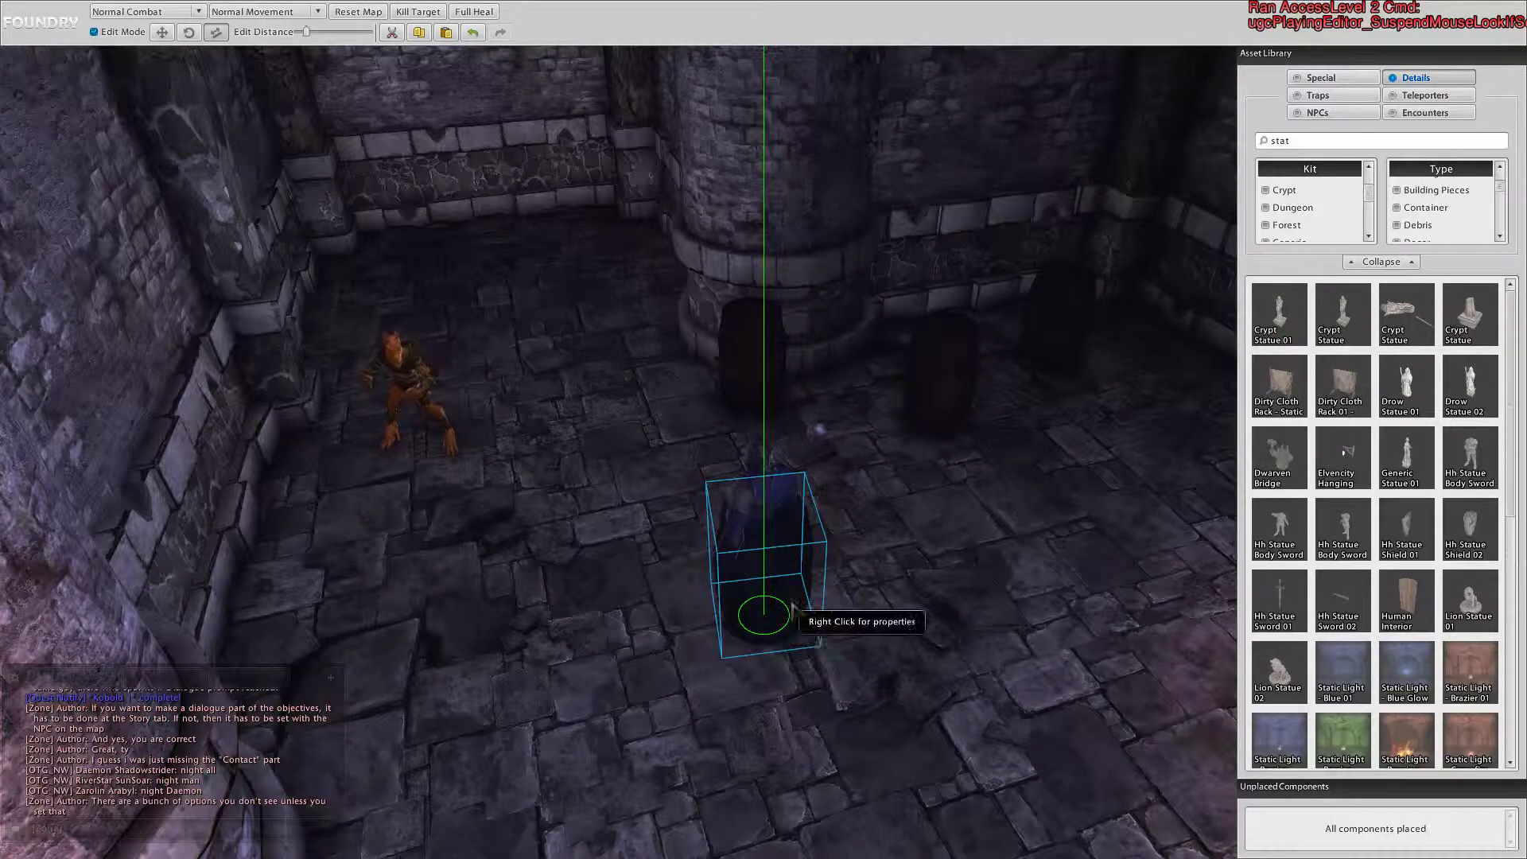
left_click_drag(1022, 491, 1141, 457)
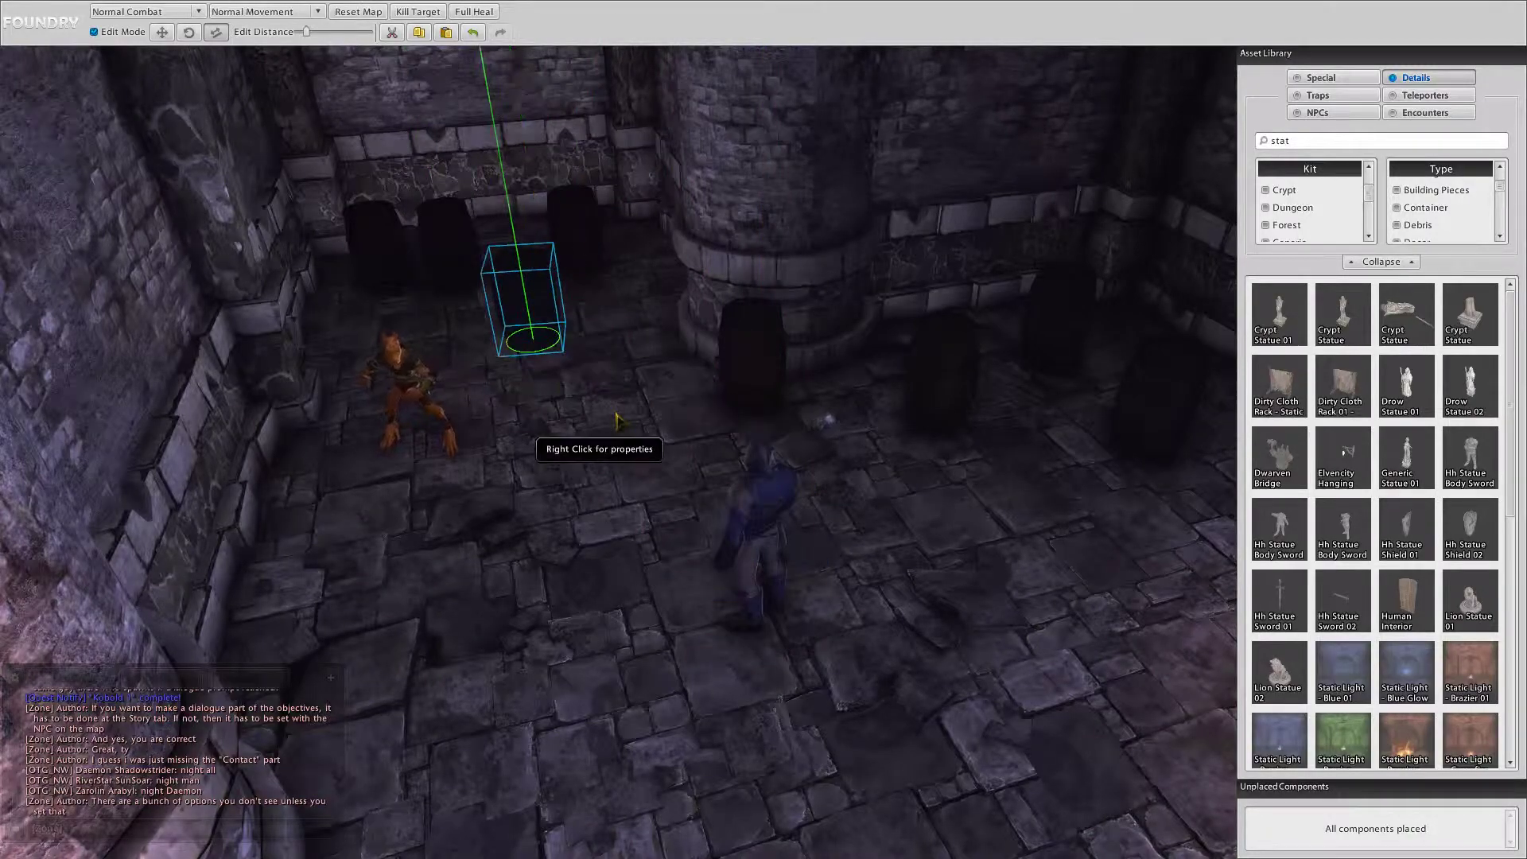
Step: Clear the asset search, filter the library by the Debris type and place a Collapsed Hallway in the recess beside the broken pillar
key("w")
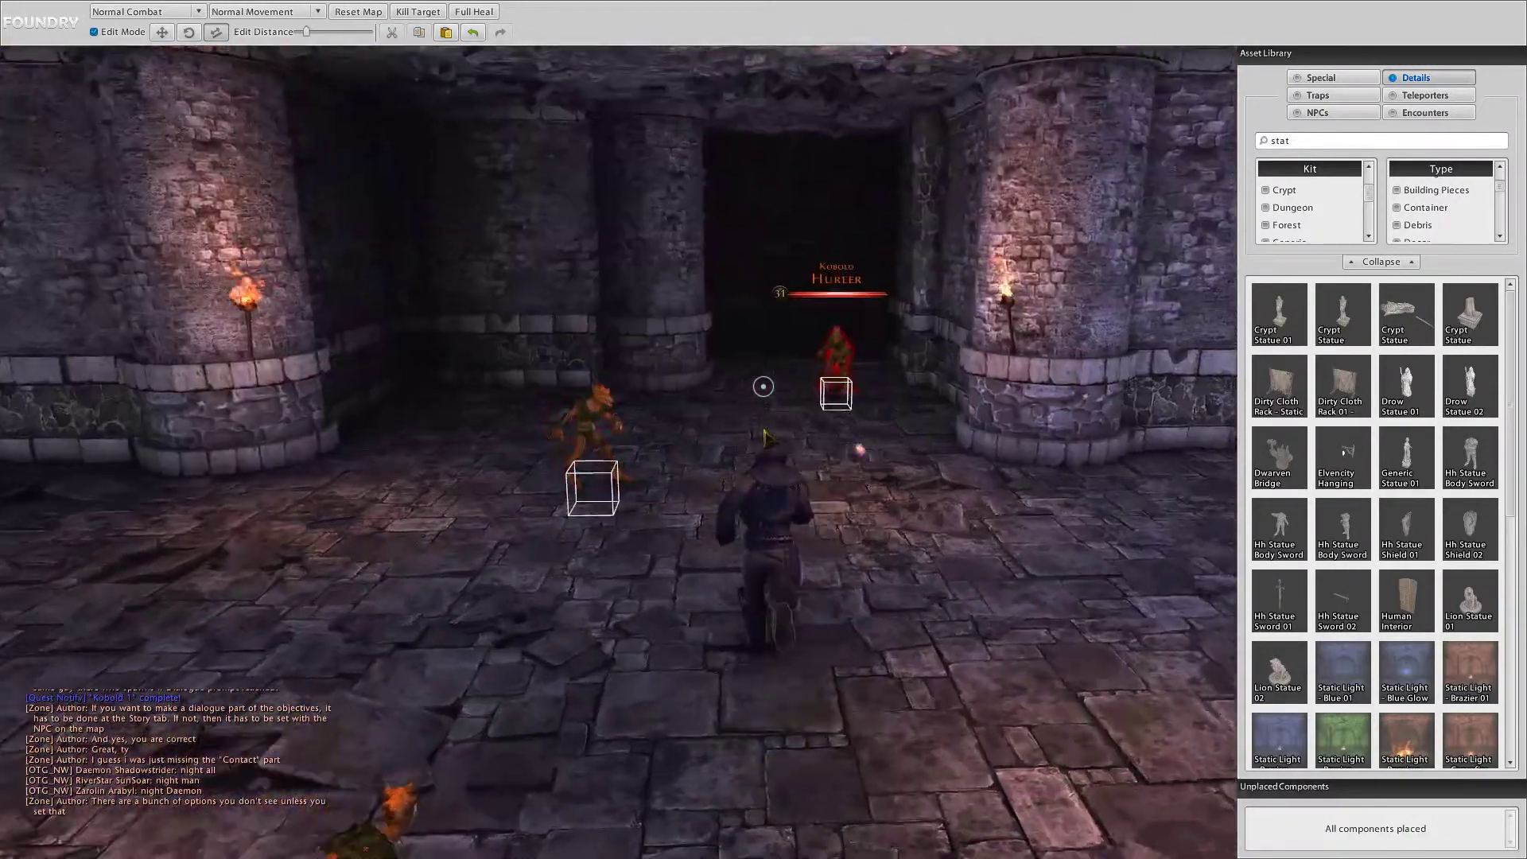
key("w")
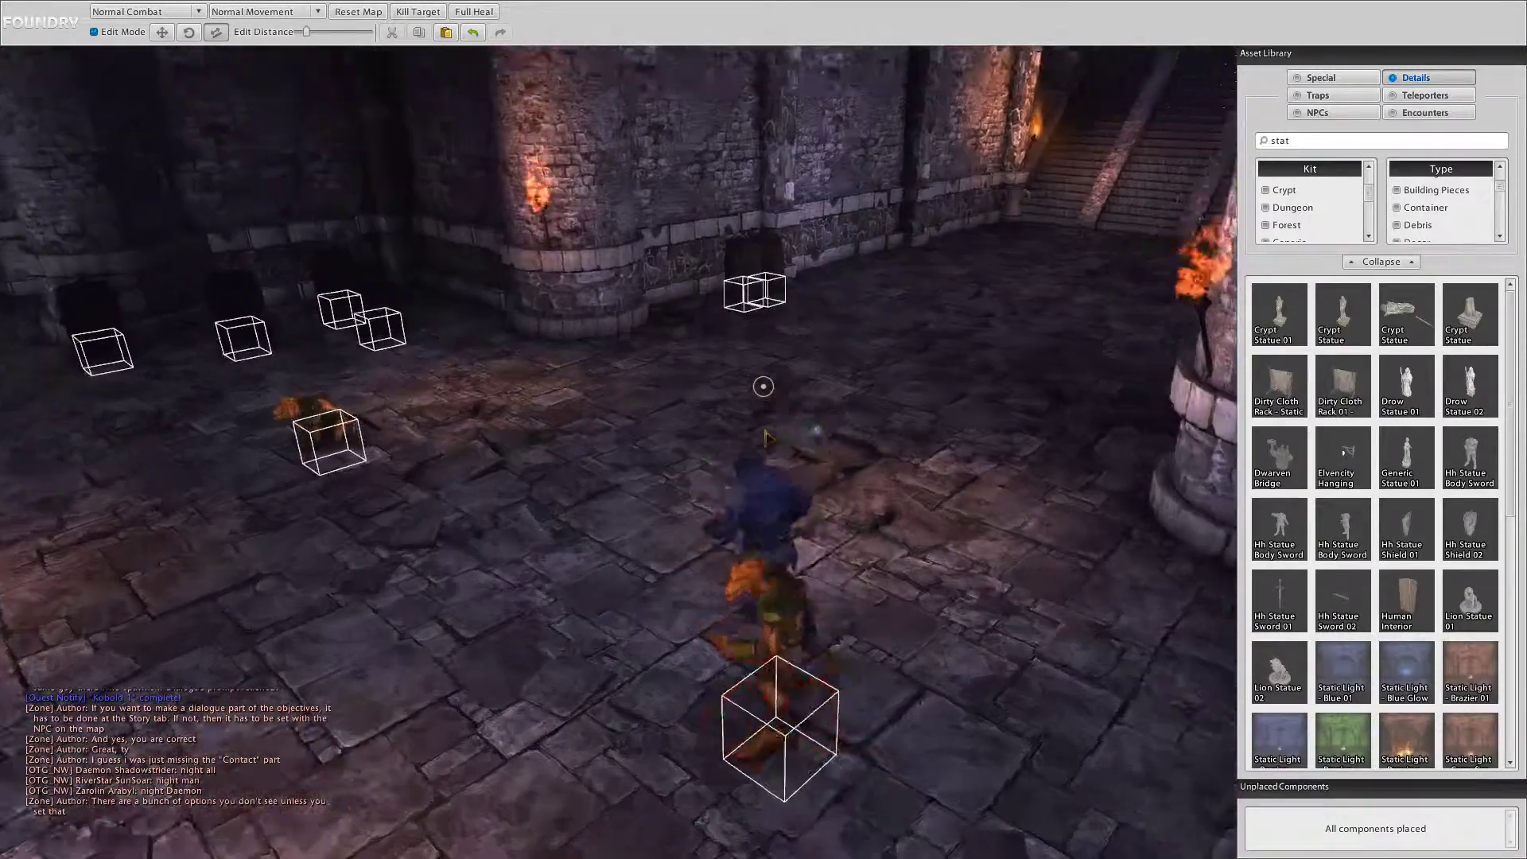
key("w")
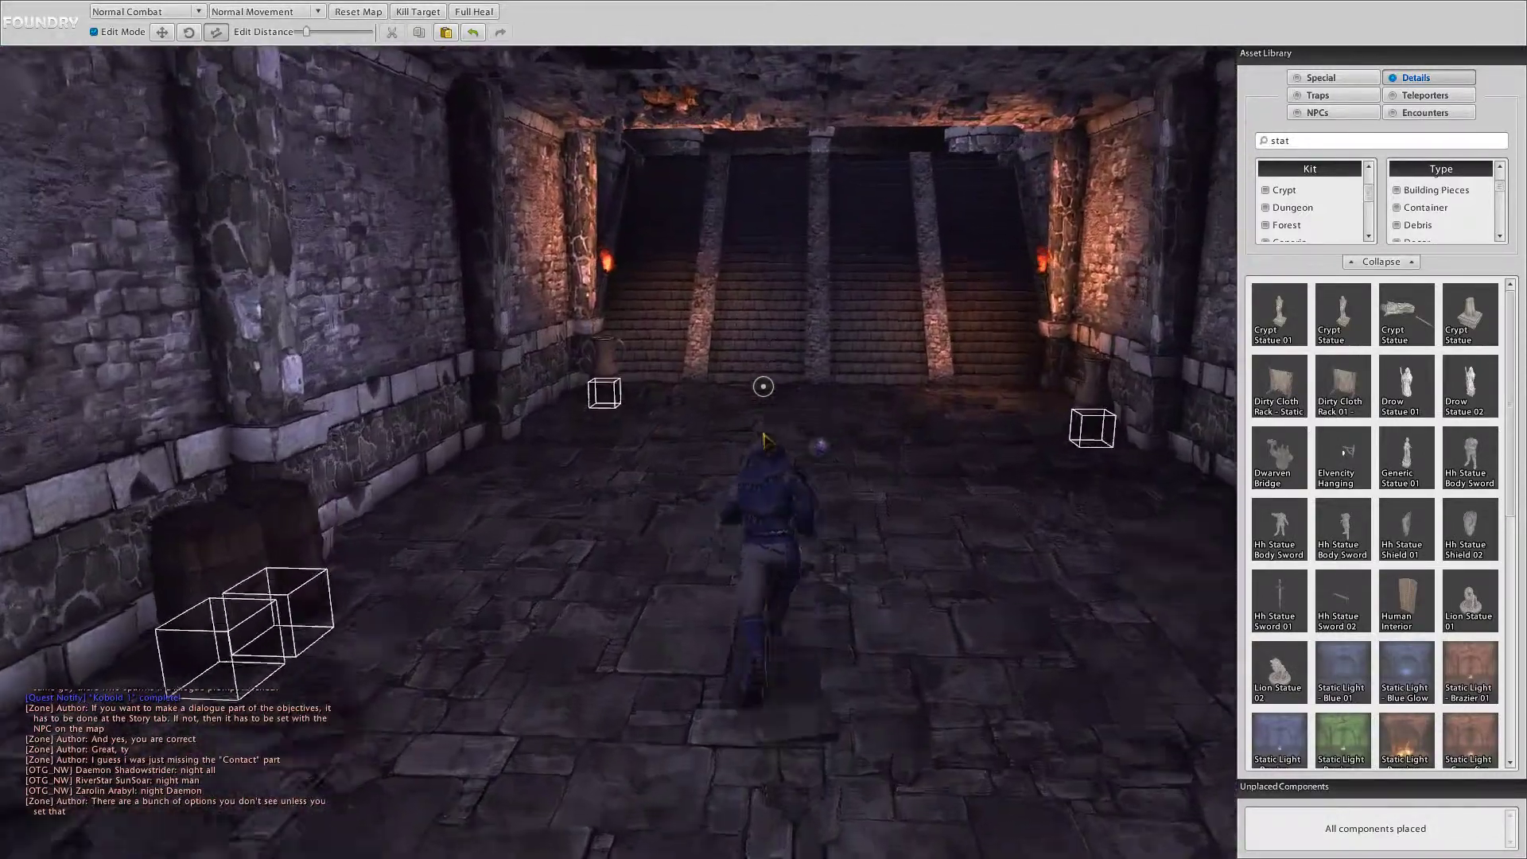
key("w")
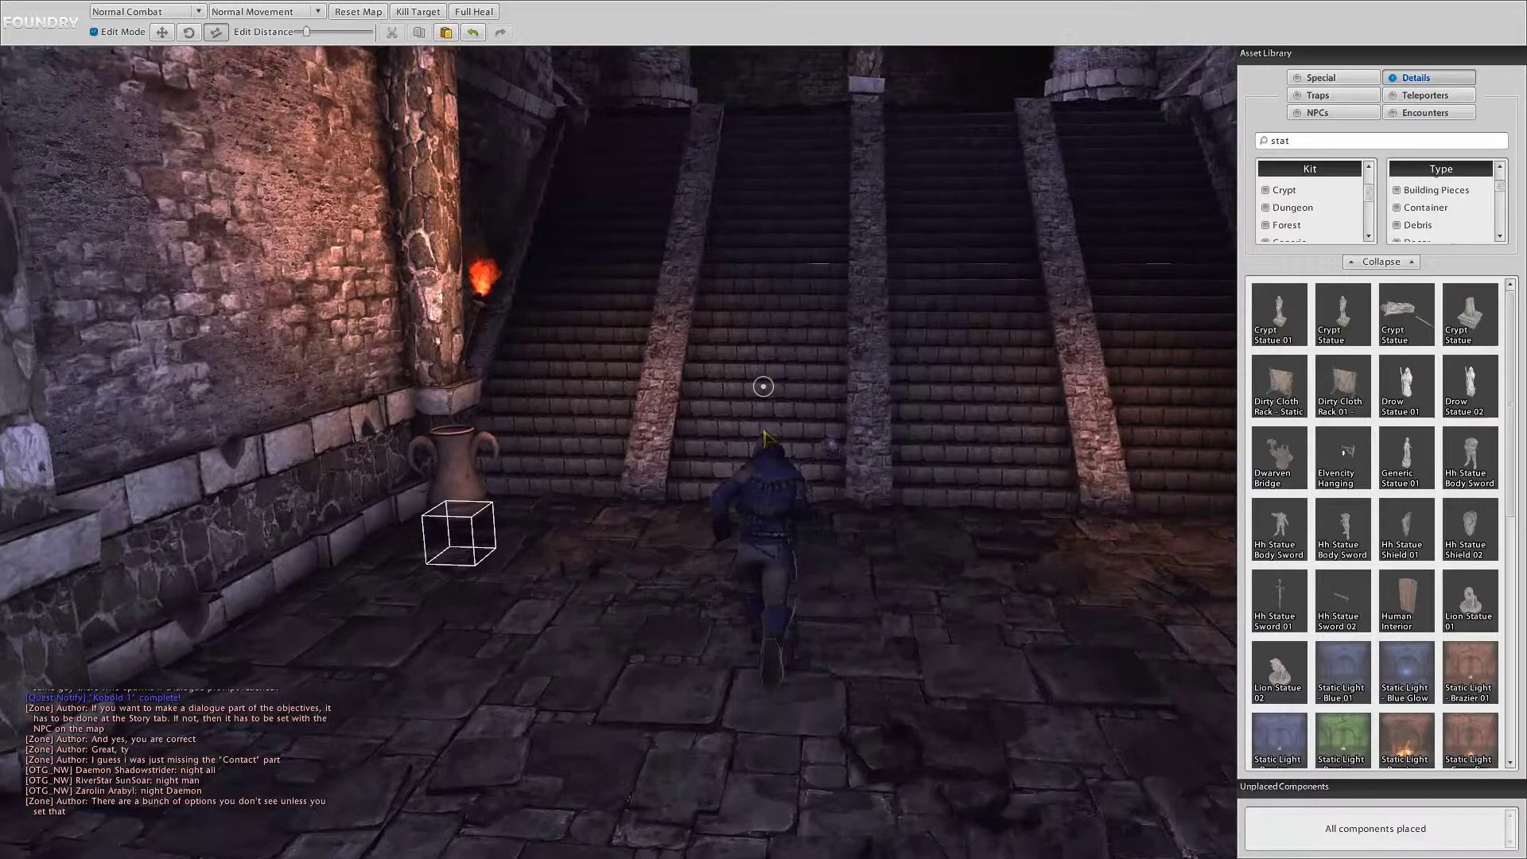
key("w")
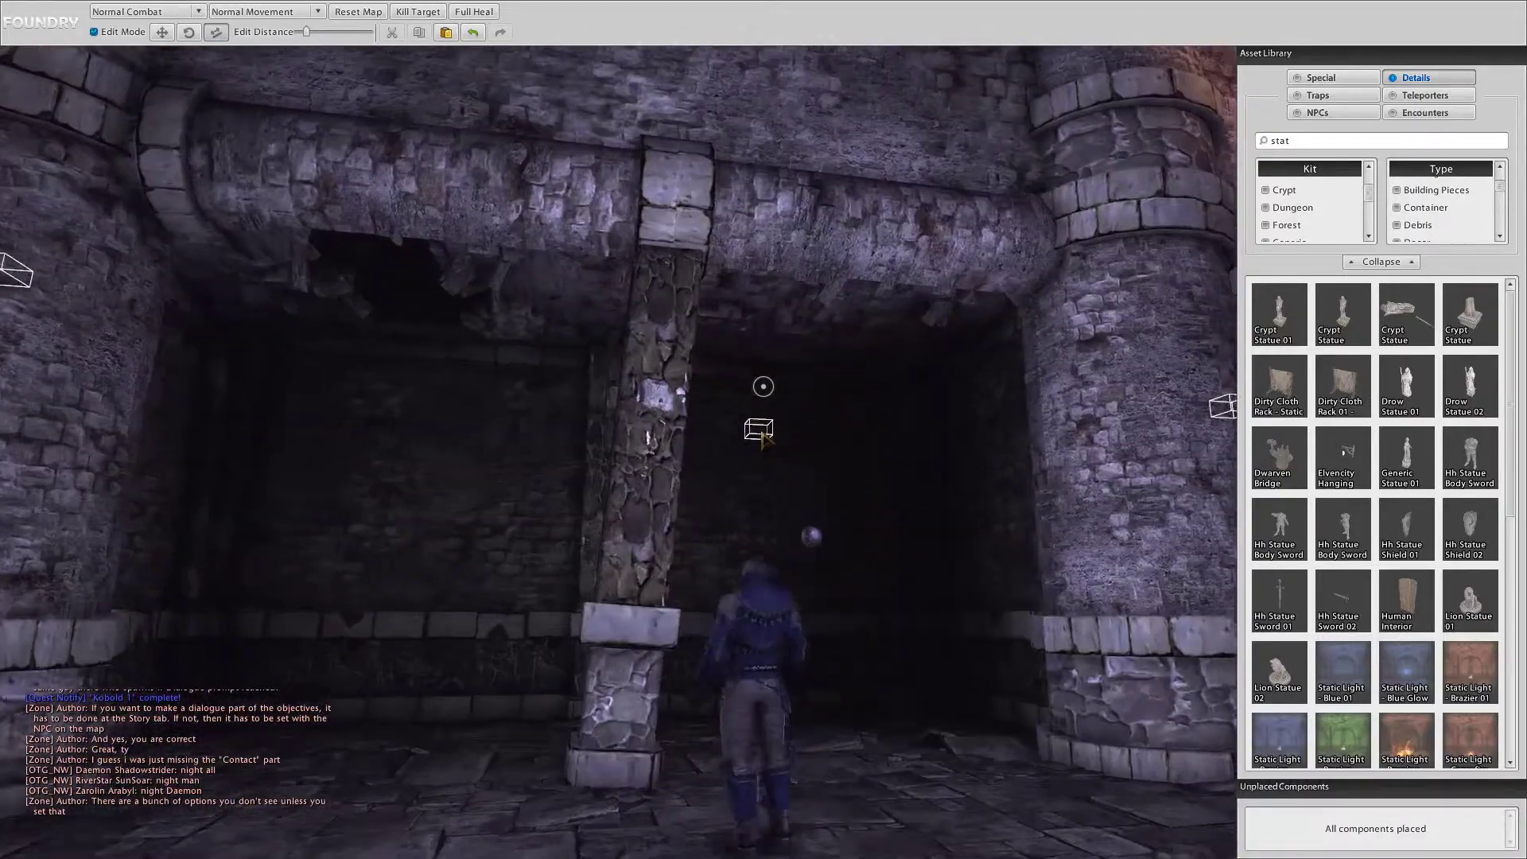
right_click_drag(762, 434, 605, 557)
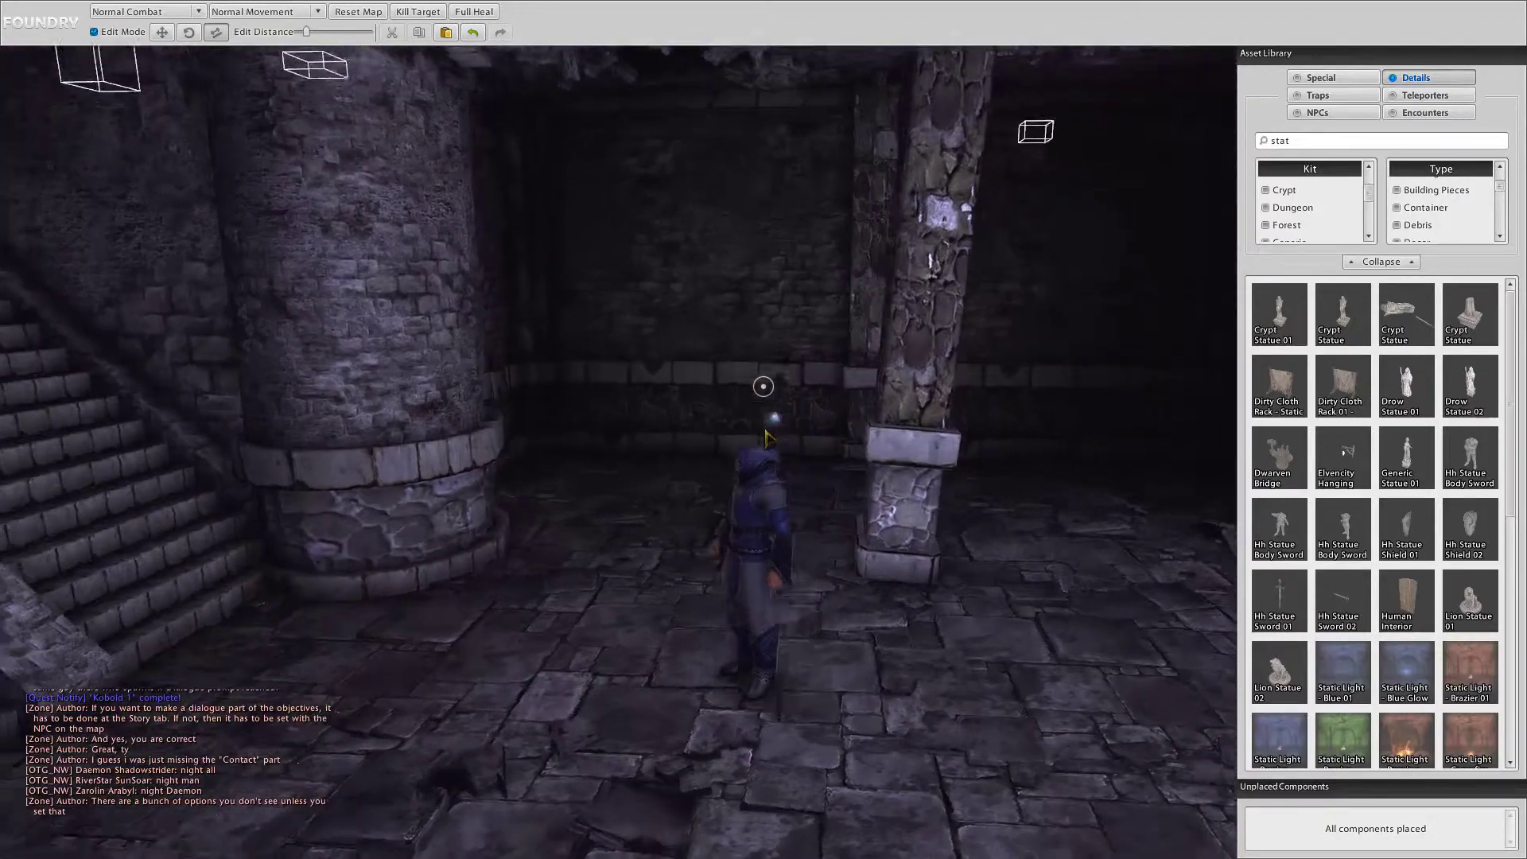
left_click(1269, 140)
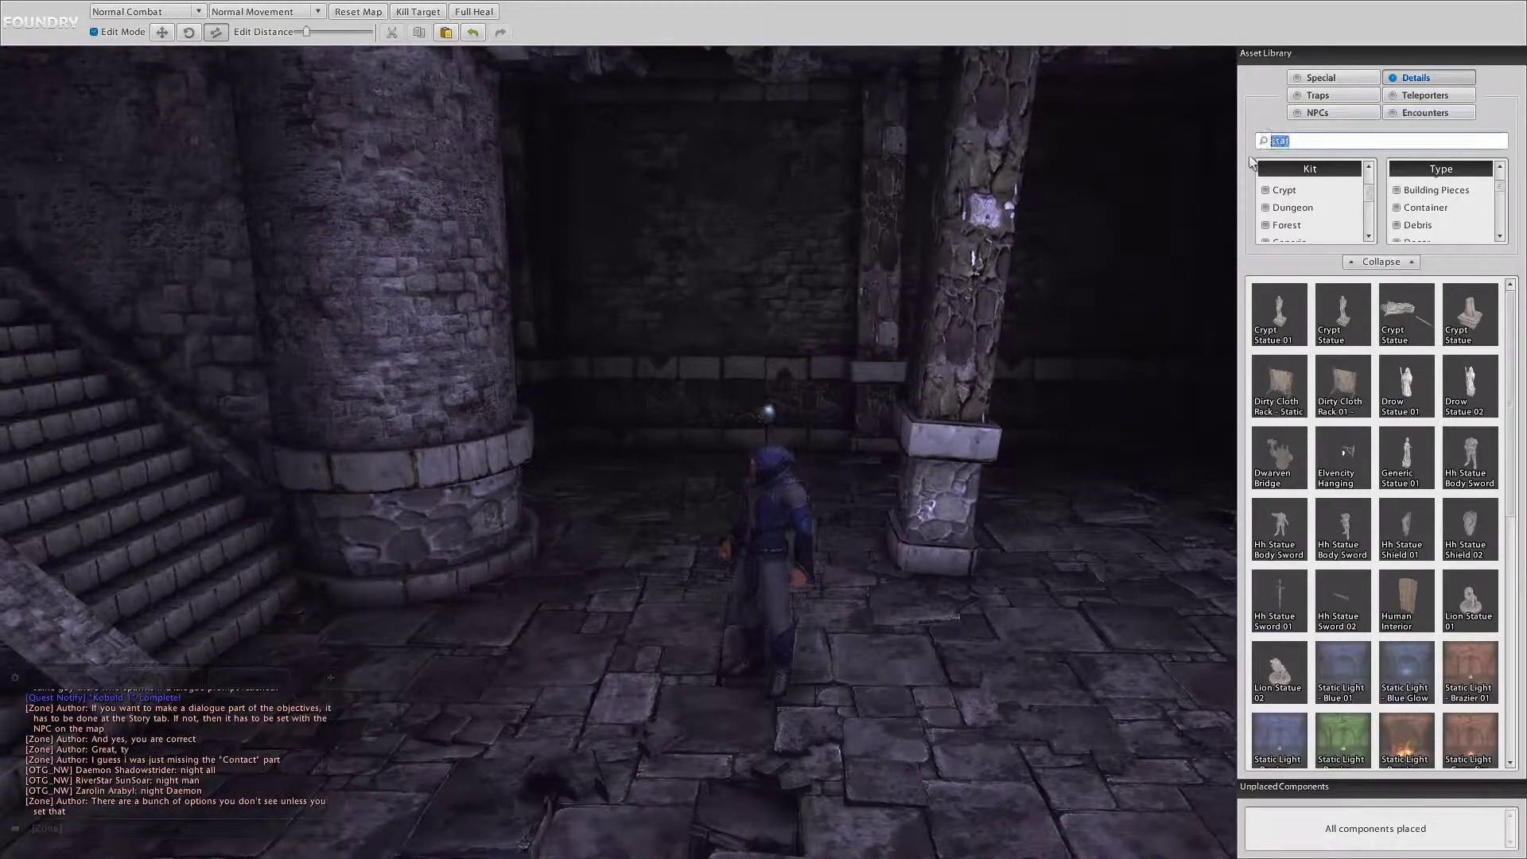
key("BackSpace")
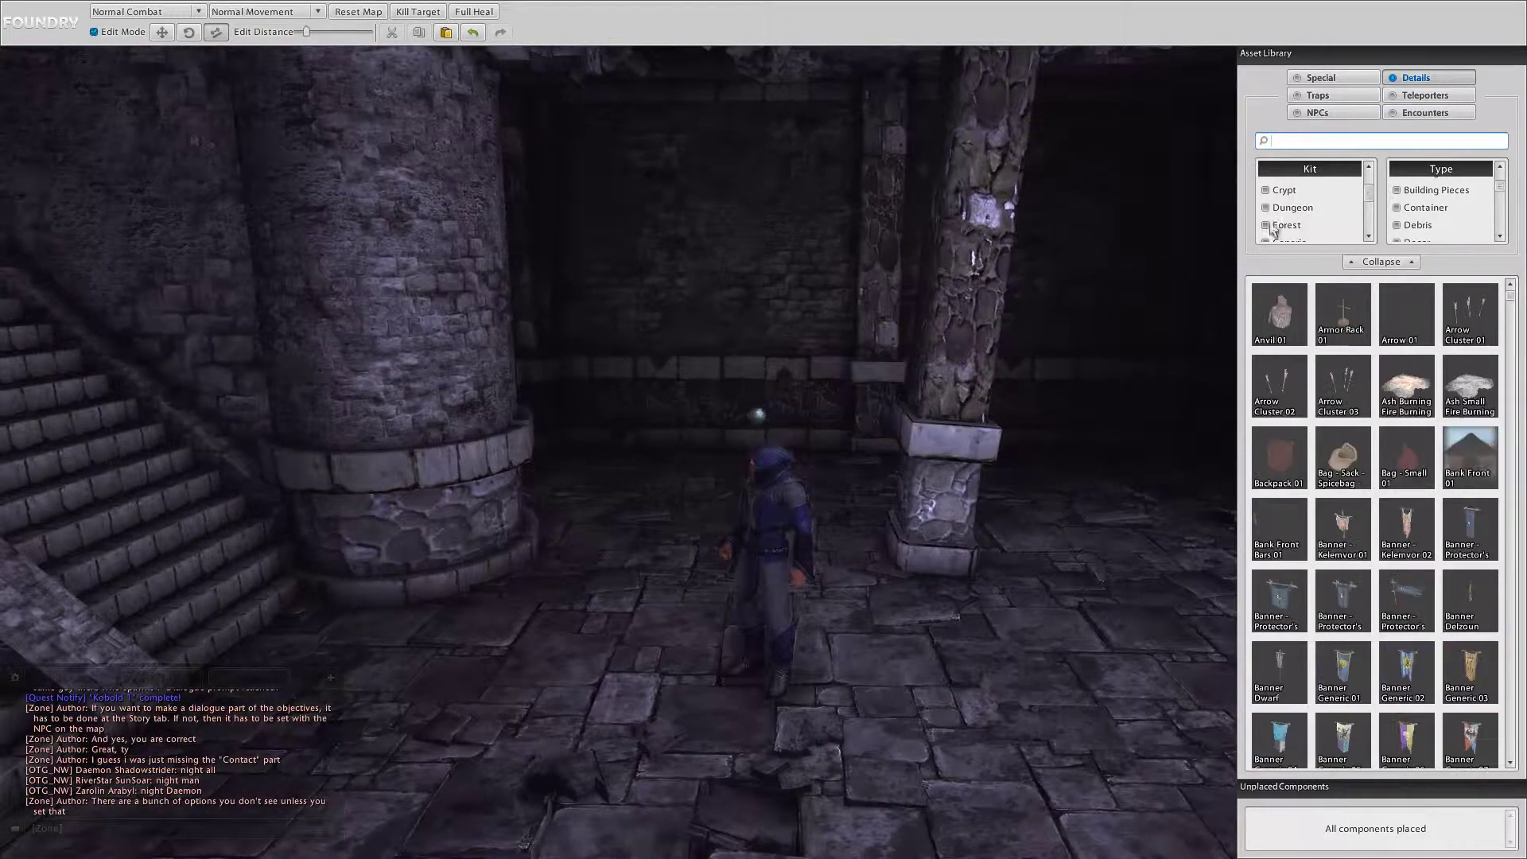
left_click(1408, 227)
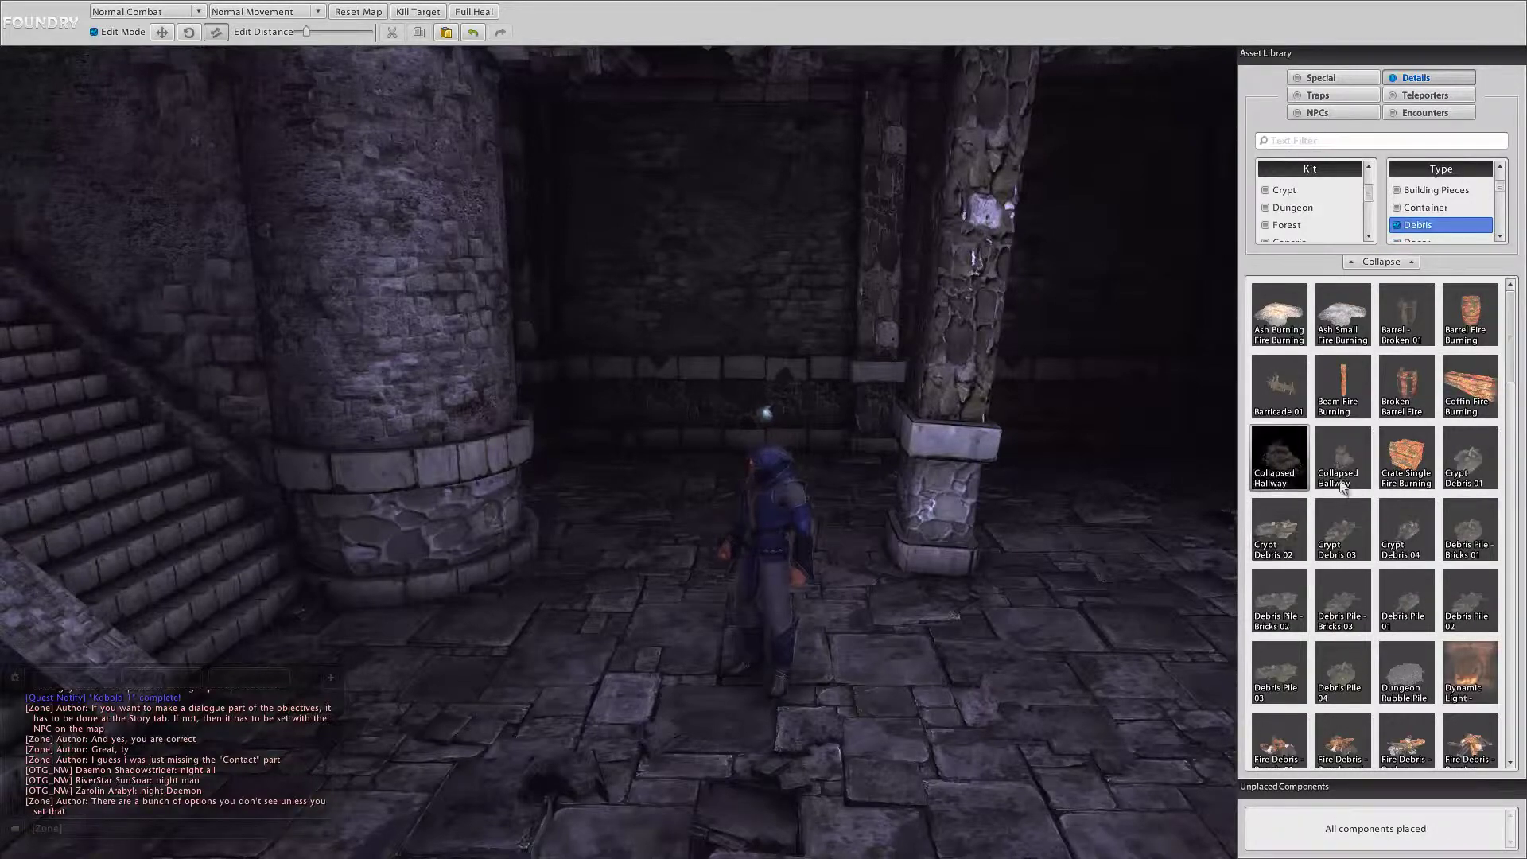
left_click_drag(1350, 472, 693, 468)
Step: Place a Dungeon Rubble Pile in the recess between the broken pillar and the stairs, dismissing the apply-changes dialog, and shift it slightly forward
key("w")
right_click_drag(763, 425, 764, 430)
key("w")
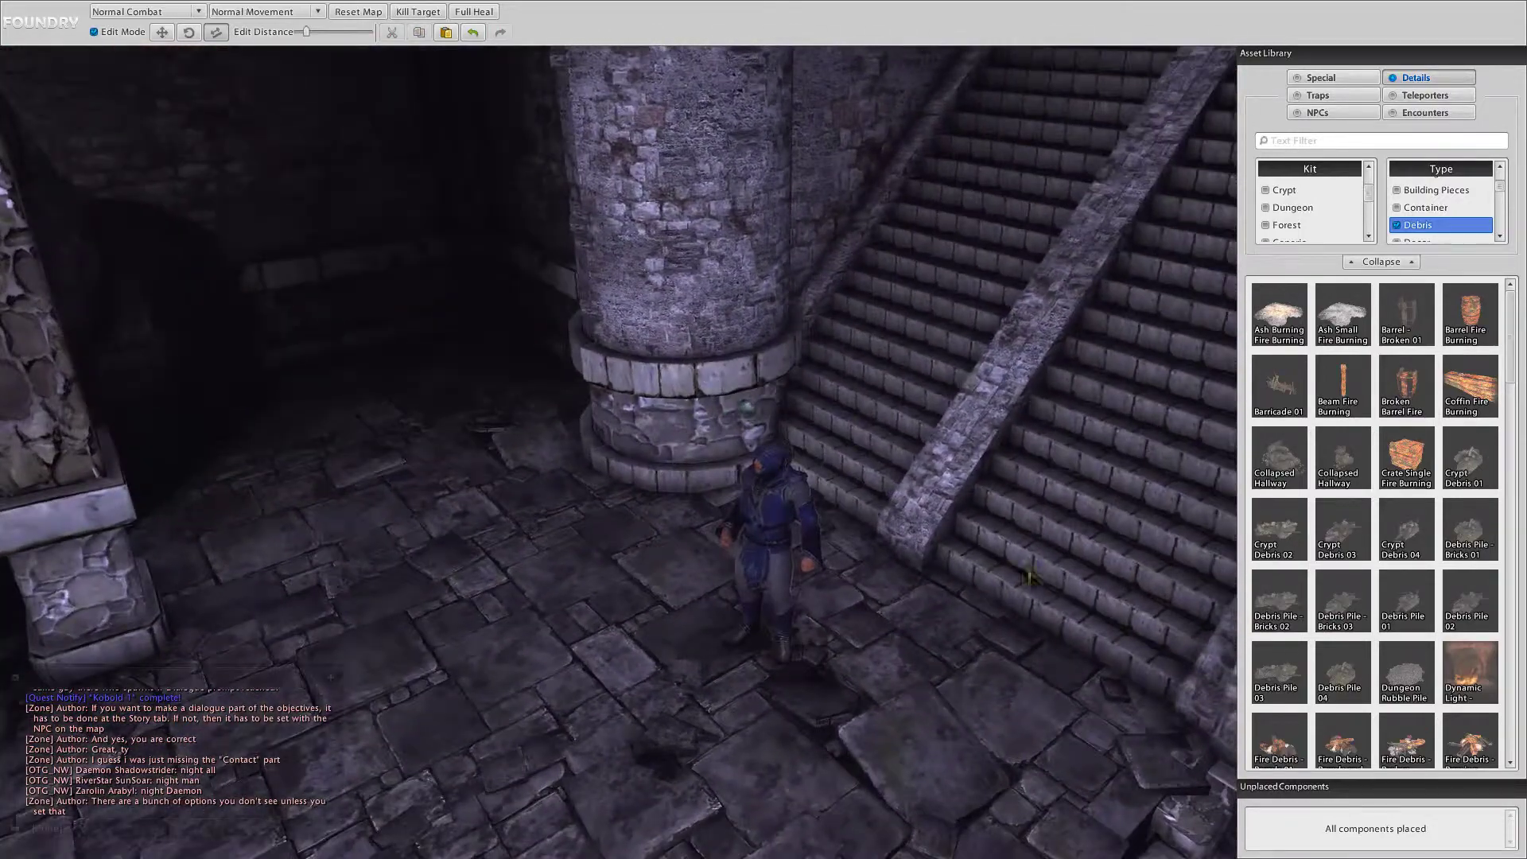
left_click_drag(1421, 675, 452, 420)
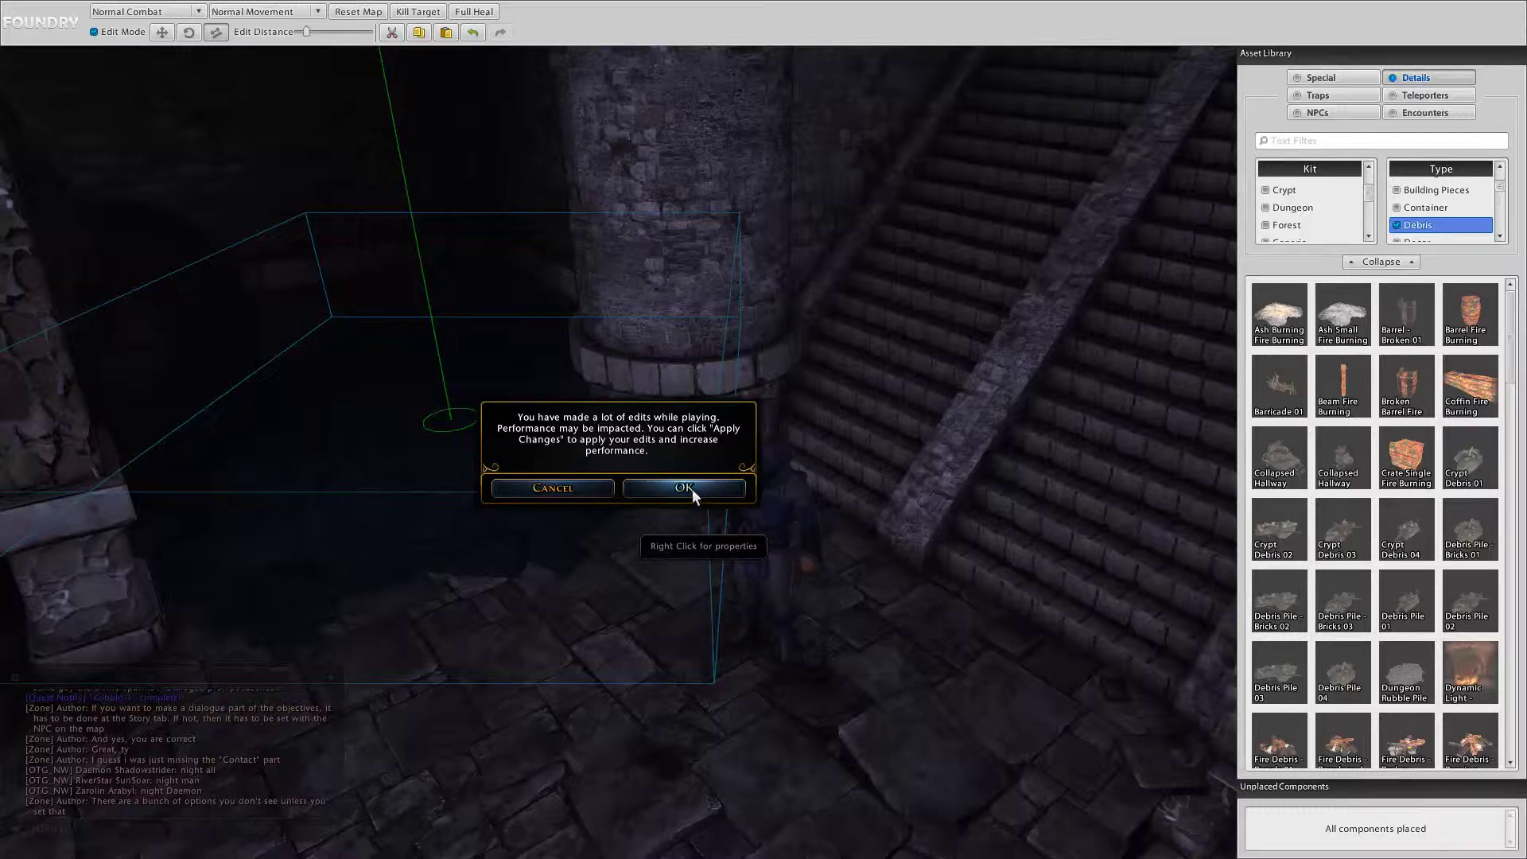
left_click(565, 485)
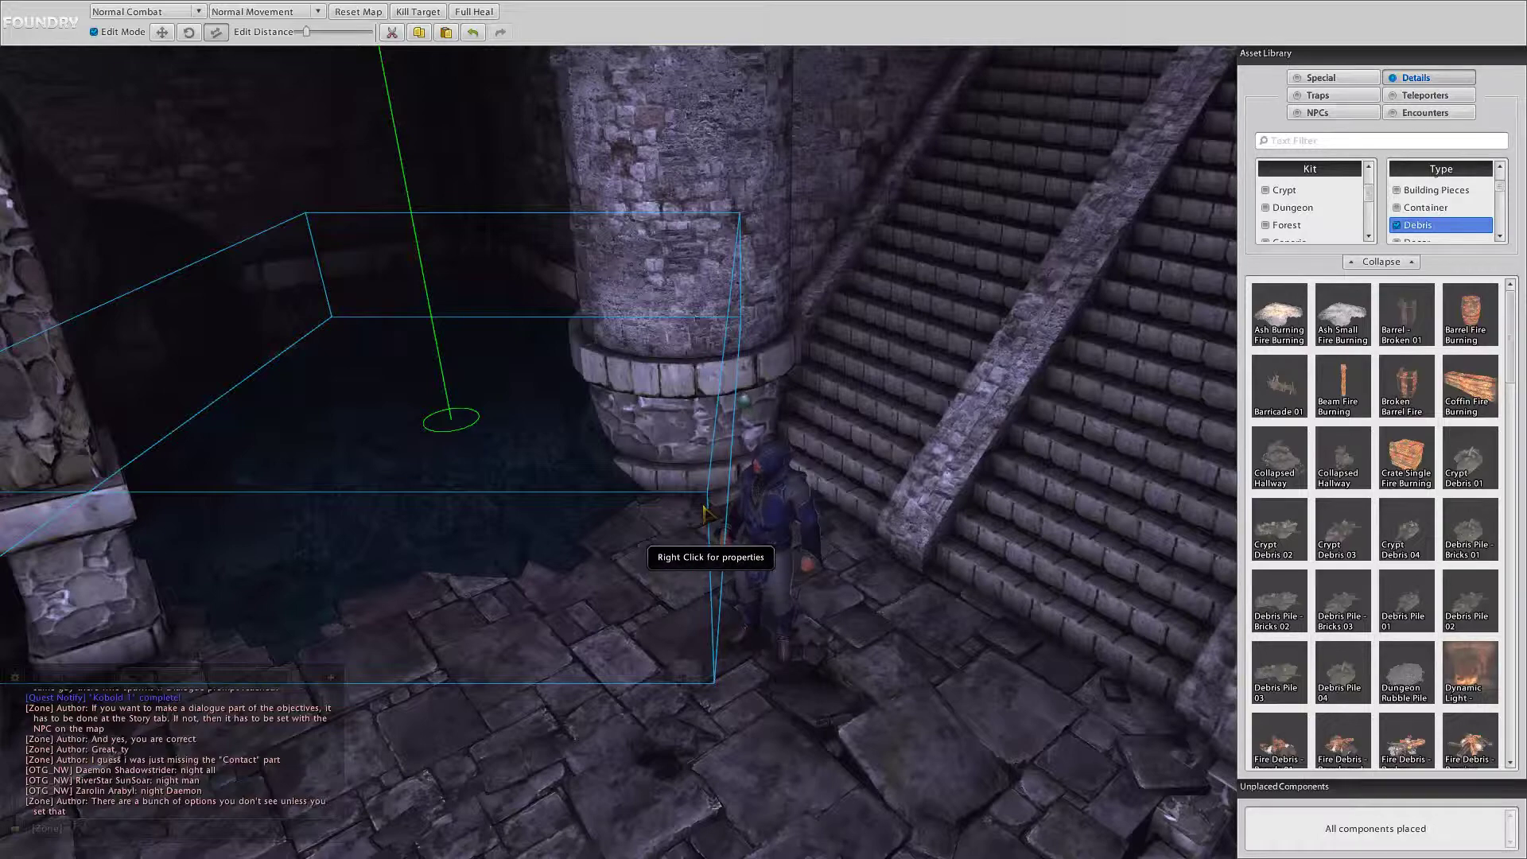
left_click(450, 422)
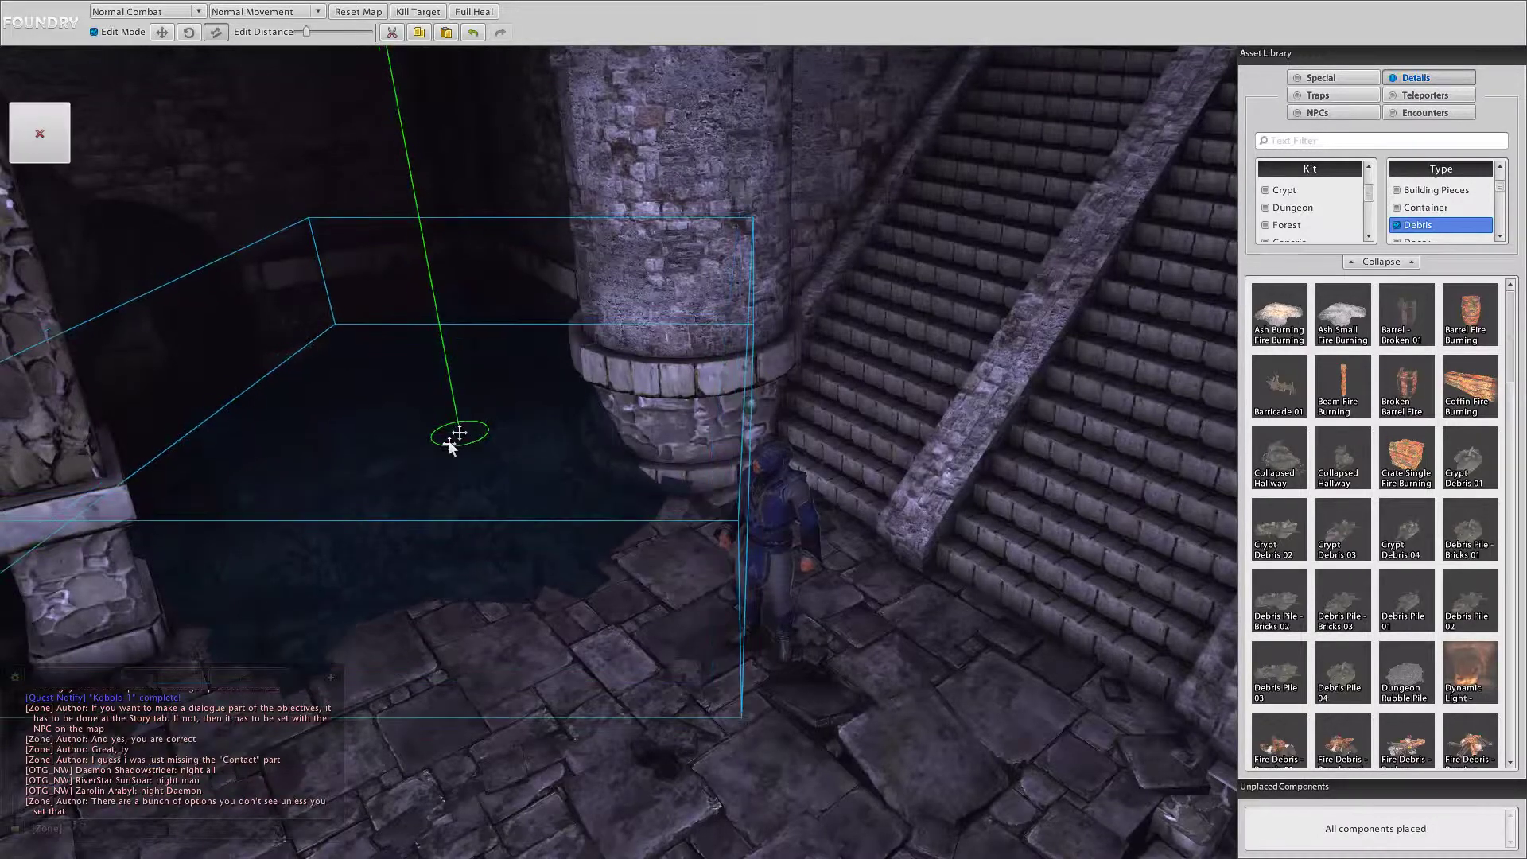
key("Escape")
Step: Place another Dungeon Rubble Pile on the landing floor in front of the two recesses
key("s")
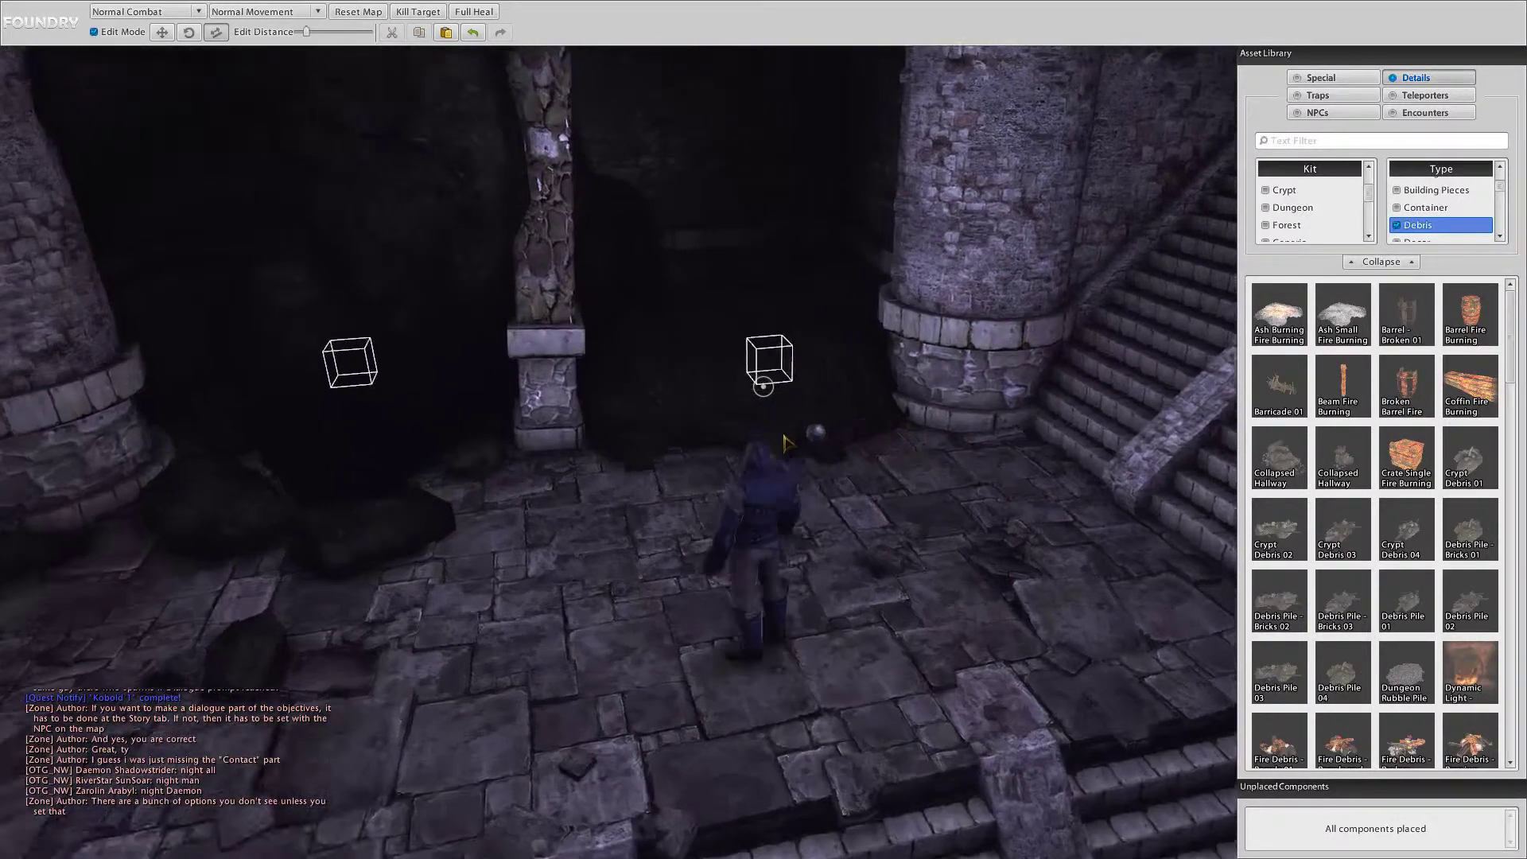
right_click_drag(764, 386, 979, 486)
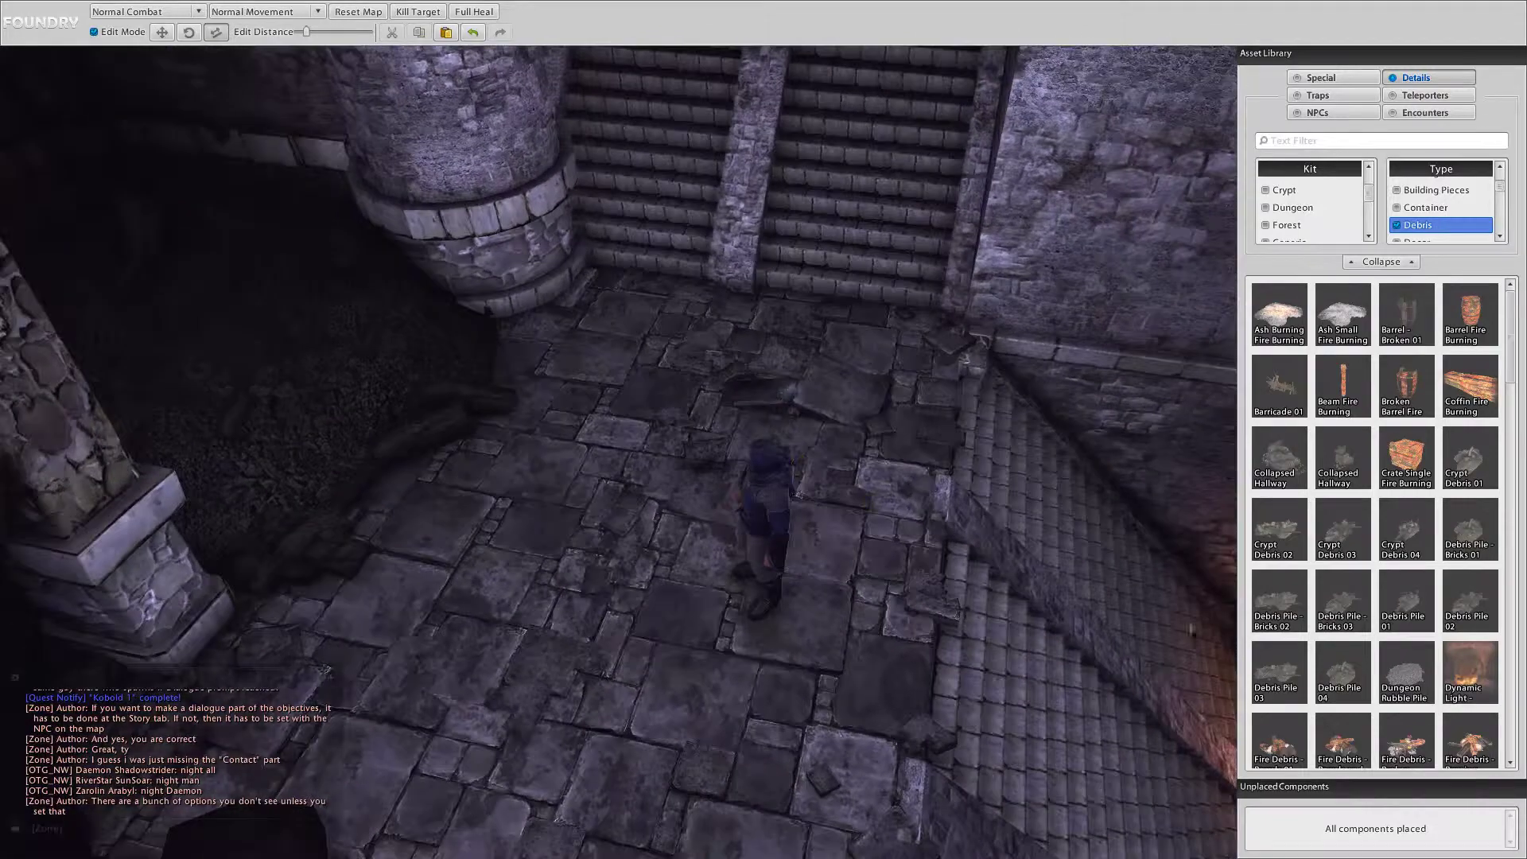
left_click(1398, 688)
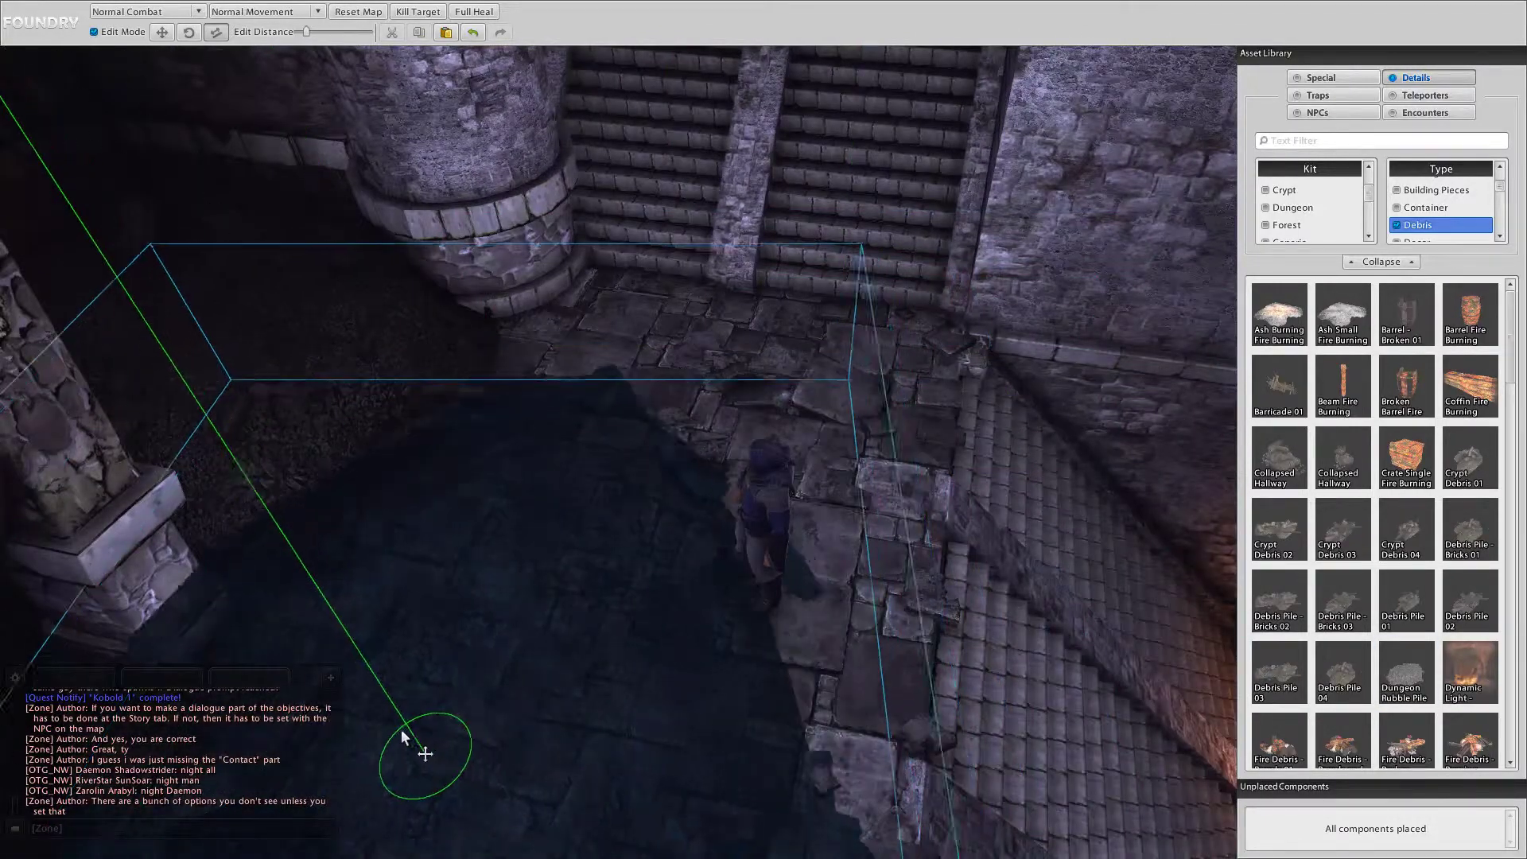
right_click(382, 641)
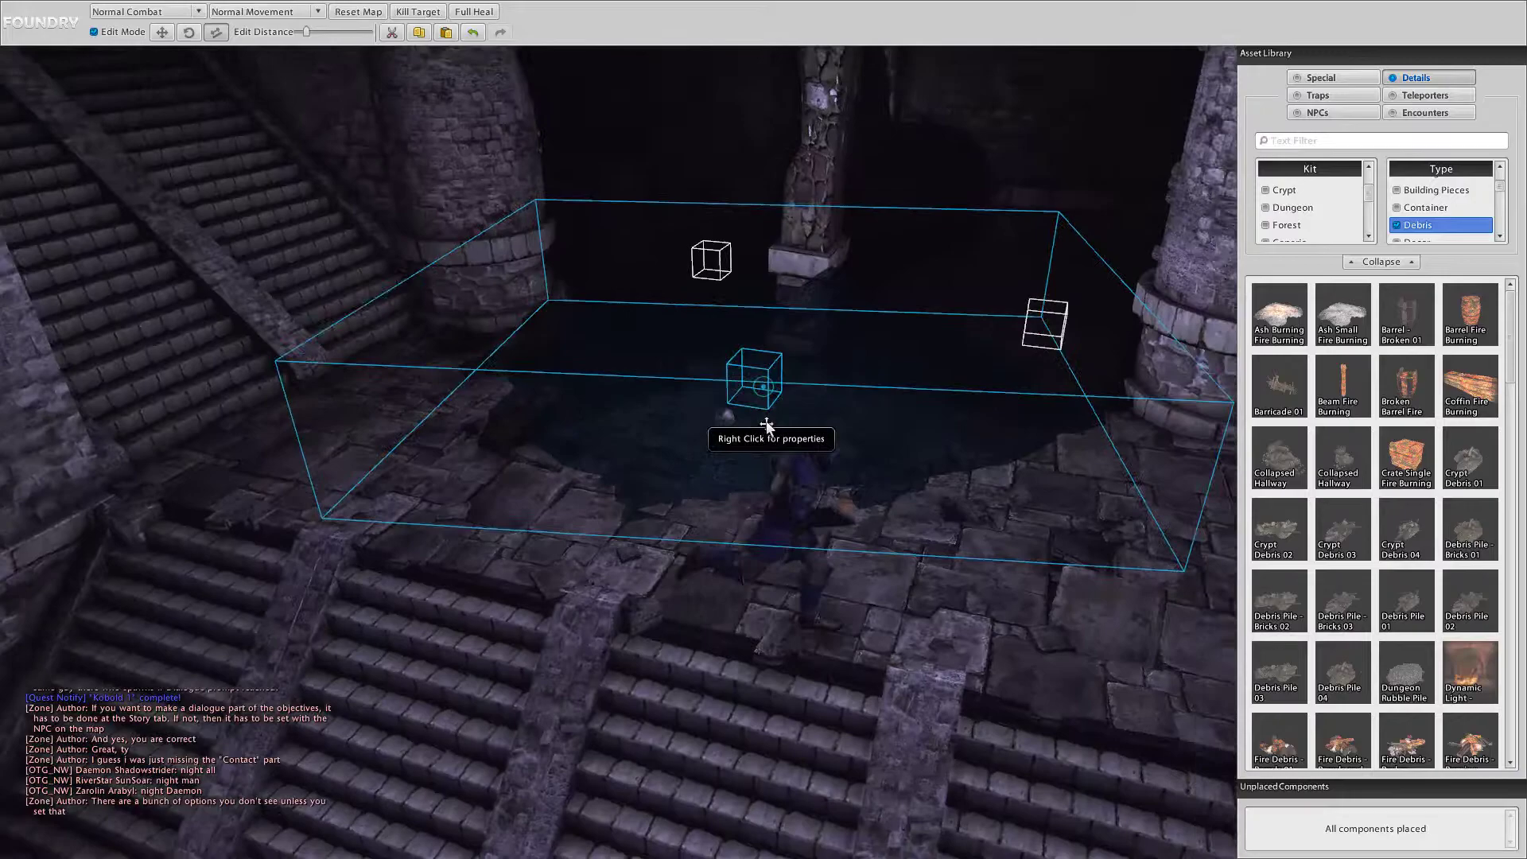
key("w")
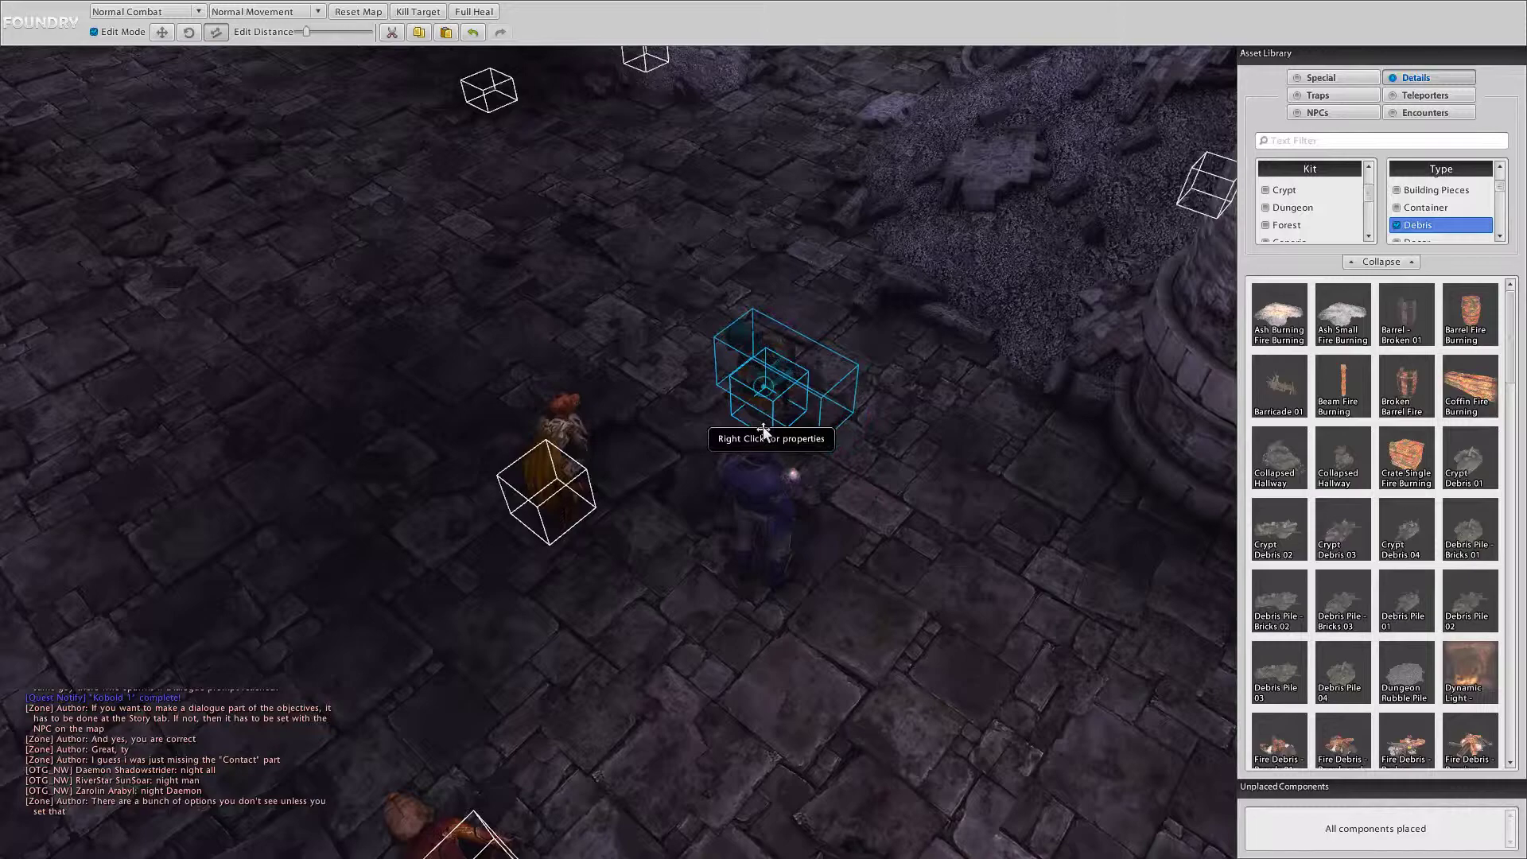
Step: Give the Scroll 02 object on the chamber floor the visible name The Scrolls
right_click_drag(769, 430, 765, 429)
key("w")
right_click(766, 428)
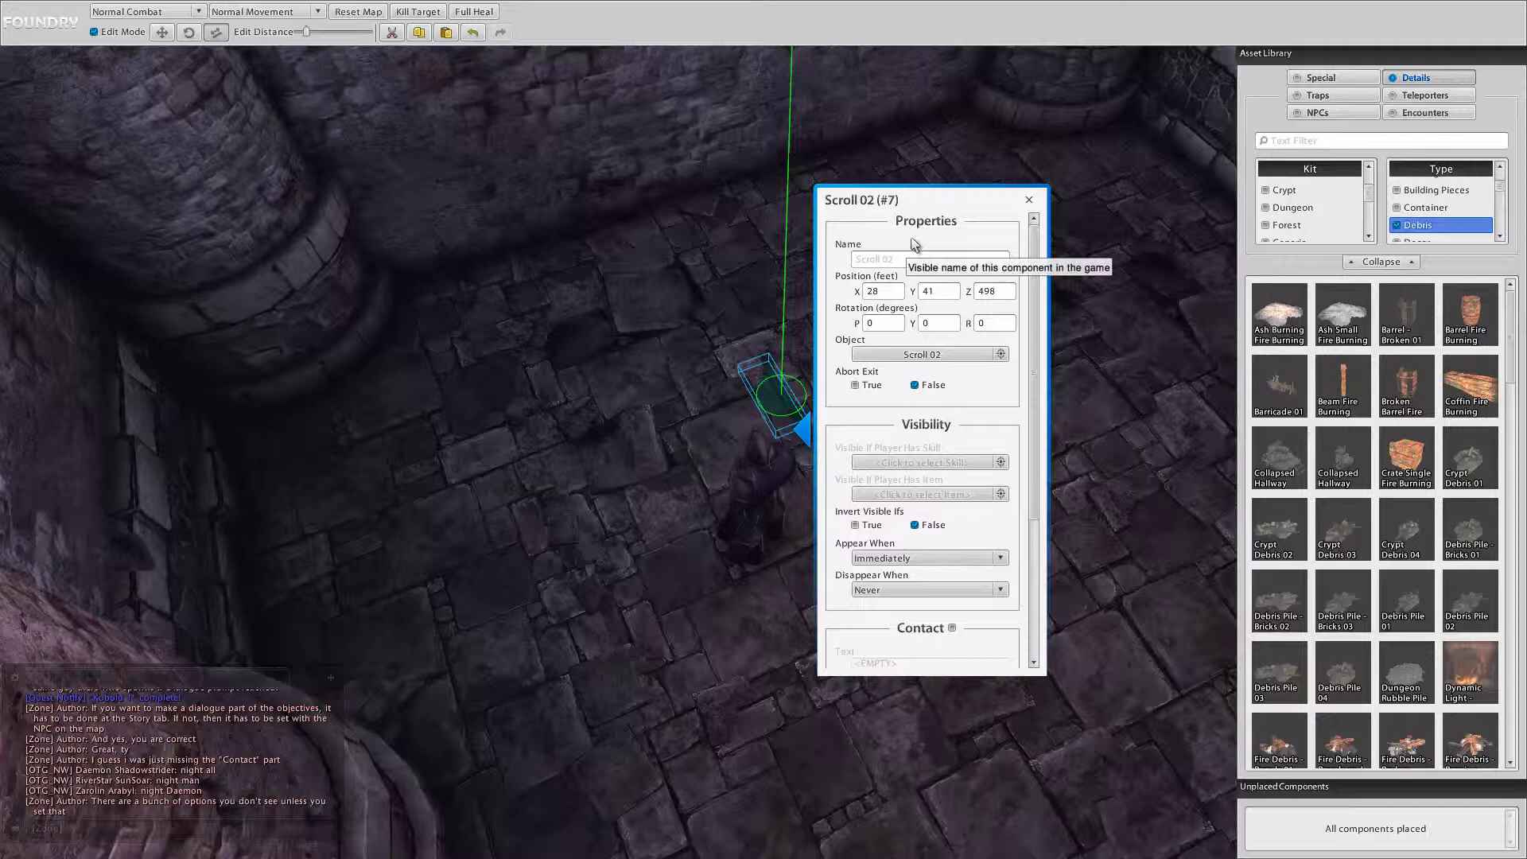
left_click(875, 263)
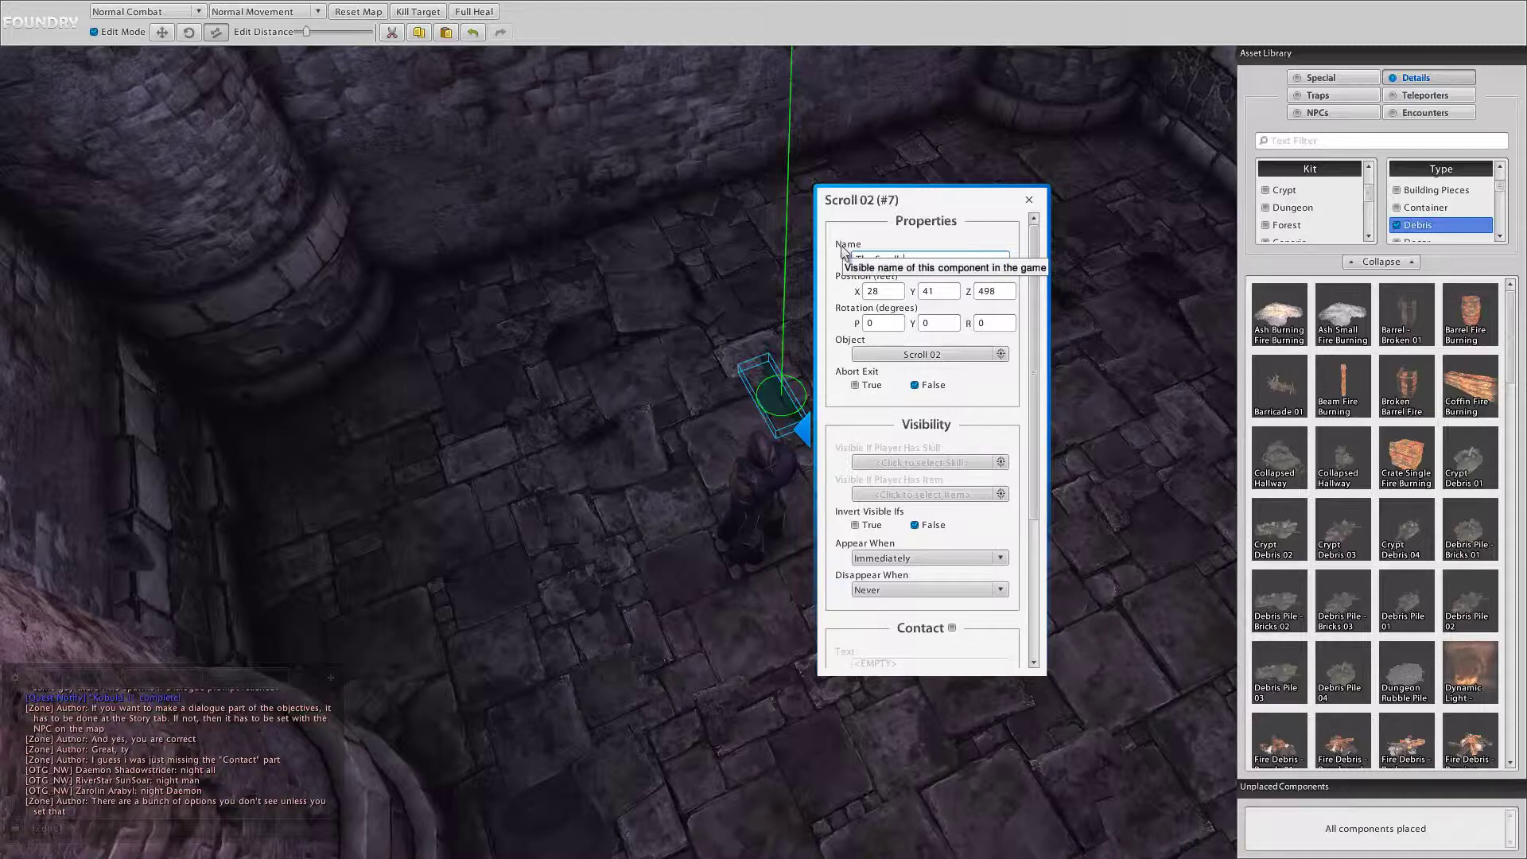
type("The Scrolls")
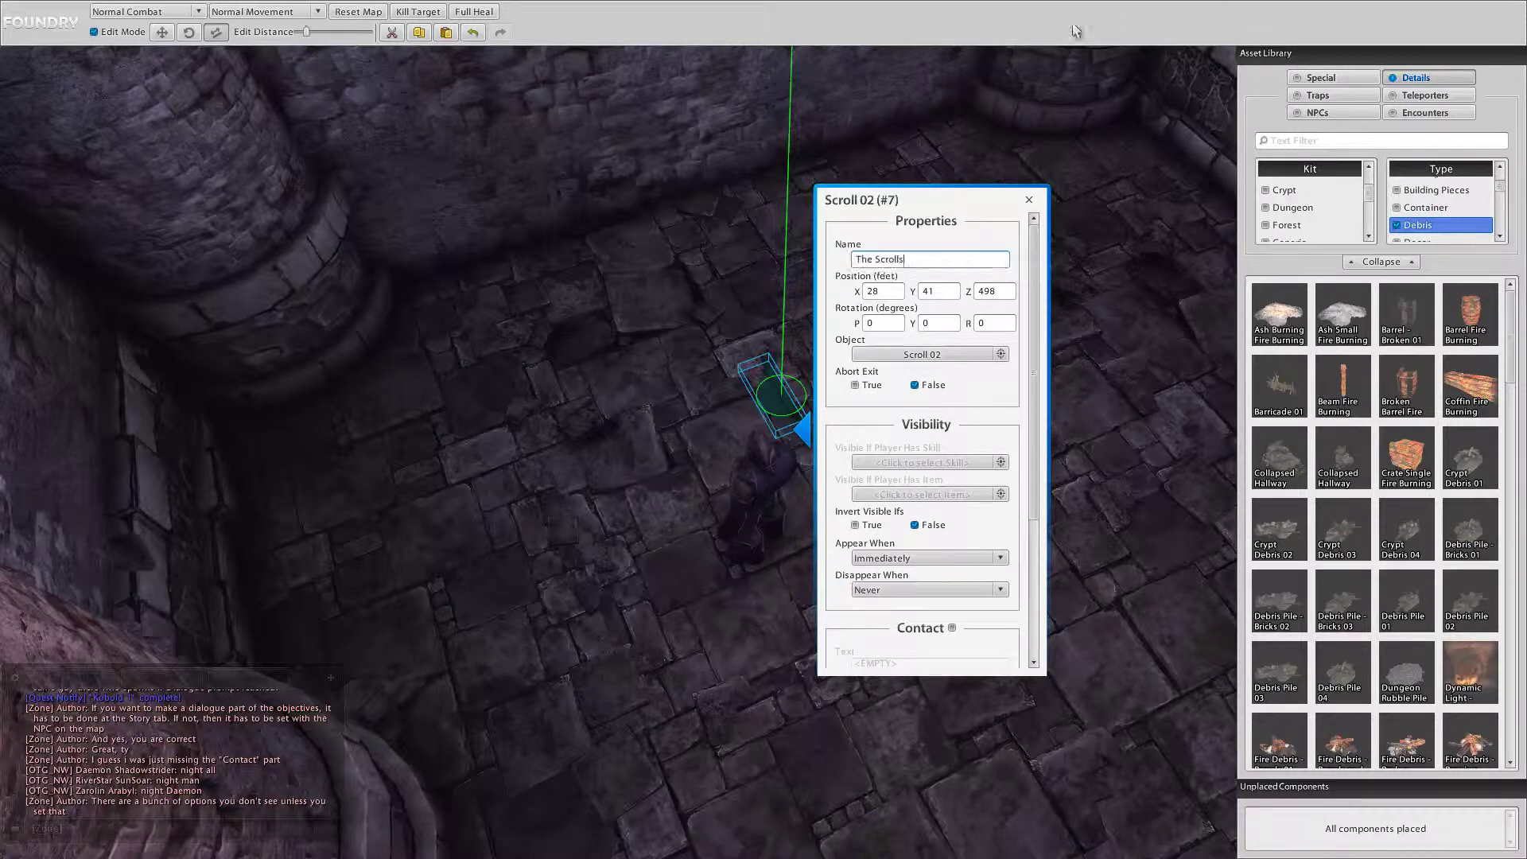
left_click(1032, 196)
Step: Walk on through the chamber, then leave the 3D Edit Mode and return to the Foundry map editor
key("w")
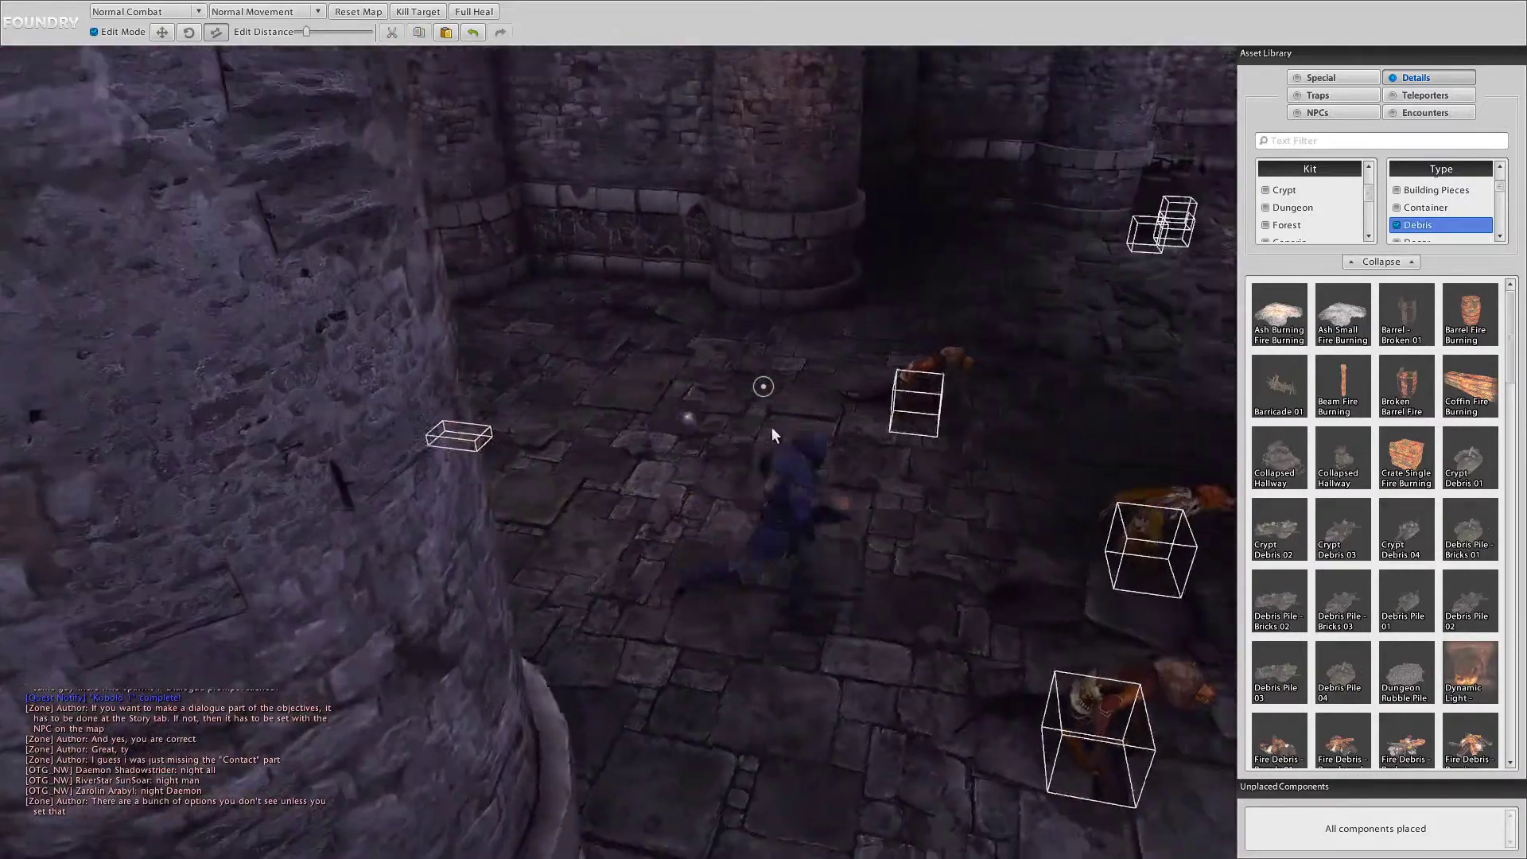
key("w")
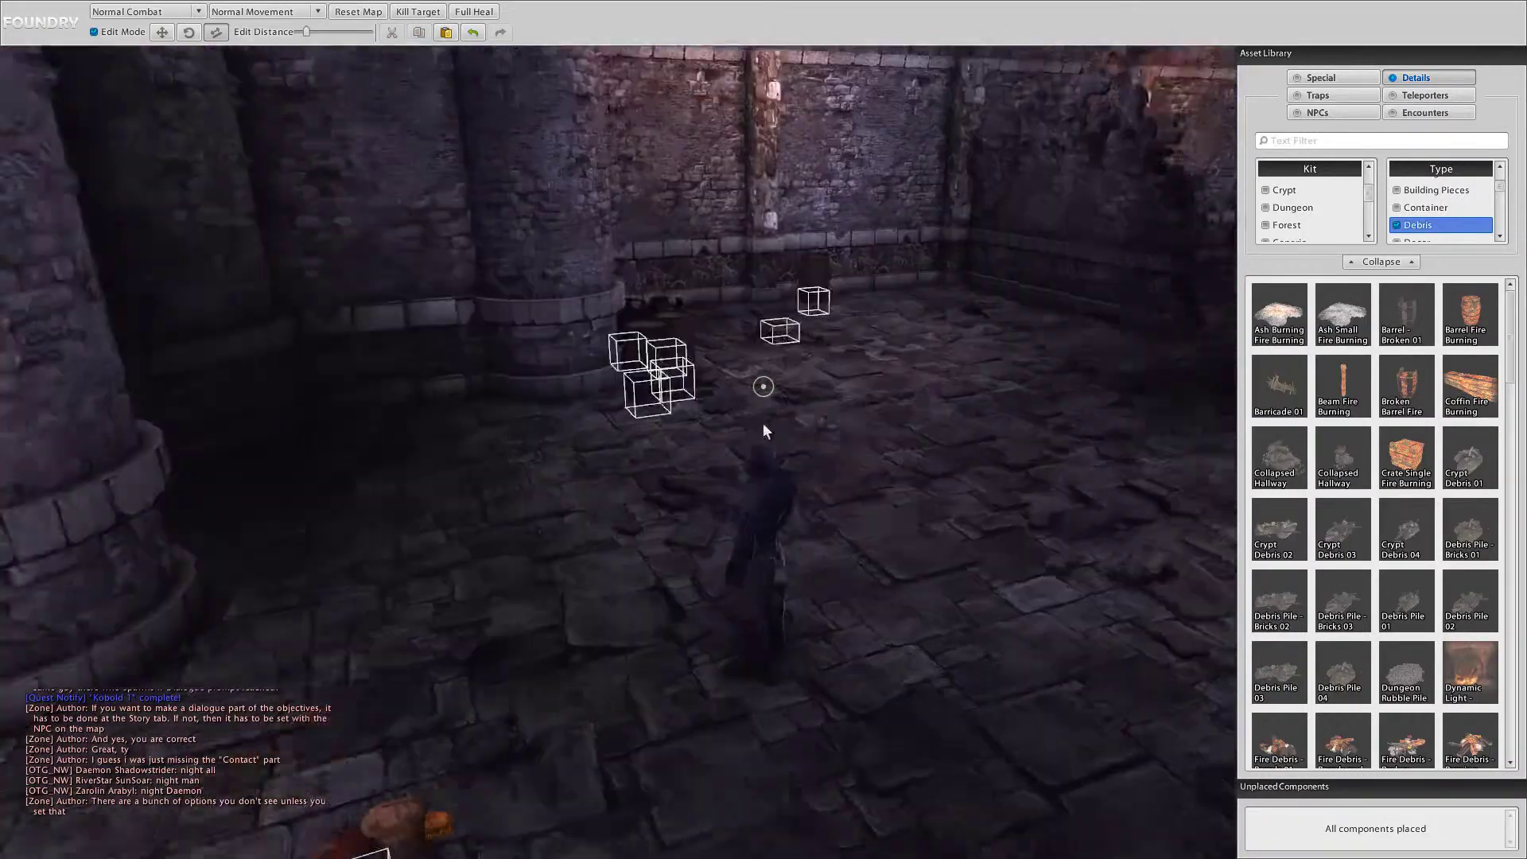
right_click_drag(762, 423, 762, 427)
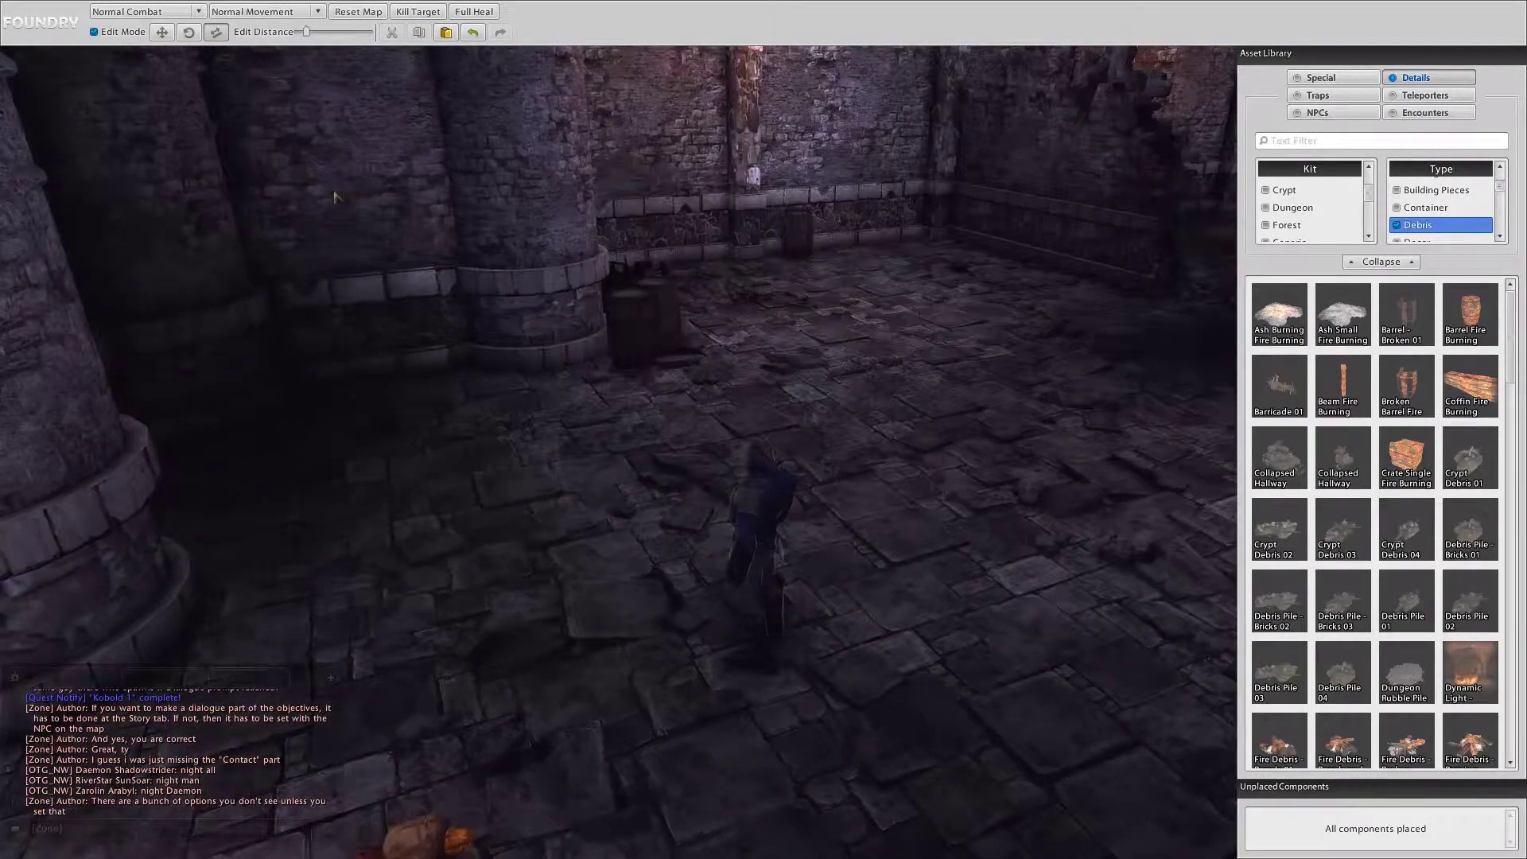
key("Escape")
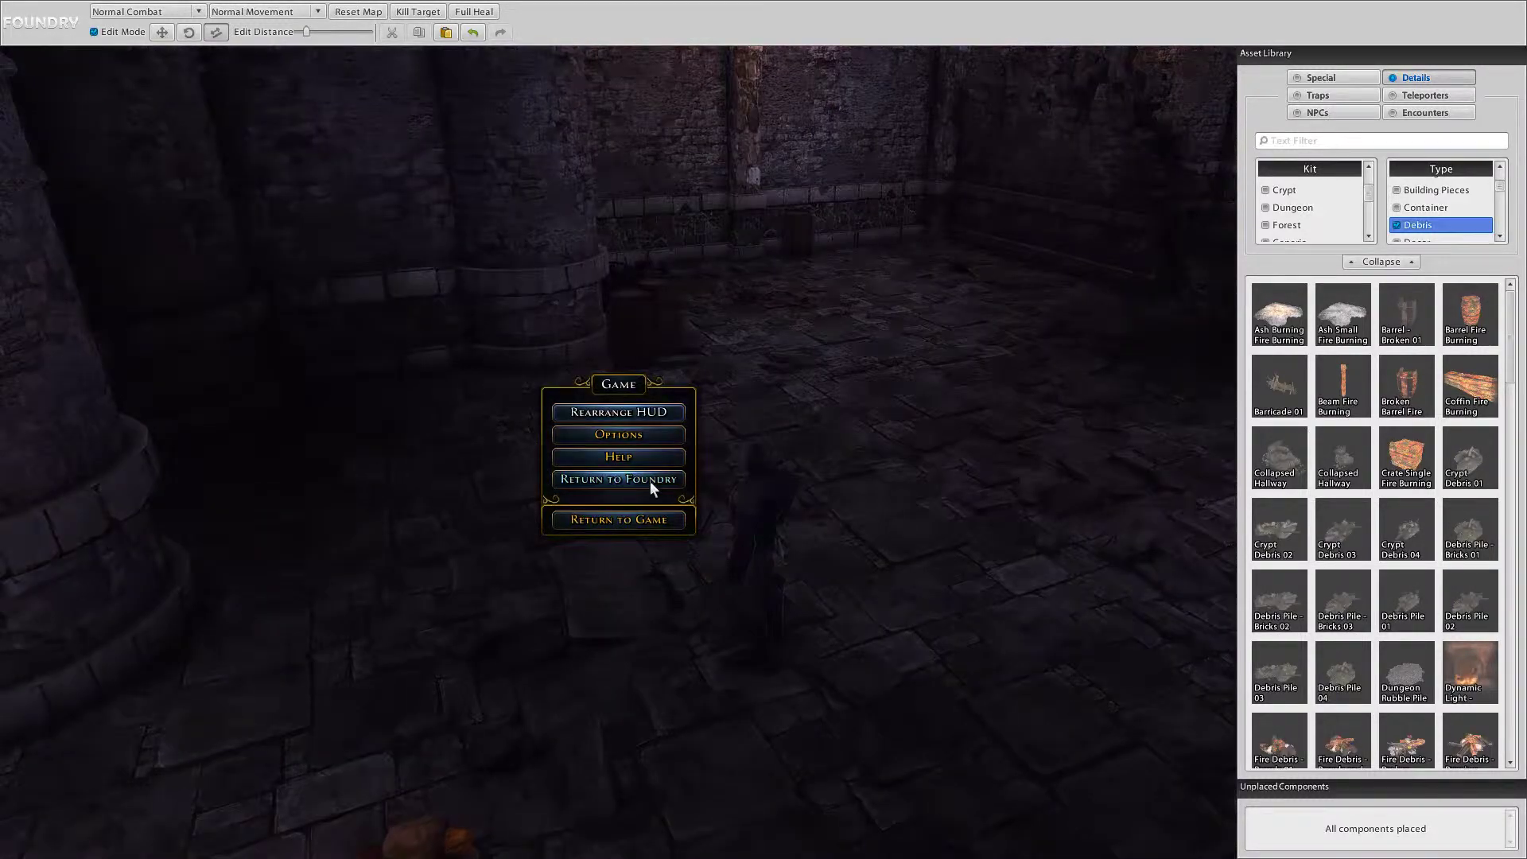
left_click(651, 480)
left_click(692, 485)
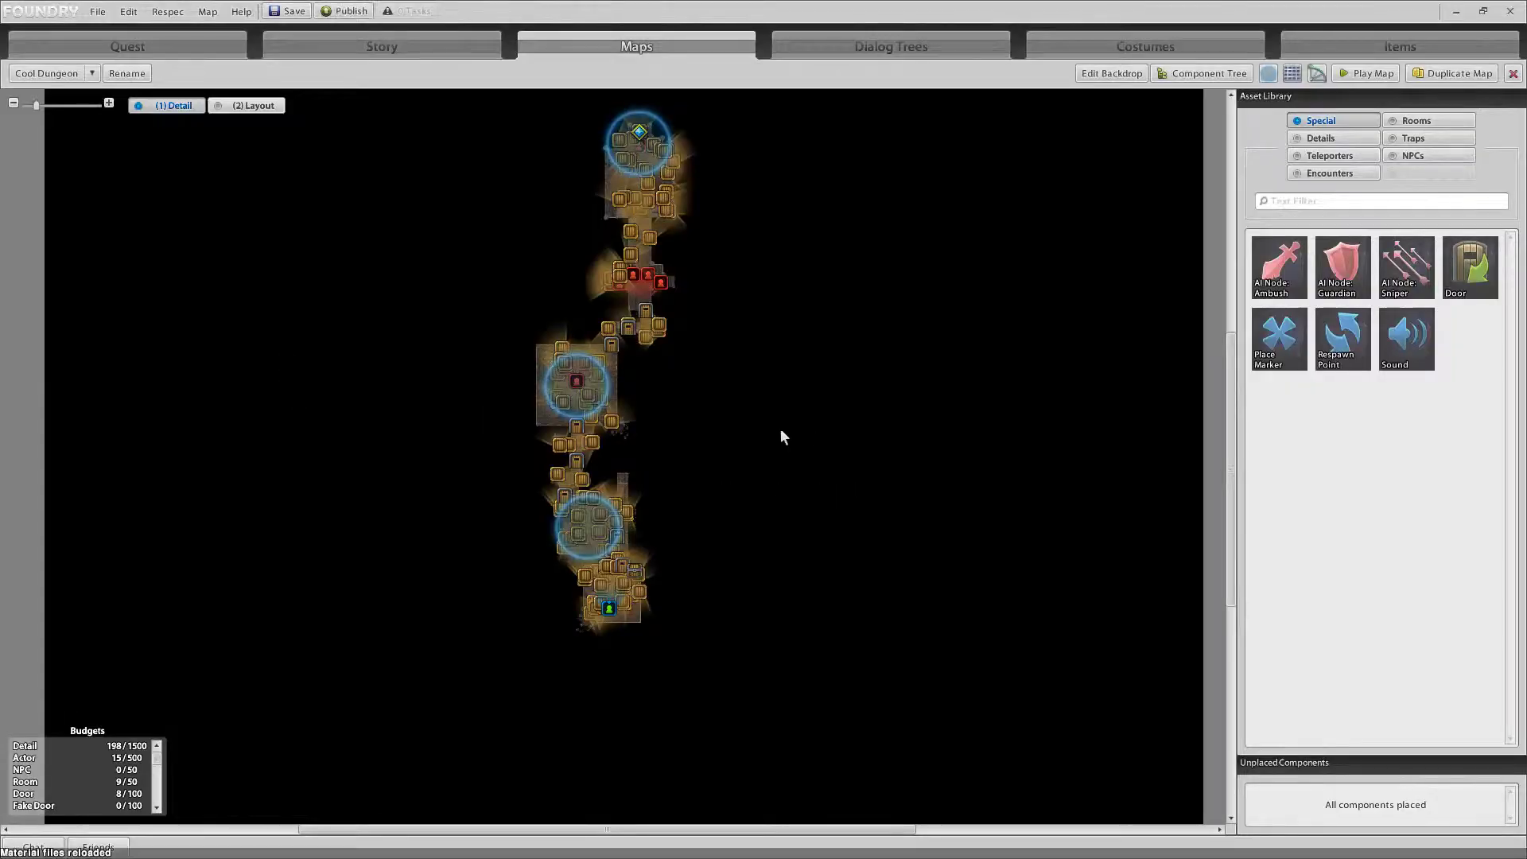
Step: Move the treasure chest from the starting room with the spawn point up to the side of the final room near the Kobold 3 encounter
scroll(632, 437, "up", 5)
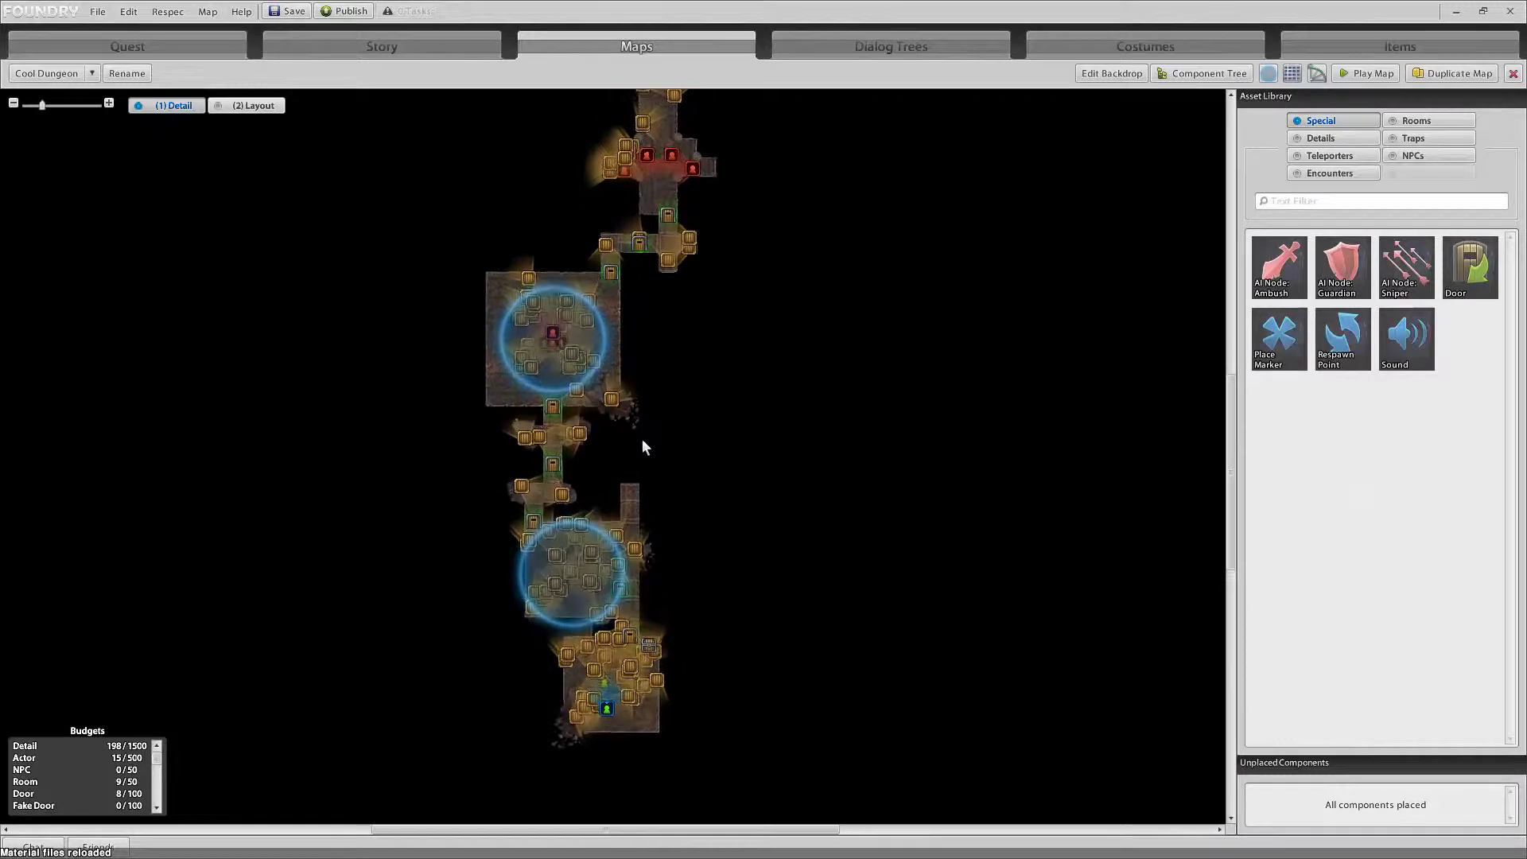
right_click_drag(690, 346, 678, 753)
right_click_drag(866, 332, 803, 487)
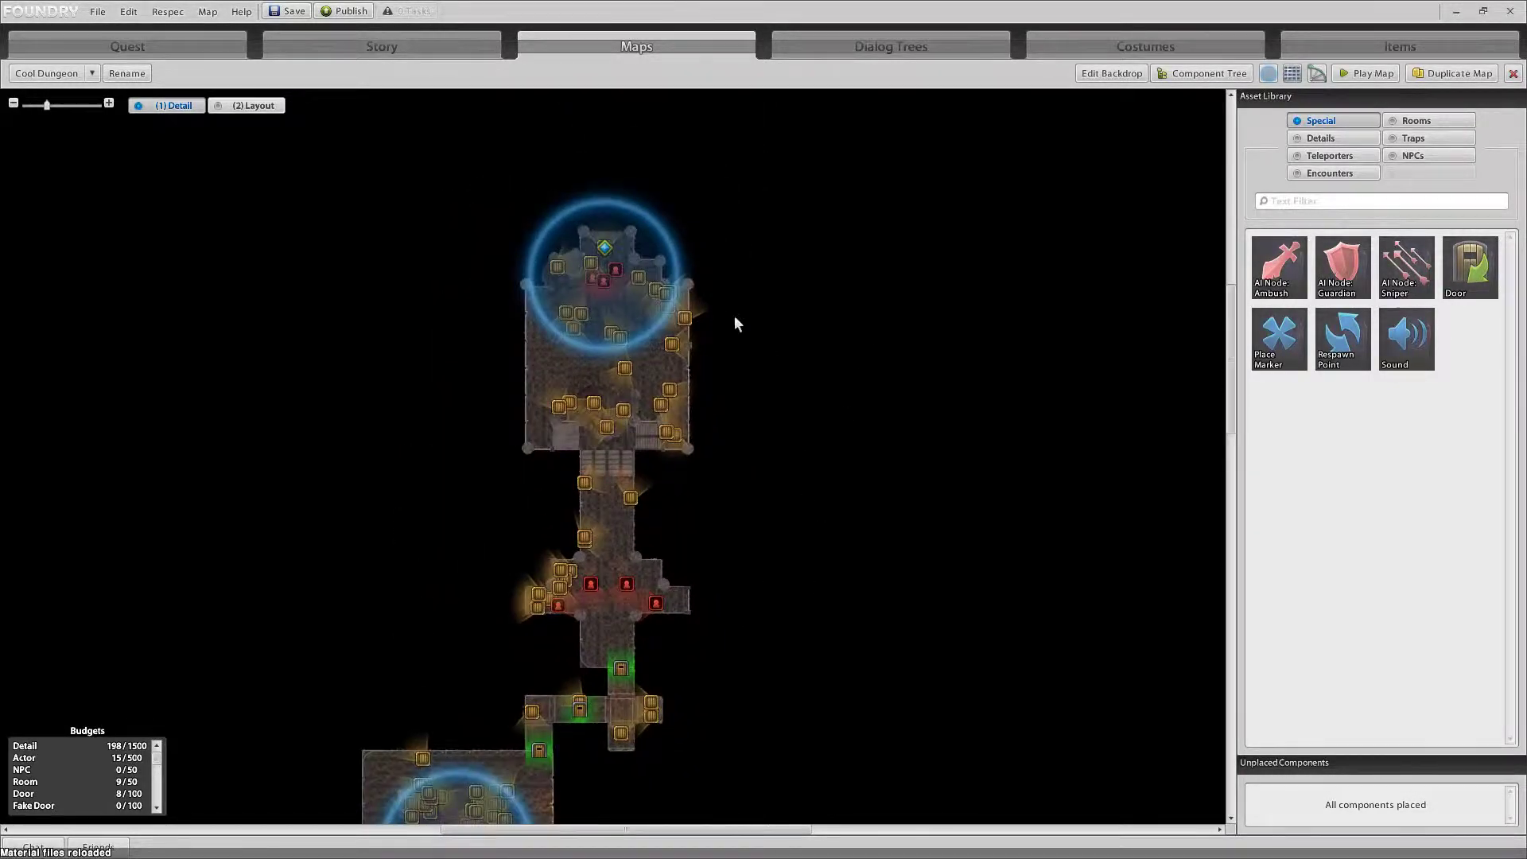
right_click_drag(852, 423, 837, 555)
scroll(837, 555, "up", 2)
right_click_drag(873, 748, 856, 651)
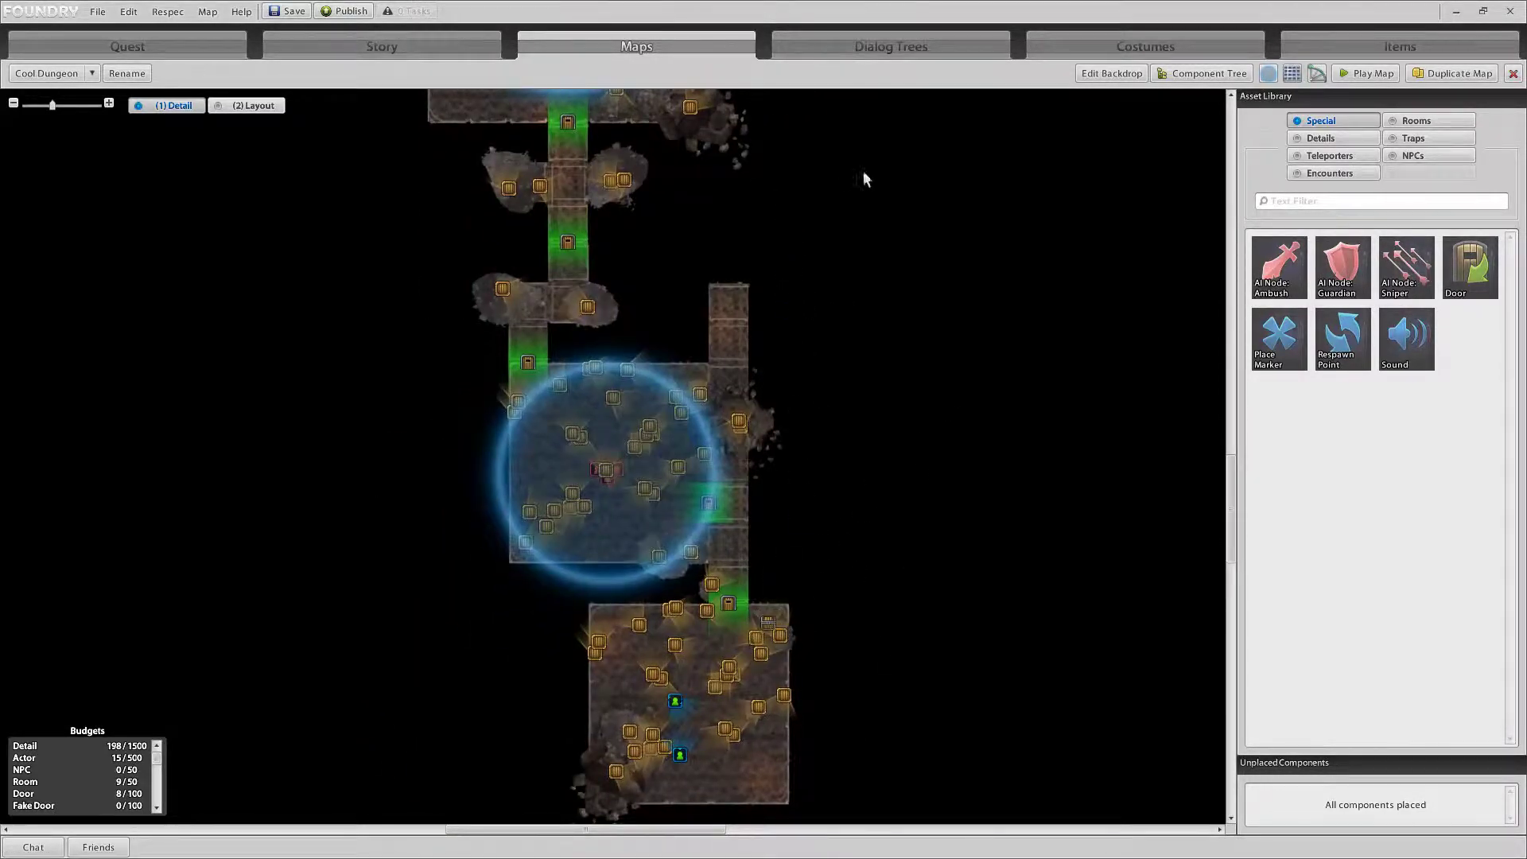
left_click_drag(763, 637, 900, 279)
right_click_drag(900, 280, 858, 596)
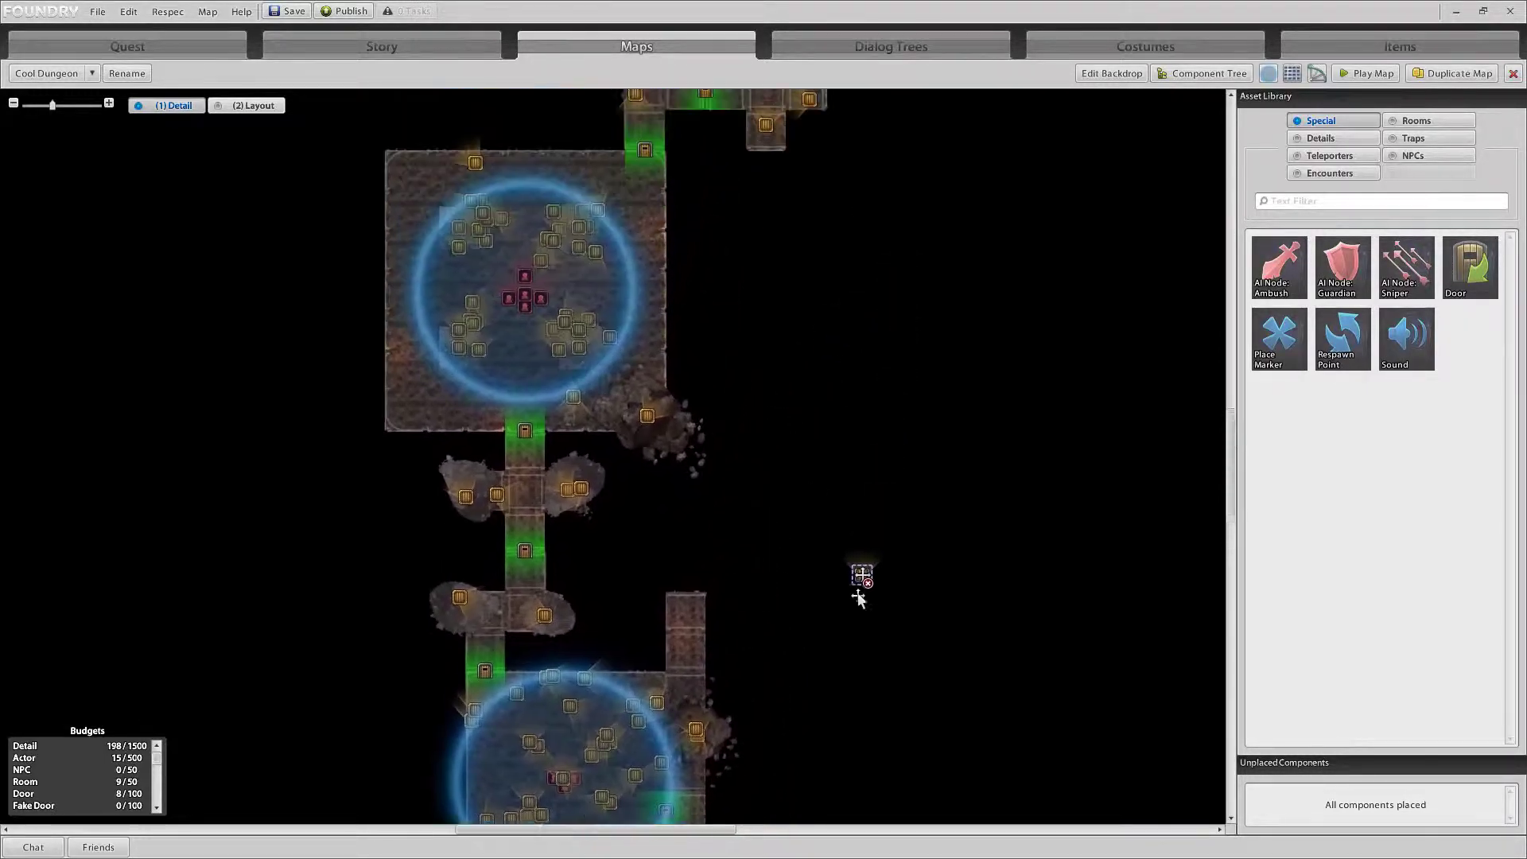
left_click_drag(859, 598, 845, 485)
right_click_drag(845, 485, 877, 853)
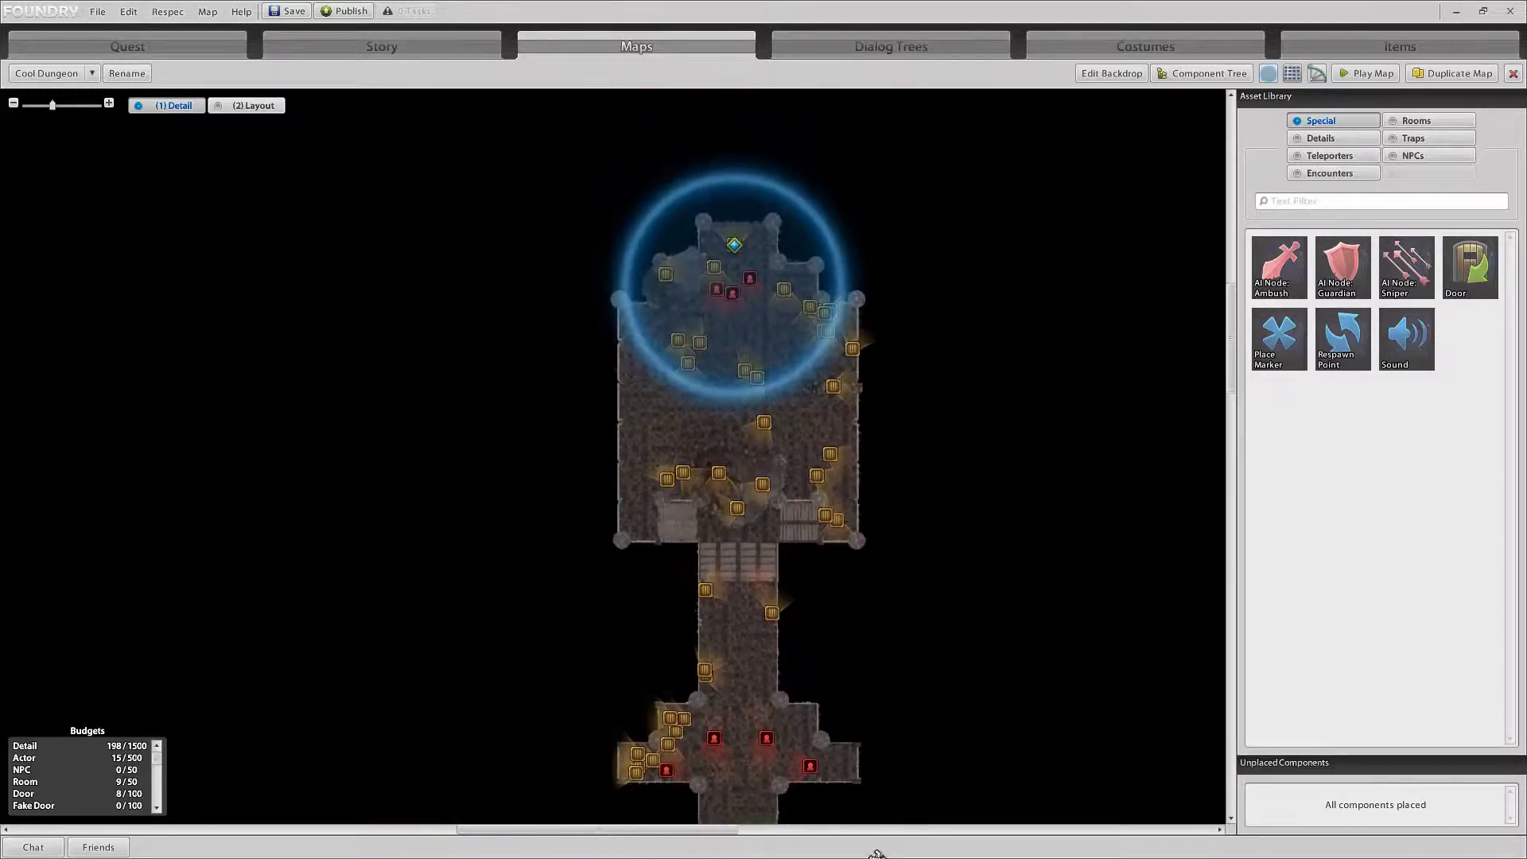
left_click_drag(876, 854, 802, 282)
Step: Set the treasure chest's Y position to 40.1 feet relative to Zero Altitude and name it Box of Kobold Treasure
double_click(809, 282)
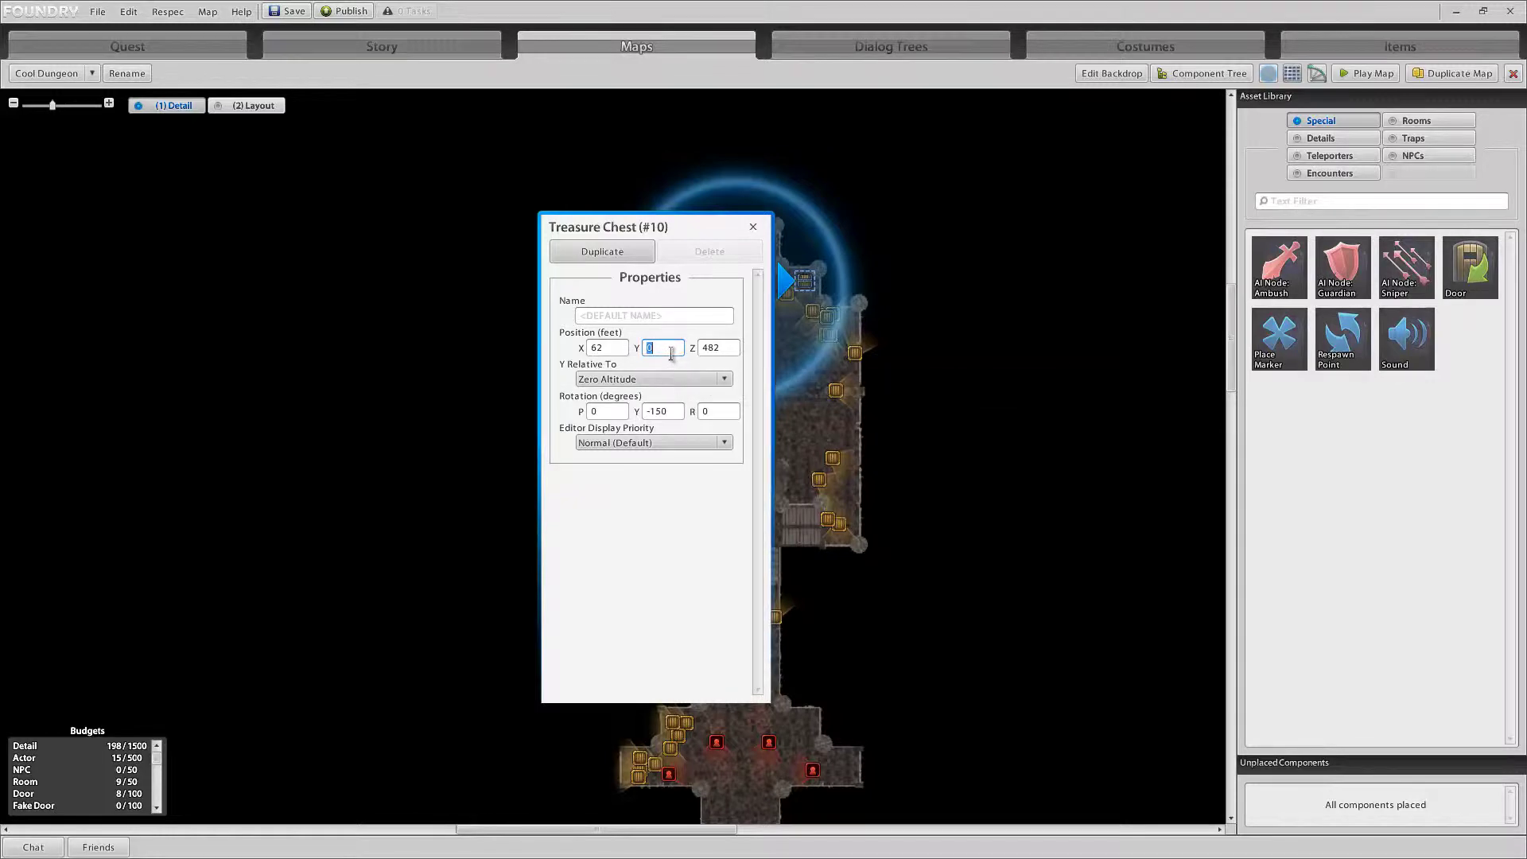
type("4")
left_click(667, 379)
left_click(660, 343)
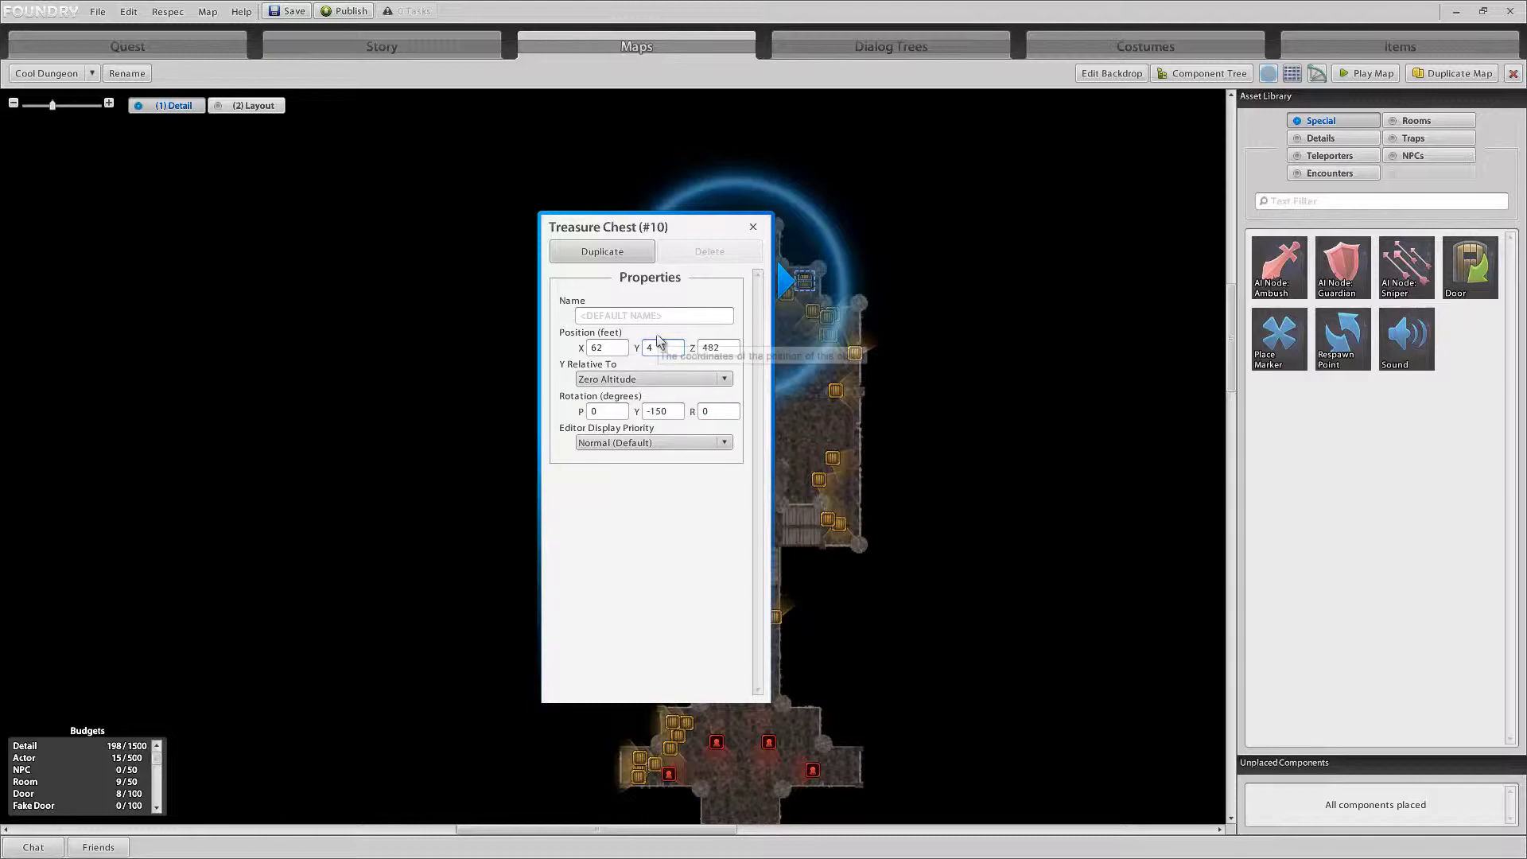
type("0.1")
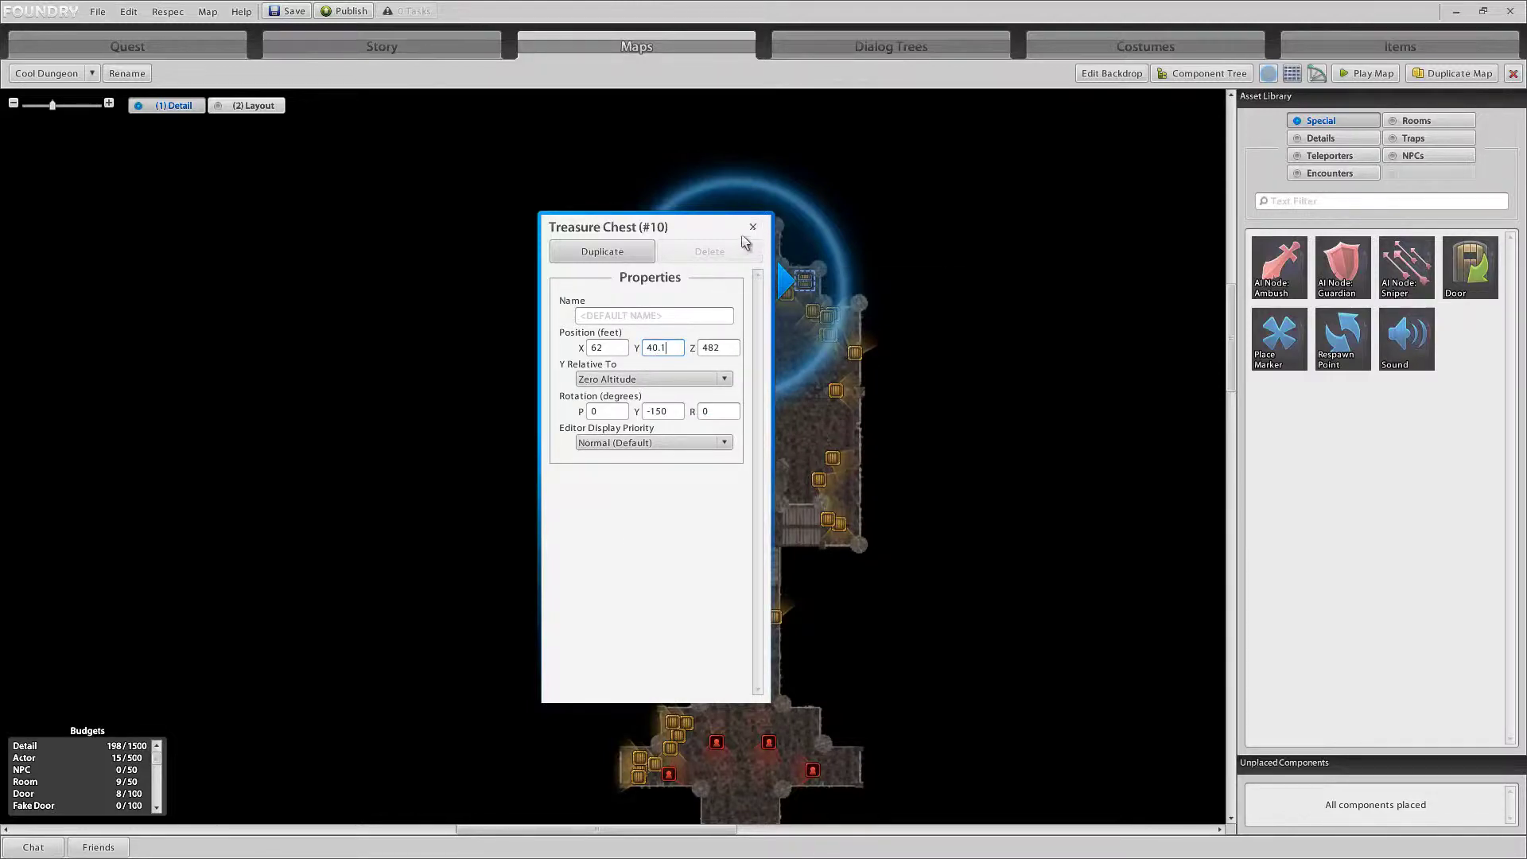
left_click(669, 316)
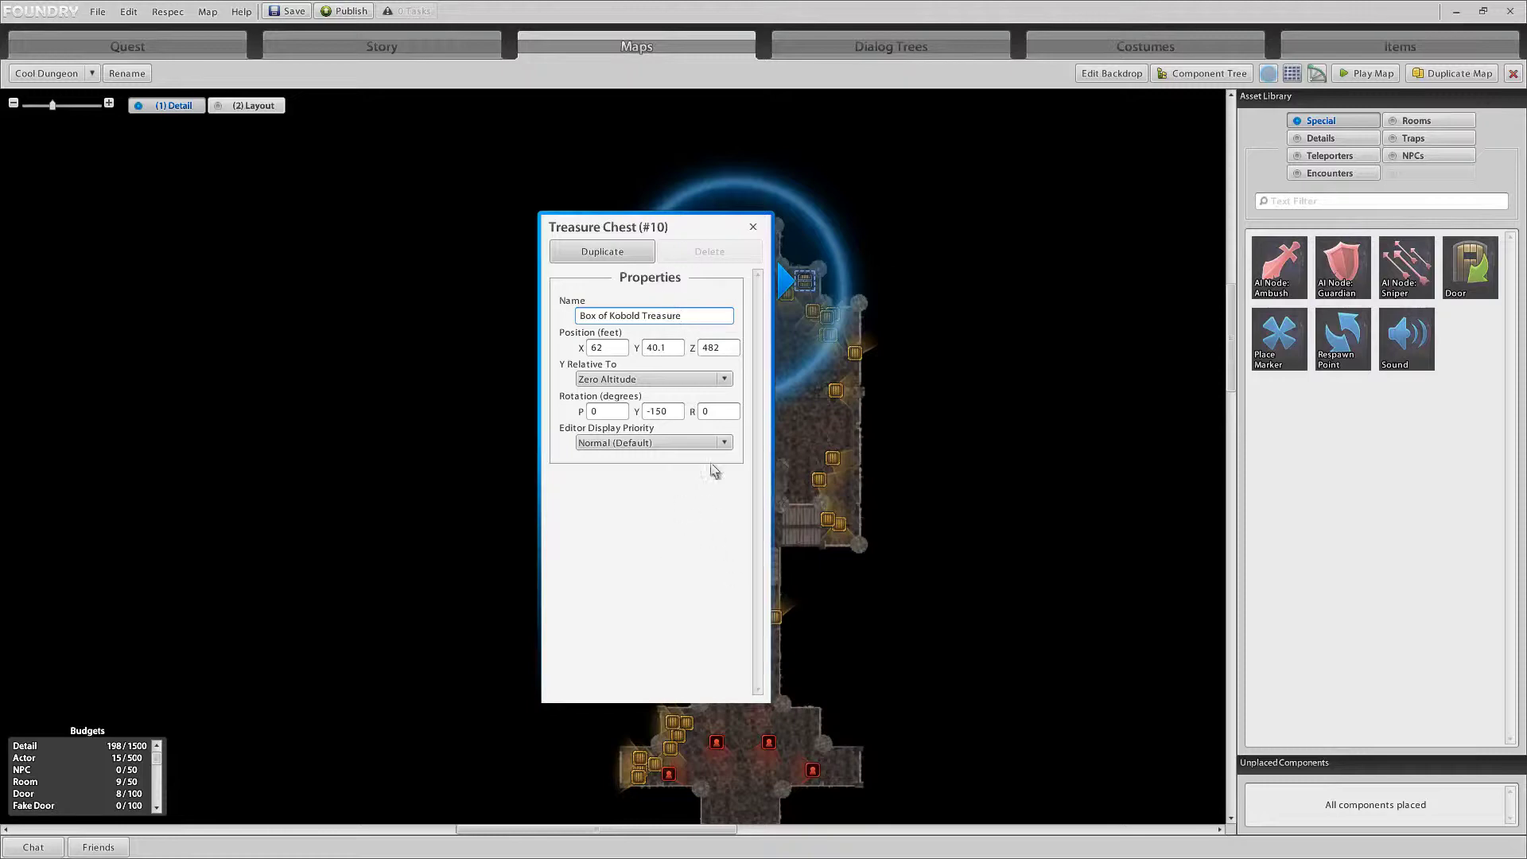
left_click(753, 227)
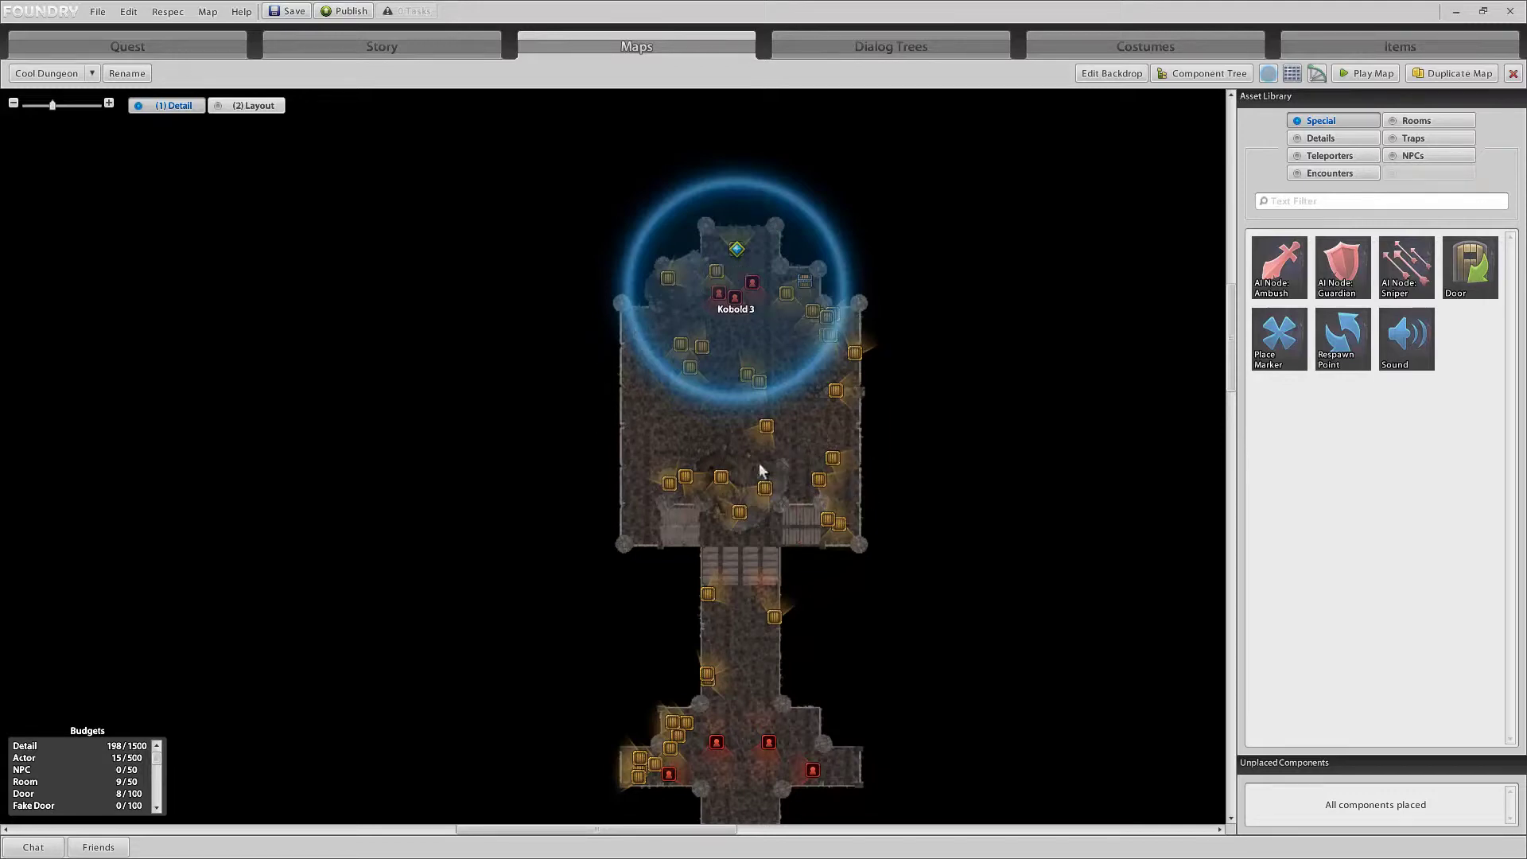
Step: Review the whole dungeon layout between the final room and the spawn point, including encounters, doors and connecting hallways
scroll(857, 579, "down", 5)
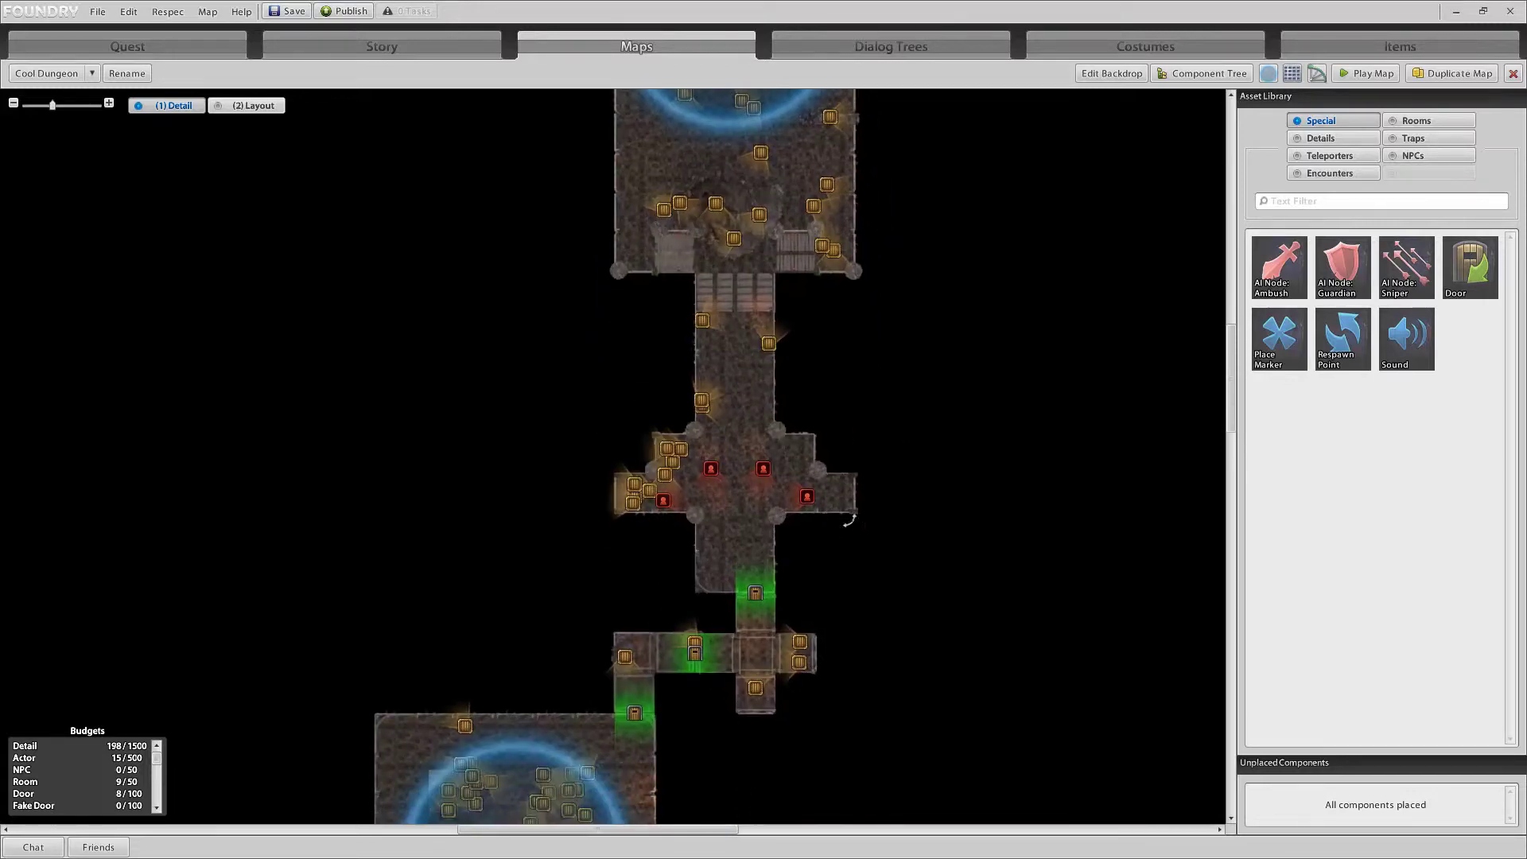
right_click_drag(891, 458, 1005, 231)
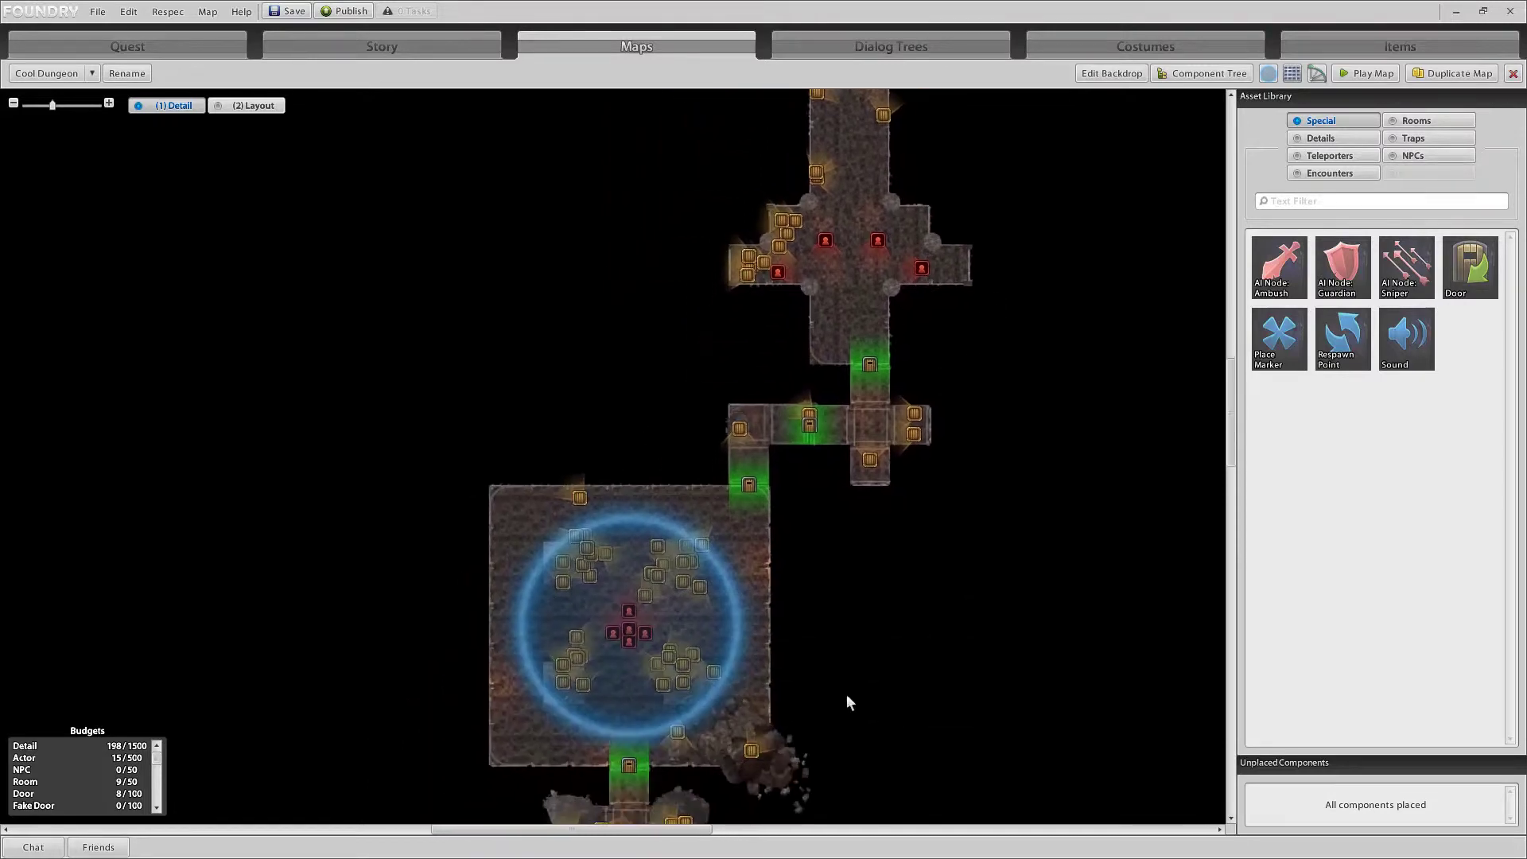
right_click_drag(848, 696, 897, 541)
scroll(676, 478, "up", 1)
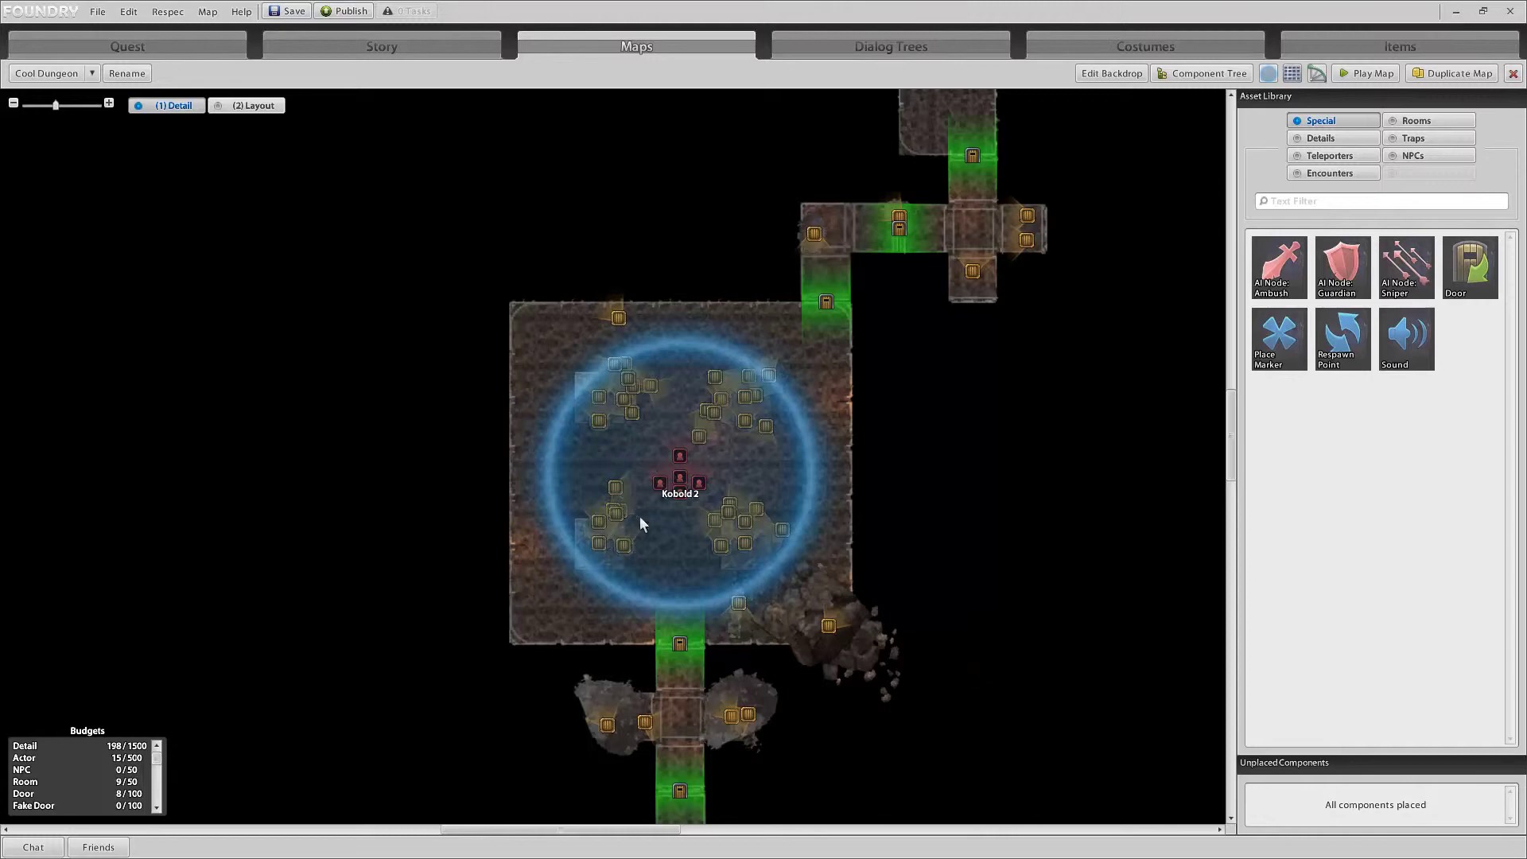
right_click_drag(636, 516, 571, 339)
right_click_drag(395, 448, 404, 326)
scroll(386, 501, "down", 5)
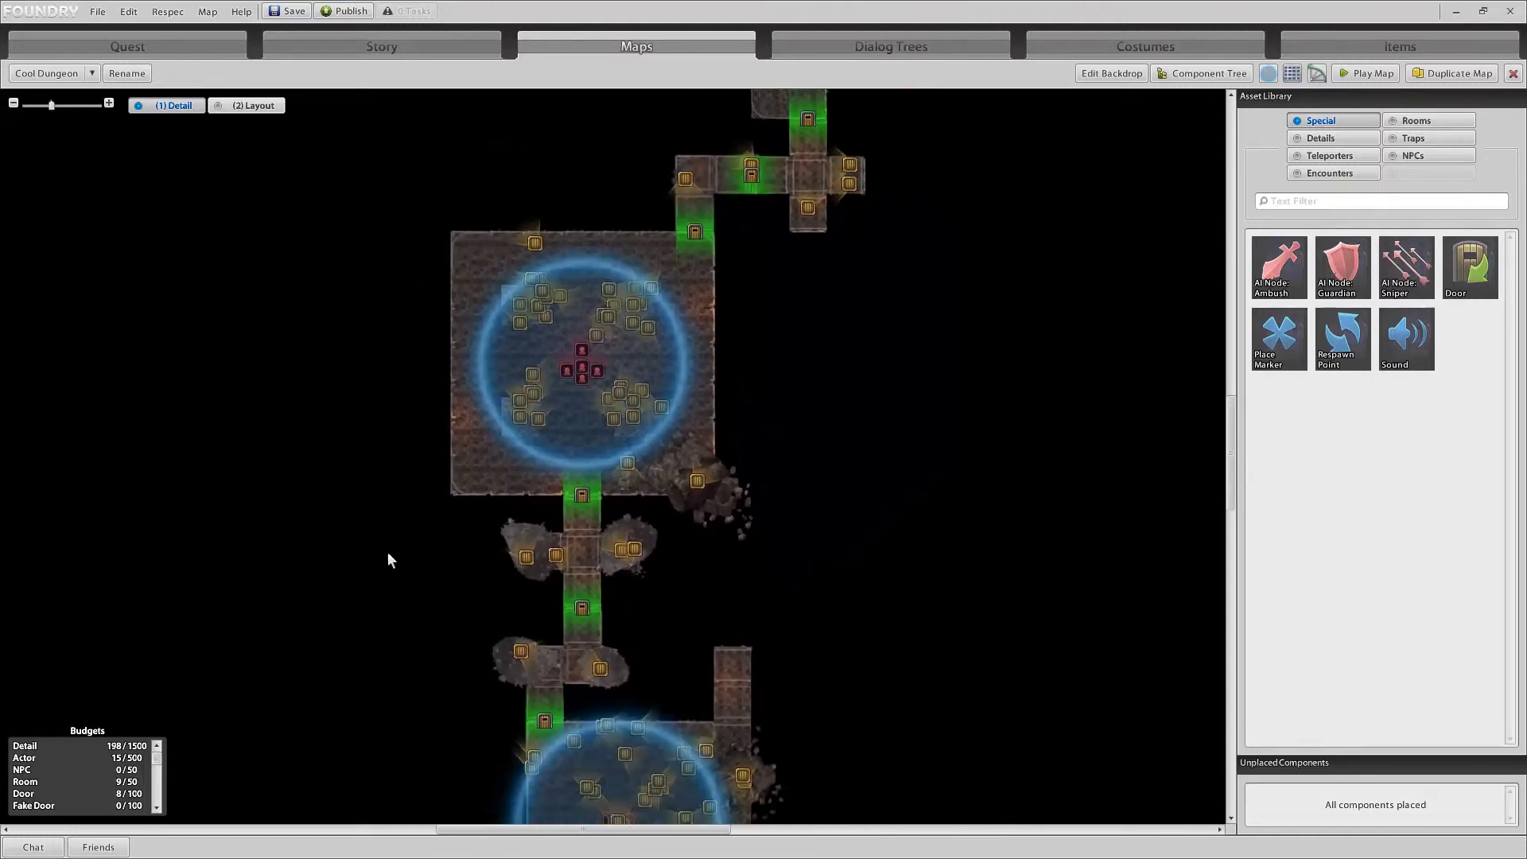
scroll(727, 533, "down", 2)
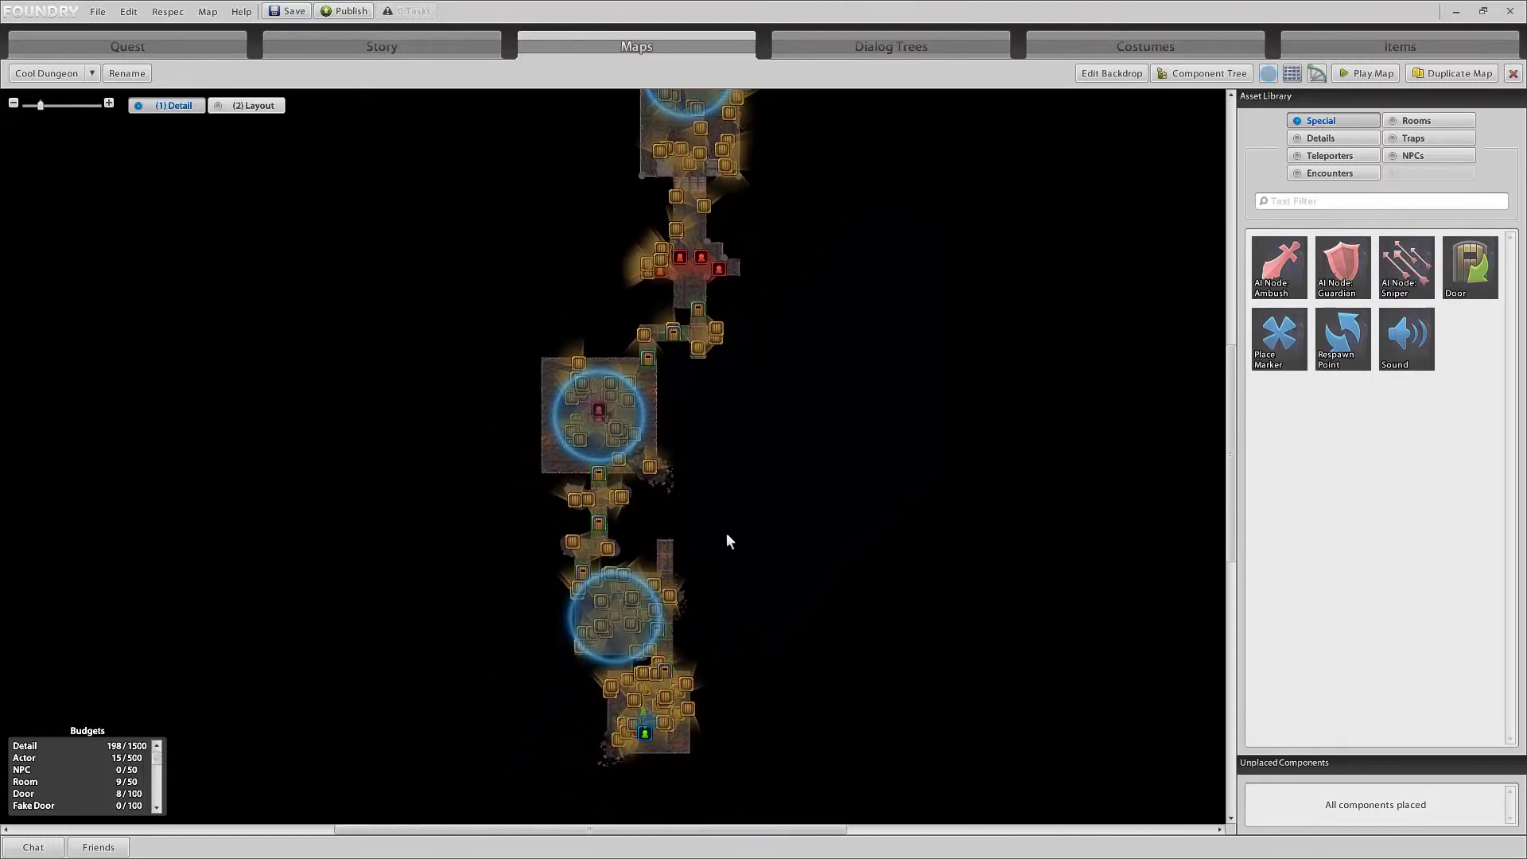
scroll(763, 541, "up", 5)
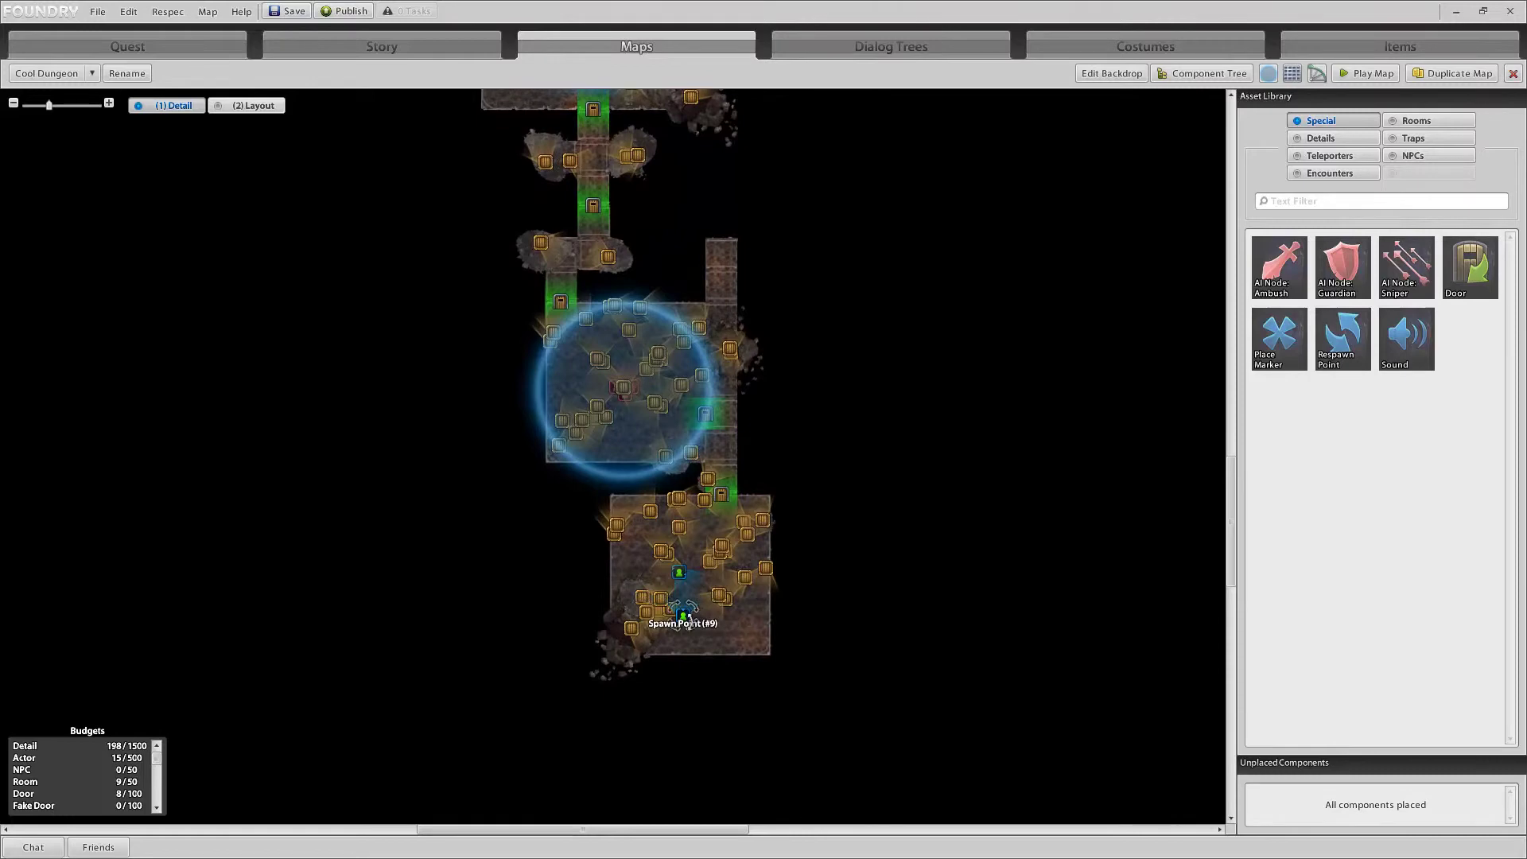
right_click_drag(875, 294, 861, 670)
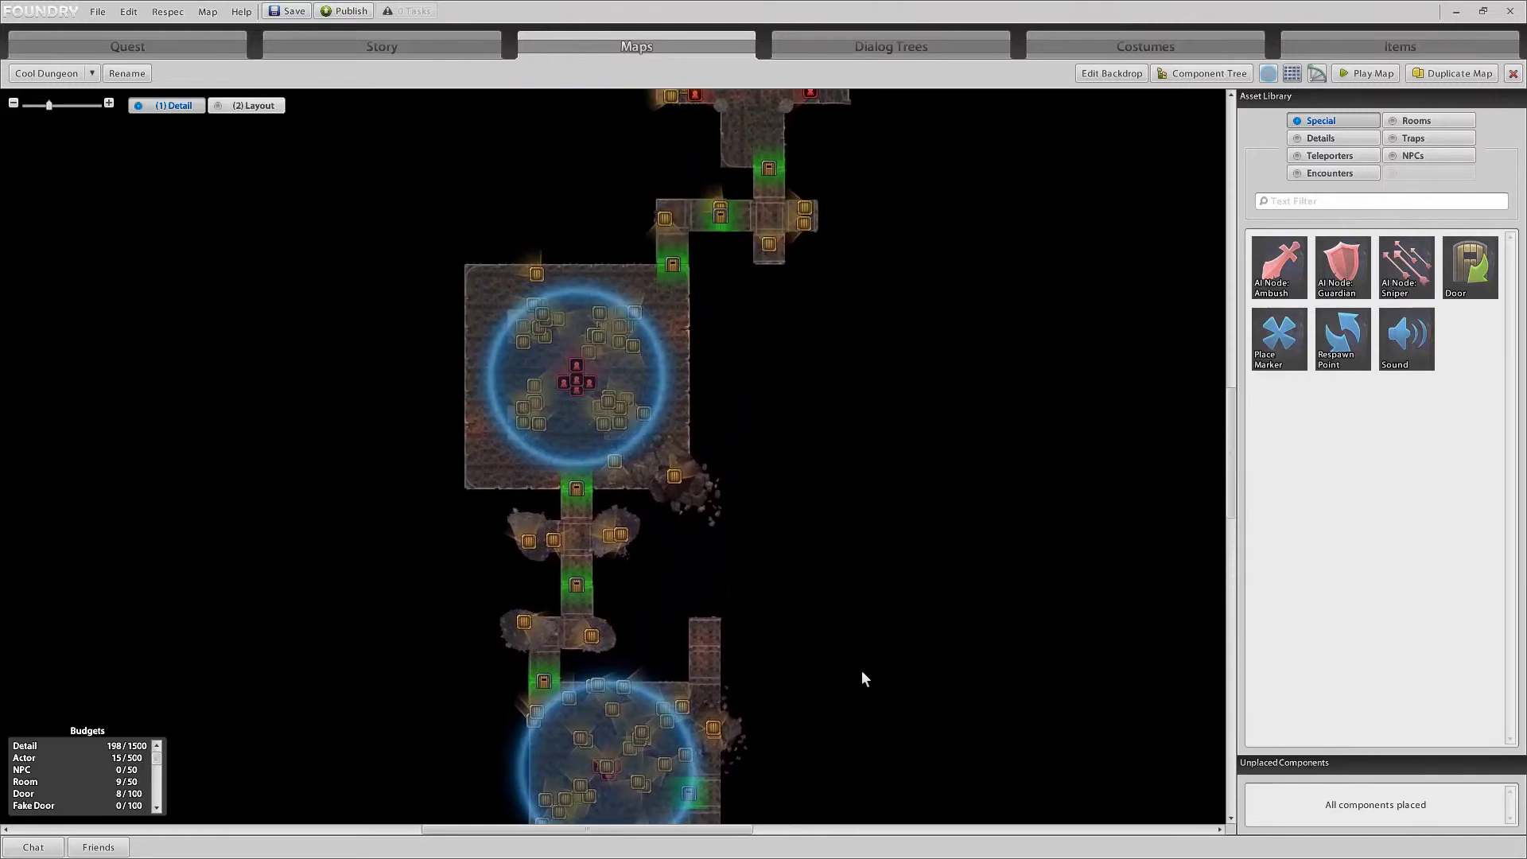
right_click_drag(845, 389, 862, 675)
left_click_drag(844, 433, 859, 692)
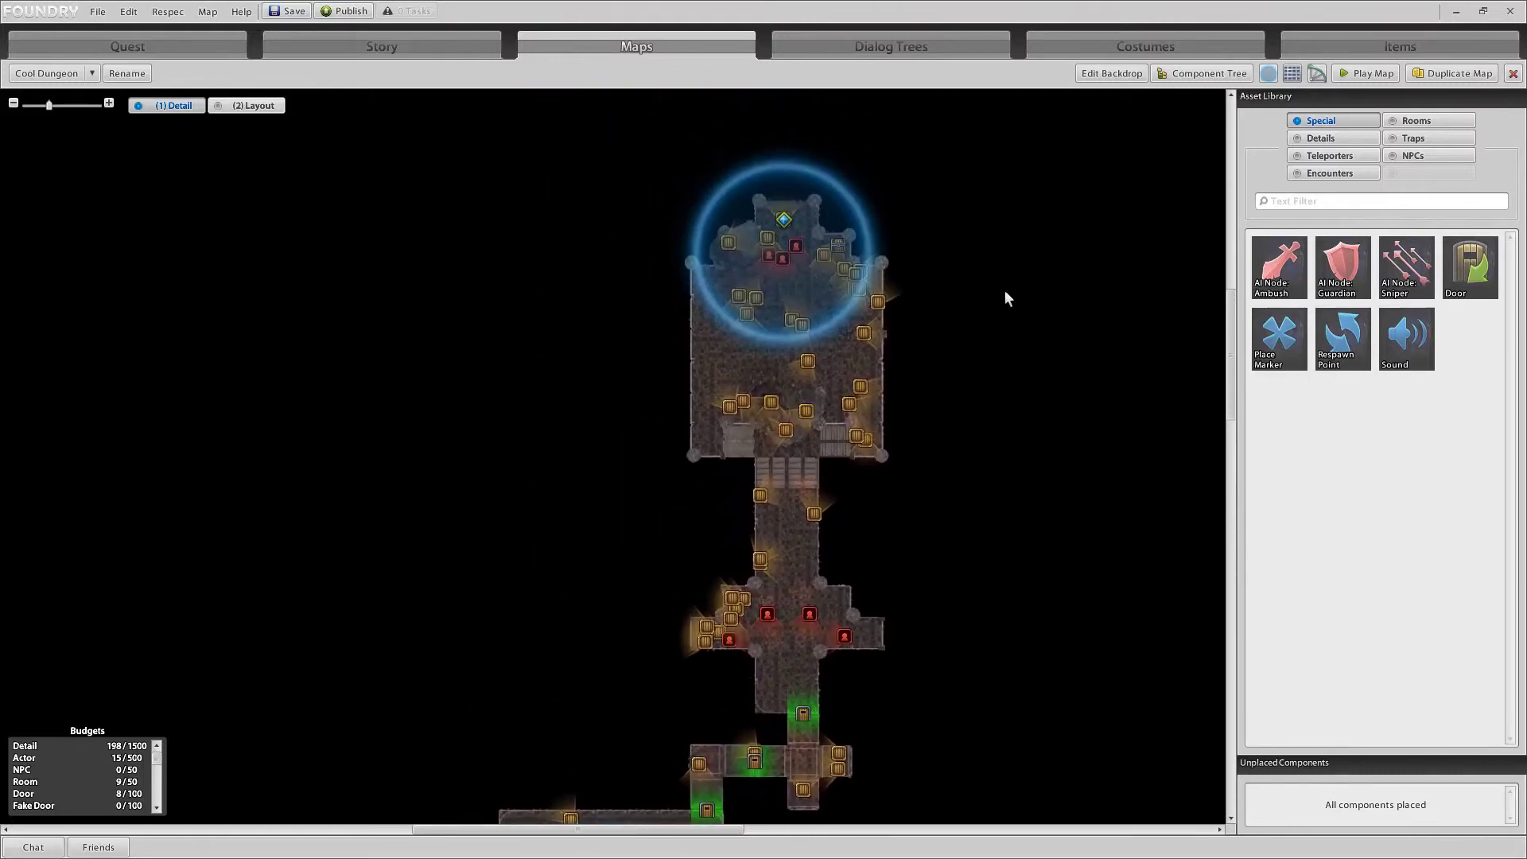
left_click_drag(1006, 297, 992, 635)
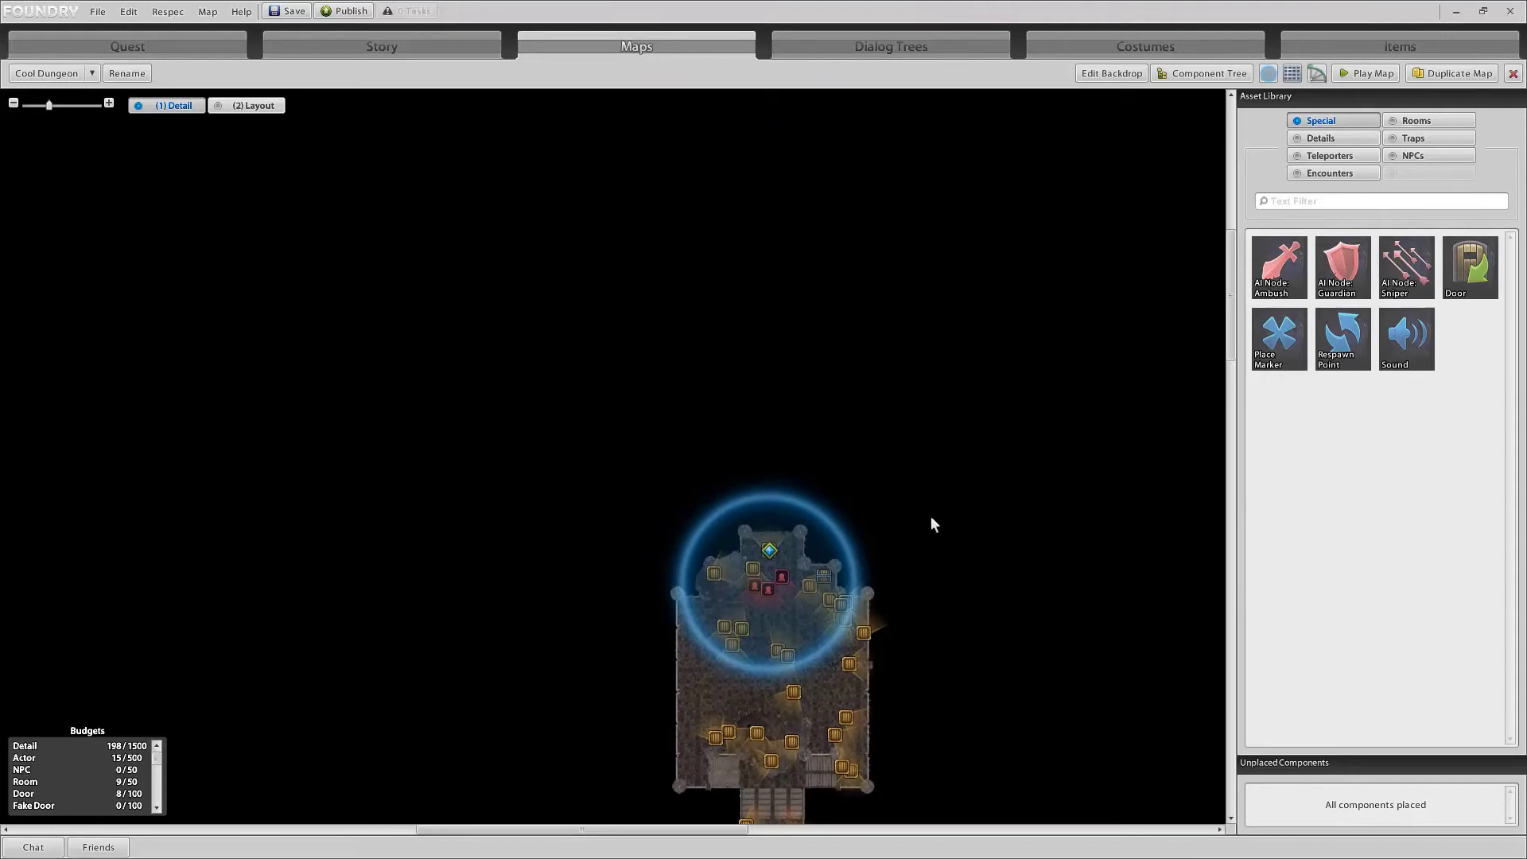
left_click_drag(938, 642, 917, 274)
left_click_drag(999, 607, 967, 362)
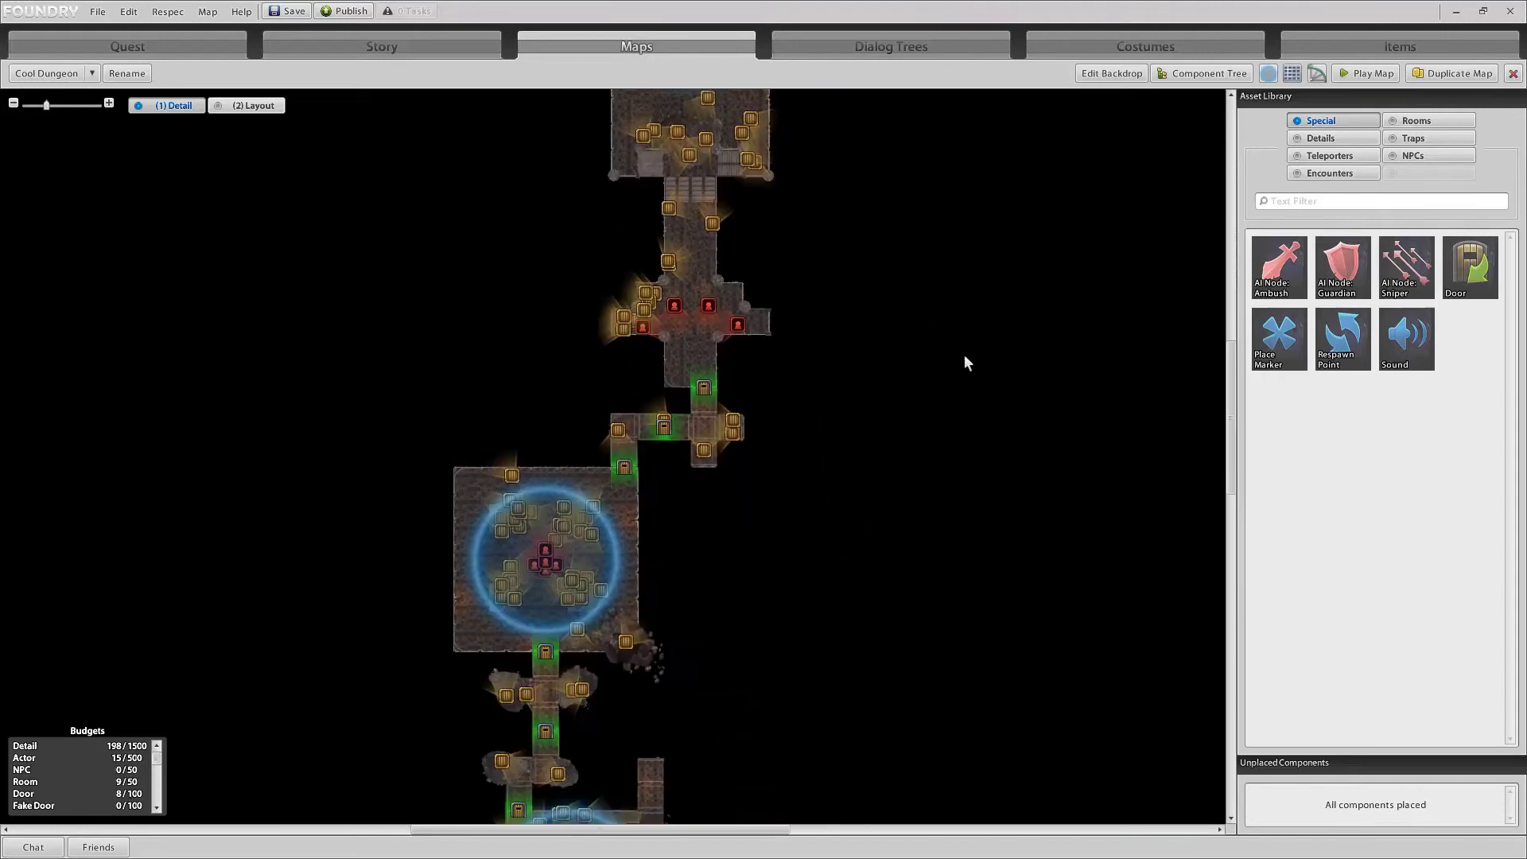